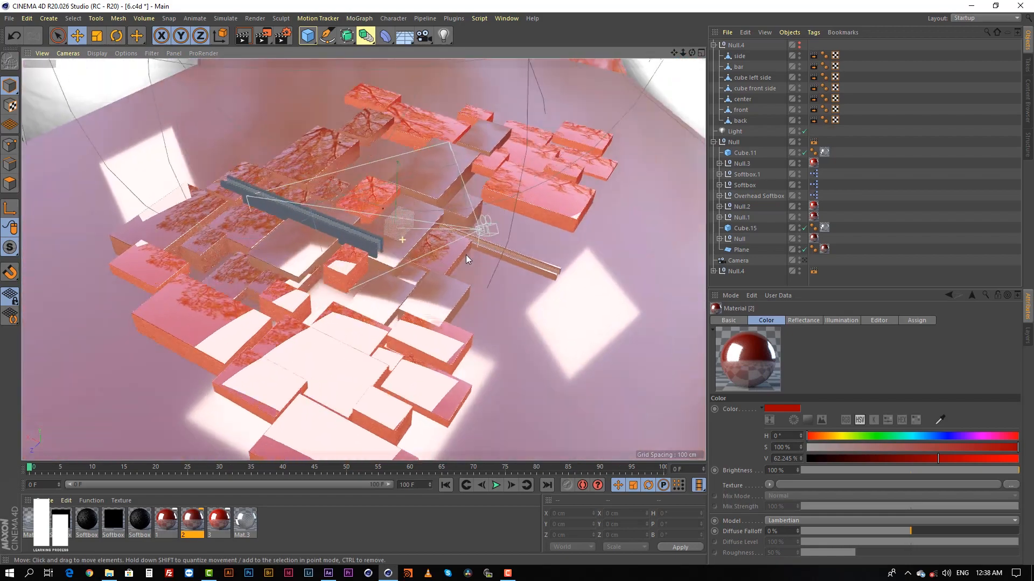
Expand the Null.4 group and examine the red blocks and the thin bars at close range.
{"action": "right_click_drag", "start_coordinate": [418, 240], "coordinate": [451, 201], "text": "alt"}
{"action": "left_click_drag", "start_coordinate": [387, 232], "coordinate": [235, 212], "text": "alt"}
{"action": "left_click_drag", "start_coordinate": [503, 222], "coordinate": [560, 194], "text": "alt"}
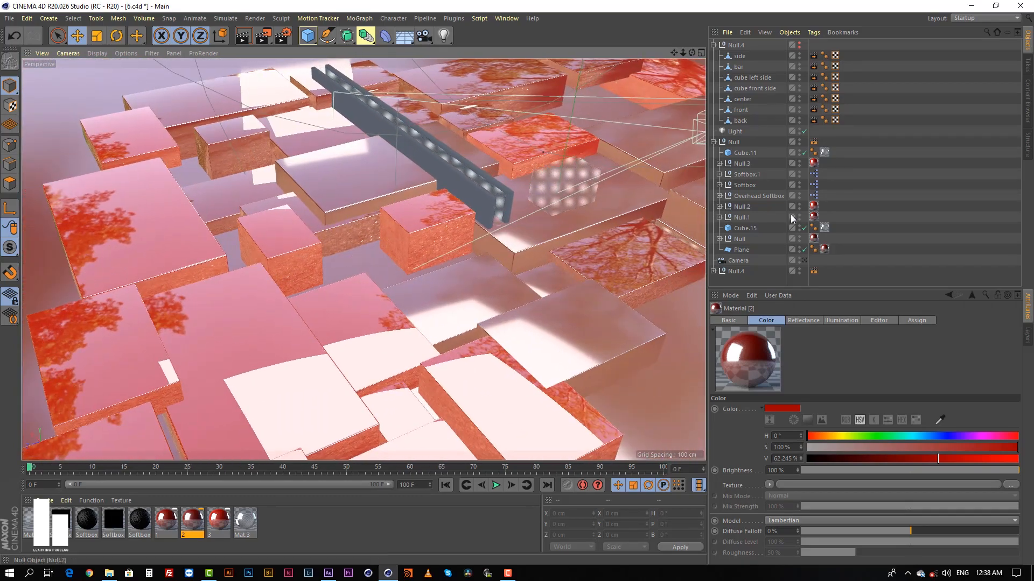
{"action": "left_click", "coordinate": [713, 271]}
{"action": "scroll", "coordinate": [754, 248], "scroll_direction": "down", "scroll_amount": 2}
{"action": "scroll", "coordinate": [754, 249], "scroll_direction": "up", "scroll_amount": 2}
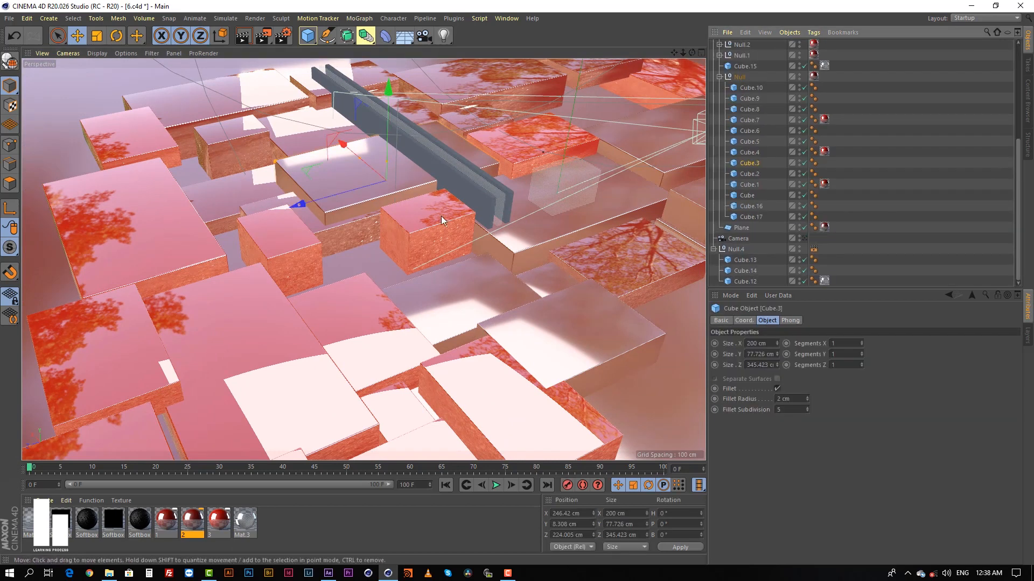
{"action": "left_click_drag", "start_coordinate": [441, 216], "coordinate": [310, 202], "text": "alt"}
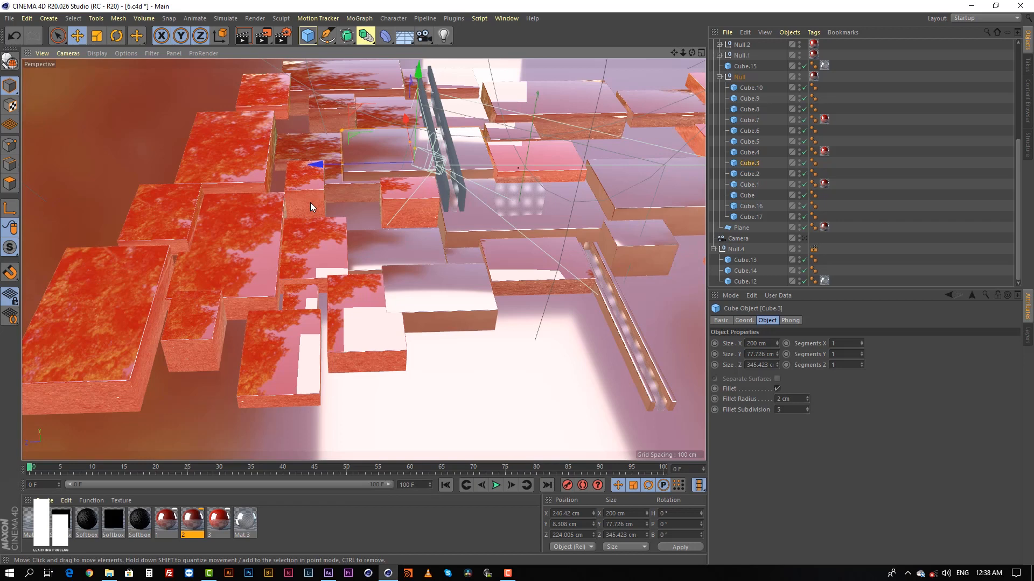
{"action": "left_click", "coordinate": [471, 217]}
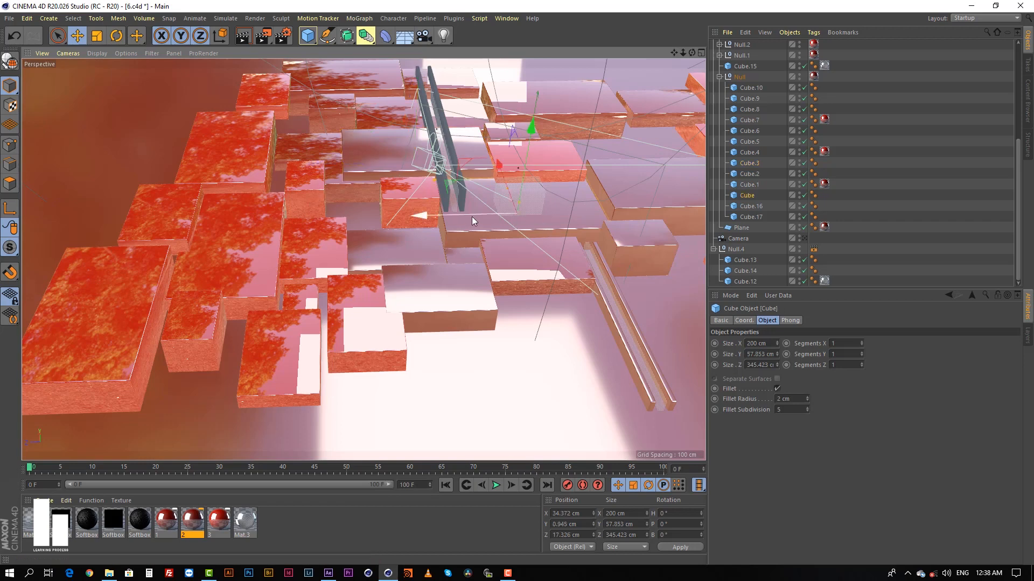
{"action": "left_click", "coordinate": [451, 140]}
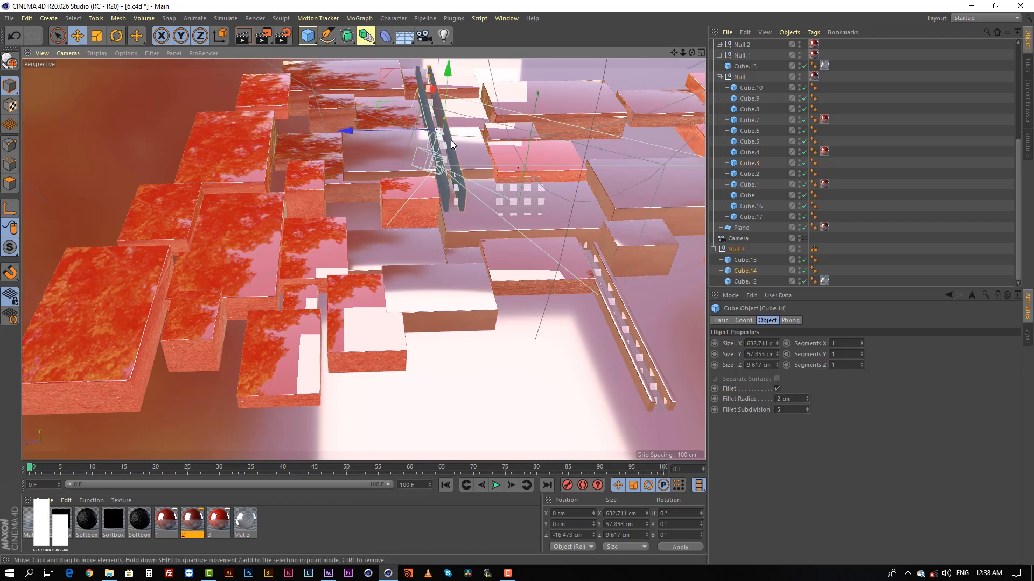
{"action": "left_click", "coordinate": [456, 192]}
Examine the thin bars of Null.4 from several angles, along with the floor plane beneath the block arrangement.
{"action": "right_click_drag", "start_coordinate": [476, 171], "coordinate": [525, 135], "text": "alt"}
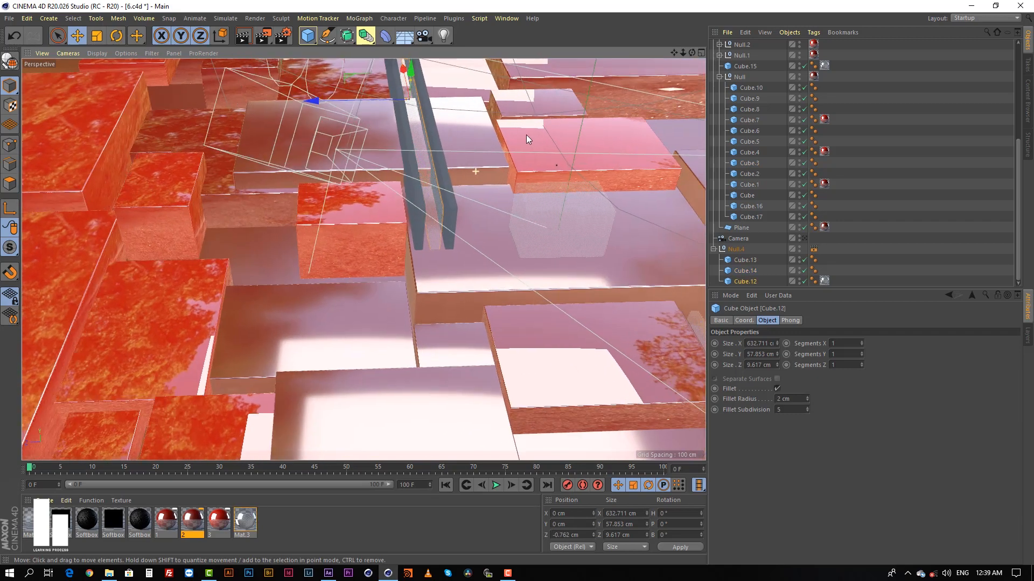
{"action": "middle_click_drag", "start_coordinate": [525, 135], "coordinate": [392, 170], "text": "alt"}
{"action": "left_click", "coordinate": [396, 247]}
{"action": "left_click_drag", "start_coordinate": [395, 246], "coordinate": [450, 290], "text": "alt"}
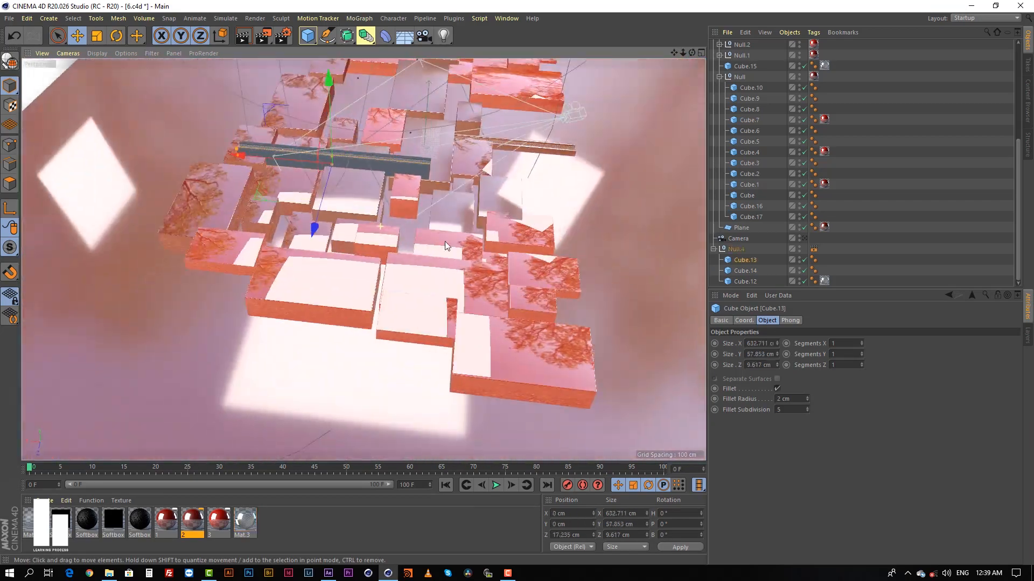
{"action": "left_click_drag", "start_coordinate": [444, 242], "coordinate": [456, 195], "text": "alt"}
{"action": "right_click_drag", "start_coordinate": [456, 195], "coordinate": [421, 229], "text": "alt"}
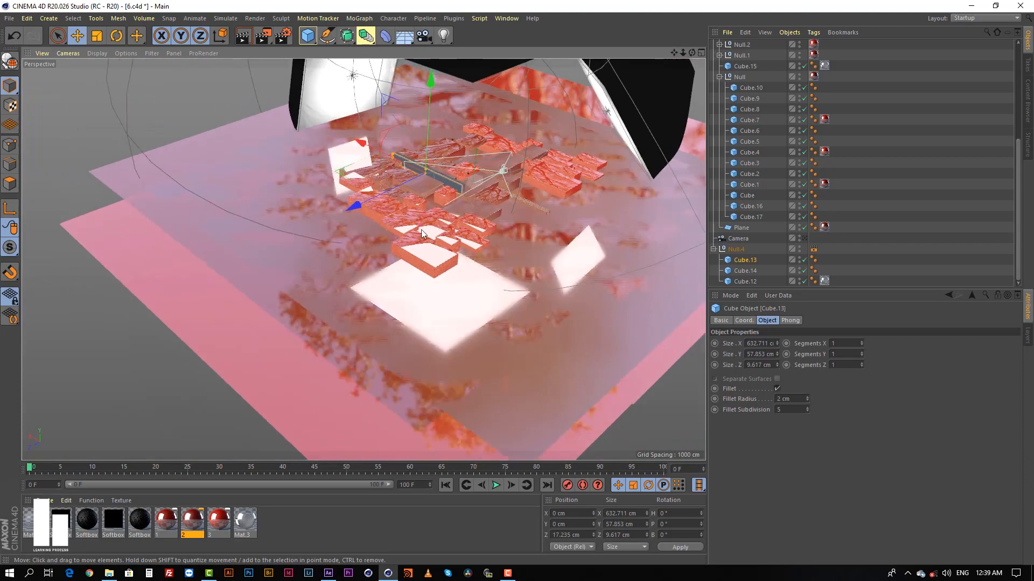
{"action": "left_click", "coordinate": [138, 252]}
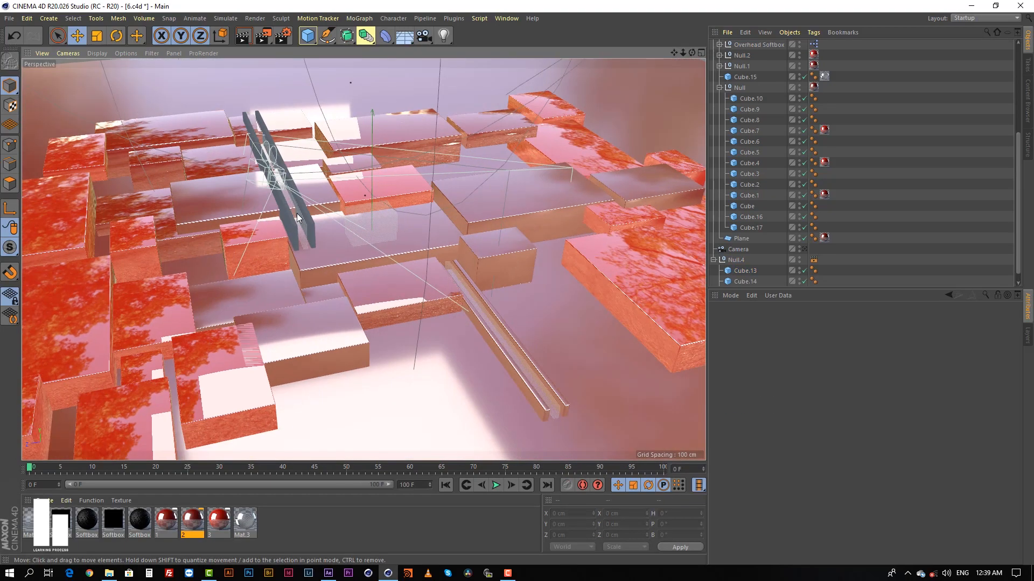
{"action": "right_click_drag", "start_coordinate": [296, 214], "coordinate": [437, 227], "text": "alt"}
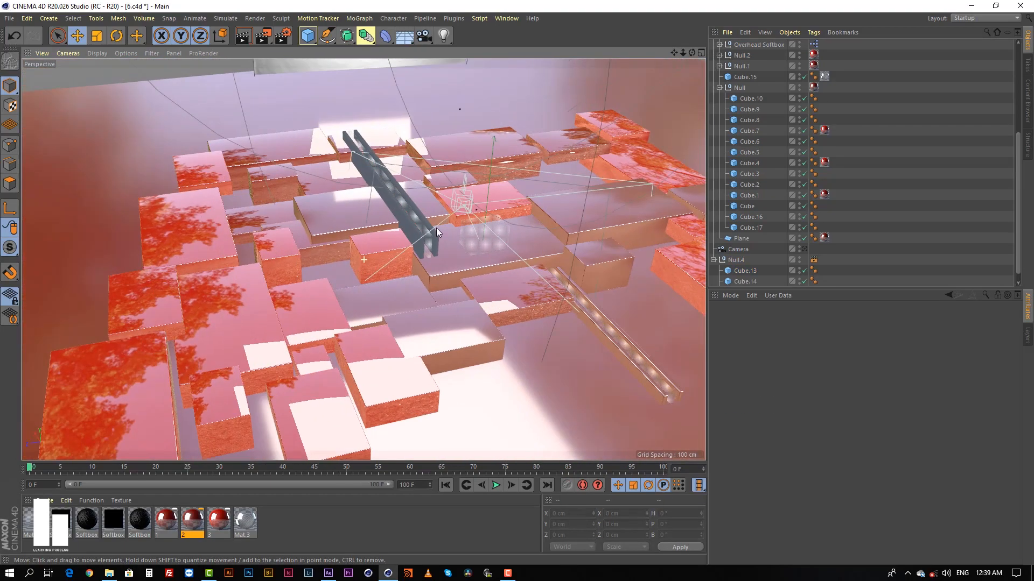
{"action": "left_click_drag", "start_coordinate": [436, 228], "coordinate": [438, 206], "text": "alt"}
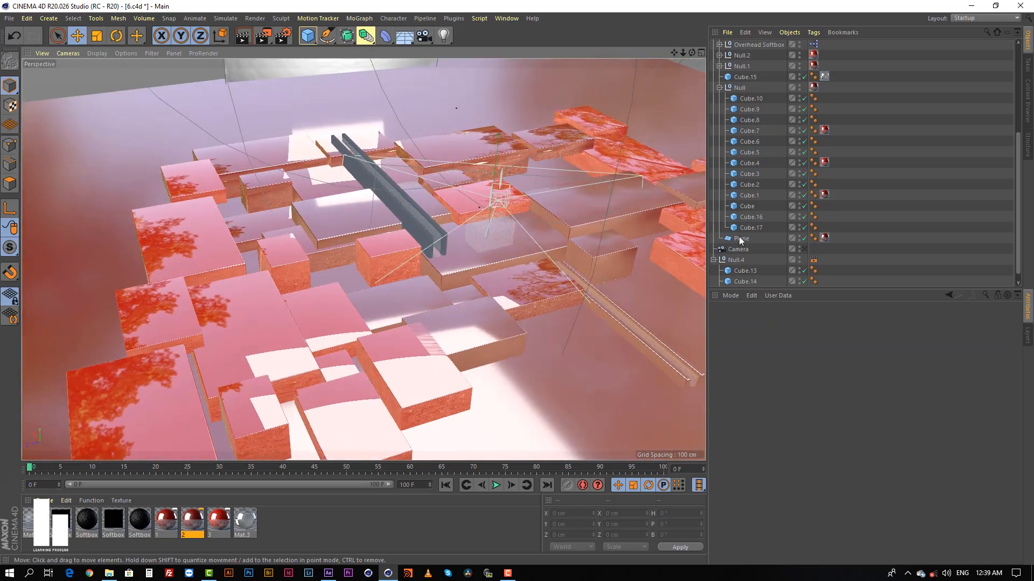
Collapse the nested Null group that holds Cube through Cube.17 in the object hierarchy.
{"action": "scroll", "coordinate": [872, 183], "scroll_direction": "down", "scroll_amount": 1}
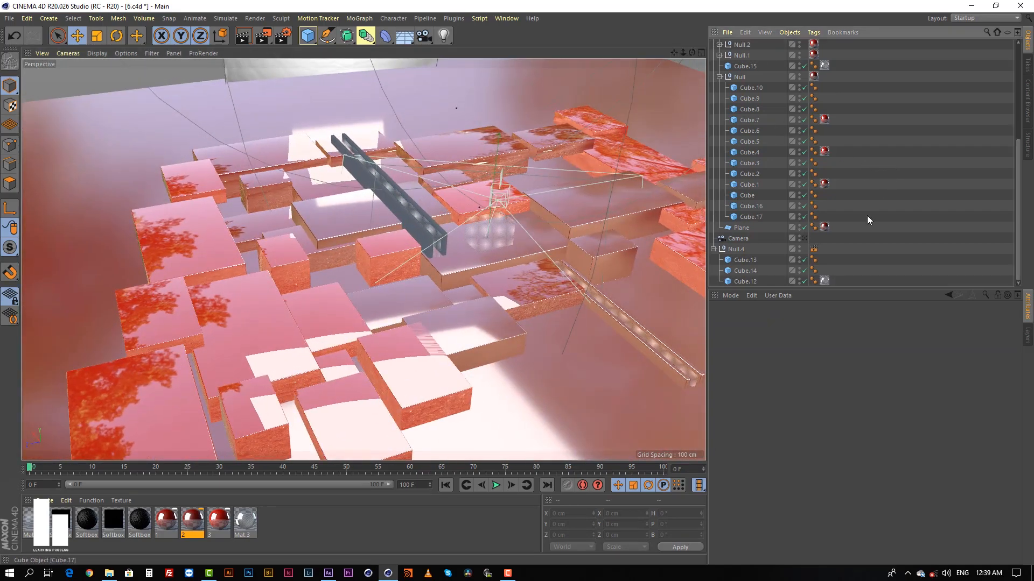
{"action": "scroll", "coordinate": [861, 210], "scroll_direction": "up", "scroll_amount": 5}
{"action": "left_click", "coordinate": [720, 239]}
{"action": "scroll", "coordinate": [906, 191], "scroll_direction": "down", "scroll_amount": 2}
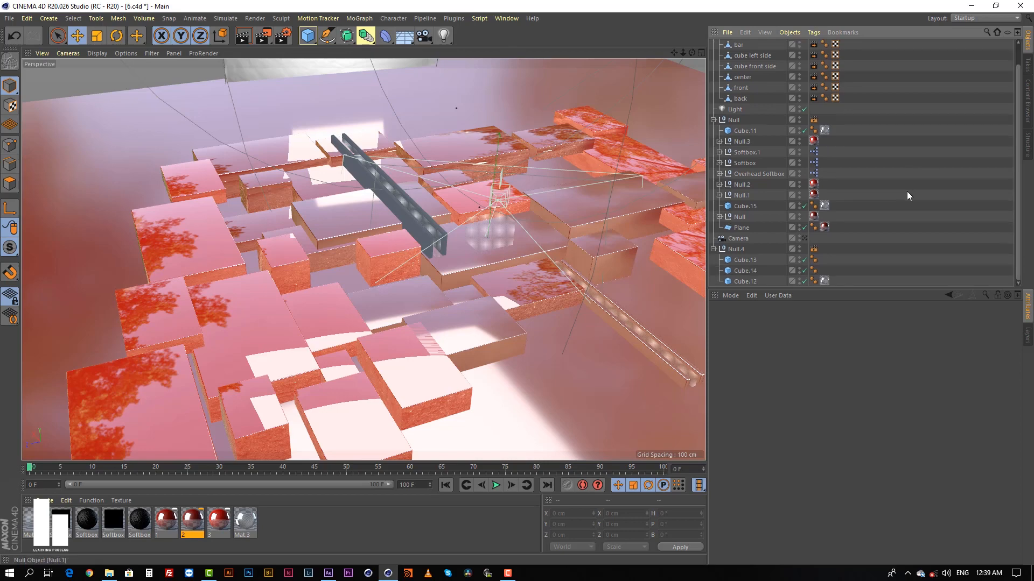
Look through the scene camera and inspect the coordinates of the Camera, the glass Cube.11 and the main Null.
{"action": "left_click", "coordinate": [803, 238]}
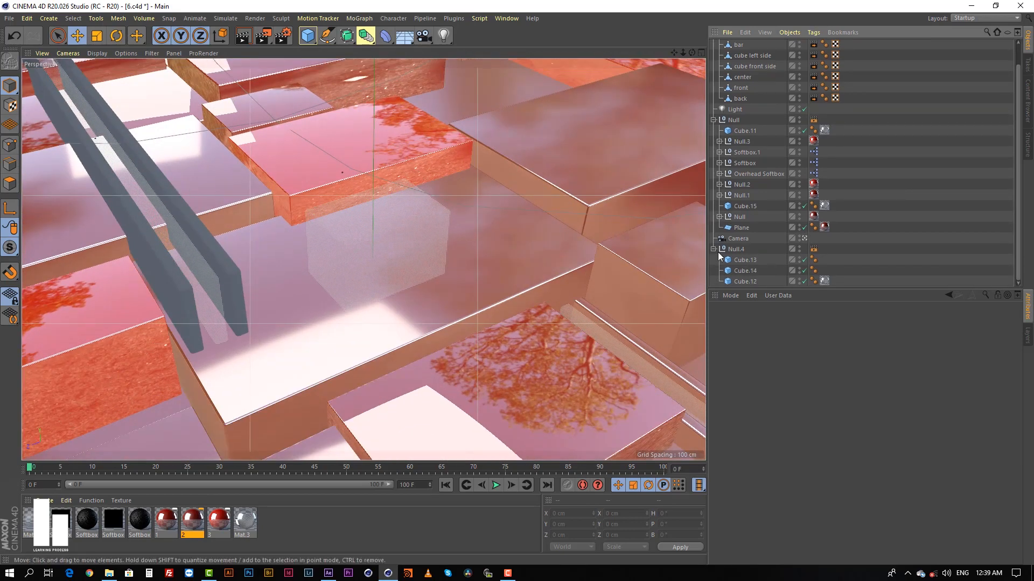
{"action": "left_click", "coordinate": [737, 238]}
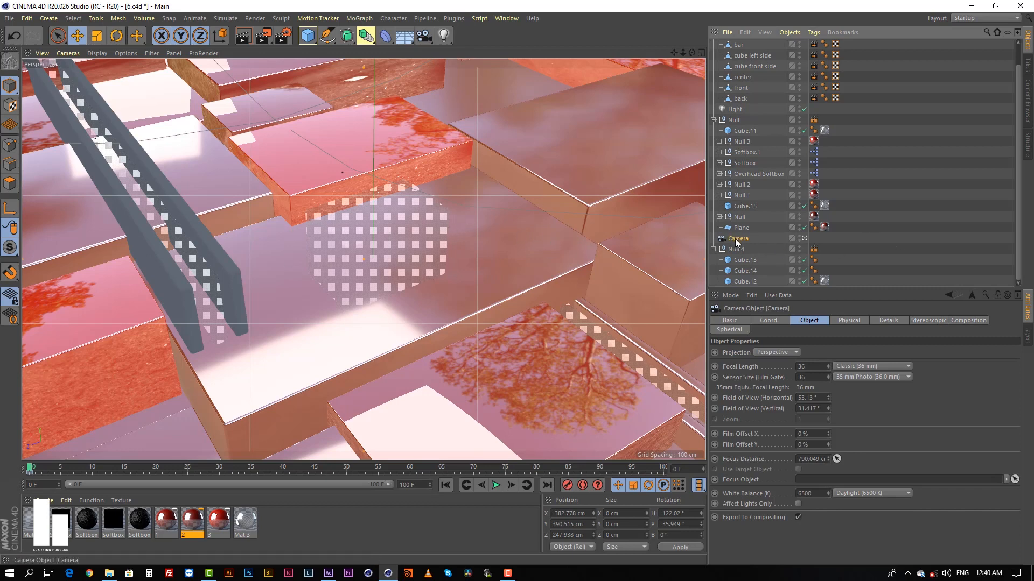
{"action": "left_click", "coordinate": [775, 321]}
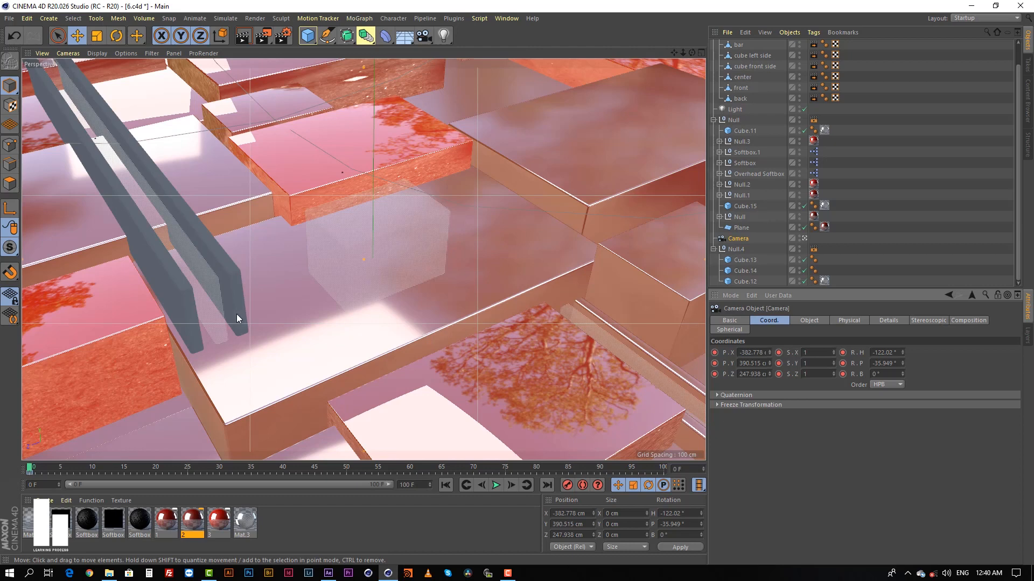
{"action": "left_click", "coordinate": [393, 225]}
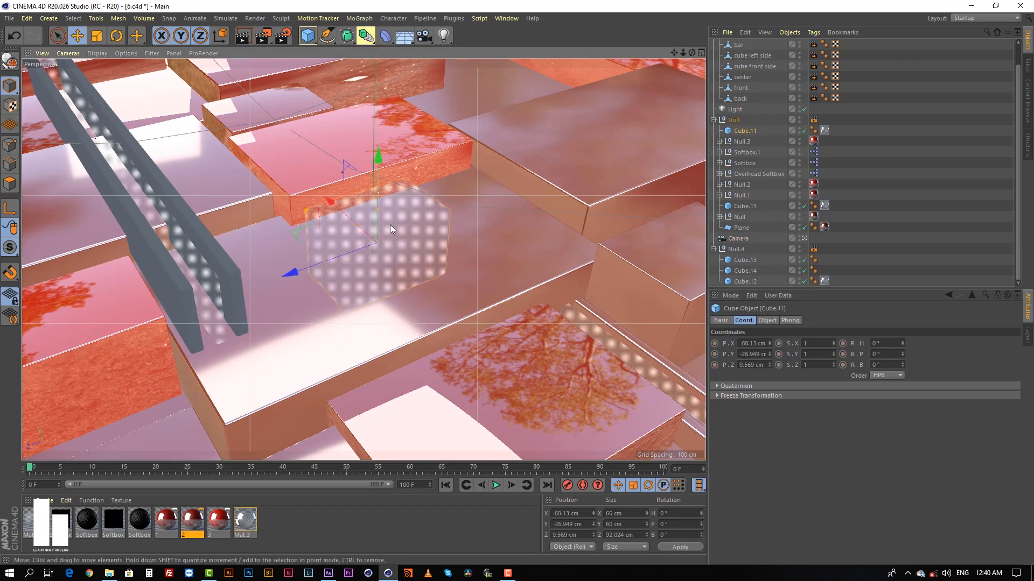
{"action": "left_click", "coordinate": [963, 180]}
{"action": "left_click", "coordinate": [734, 120]}
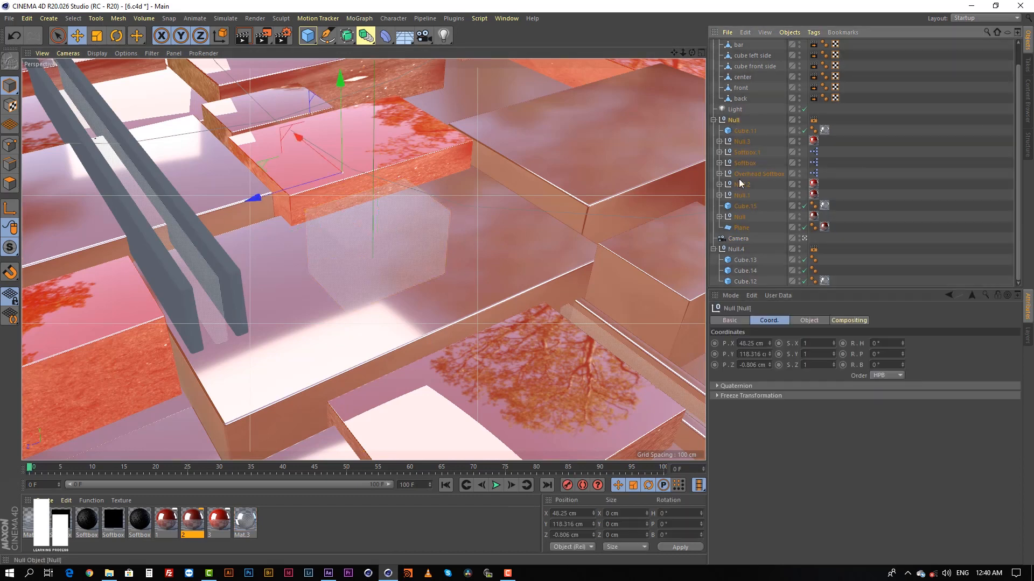
Enable the Camera's Diagonal, Triangles, Golden Spiral, Golden Section and Crosshair composition helpers, keeping Grid on.
{"action": "left_click", "coordinate": [738, 239]}
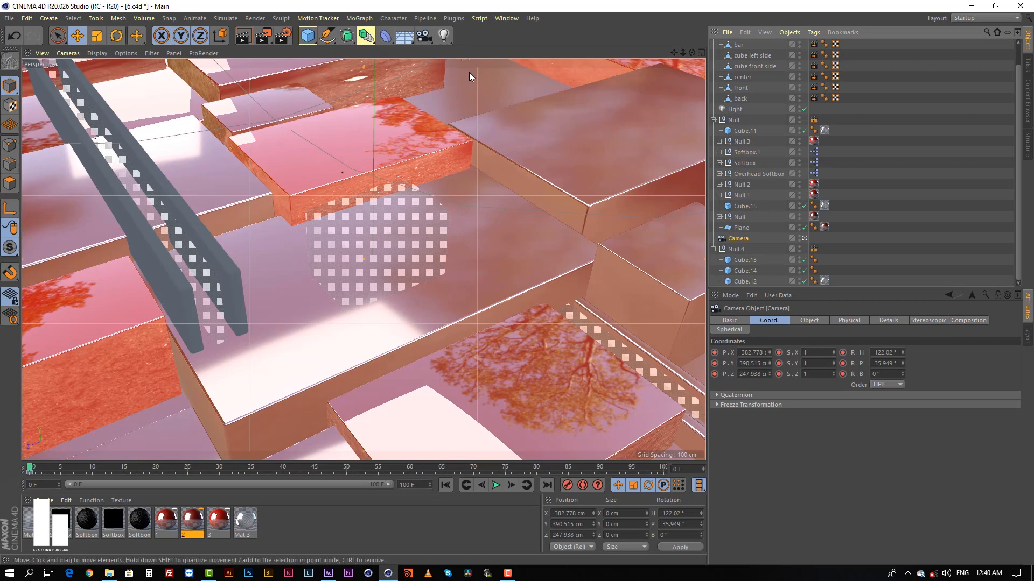
{"action": "left_click", "coordinate": [967, 321]}
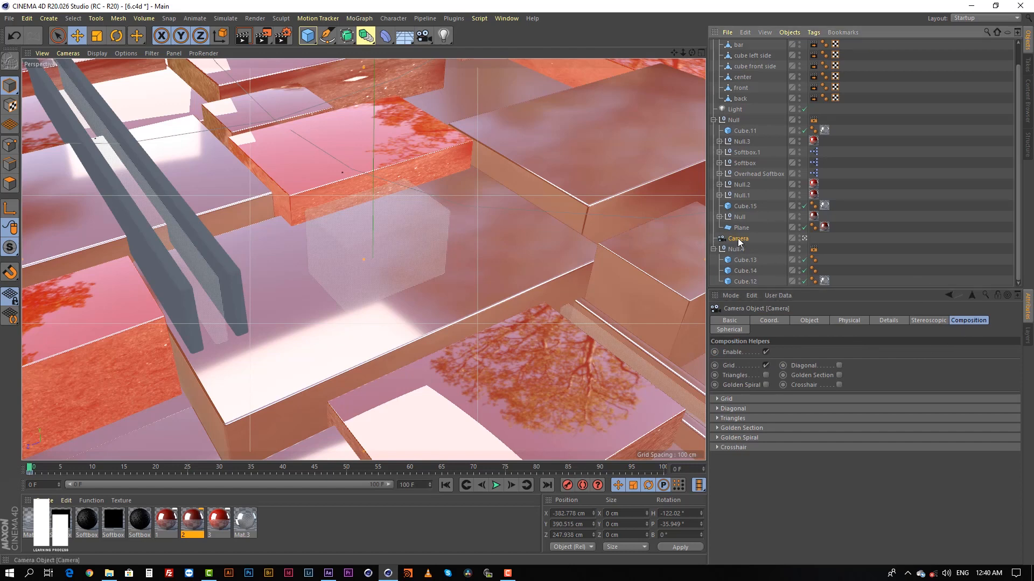
{"action": "left_click", "coordinate": [766, 366]}
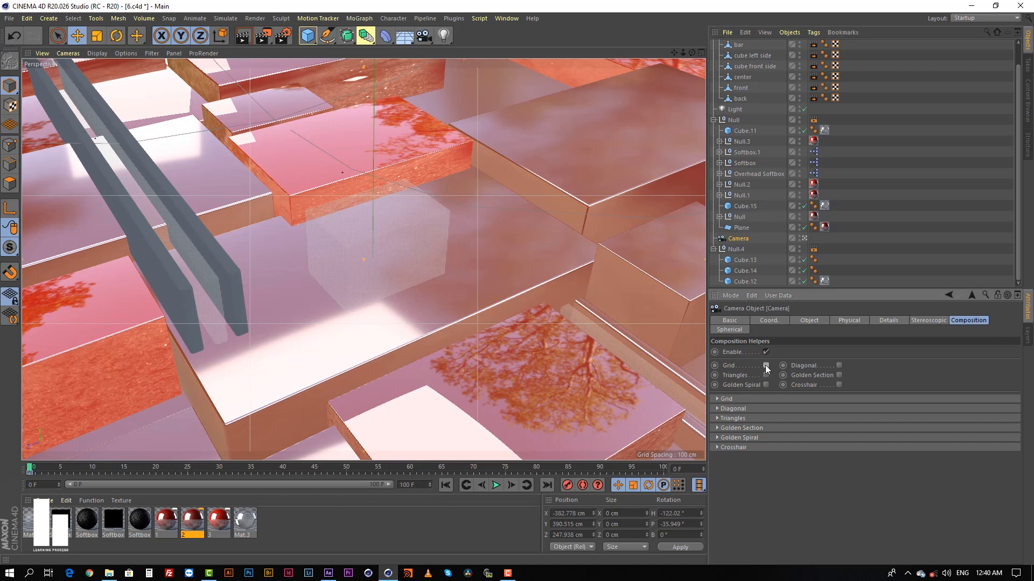
{"action": "left_click", "coordinate": [766, 365]}
{"action": "left_click", "coordinate": [838, 366]}
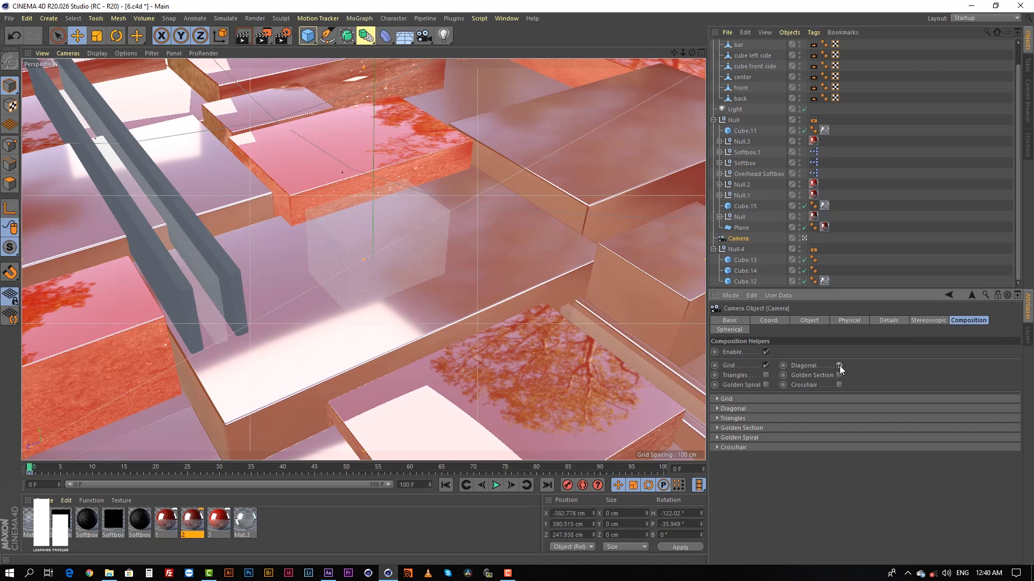
{"action": "left_click", "coordinate": [765, 375]}
{"action": "left_click", "coordinate": [766, 384]}
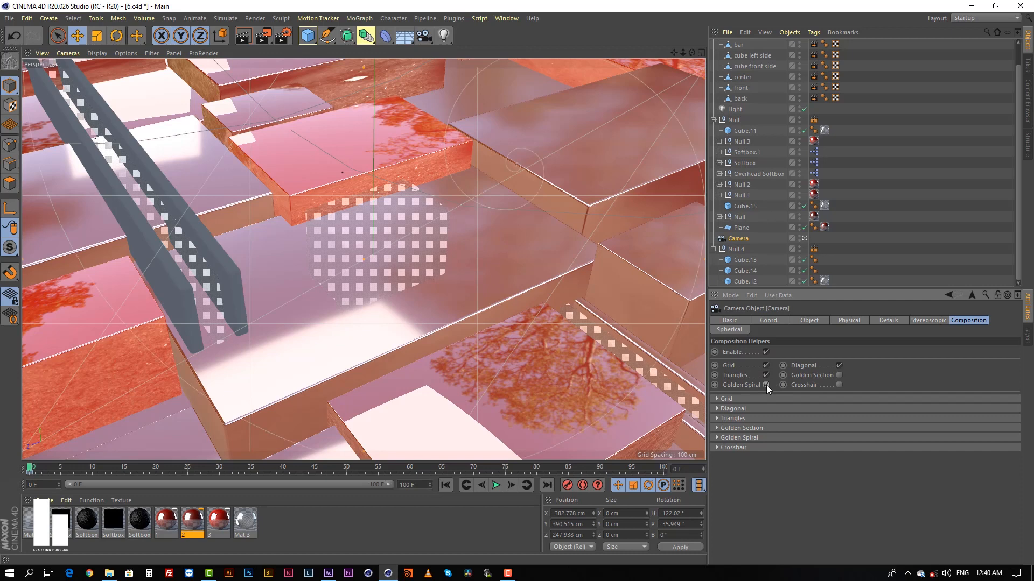
{"action": "left_click", "coordinate": [839, 376]}
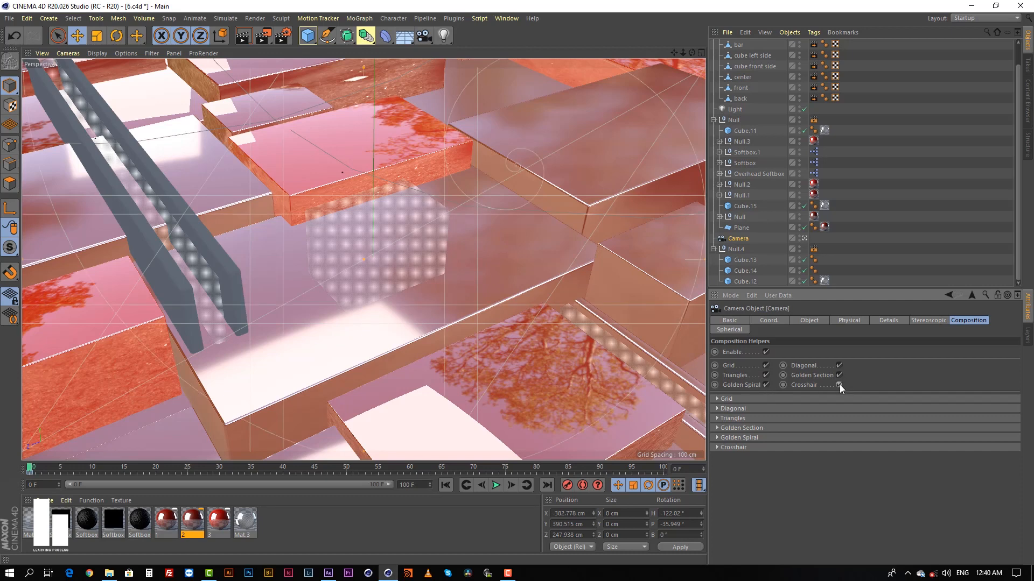
Disable the Crosshair, Golden Section, Golden Spiral and Triangles helpers, keeping Grid and Diagonal on, and deselect everything.
{"action": "left_click", "coordinate": [838, 375]}
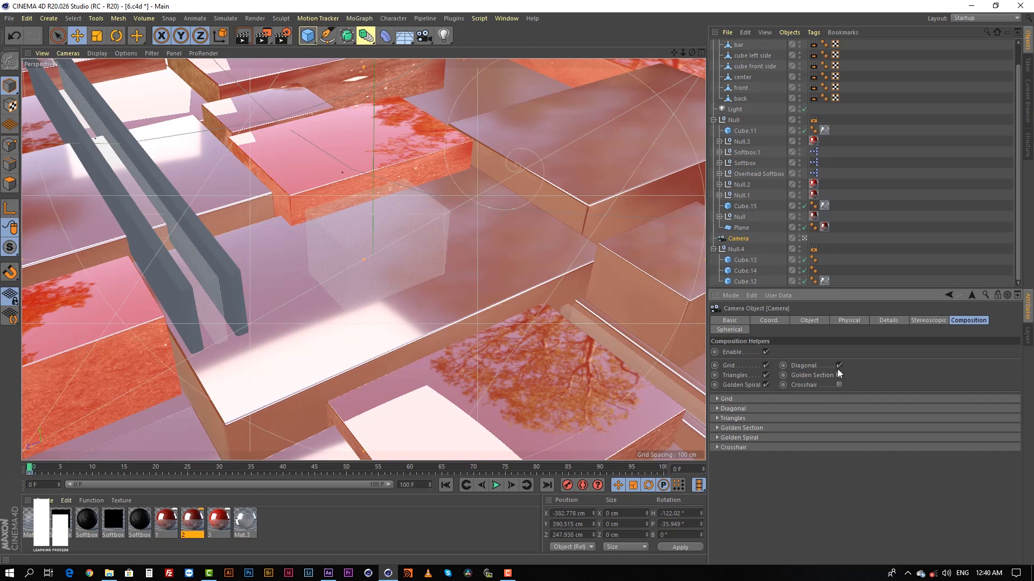
{"action": "left_click", "coordinate": [839, 367]}
{"action": "left_click", "coordinate": [766, 385]}
{"action": "left_click", "coordinate": [765, 376]}
{"action": "left_click", "coordinate": [324, 518]}
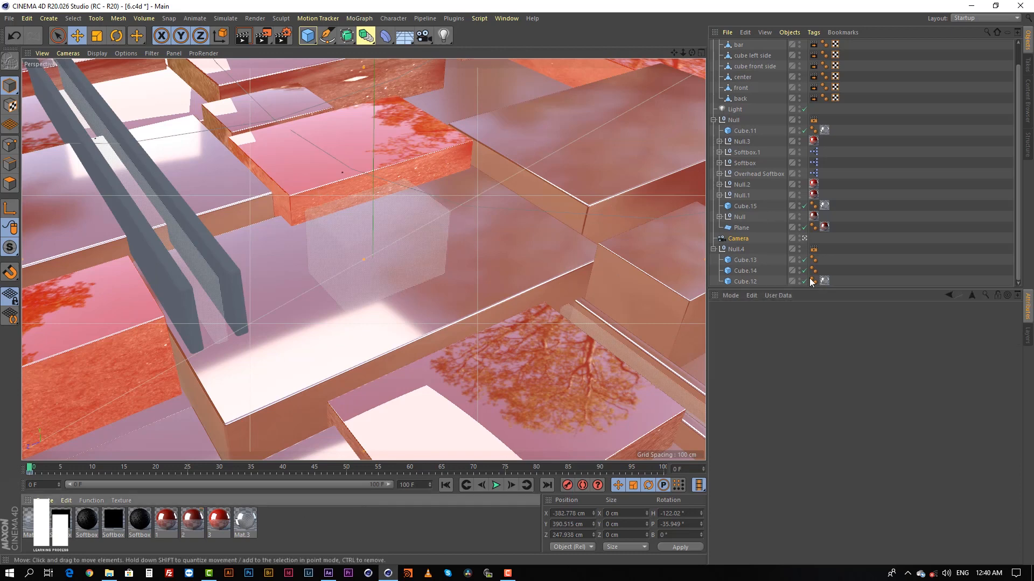
{"action": "left_click", "coordinate": [880, 194]}
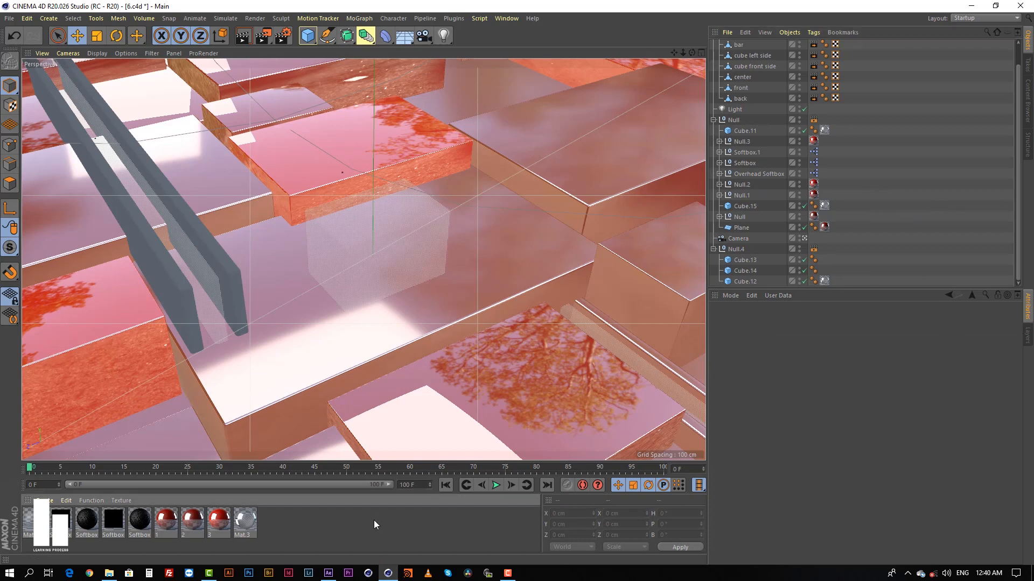
Select Softbox.1, leave the camera view and frame the whole softbox setup in the perspective view.
{"action": "left_click", "coordinate": [746, 153]}
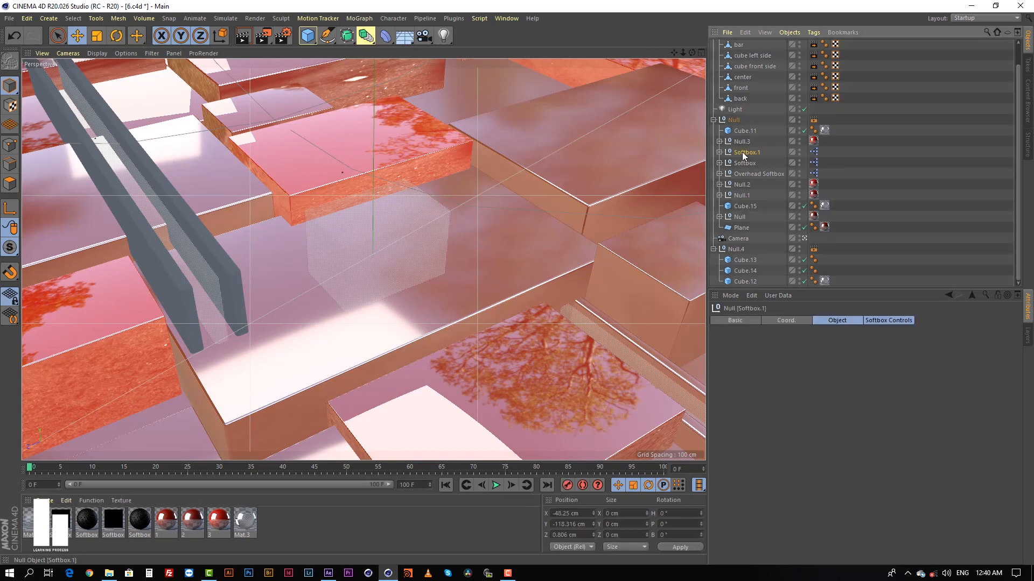
{"action": "middle_click", "coordinate": [337, 225]}
{"action": "left_click", "coordinate": [804, 238]}
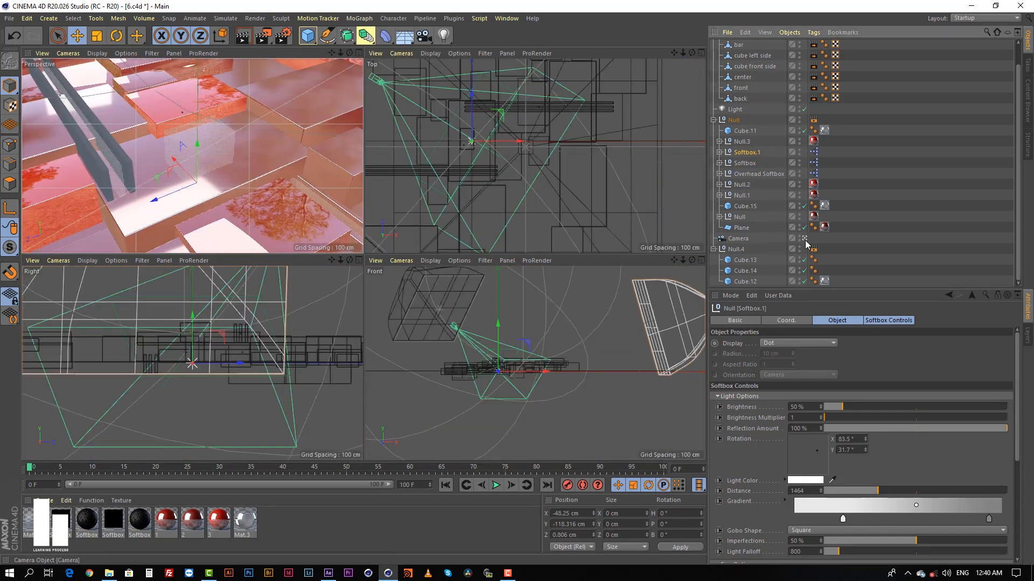
{"action": "scroll", "coordinate": [313, 134], "scroll_direction": "down", "scroll_amount": 6}
{"action": "middle_click", "coordinate": [267, 131]}
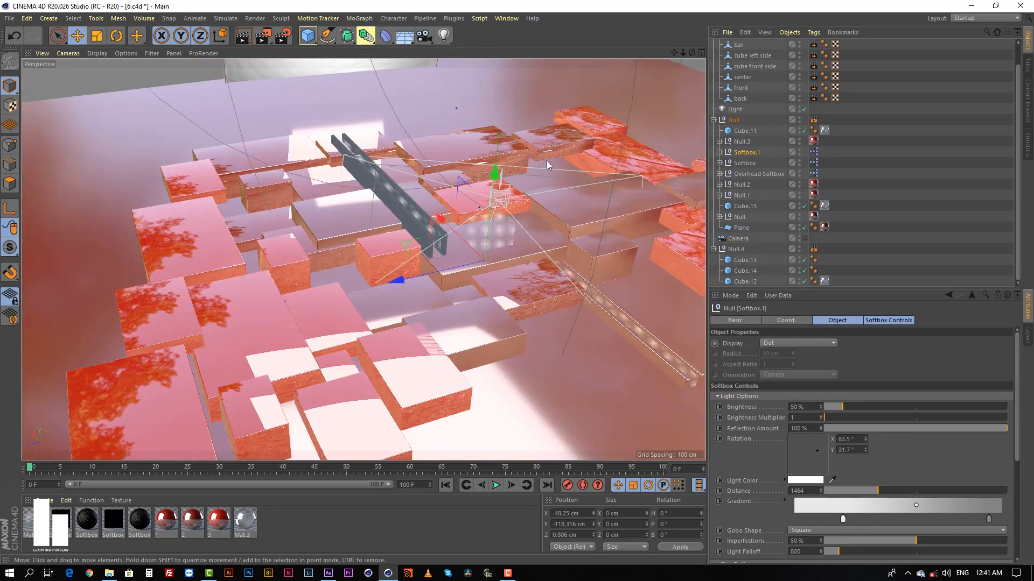
{"action": "scroll", "coordinate": [547, 161], "scroll_direction": "down", "scroll_amount": 3}
{"action": "left_click_drag", "start_coordinate": [488, 198], "coordinate": [482, 221], "text": "alt"}
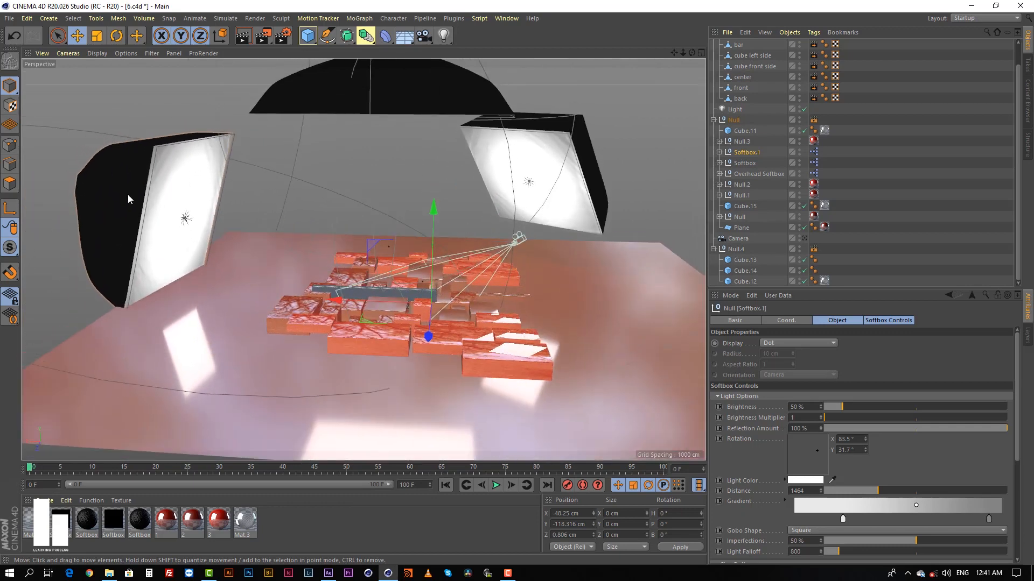
Examine the side softbox and the Overhead Softbox, checking their placement around the blocks and their reflections.
{"action": "left_click", "coordinate": [141, 183]}
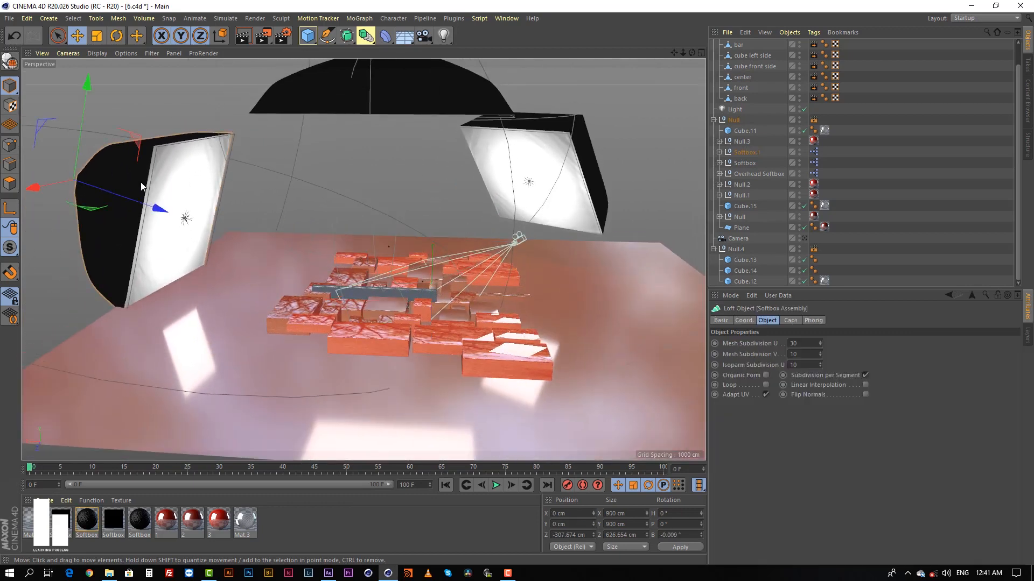
{"action": "left_click_drag", "start_coordinate": [548, 167], "coordinate": [559, 163], "text": "alt"}
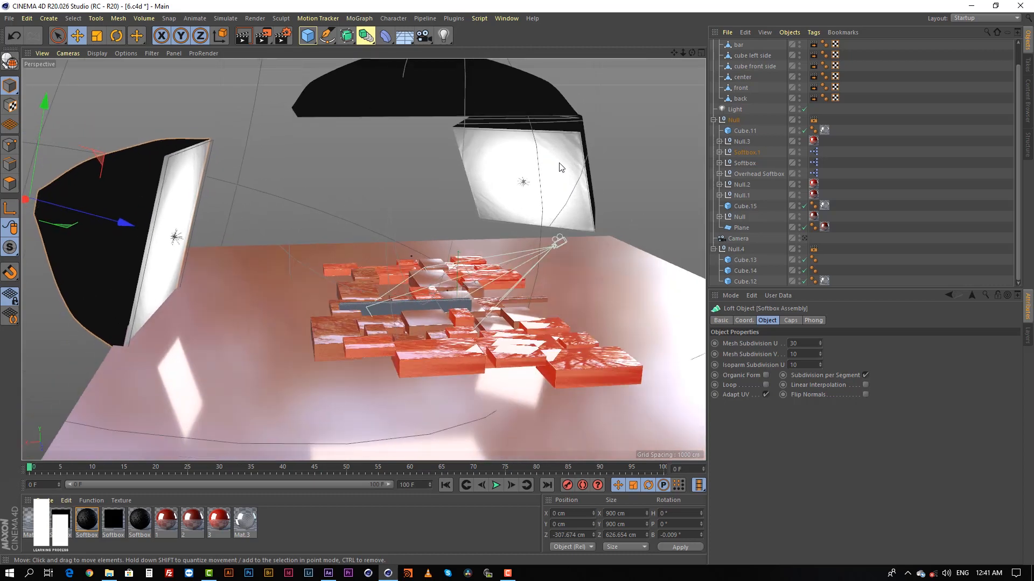
{"action": "middle_click_drag", "start_coordinate": [559, 163], "coordinate": [555, 192], "text": "alt"}
{"action": "left_click_drag", "start_coordinate": [506, 253], "coordinate": [470, 195], "text": "alt"}
{"action": "middle_click_drag", "start_coordinate": [470, 198], "coordinate": [459, 281], "text": "alt"}
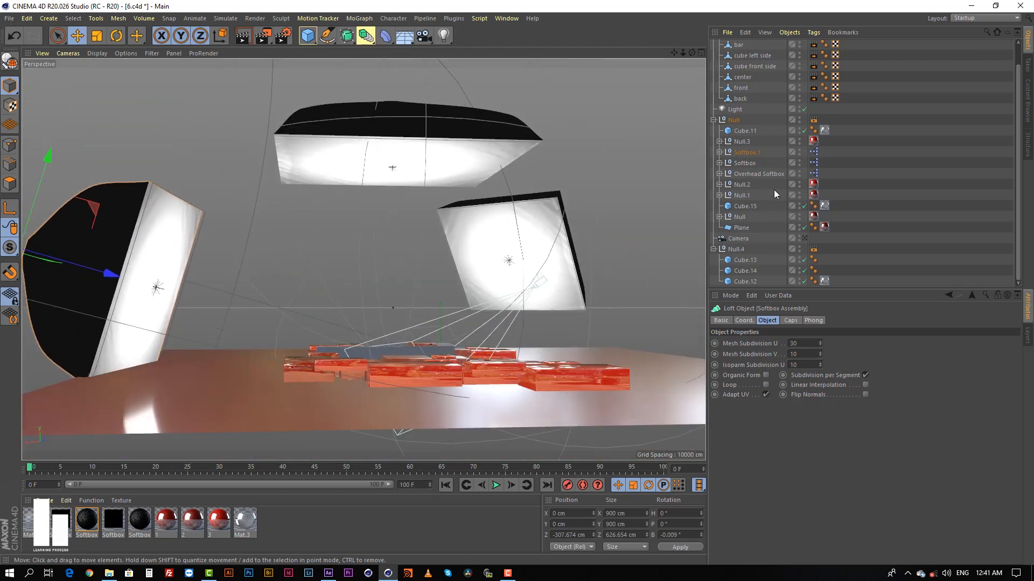
{"action": "left_click", "coordinate": [746, 172]}
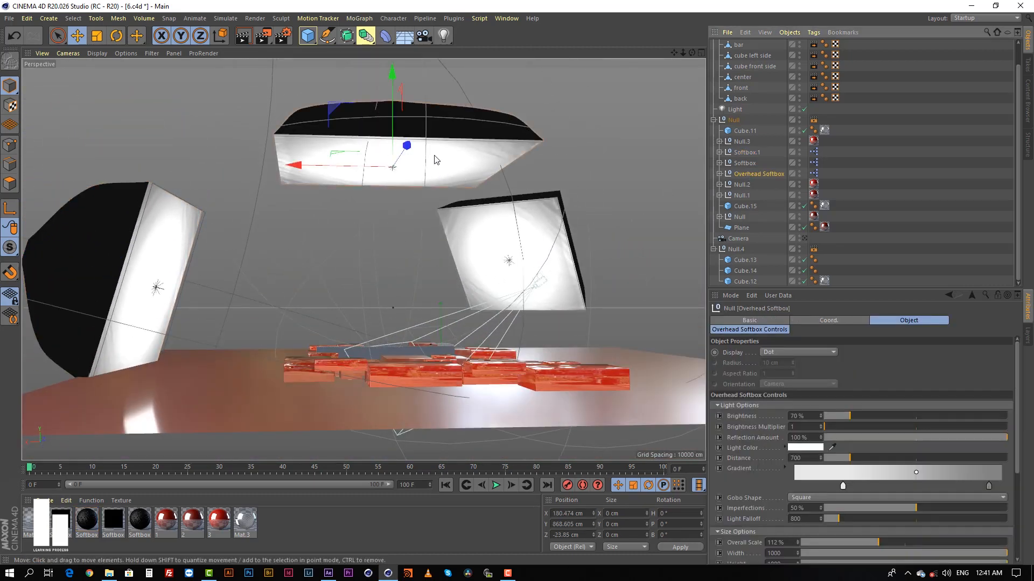
{"action": "left_click_drag", "start_coordinate": [436, 160], "coordinate": [300, 258], "text": "alt"}
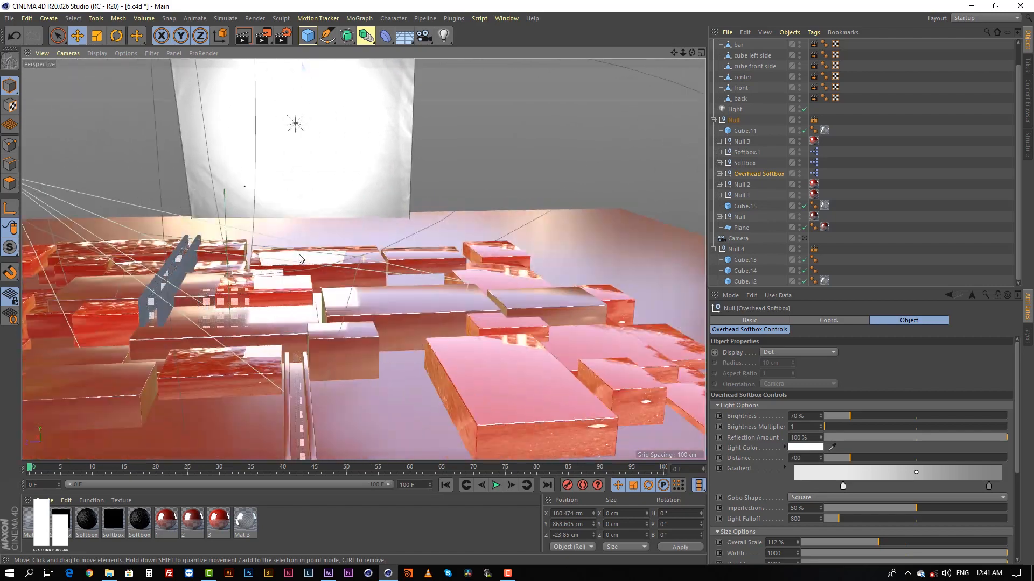
{"action": "right_click_drag", "start_coordinate": [501, 210], "coordinate": [401, 193], "text": "alt"}
Show all four views and select the Camera to check its placement relative to the softboxes and blocks.
{"action": "middle_click", "coordinate": [401, 192]}
{"action": "right_click_drag", "start_coordinate": [568, 138], "coordinate": [487, 178], "text": "alt"}
{"action": "middle_click_drag", "start_coordinate": [577, 134], "coordinate": [543, 145], "text": "alt"}
{"action": "mouse_move", "coordinate": [532, 145]}
{"action": "right_mouse_down", "text": "alt"}
{"action": "mouse_move", "coordinate": [567, 141]}
{"action": "mouse_move", "coordinate": [523, 154]}
{"action": "right_mouse_up", "text": "alt"}
{"action": "left_click", "coordinate": [739, 239]}
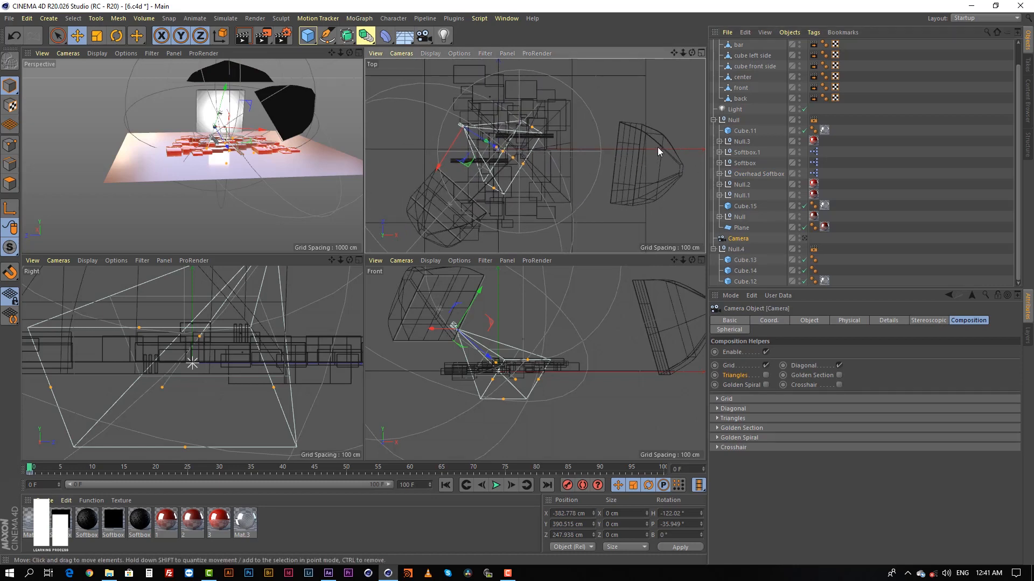
Select the side Softbox and the light inside the Overhead Softbox to check their placement in the top, front and right views.
{"action": "left_click", "coordinate": [421, 208]}
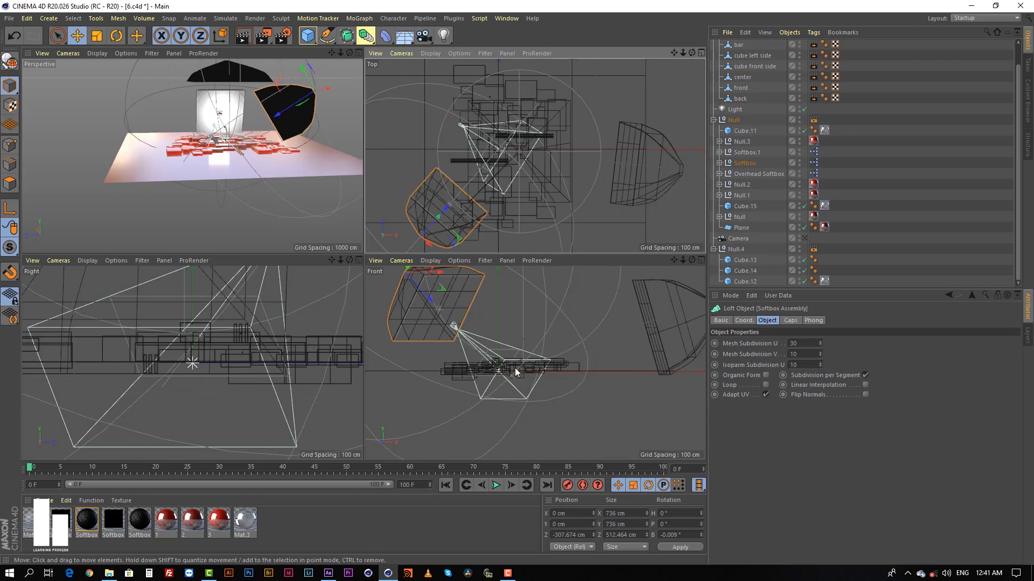
{"action": "scroll", "coordinate": [521, 350], "scroll_direction": "down", "scroll_amount": 6}
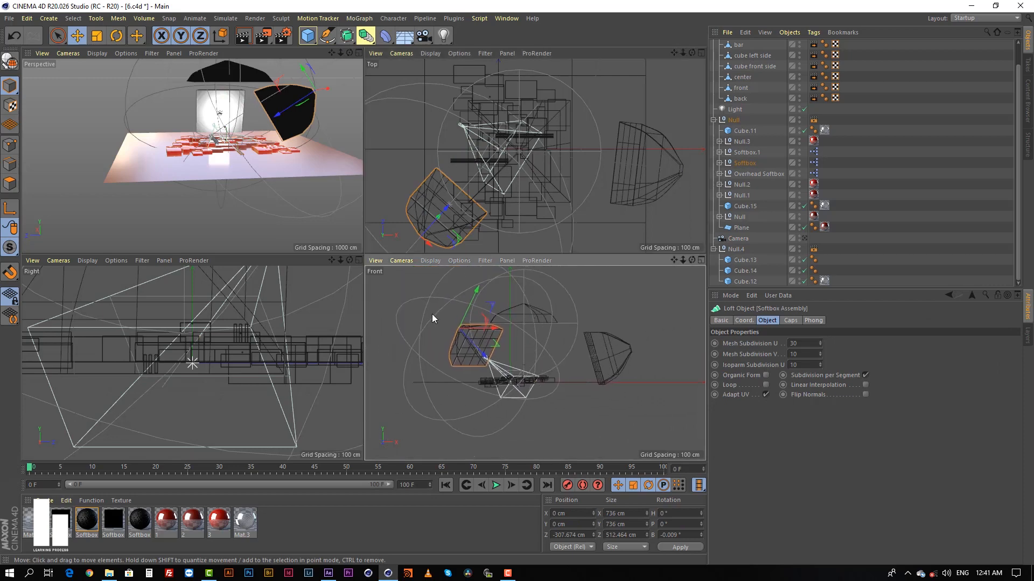
{"action": "scroll", "coordinate": [214, 328], "scroll_direction": "down", "scroll_amount": 4}
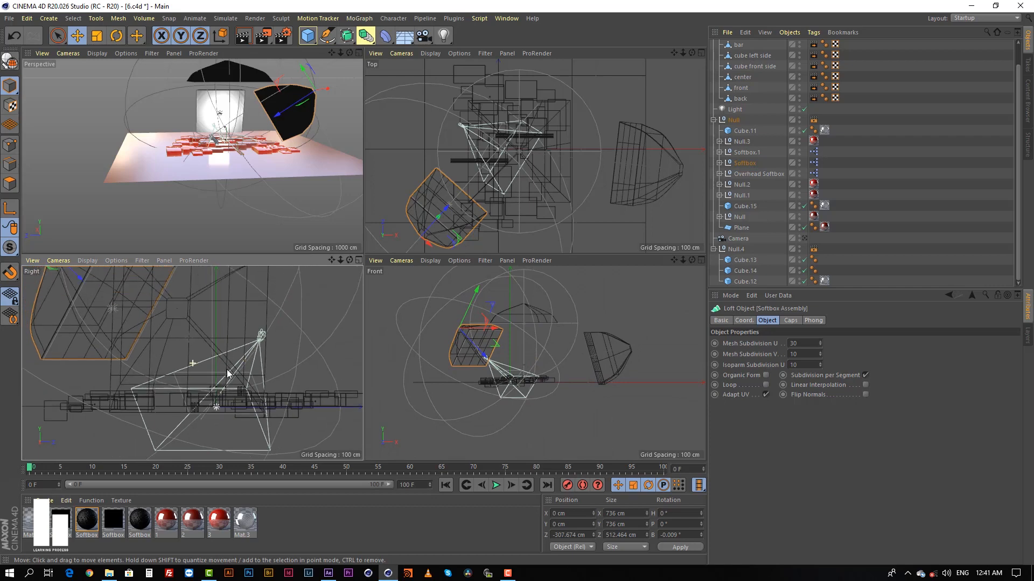
{"action": "scroll", "coordinate": [231, 344], "scroll_direction": "down", "scroll_amount": 5}
{"action": "left_click", "coordinate": [231, 289]}
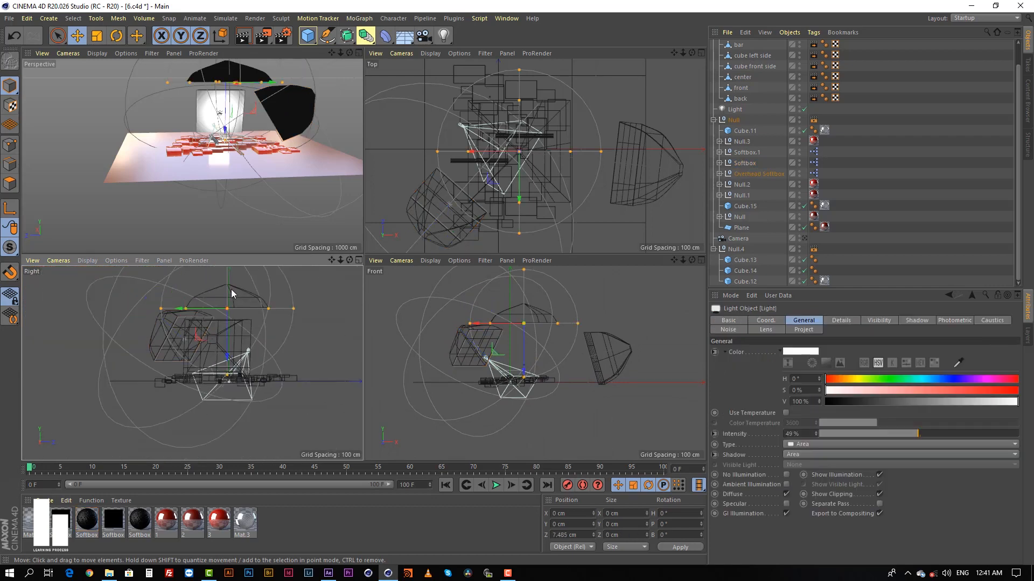
{"action": "left_click", "coordinate": [903, 188]}
Select the Overhead Softbox, examine its position above the blocks in the perspective, right and top views, and clear the selection.
{"action": "left_click", "coordinate": [741, 173]}
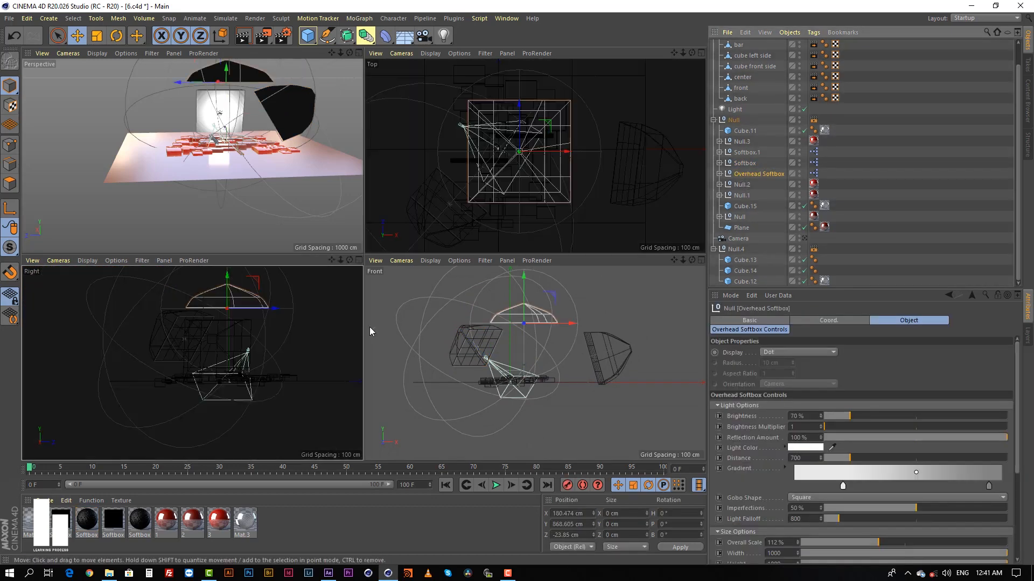
{"action": "scroll", "coordinate": [280, 324], "scroll_direction": "up", "scroll_amount": 3}
{"action": "scroll", "coordinate": [305, 151], "scroll_direction": "up", "scroll_amount": 2}
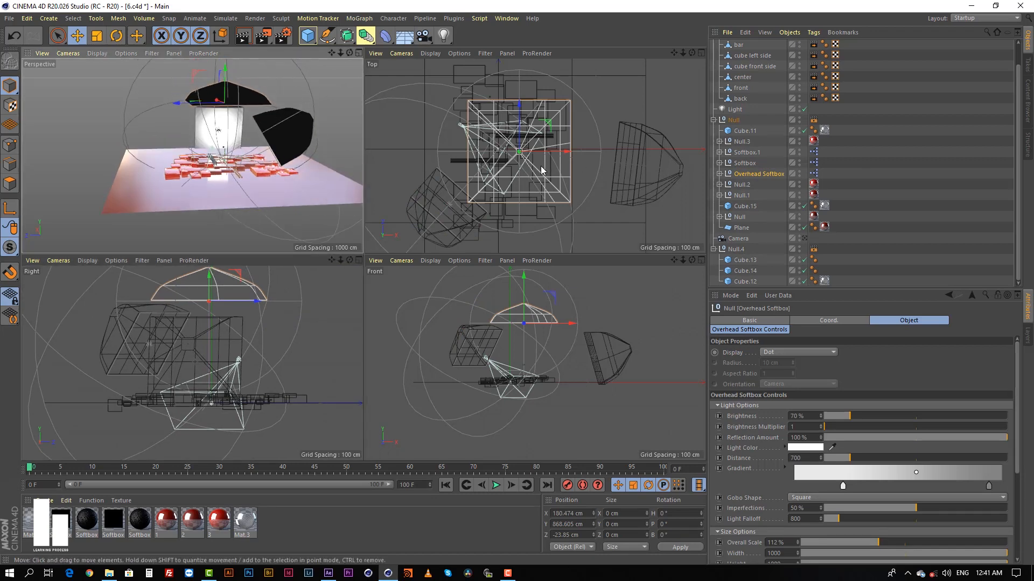
{"action": "scroll", "coordinate": [551, 162], "scroll_direction": "up", "scroll_amount": 3}
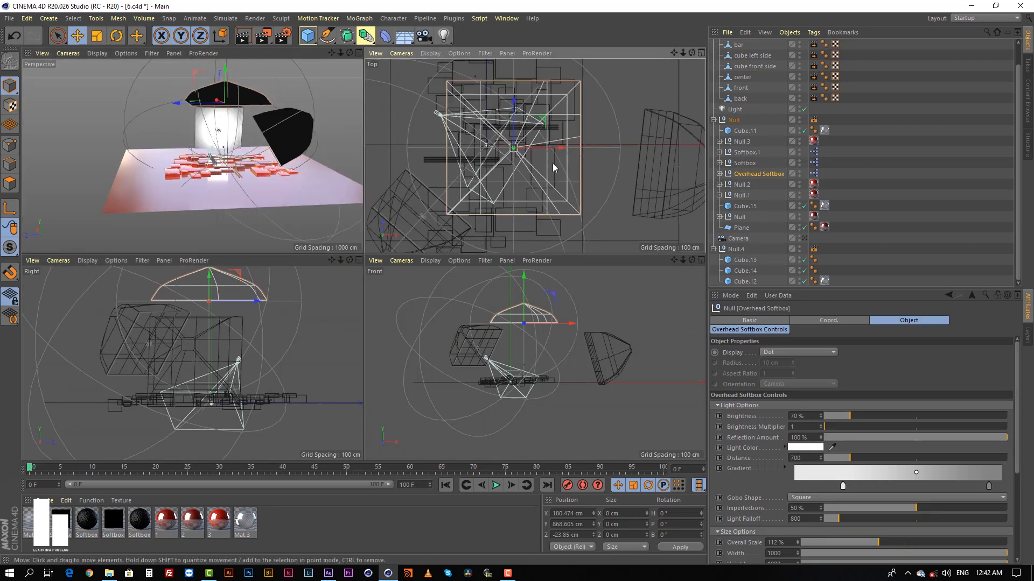
{"action": "scroll", "coordinate": [567, 161], "scroll_direction": "down", "scroll_amount": 2}
{"action": "scroll", "coordinate": [561, 164], "scroll_direction": "down", "scroll_amount": 1}
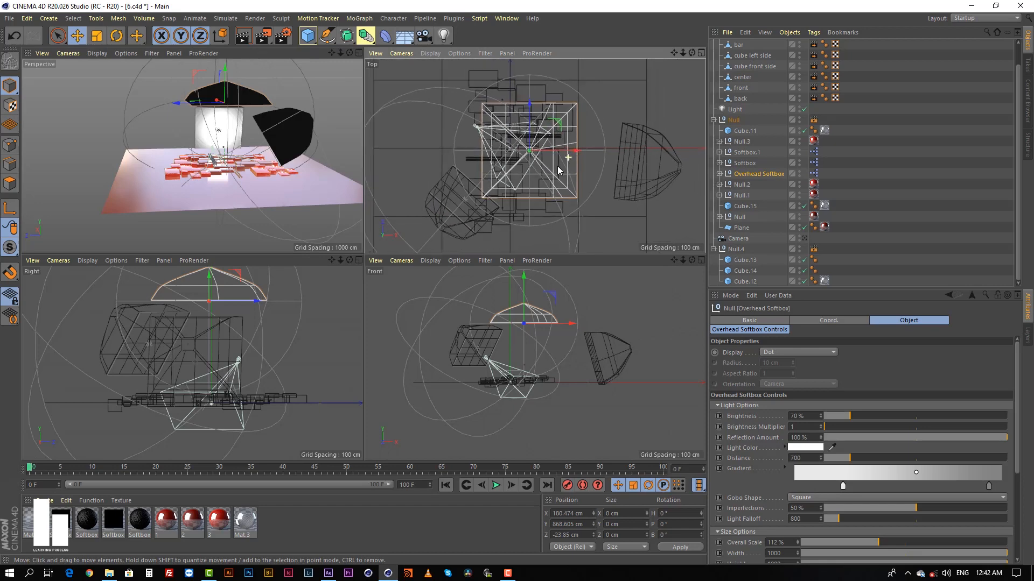
{"action": "scroll", "coordinate": [560, 168], "scroll_direction": "up", "scroll_amount": 2}
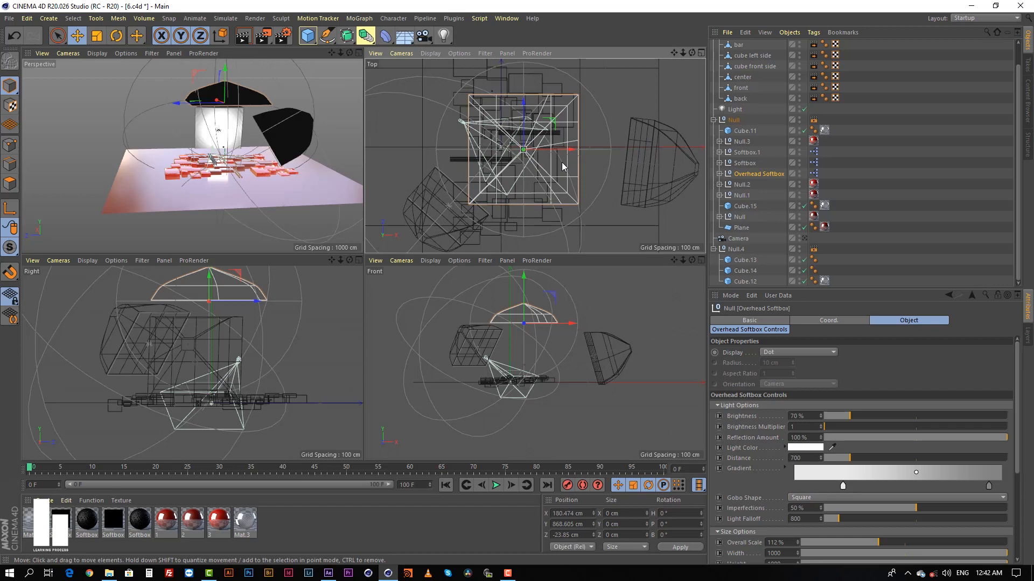
{"action": "left_click", "coordinate": [877, 190]}
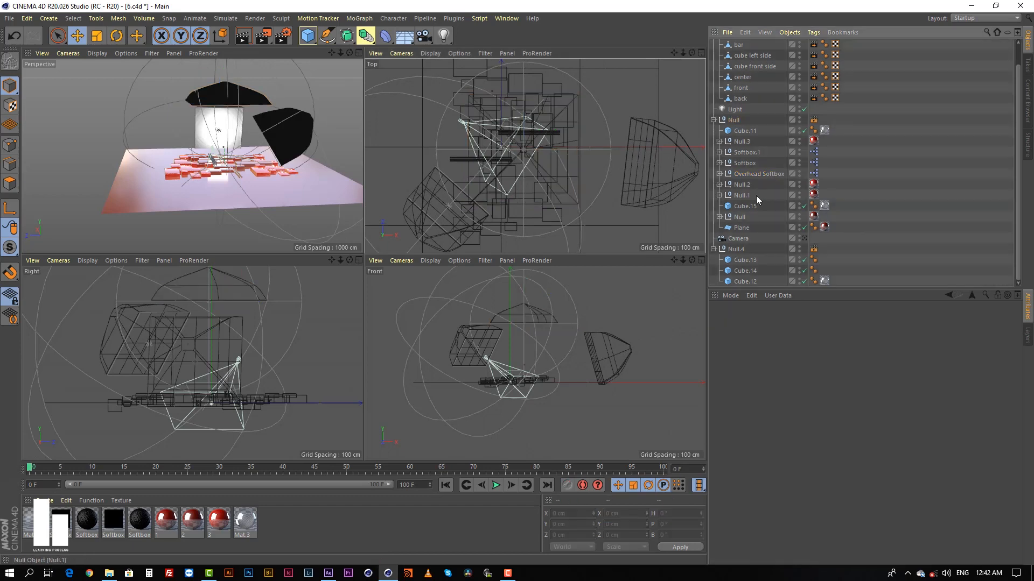
{"action": "left_click", "coordinate": [741, 192]}
{"action": "left_click", "coordinate": [752, 175]}
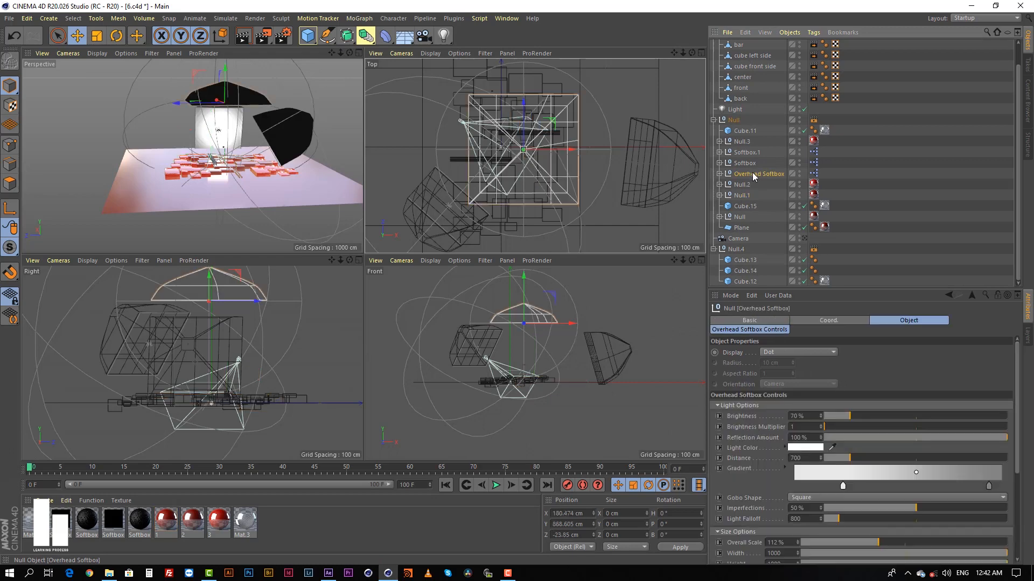
{"action": "left_click", "coordinate": [917, 199]}
Select the Camera, look through it in the perspective view and examine its placement in the top, front and right views.
{"action": "left_click", "coordinate": [739, 238]}
{"action": "left_click", "coordinate": [804, 238]}
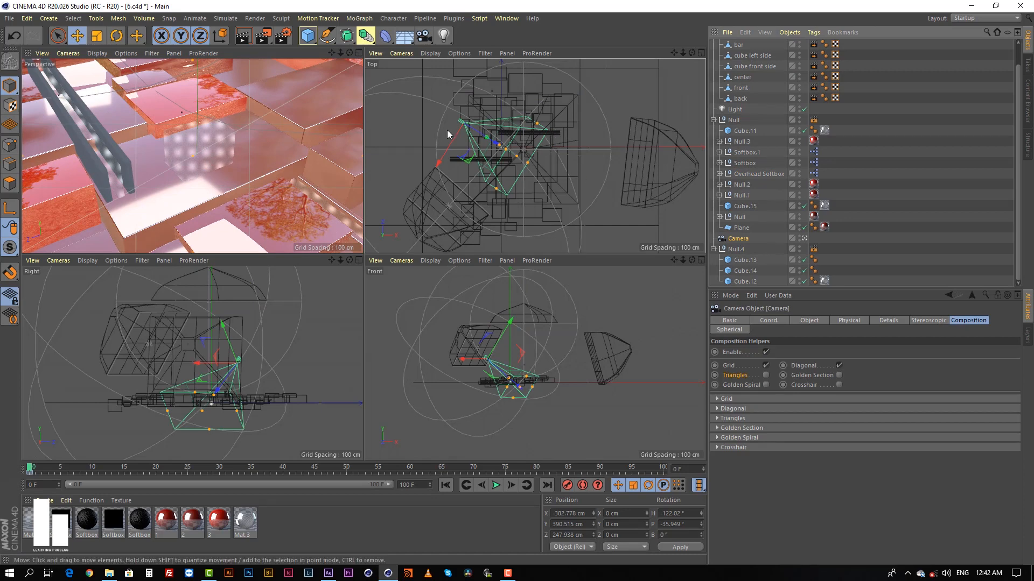
{"action": "scroll", "coordinate": [552, 124], "scroll_direction": "down", "scroll_amount": 1}
{"action": "scroll", "coordinate": [554, 123], "scroll_direction": "up", "scroll_amount": 2}
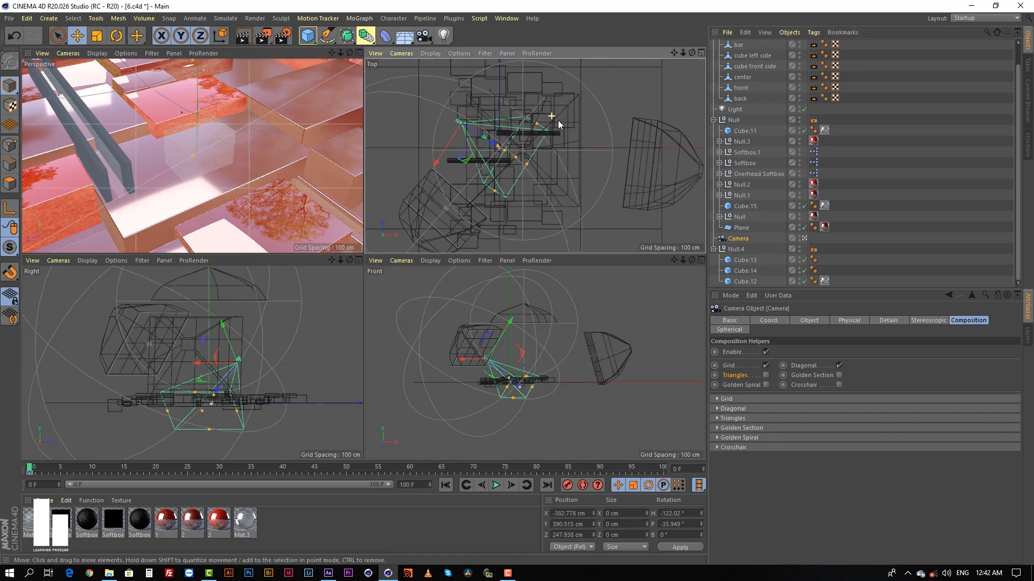
{"action": "scroll", "coordinate": [583, 116], "scroll_direction": "down", "scroll_amount": 1}
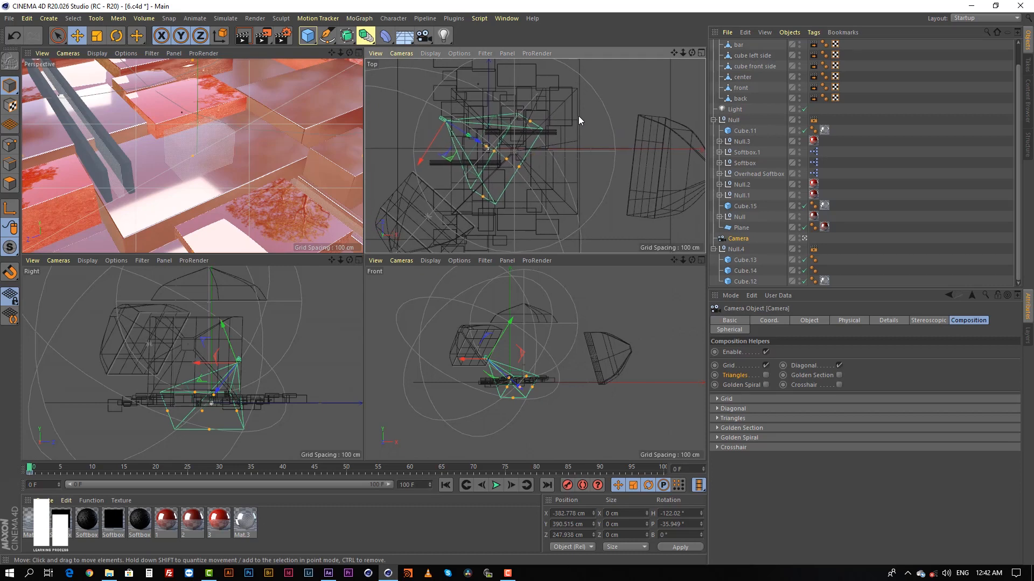
{"action": "scroll", "coordinate": [565, 116], "scroll_direction": "down", "scroll_amount": 1}
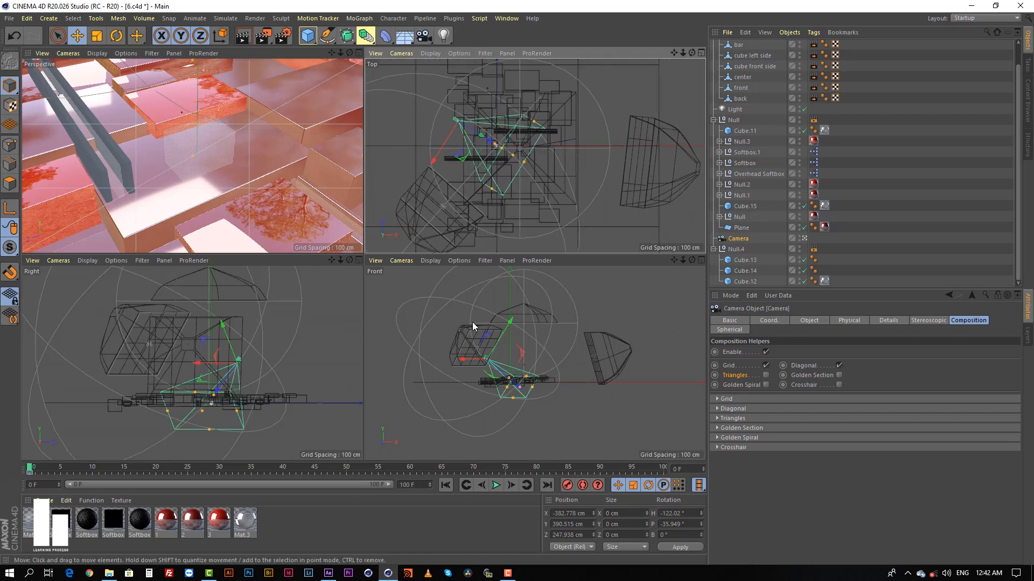
{"action": "scroll", "coordinate": [530, 323], "scroll_direction": "up", "scroll_amount": 2}
{"action": "scroll", "coordinate": [526, 369], "scroll_direction": "up", "scroll_amount": 2}
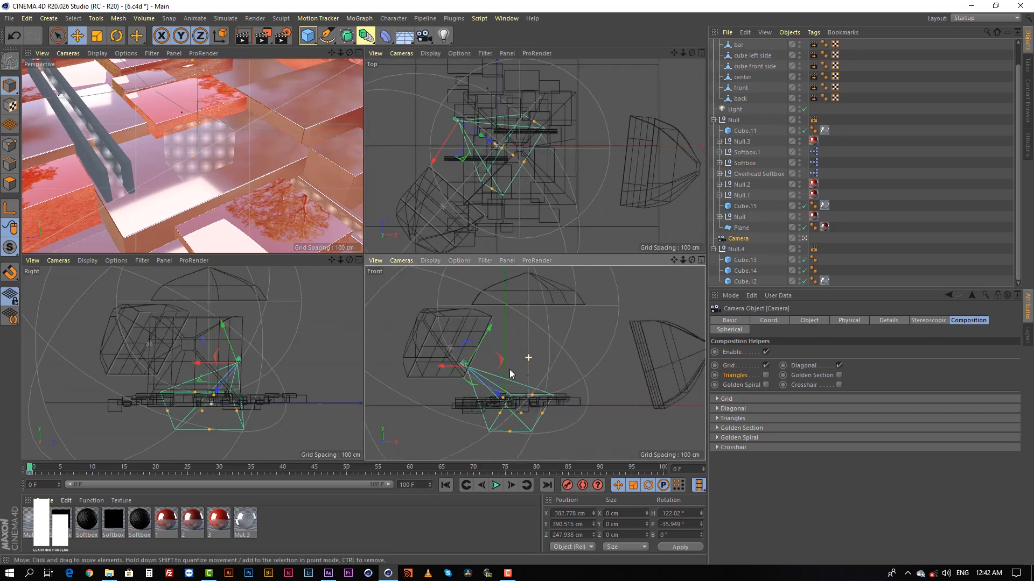
{"action": "scroll", "coordinate": [218, 347], "scroll_direction": "up", "scroll_amount": 2}
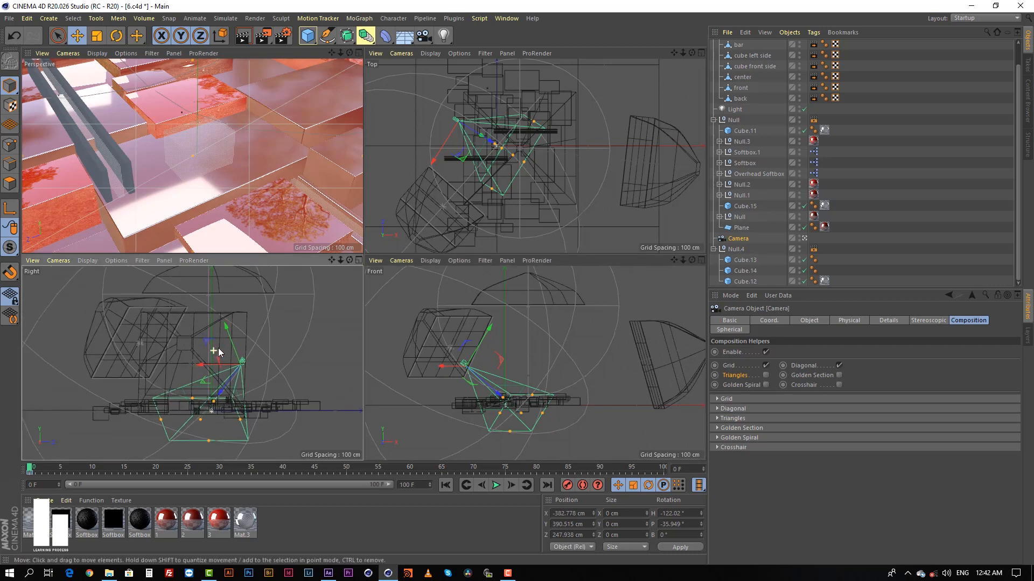
{"action": "scroll", "coordinate": [234, 344], "scroll_direction": "up", "scroll_amount": 1}
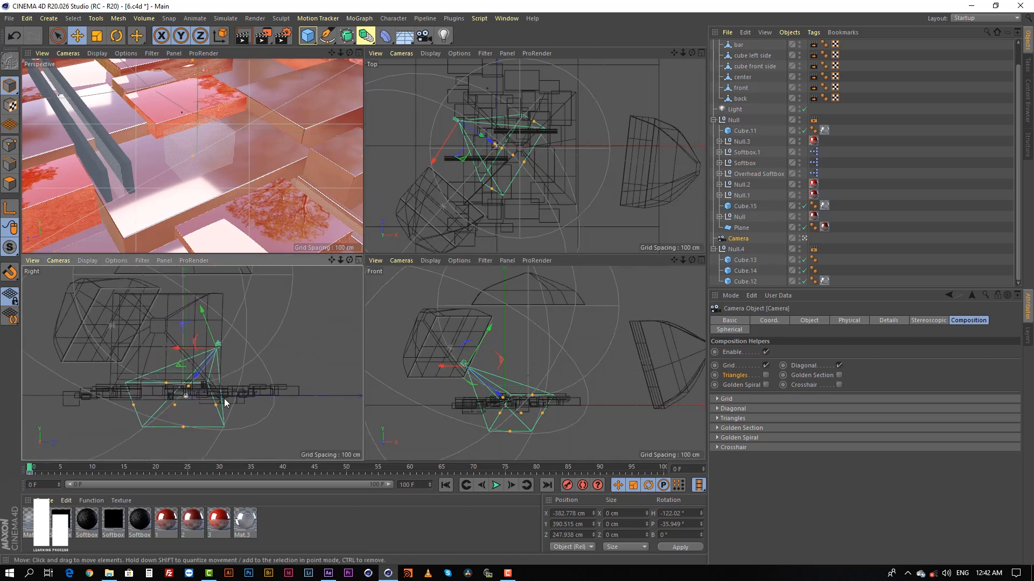
Open red material 1 in the Material Editor and examine its Color channel settings.
{"action": "left_click", "coordinate": [342, 528]}
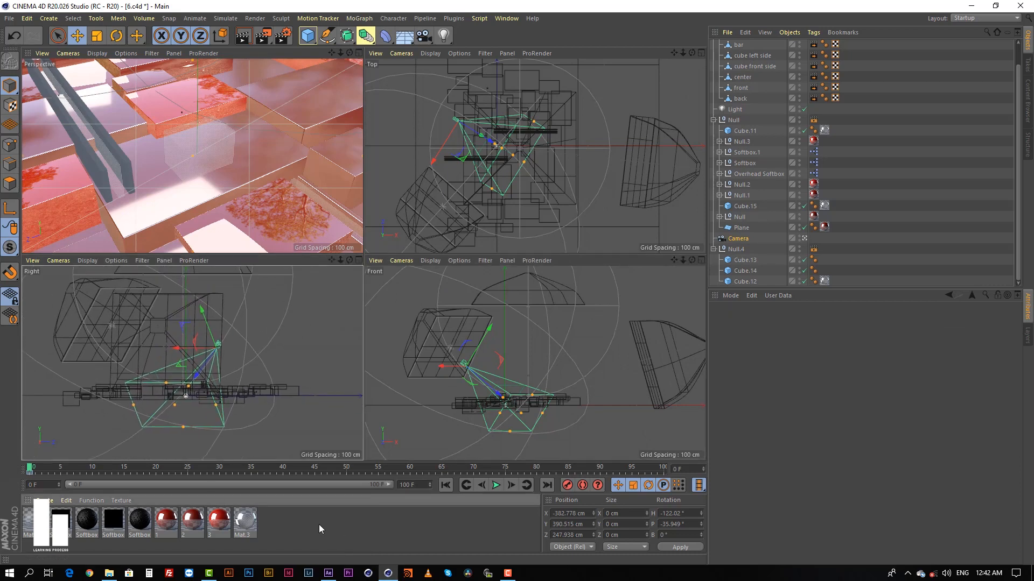
{"action": "left_click", "coordinate": [166, 521]}
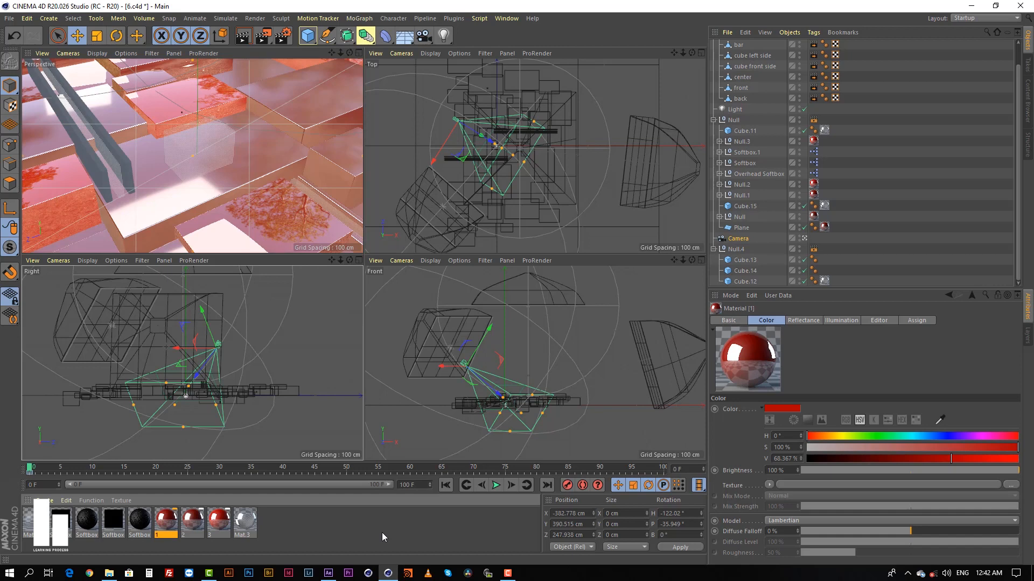
{"action": "double_click", "coordinate": [168, 521]}
{"action": "left_click_drag", "start_coordinate": [344, 21], "coordinate": [486, 59]}
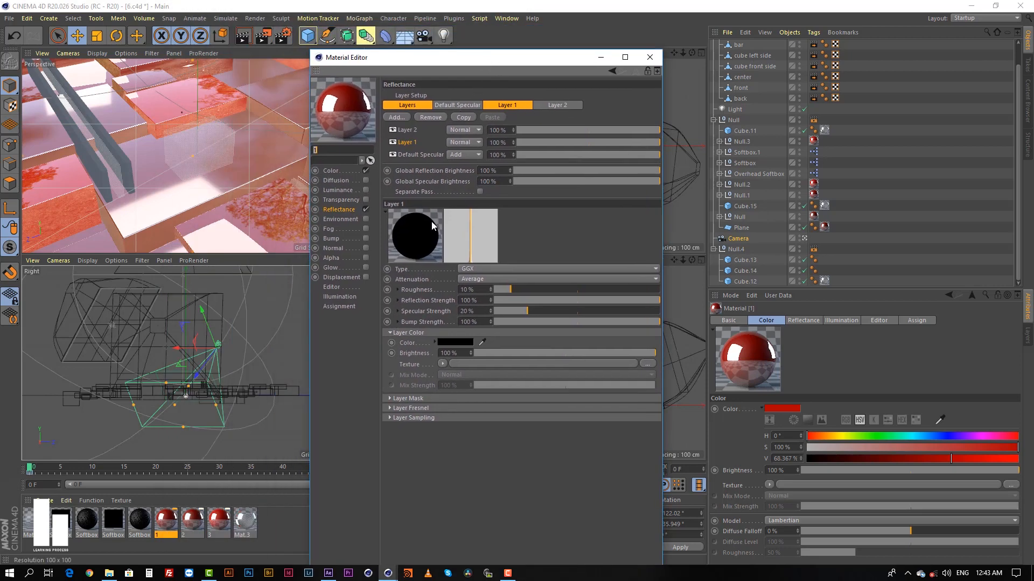
{"action": "left_click", "coordinate": [327, 171]}
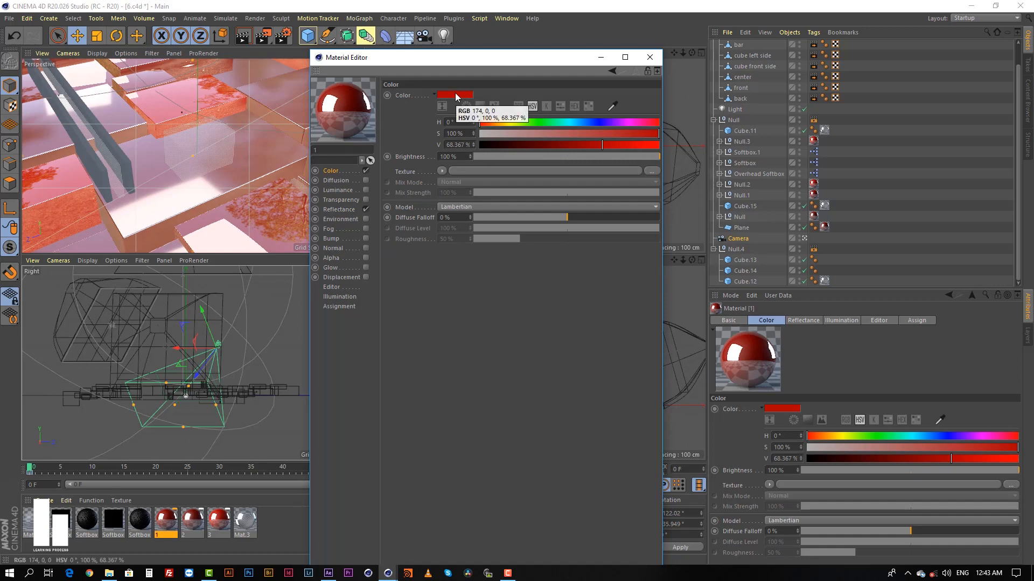
Examine Layer 2 in material 1's Reflectance channel, including its Layer Color, Layer Mask, Layer Fresnel and Layer Sampling settings.
{"action": "left_click", "coordinate": [339, 210]}
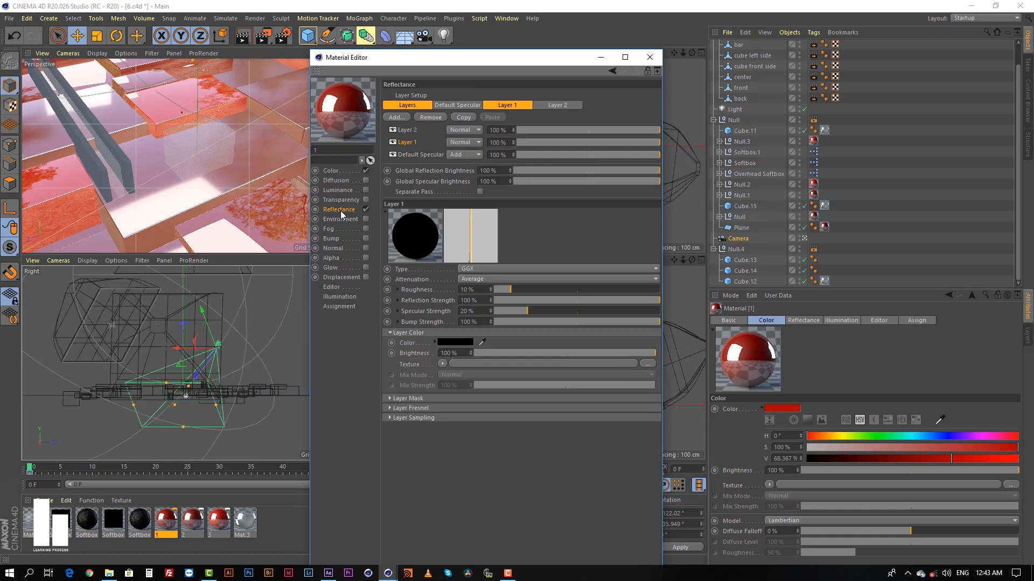
{"action": "left_click", "coordinate": [405, 131]}
{"action": "left_click", "coordinate": [406, 143]}
{"action": "left_click", "coordinate": [407, 130]}
{"action": "left_click_drag", "start_coordinate": [419, 398], "coordinate": [414, 501]}
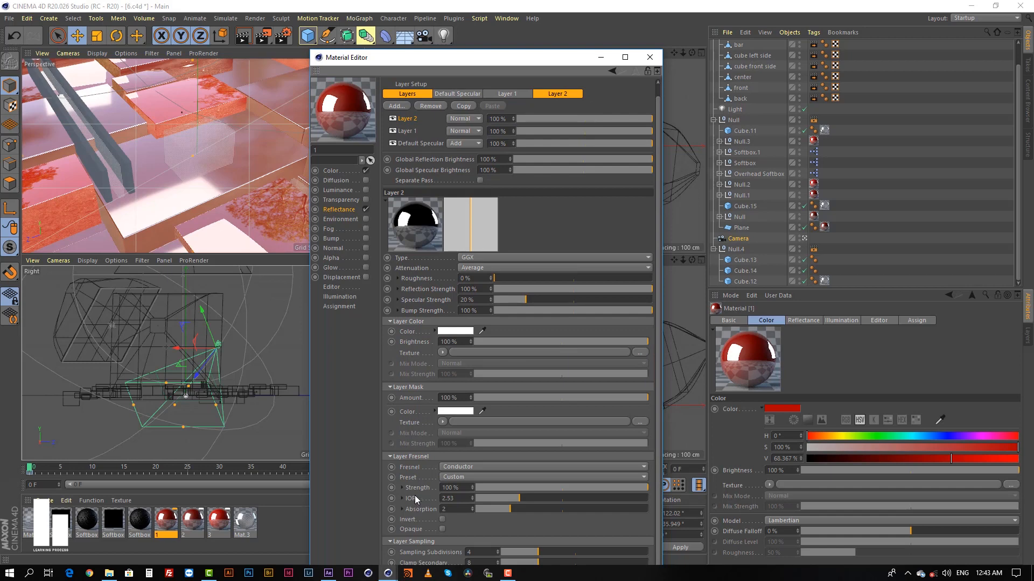
{"action": "scroll", "coordinate": [416, 496], "scroll_direction": "up", "scroll_amount": 1}
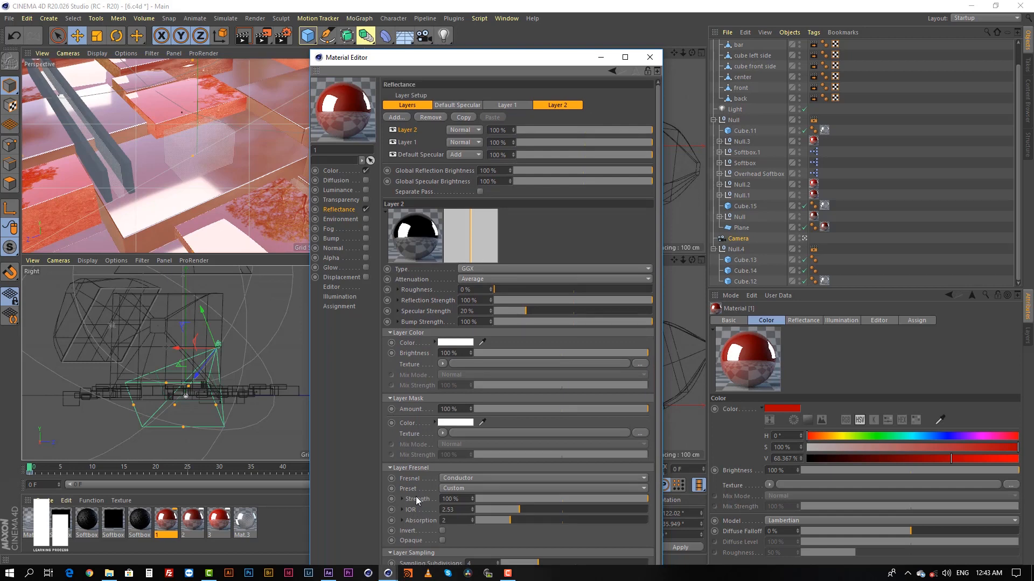
Examine the Layer Mask and Layer Fresnel settings of reflectance Layer 1, and the Layer Mask settings of Default Specular.
{"action": "left_click", "coordinate": [401, 142]}
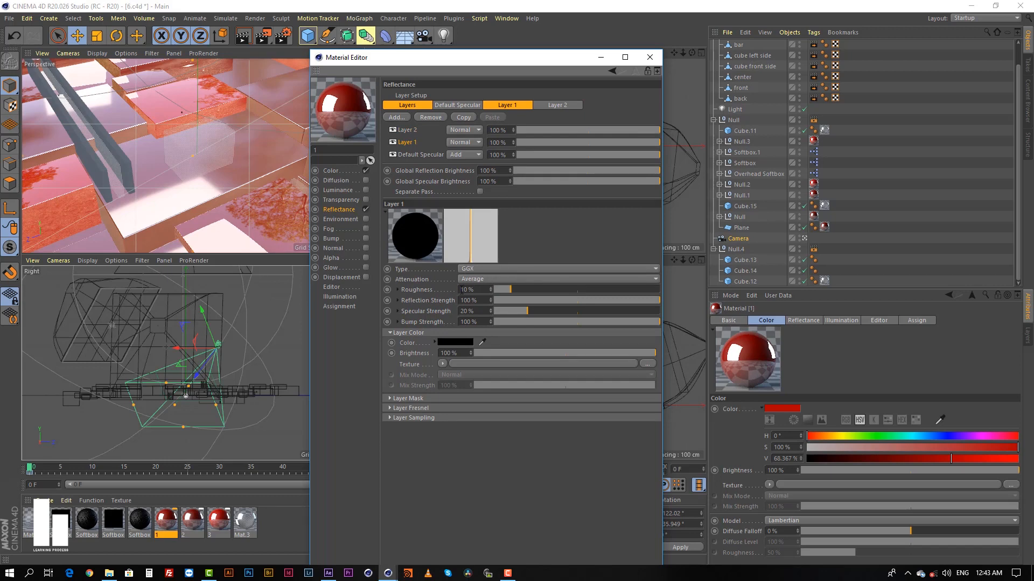
{"action": "left_click", "coordinate": [426, 399]}
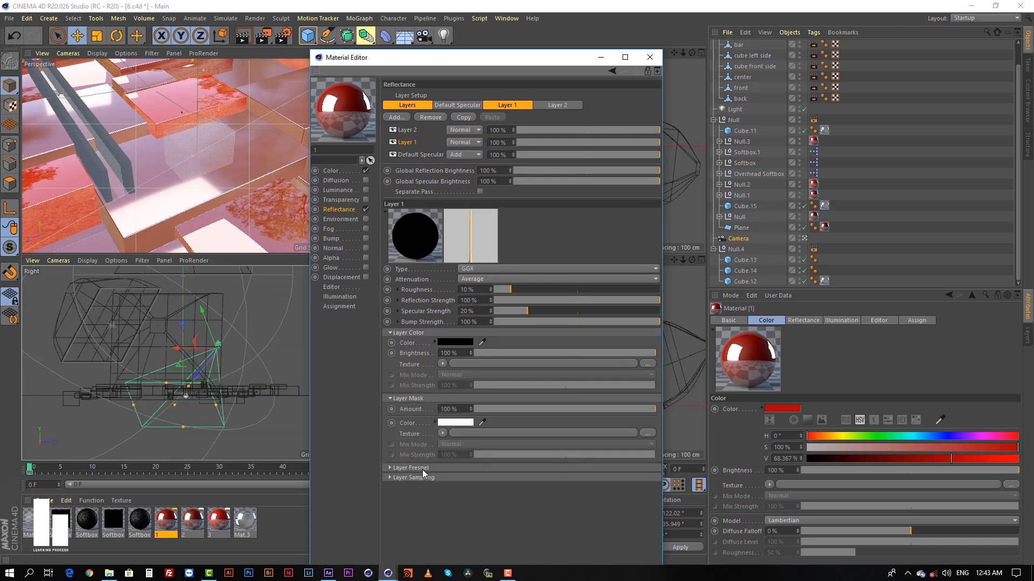
{"action": "left_click", "coordinate": [422, 470]}
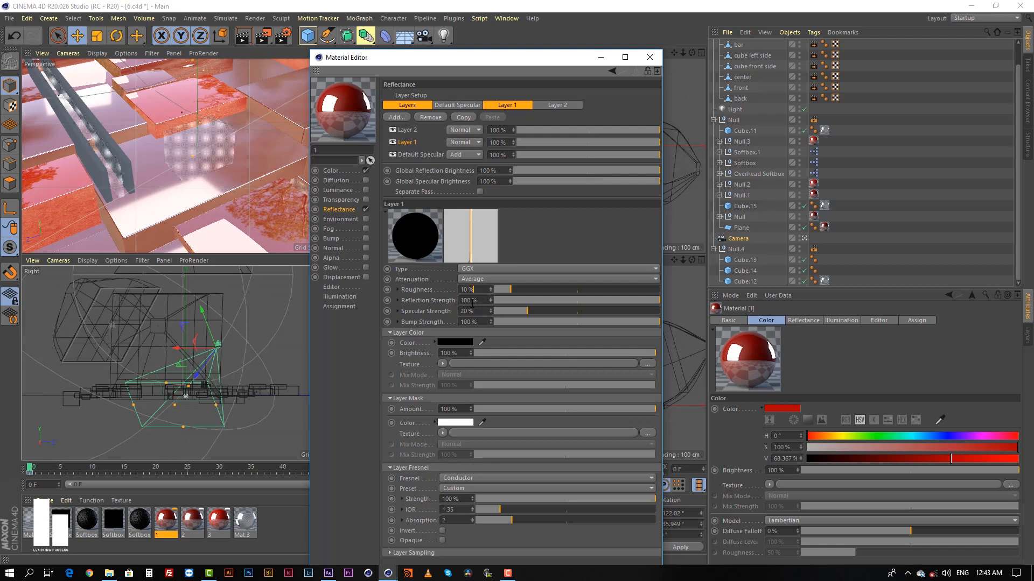
{"action": "left_click", "coordinate": [421, 155]}
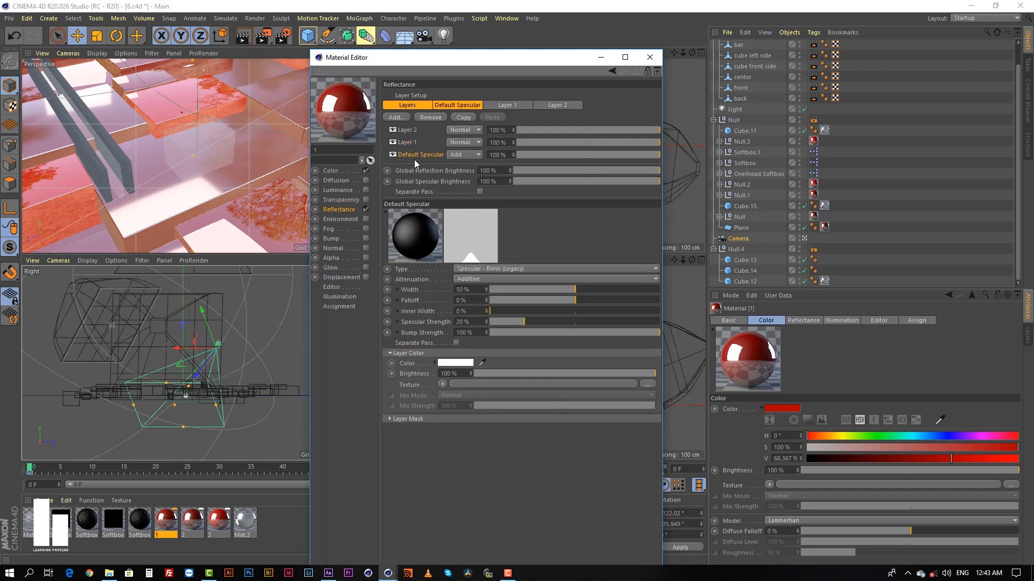
{"action": "left_click", "coordinate": [445, 419]}
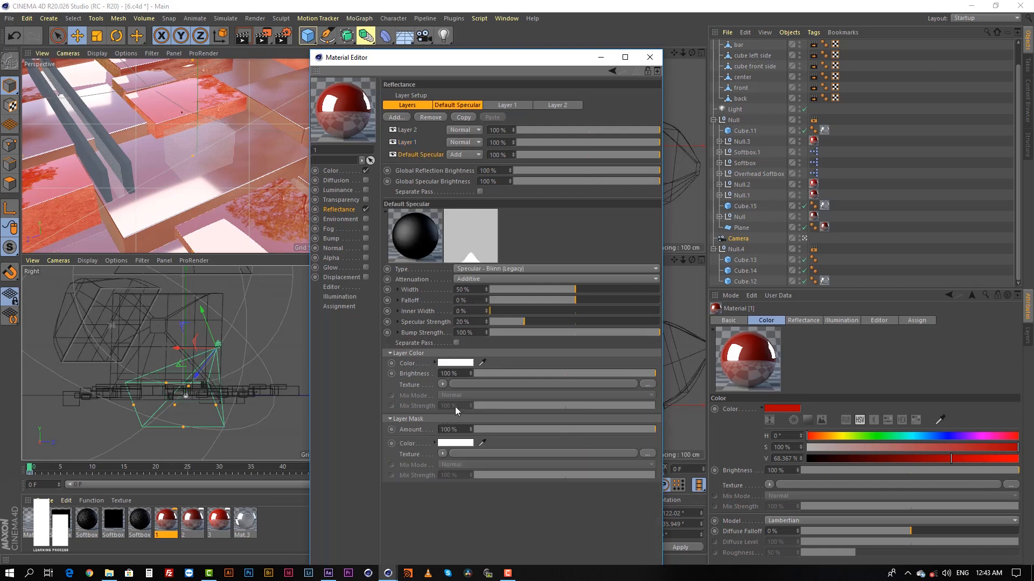
Compare the roughness, layer color and Fresnel IOR and absorption settings of reflectance Layer 1 and Layer 2.
{"action": "left_click", "coordinate": [408, 143]}
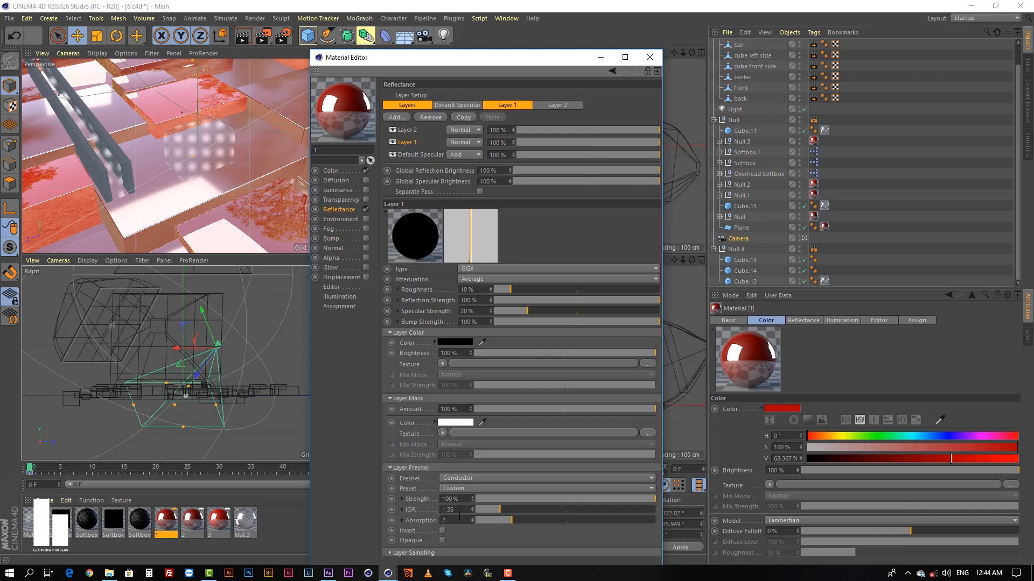
{"action": "left_click", "coordinate": [413, 131]}
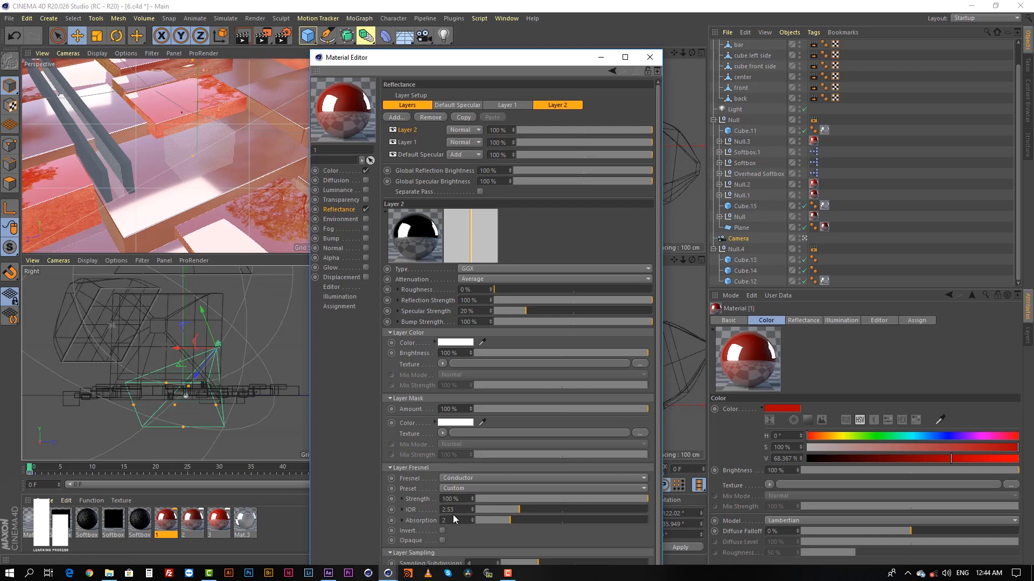
{"action": "scroll", "coordinate": [423, 505], "scroll_direction": "down", "scroll_amount": 1}
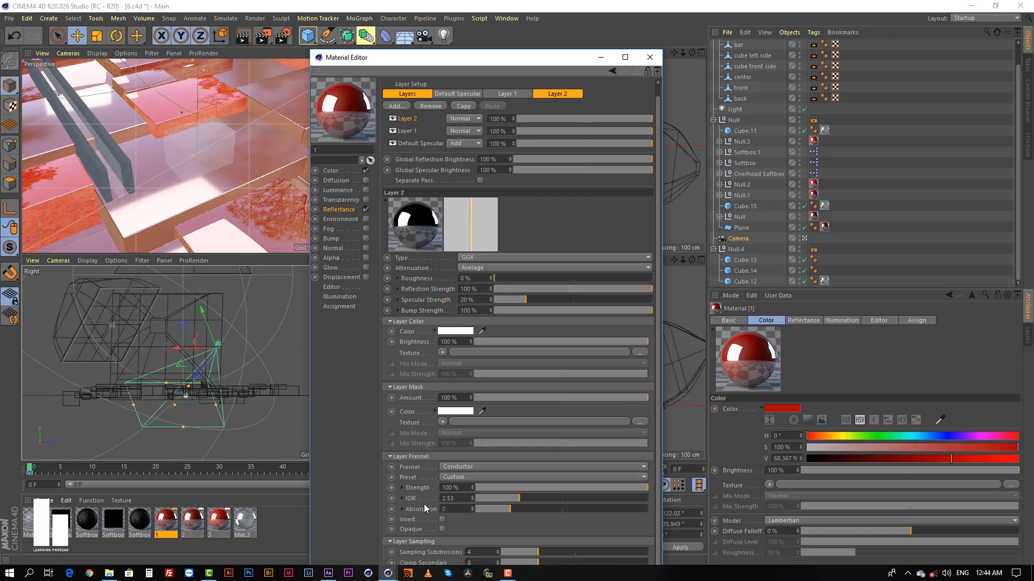
{"action": "mouse_move", "coordinate": [512, 58]}
{"action": "left_mouse_down"}
{"action": "mouse_move", "coordinate": [516, 12]}
{"action": "mouse_move", "coordinate": [538, 6]}
{"action": "mouse_move", "coordinate": [509, 50]}
{"action": "left_mouse_up"}
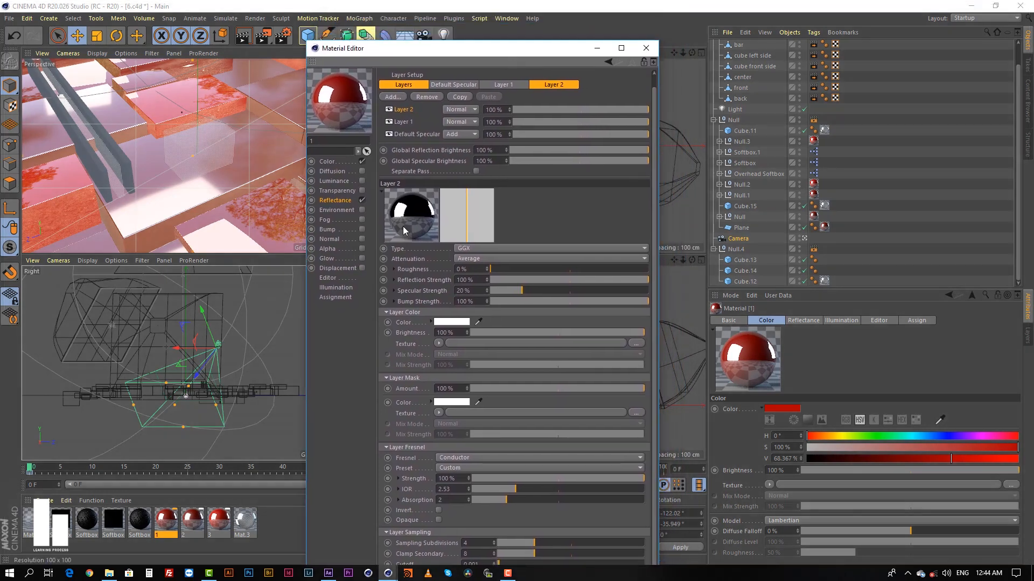
Compare the Color channel settings of the red materials 1, 2 and 3.
{"action": "left_click", "coordinate": [334, 163]}
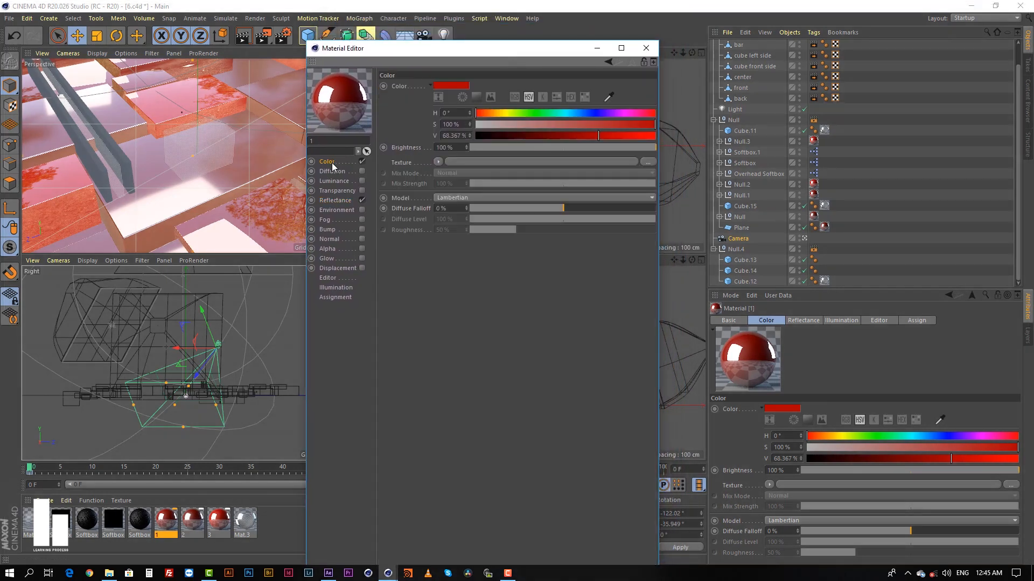
{"action": "left_click", "coordinate": [646, 49]}
{"action": "left_click", "coordinate": [203, 525]}
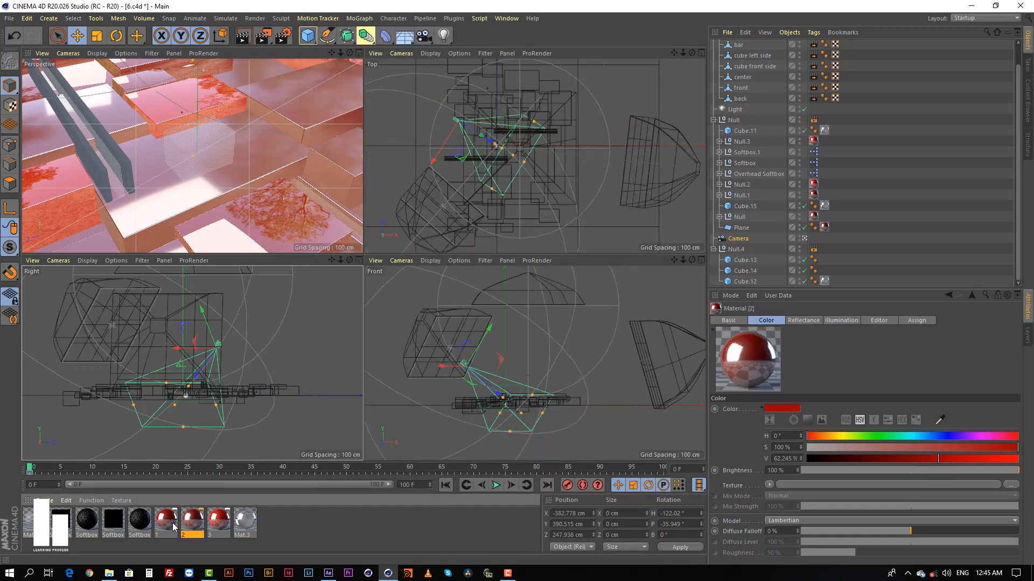
{"action": "double_click", "coordinate": [219, 521]}
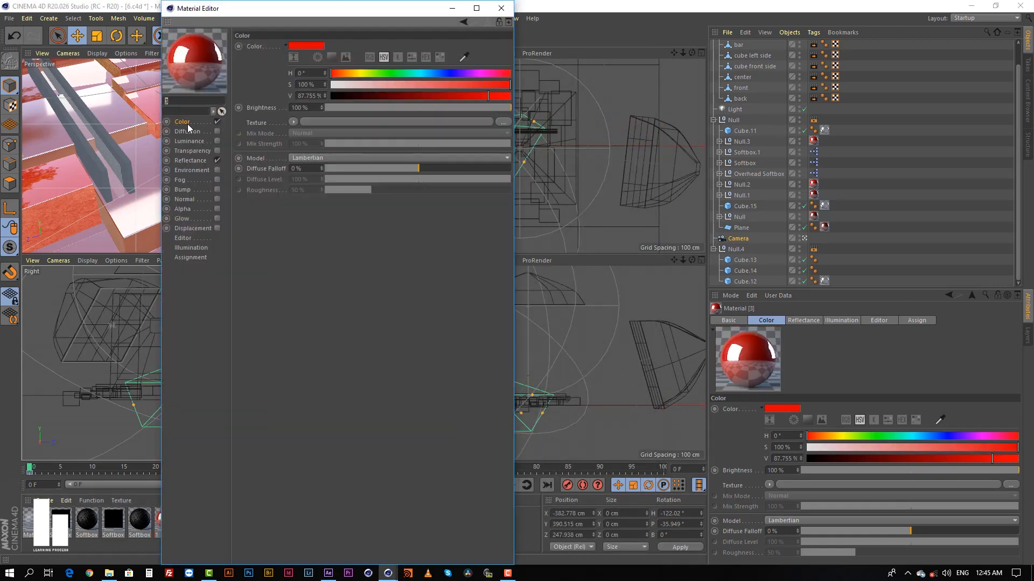
{"action": "mouse_move", "coordinate": [485, 98]}
{"action": "left_mouse_down"}
{"action": "mouse_move", "coordinate": [429, 97]}
{"action": "mouse_move", "coordinate": [486, 97]}
{"action": "left_mouse_up"}
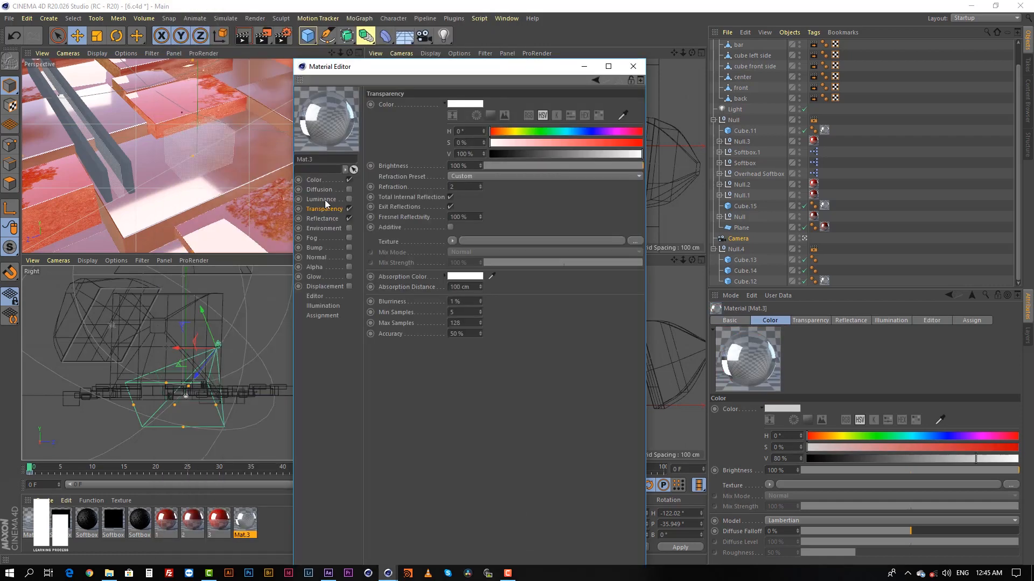
Examine the Color and Transparency channel settings of the glass material Mat.3.
{"action": "left_click", "coordinate": [322, 178]}
{"action": "left_click", "coordinate": [324, 211]}
{"action": "left_click", "coordinate": [634, 66]}
{"action": "double_click", "coordinate": [247, 520]}
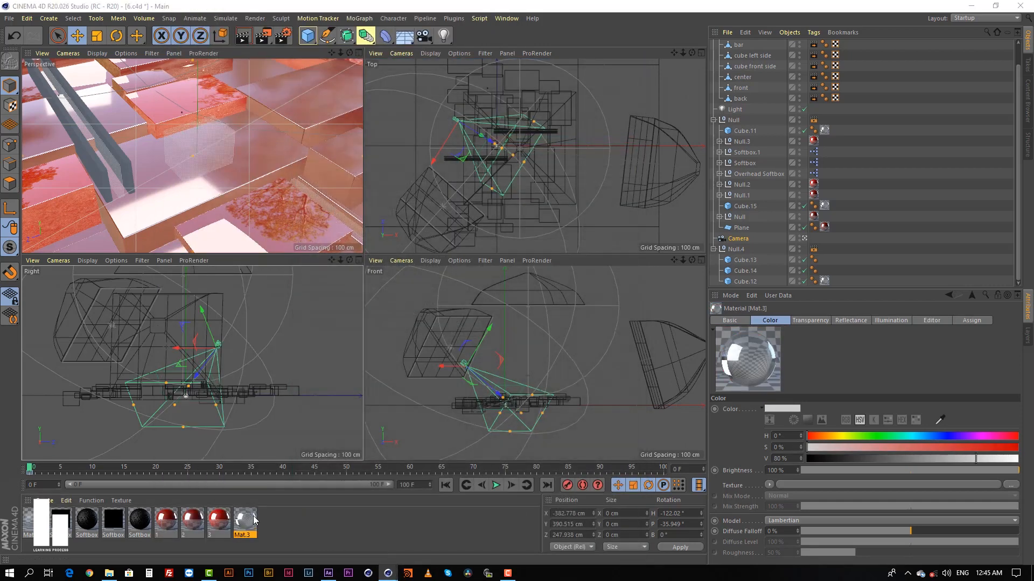
{"action": "left_click", "coordinate": [186, 123]}
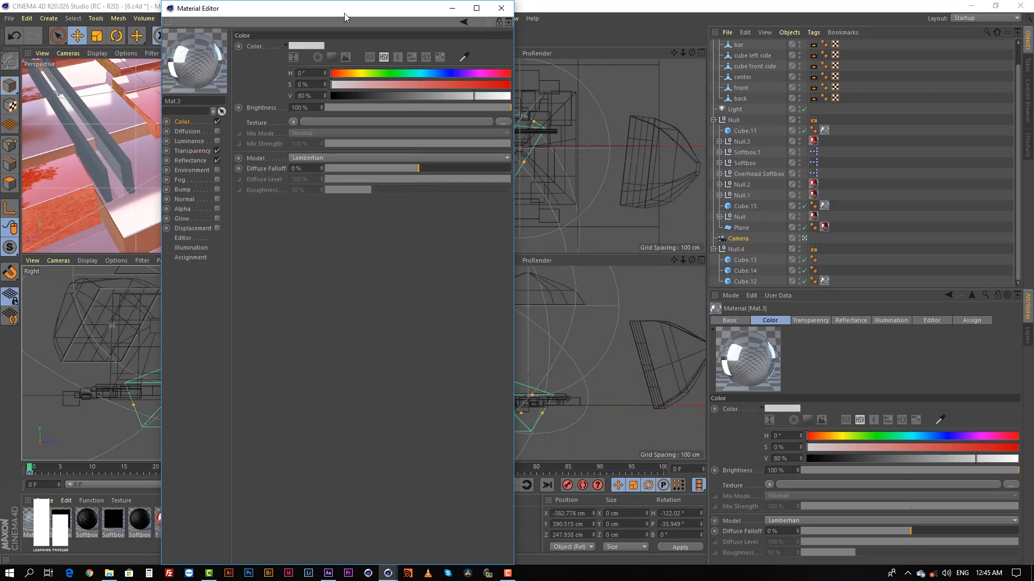
{"action": "left_click_drag", "start_coordinate": [344, 13], "coordinate": [417, 102]}
{"action": "left_click", "coordinate": [254, 241]}
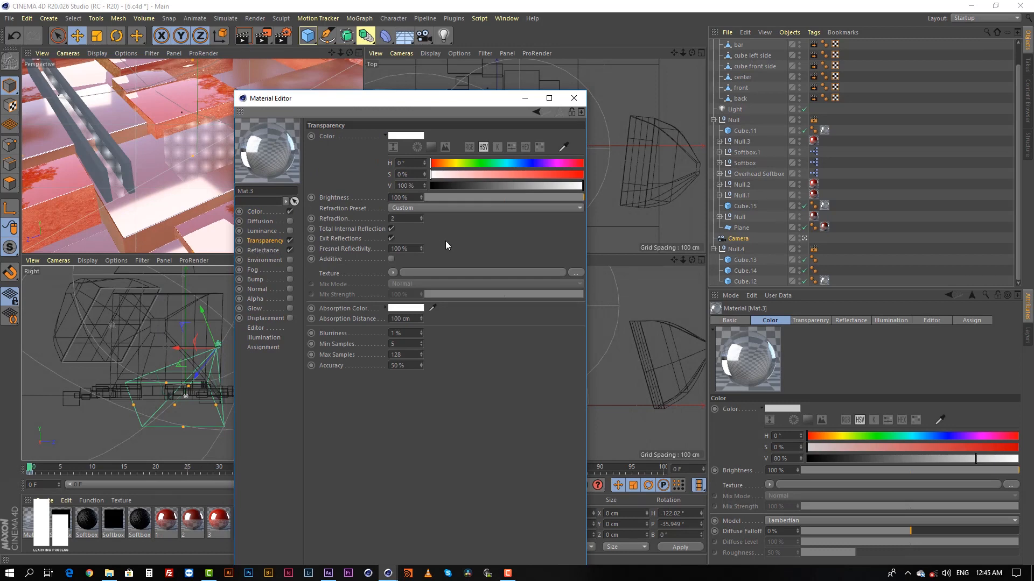
Examine Mat.3's Reflectance channel, including the Layer Sampling settings of its Transparency layer.
{"action": "left_click", "coordinate": [265, 251]}
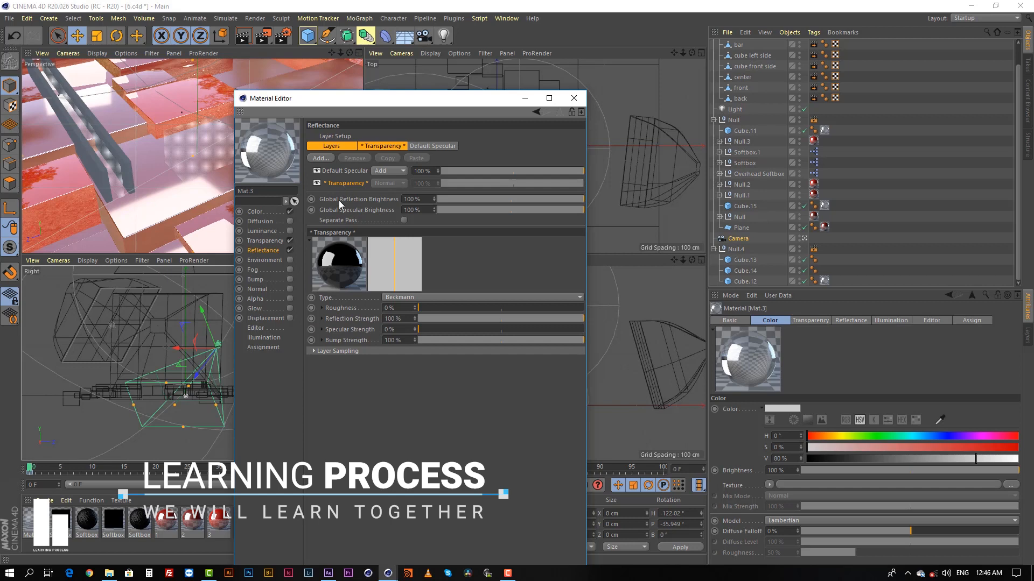
{"action": "left_click", "coordinate": [338, 351]}
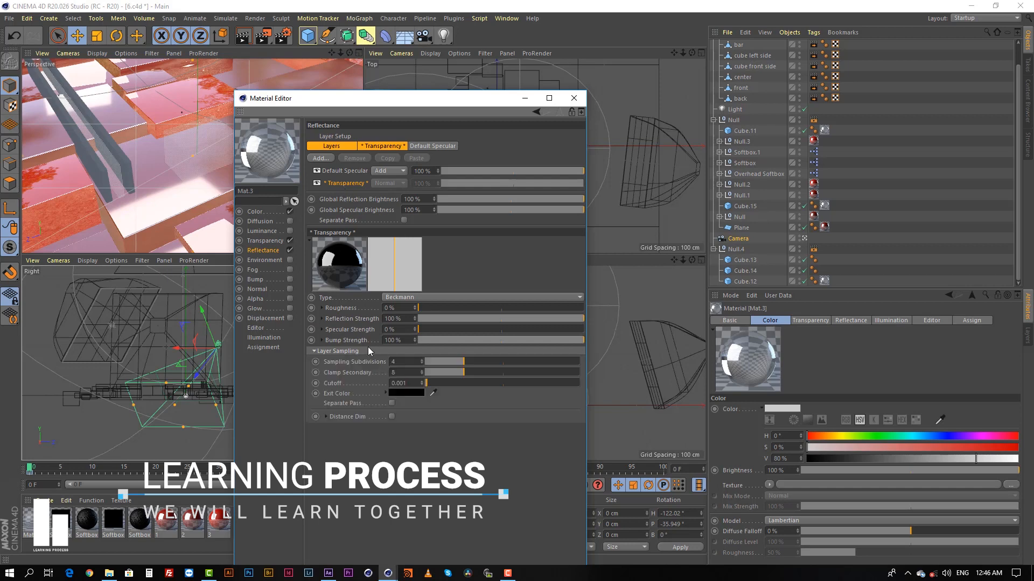
{"action": "left_click", "coordinate": [345, 169]}
{"action": "left_click", "coordinate": [346, 182]}
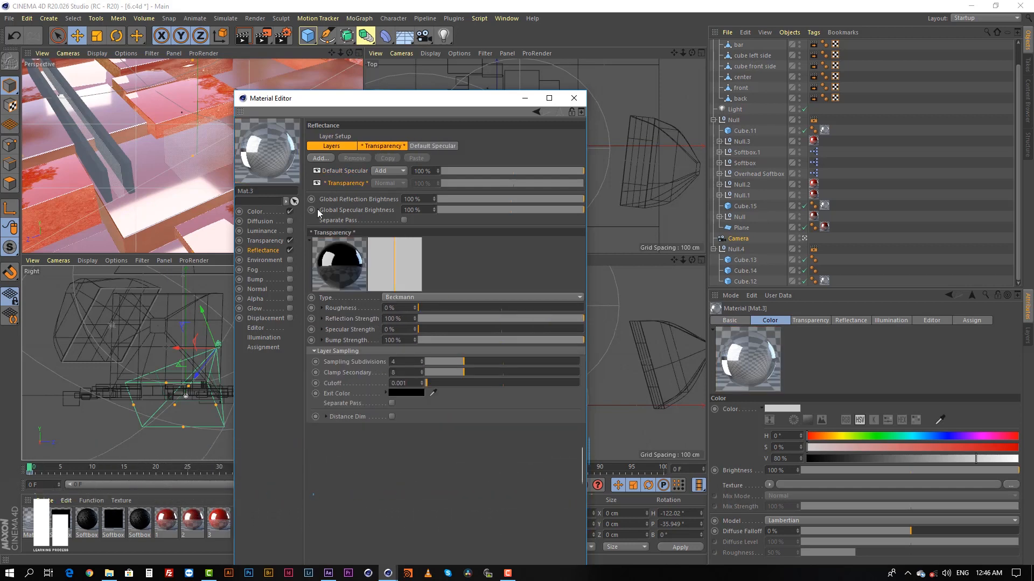
Adjust the V value in Mat.3's Color channel, set it back to 80%, and close the Material Editor.
{"action": "left_click", "coordinate": [264, 214]}
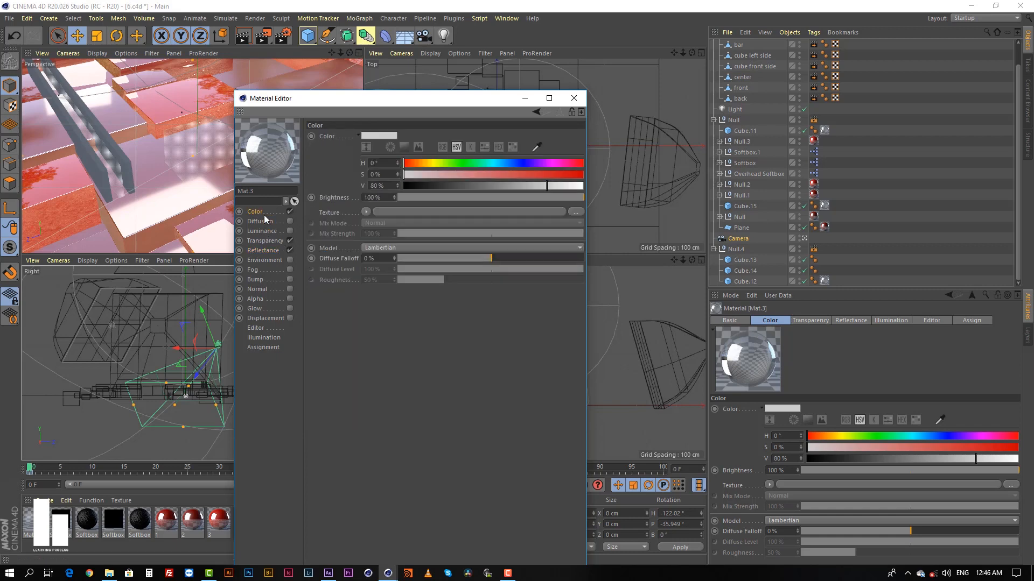
{"action": "left_click", "coordinate": [554, 190]}
{"action": "left_click_drag", "start_coordinate": [550, 188], "coordinate": [544, 188]}
{"action": "double_click", "coordinate": [378, 187]}
{"action": "key", "text": "Return"}
{"action": "left_click", "coordinate": [574, 98]}
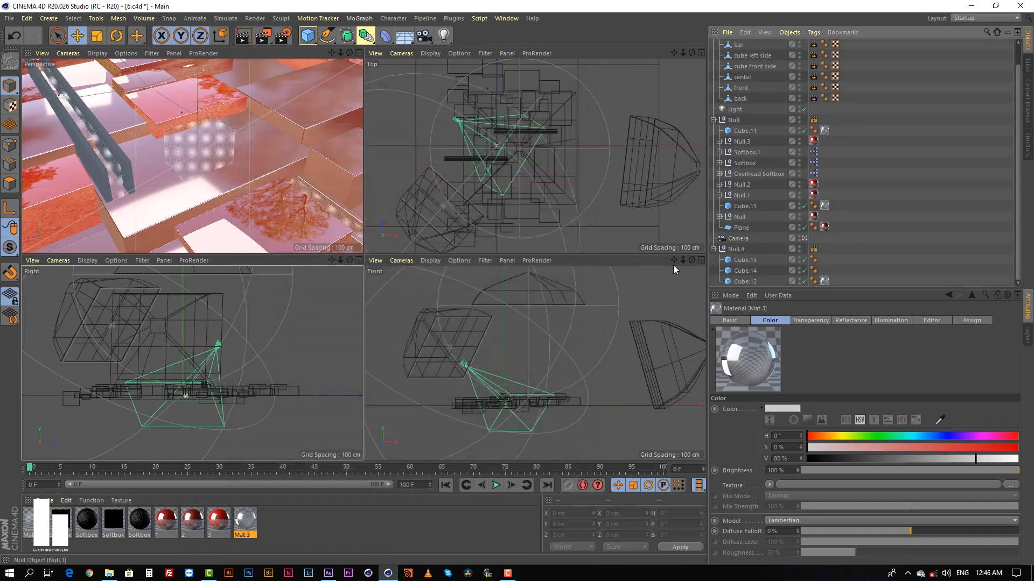
Deselect Mat.3 and show only the Perspective view at full size.
{"action": "left_click", "coordinate": [342, 505]}
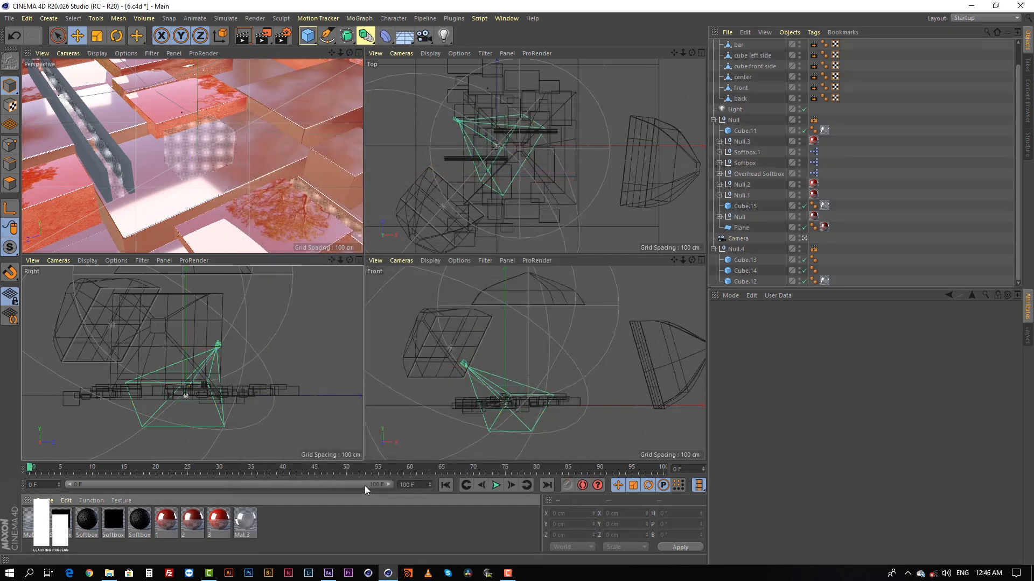
{"action": "middle_click", "coordinate": [231, 130]}
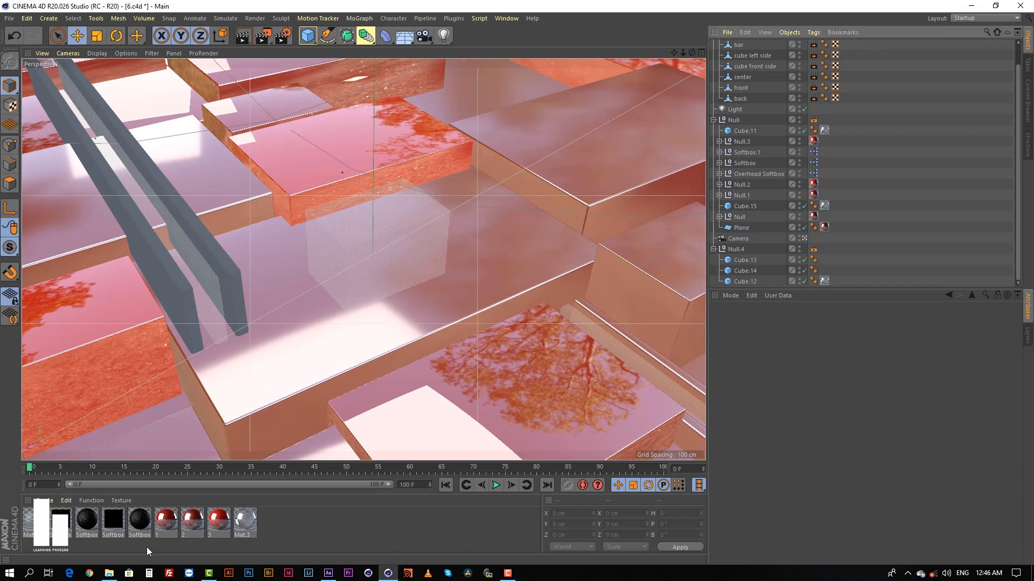
View project folder 6 in File Explorer, switch to After Effects, and restore the full panel layout around the final composition.
{"action": "left_click", "coordinate": [110, 574]}
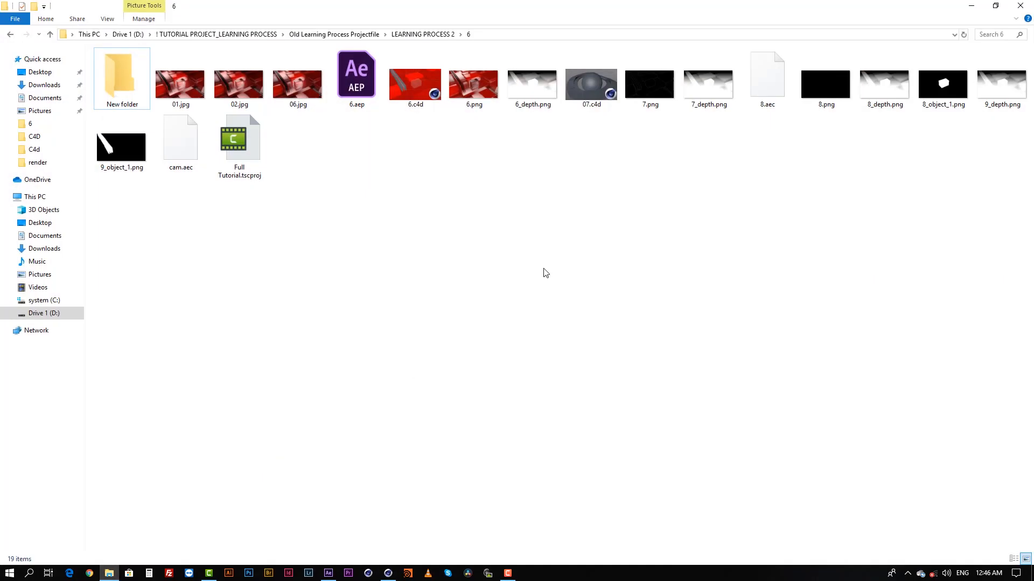
{"action": "right_click", "coordinate": [547, 253]}
{"action": "left_click", "coordinate": [582, 294]}
{"action": "left_click", "coordinate": [328, 574]}
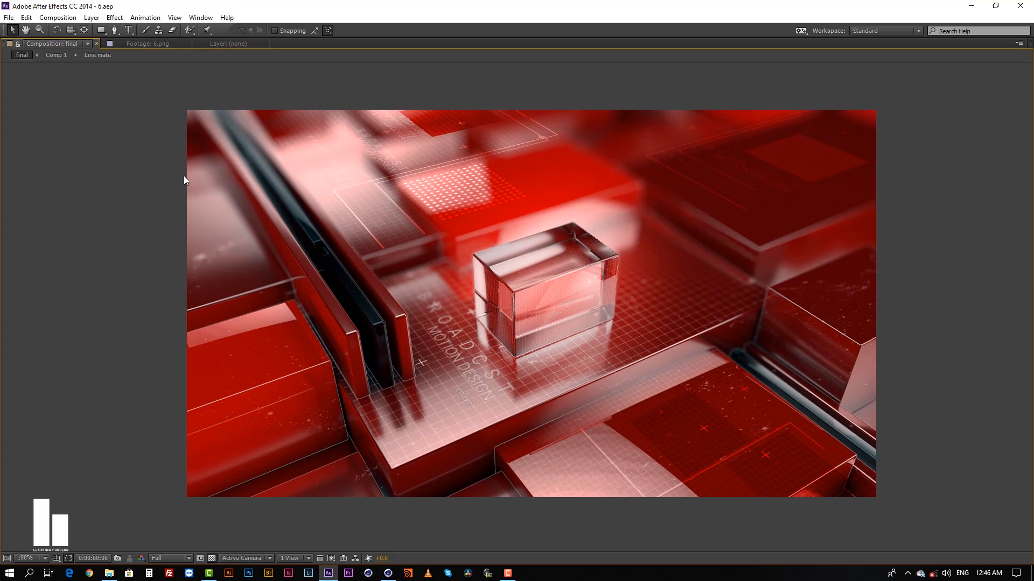
{"action": "key", "text": "grave"}
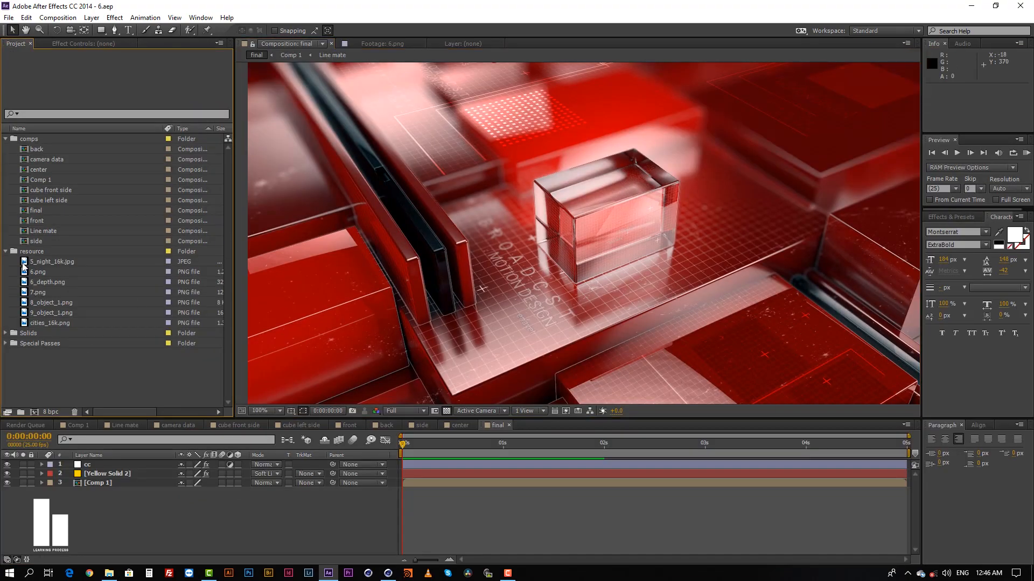
Open the rendered image 6.png from the resource folder in the footage viewer.
{"action": "left_click", "coordinate": [42, 263]}
{"action": "left_click", "coordinate": [39, 273]}
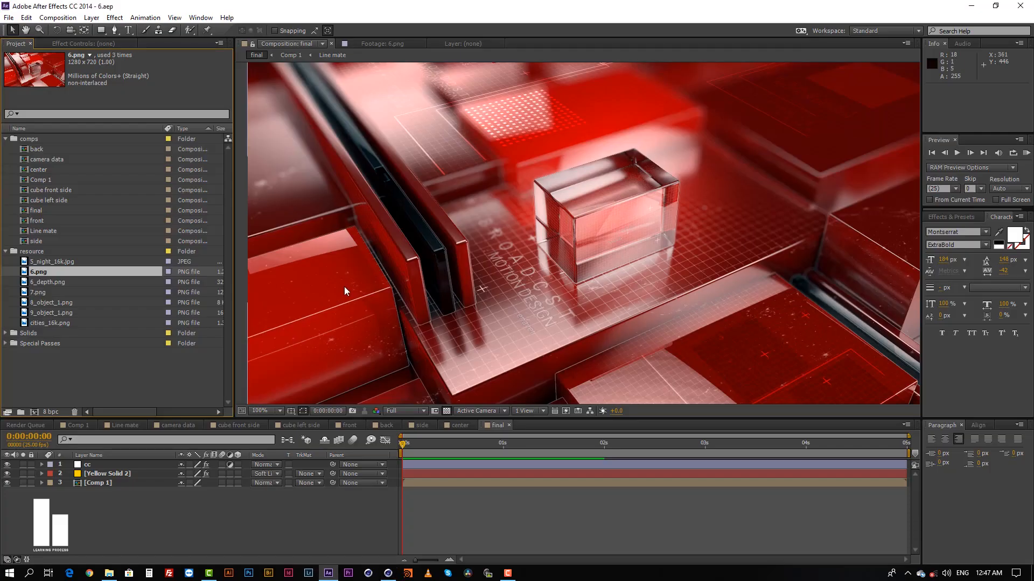
{"action": "left_click", "coordinate": [139, 383]}
{"action": "left_click", "coordinate": [37, 272]}
{"action": "double_click", "coordinate": [39, 273]}
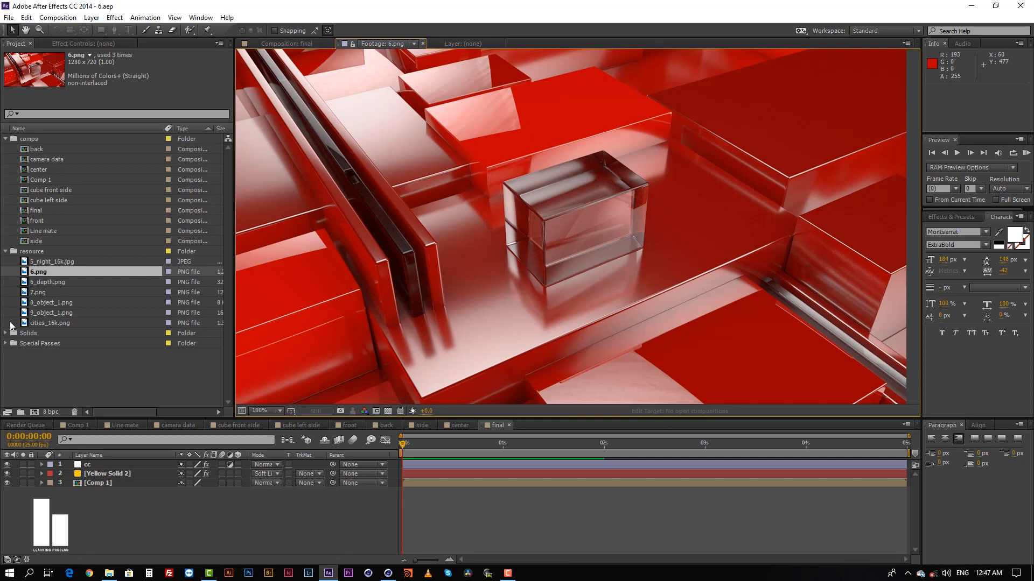
View the line pass 7.png, the object masks 8_object_1.png and 9_object_1.png, and the depth pass 6_depth.png.
{"action": "double_click", "coordinate": [37, 292]}
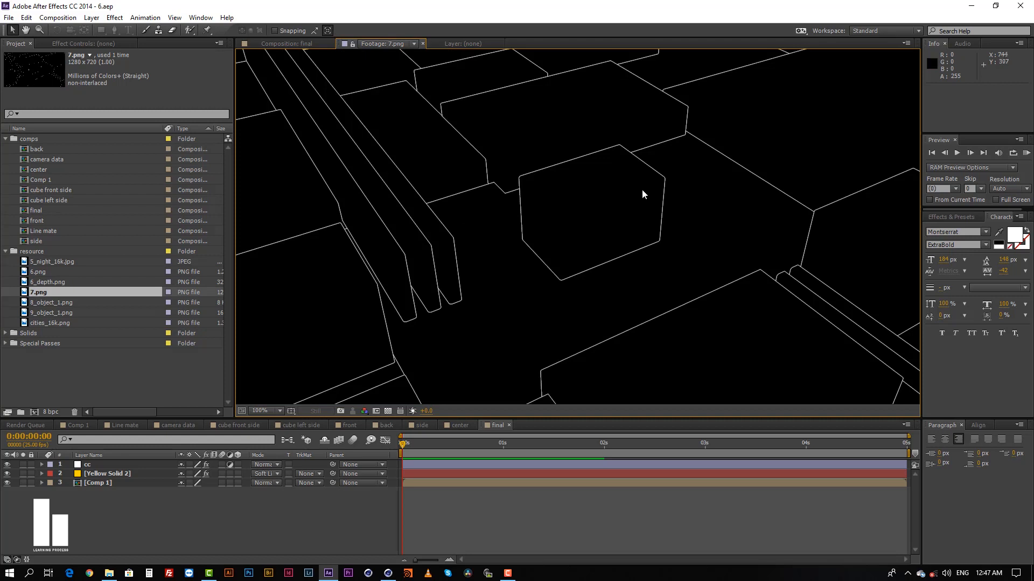
{"action": "double_click", "coordinate": [42, 303]}
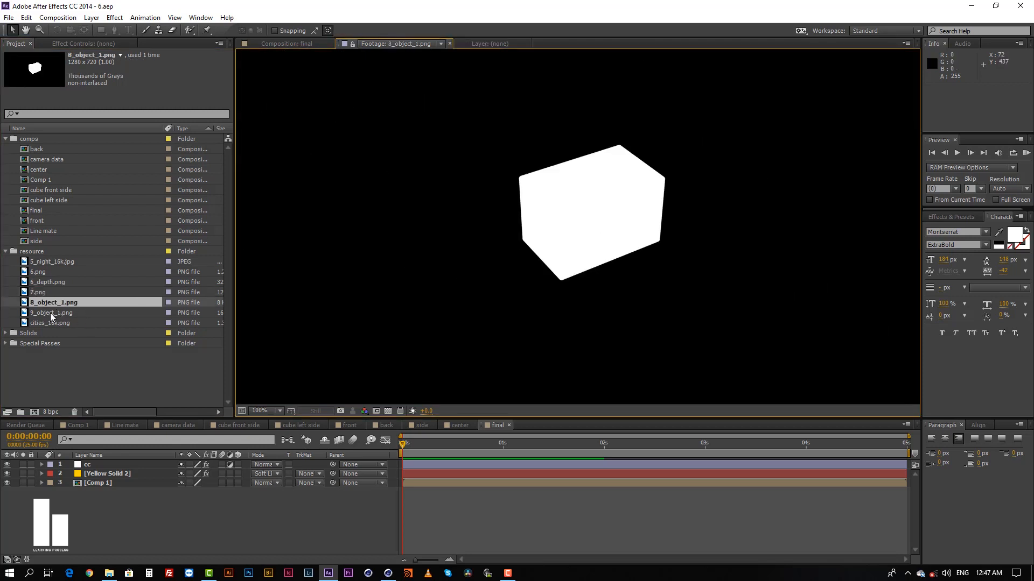
{"action": "double_click", "coordinate": [50, 312]}
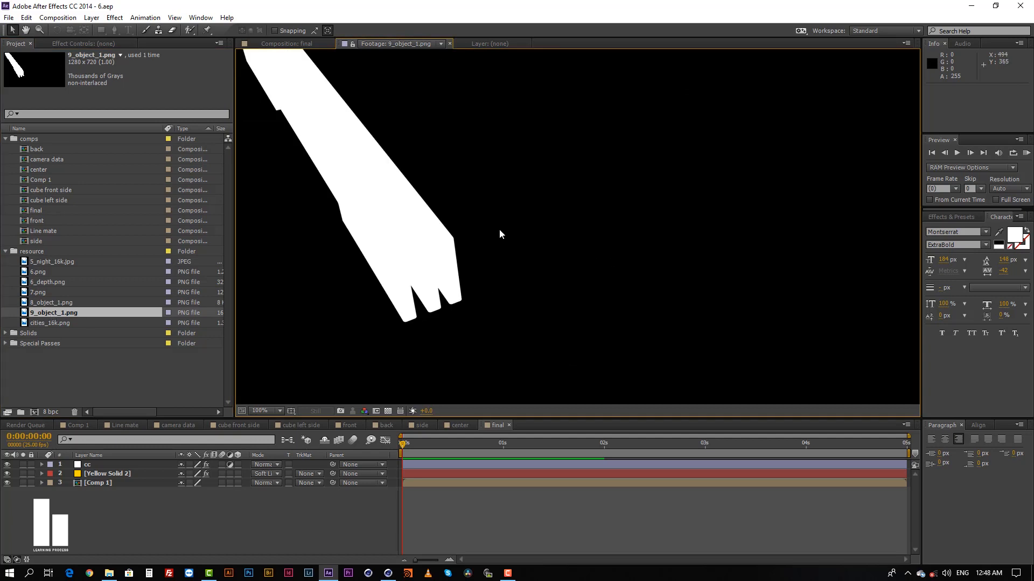
{"action": "double_click", "coordinate": [47, 281]}
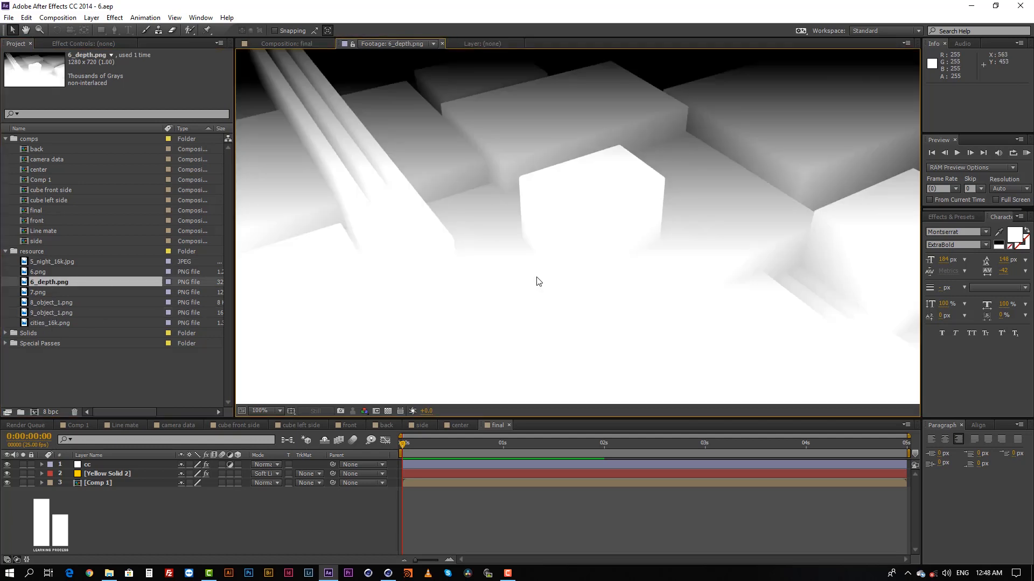
Return to the final composition and review the 6.png, 6_depth.png, 7.png and 8_object_1.png passes again.
{"action": "left_click", "coordinate": [469, 521]}
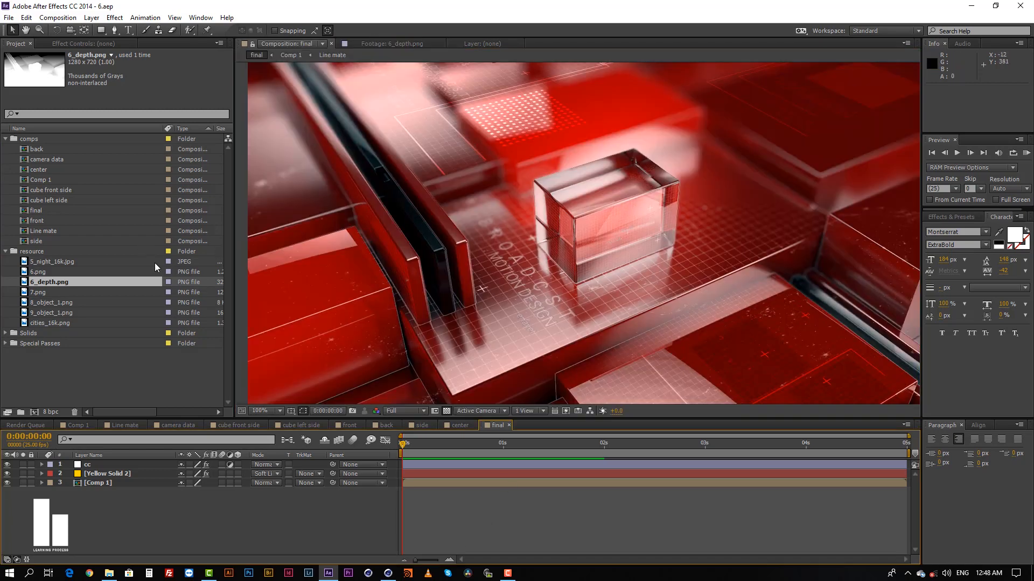
{"action": "left_click", "coordinate": [82, 366]}
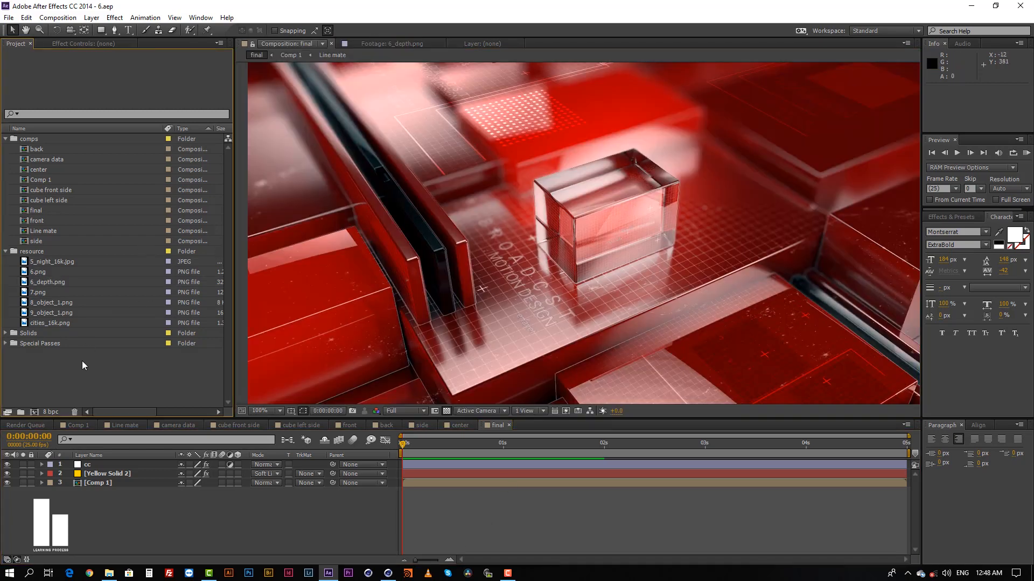
{"action": "left_click", "coordinate": [45, 282]}
{"action": "left_click", "coordinate": [44, 272]}
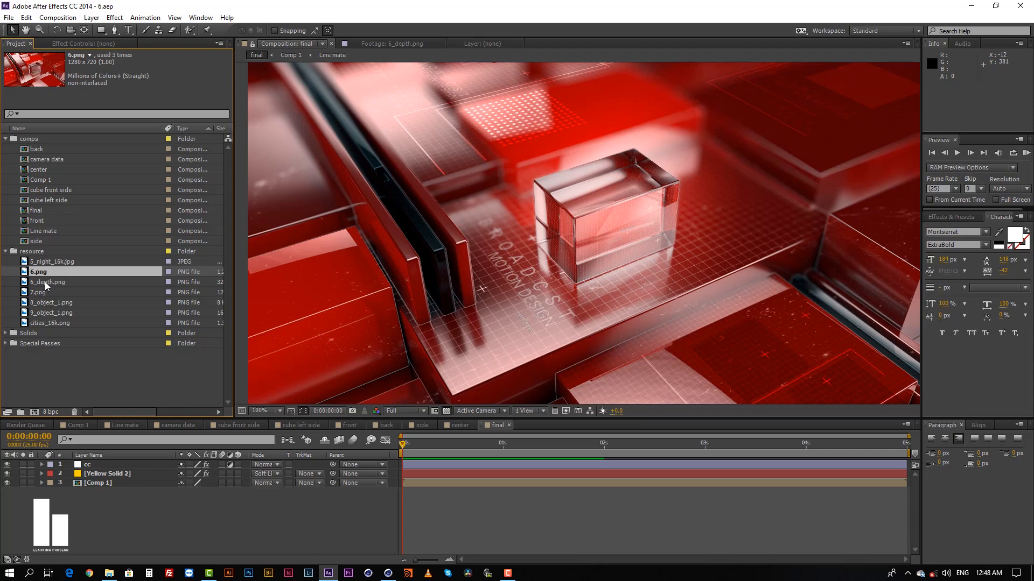
{"action": "double_click", "coordinate": [44, 282]}
{"action": "double_click", "coordinate": [42, 291]}
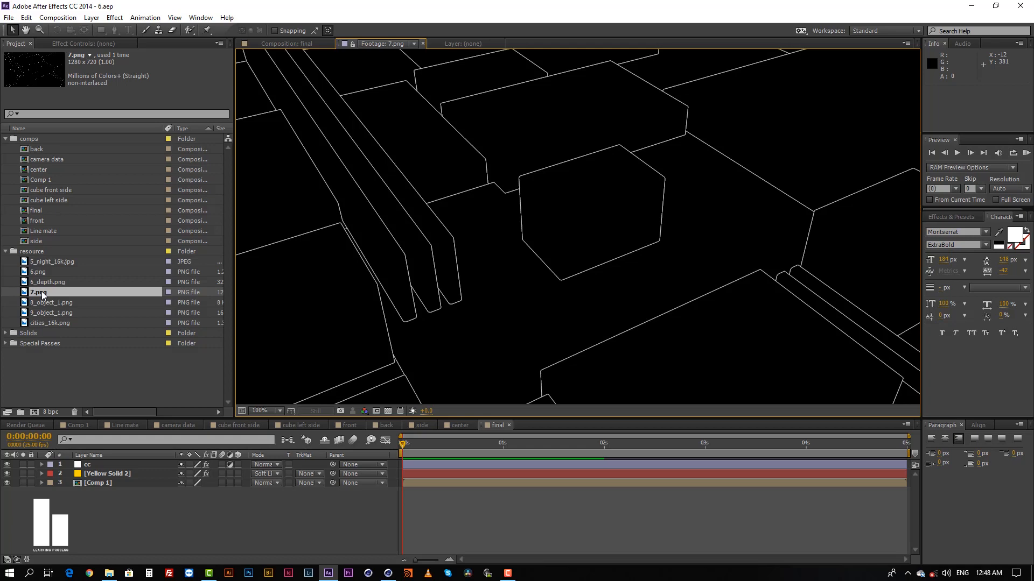
{"action": "double_click", "coordinate": [39, 303]}
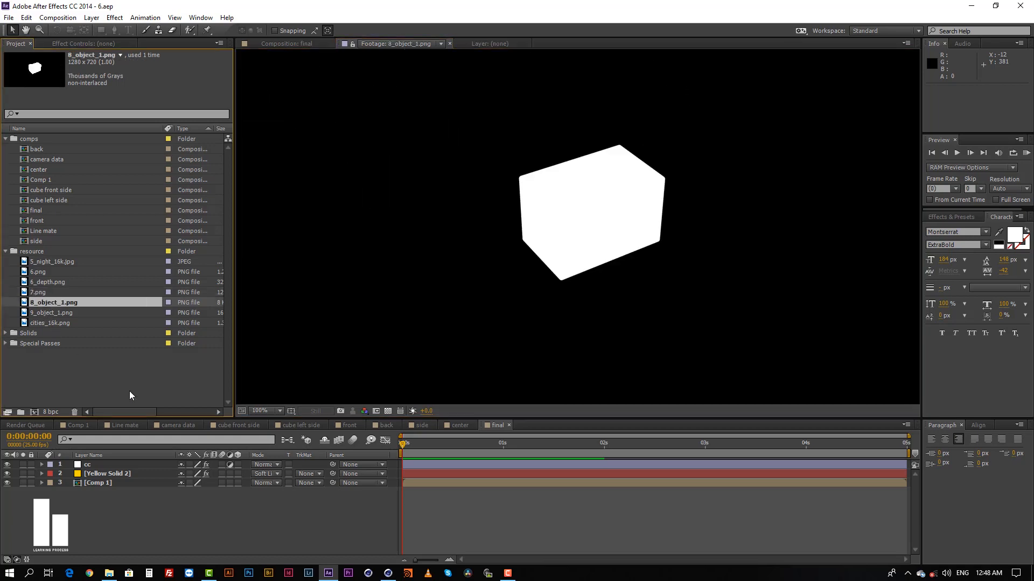
{"action": "left_click", "coordinate": [101, 362]}
Open the Comp 1 composition and look over its image and layer stack.
{"action": "left_click", "coordinate": [75, 425]}
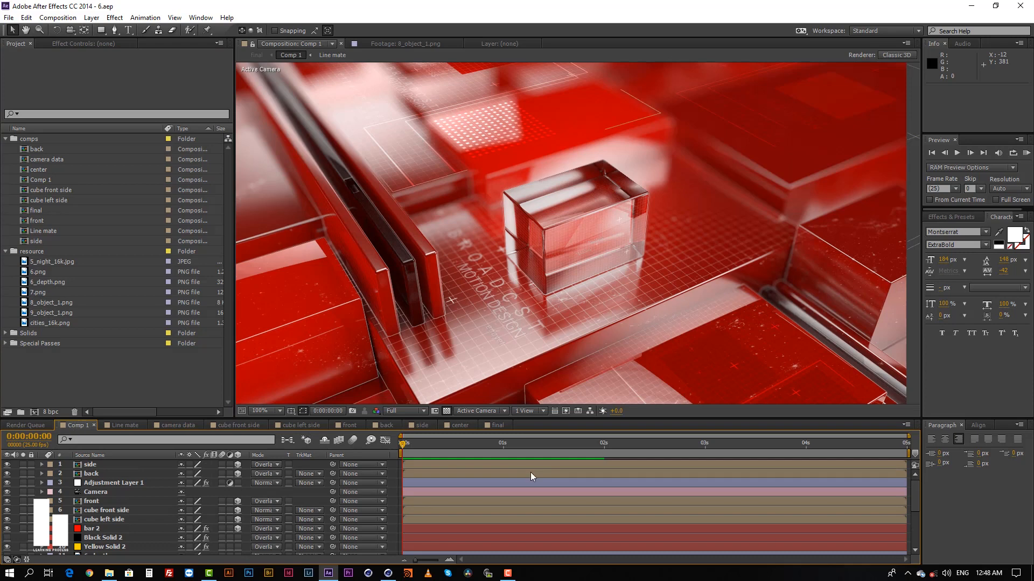
{"action": "scroll", "coordinate": [606, 244], "scroll_direction": "down", "scroll_amount": 2}
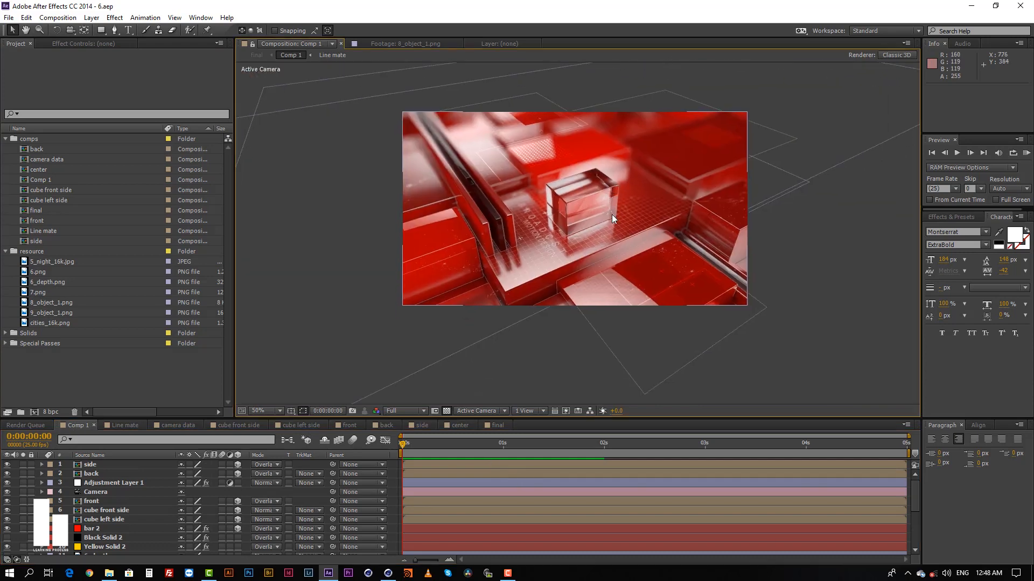
{"action": "scroll", "coordinate": [612, 212], "scroll_direction": "up", "scroll_amount": 2}
{"action": "scroll", "coordinate": [457, 499], "scroll_direction": "down", "scroll_amount": 4}
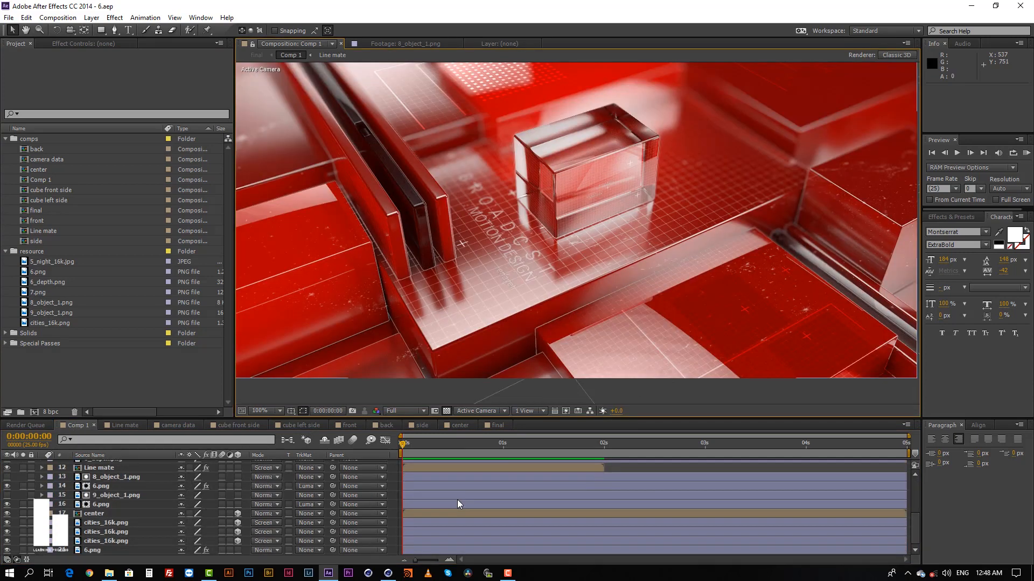
Solo the bottommost 6.png layer in Comp 1 to inspect the raw render.
{"action": "left_click", "coordinate": [104, 505]}
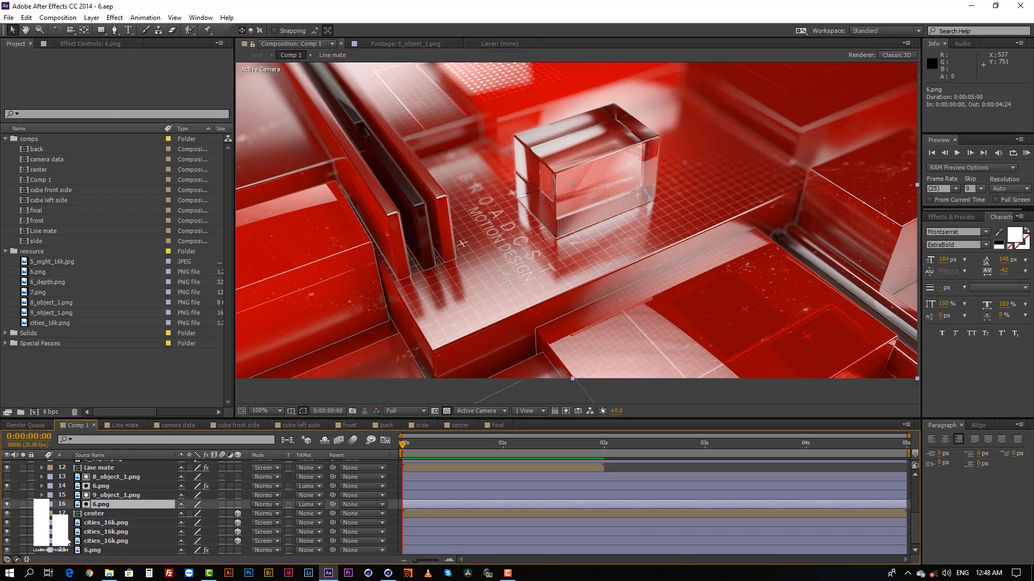
{"action": "left_click", "coordinate": [23, 549]}
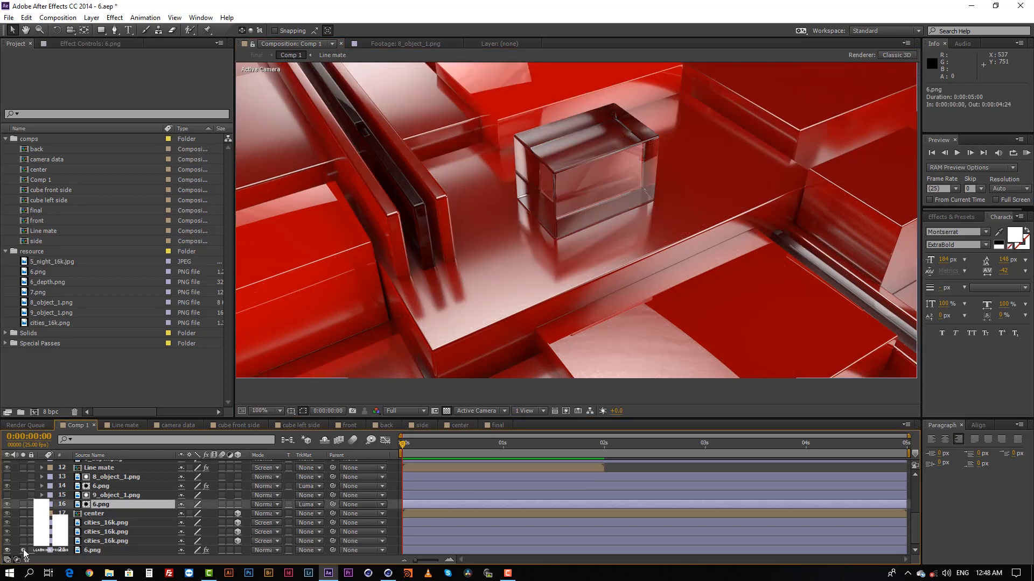
{"action": "scroll", "coordinate": [526, 298], "scroll_direction": "down", "scroll_amount": 1}
{"action": "scroll", "coordinate": [527, 296], "scroll_direction": "up", "scroll_amount": 1}
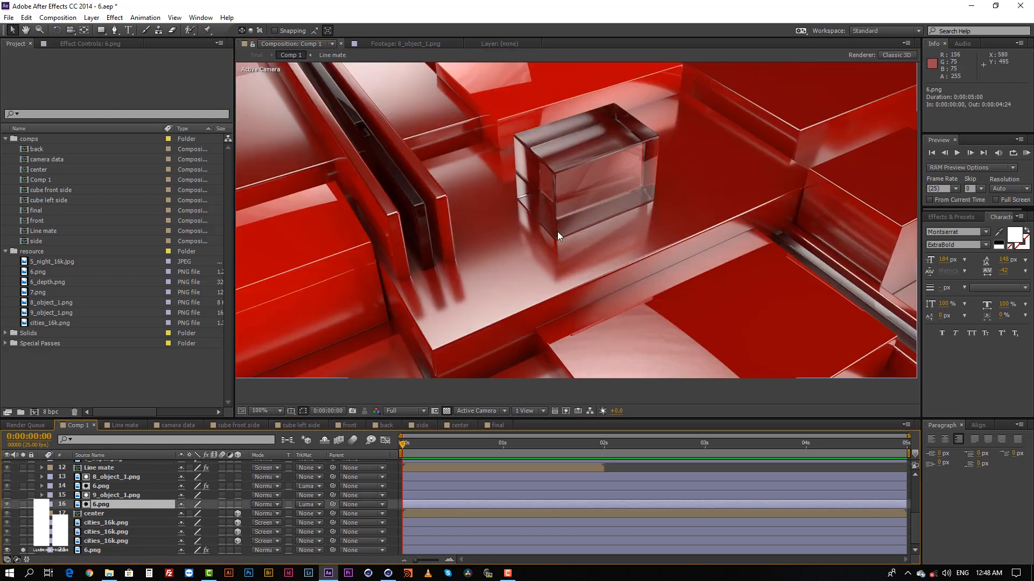
{"action": "middle_click_drag", "start_coordinate": [558, 231], "coordinate": [553, 244]}
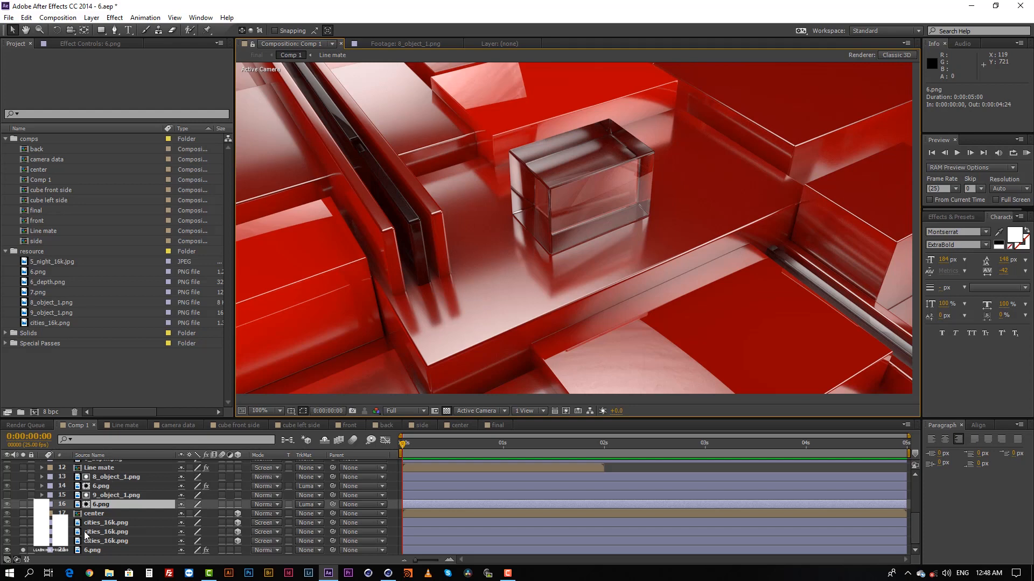
Clear the solo on the bottommost 6.png layer, and solo the matted 6.png layers 16 and 14 in turn to inspect each.
{"action": "left_click", "coordinate": [24, 548]}
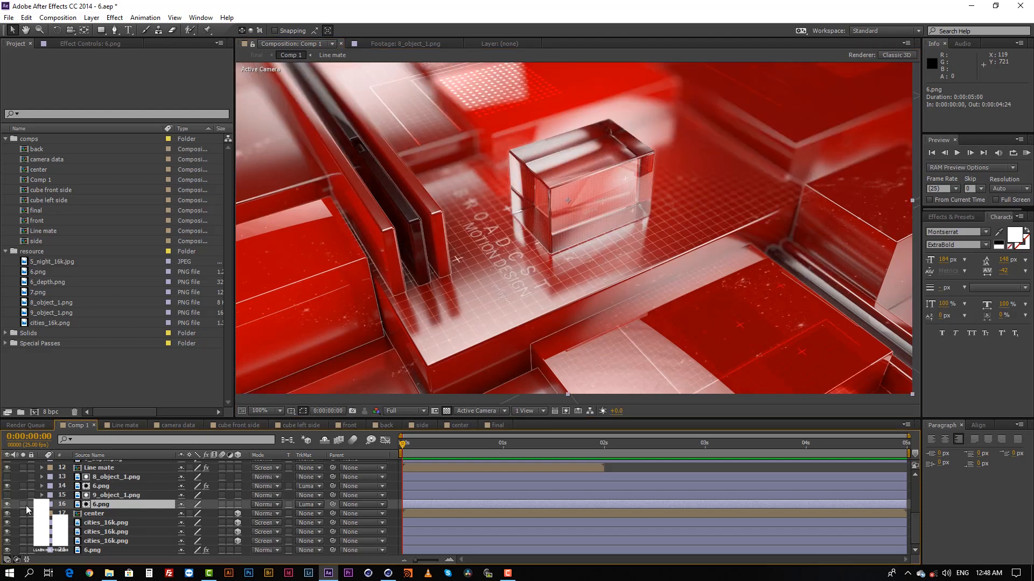
{"action": "left_click", "coordinate": [24, 504]}
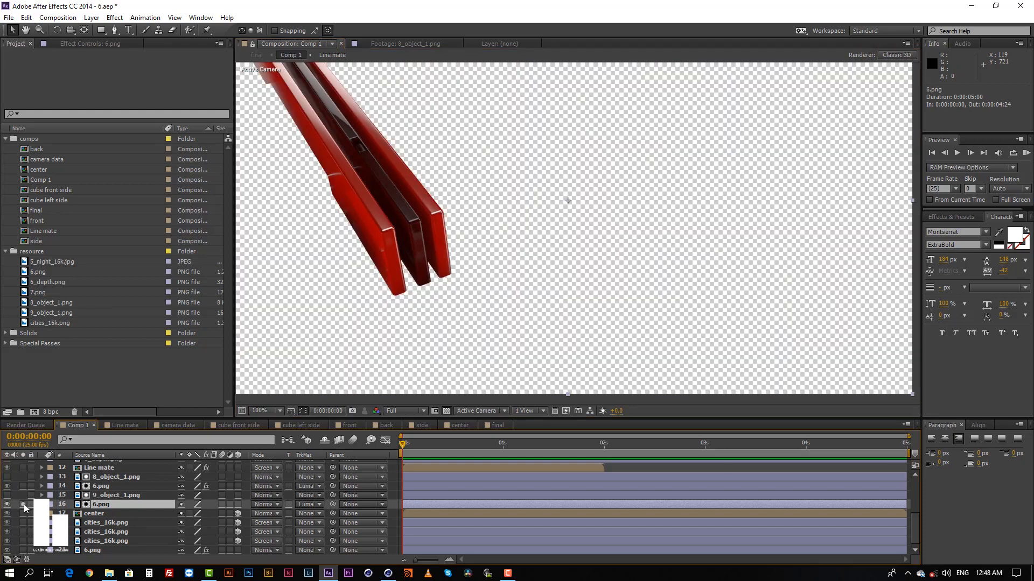
{"action": "left_click", "coordinate": [24, 504]}
{"action": "left_click", "coordinate": [24, 504]}
{"action": "left_click", "coordinate": [23, 504]}
{"action": "left_click", "coordinate": [23, 486]}
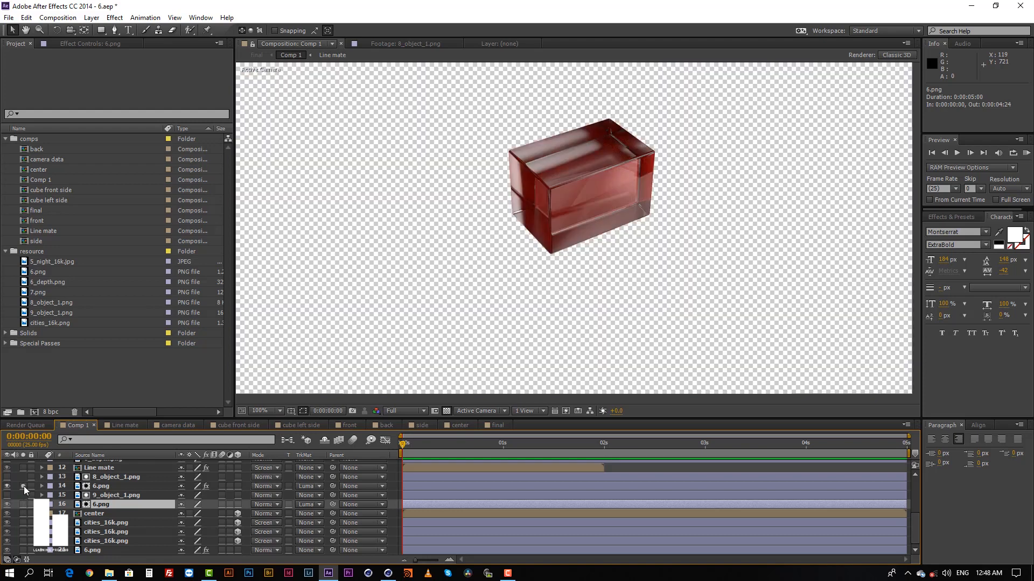
{"action": "left_click", "coordinate": [23, 486]}
Solo the Line mate layer and the matted 6.png layer 14 one after the other, restoring the full composite each time.
{"action": "scroll", "coordinate": [25, 487], "scroll_direction": "up", "scroll_amount": 1}
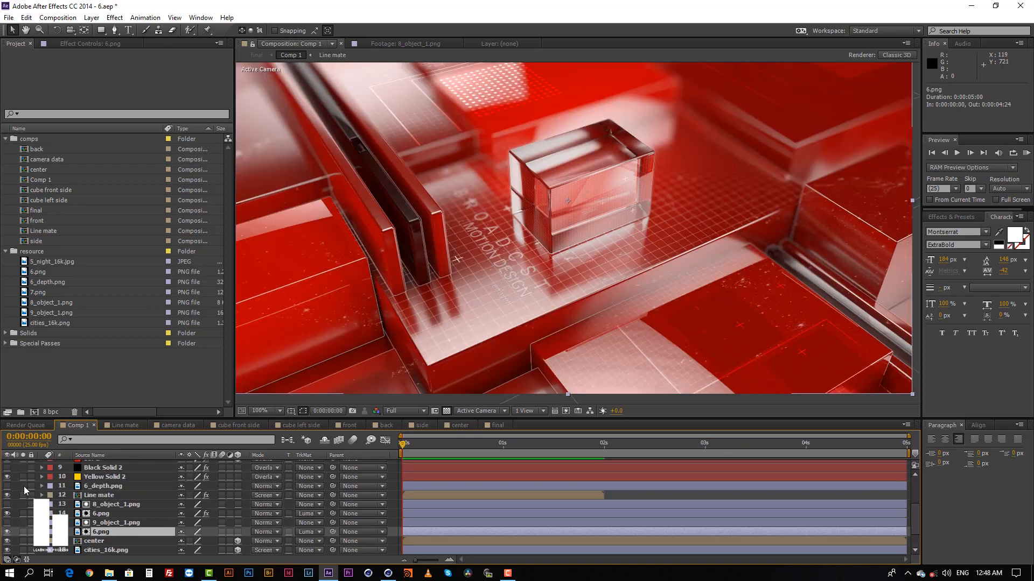
{"action": "left_click", "coordinate": [24, 495]}
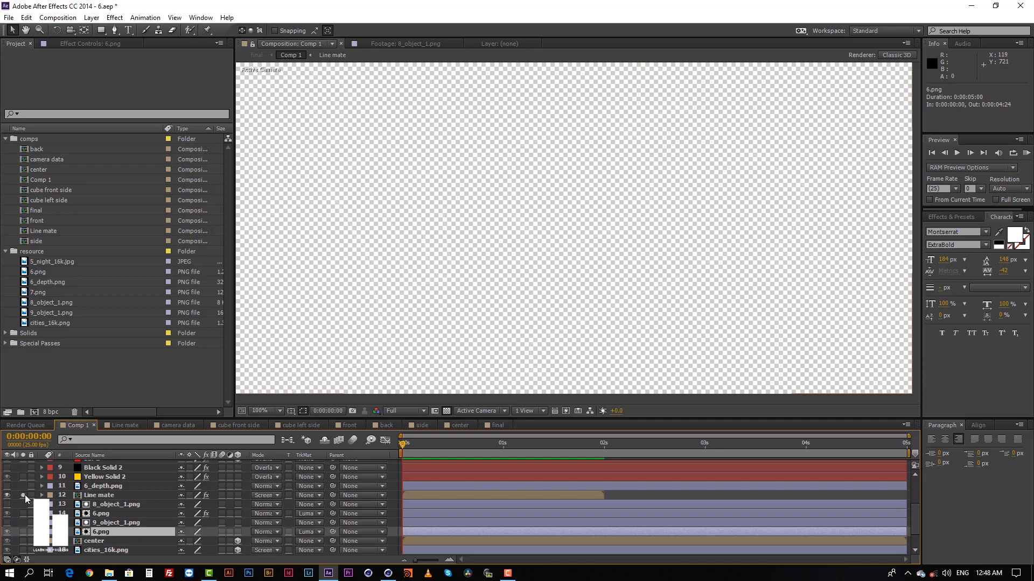
{"action": "left_click", "coordinate": [24, 495]}
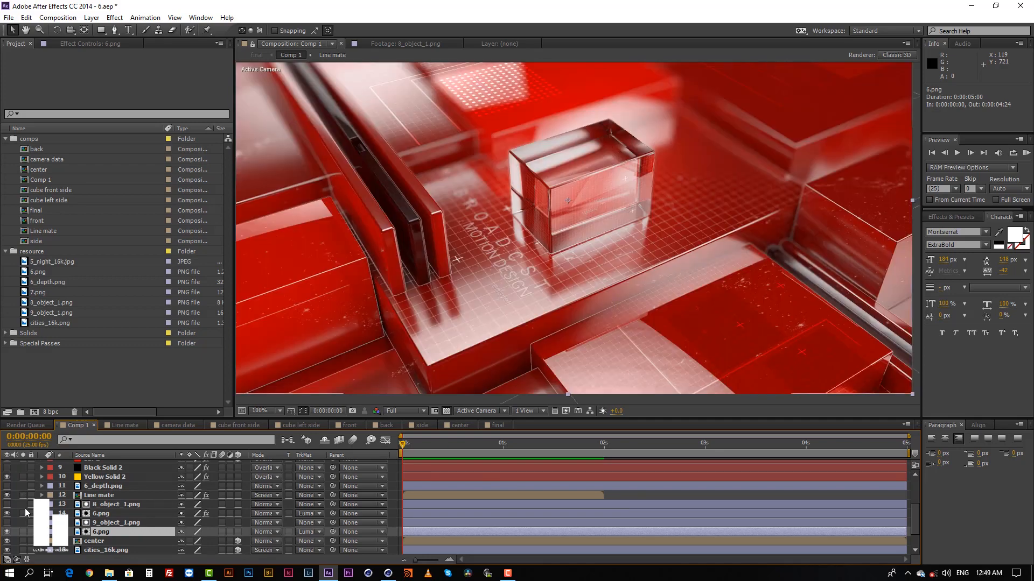
{"action": "left_click", "coordinate": [25, 512]}
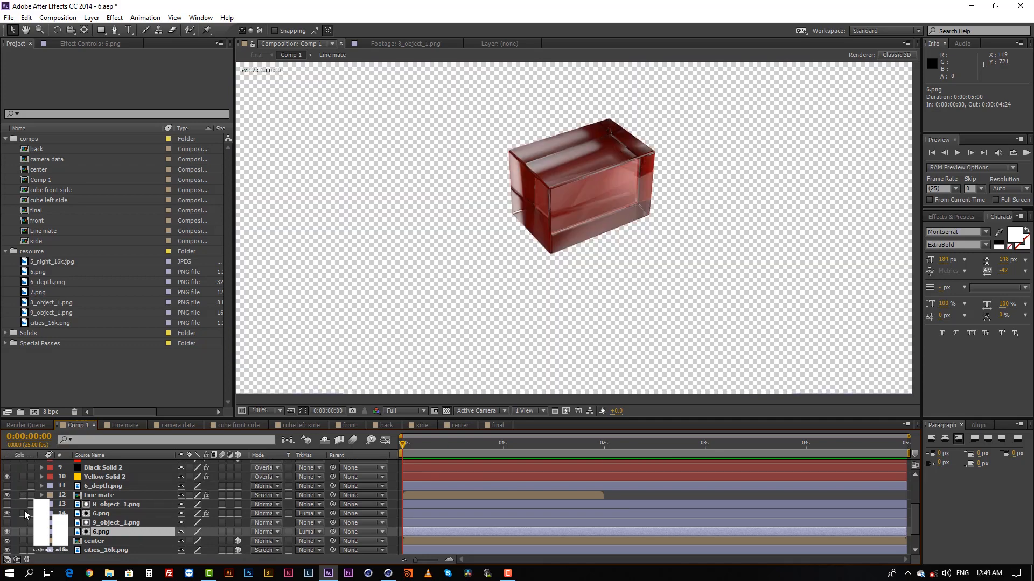
{"action": "left_click", "coordinate": [24, 512]}
Temporarily show the 6_depth.png layer in Comp 1 to examine the depth pass, and hide it again.
{"action": "left_click", "coordinate": [96, 495]}
{"action": "left_click", "coordinate": [103, 486]}
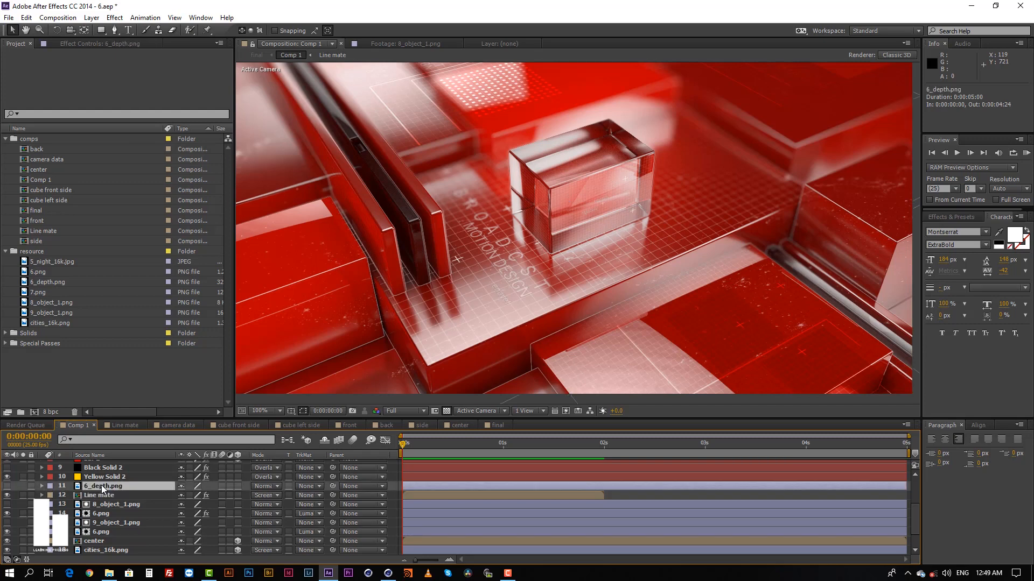
{"action": "left_click", "coordinate": [7, 487]}
{"action": "scroll", "coordinate": [569, 315], "scroll_direction": "down", "scroll_amount": 1}
{"action": "scroll", "coordinate": [569, 315], "scroll_direction": "up", "scroll_amount": 1}
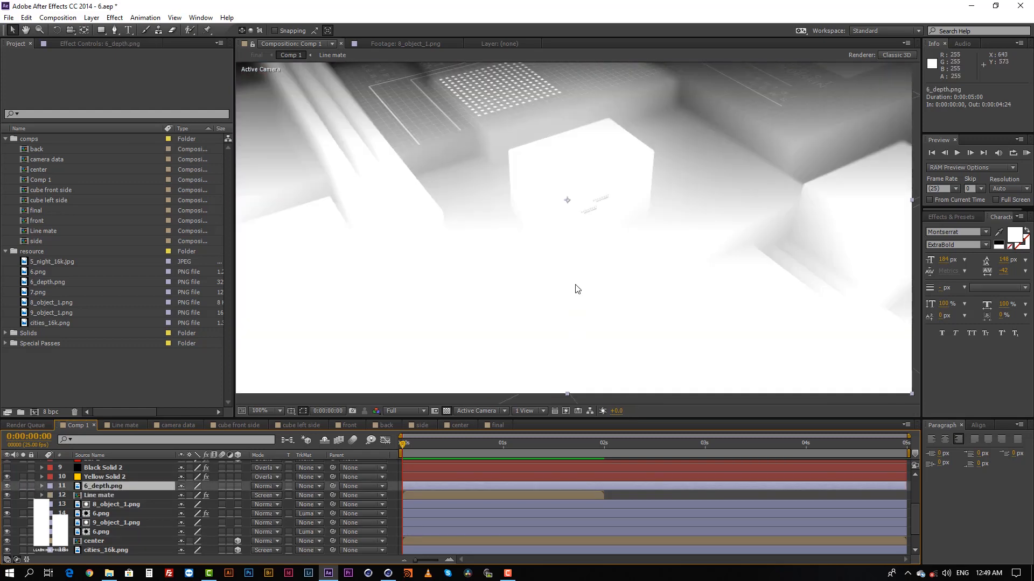
{"action": "middle_click_drag", "start_coordinate": [585, 265], "coordinate": [583, 278]}
{"action": "left_click", "coordinate": [7, 487]}
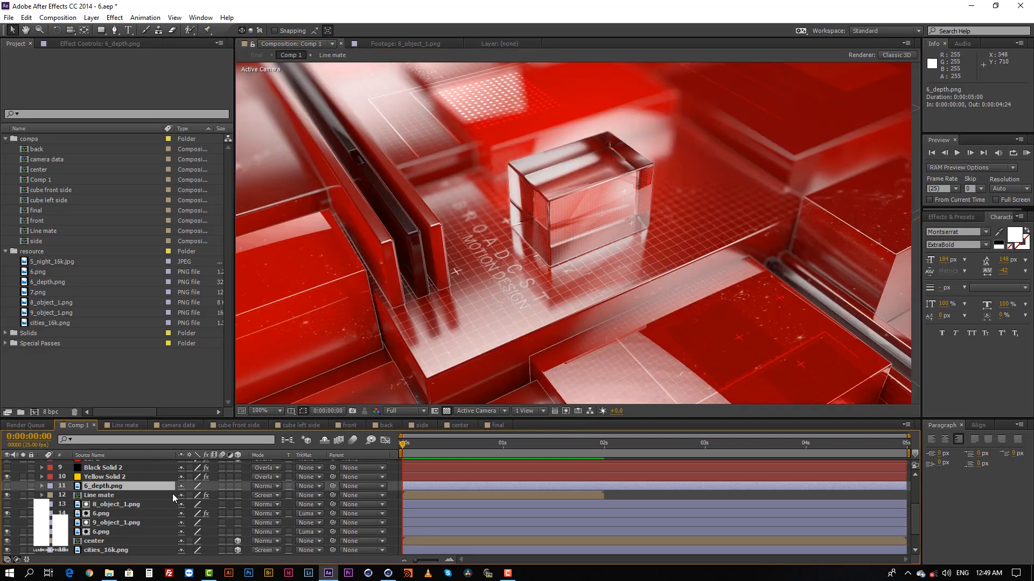
Toggle the visibility of the Line mate layer in Comp 1 to compare the image with and without its lines.
{"action": "scroll", "coordinate": [132, 500], "scroll_direction": "up", "scroll_amount": 1}
{"action": "left_click", "coordinate": [99, 521]}
{"action": "scroll", "coordinate": [98, 518], "scroll_direction": "down", "scroll_amount": 1}
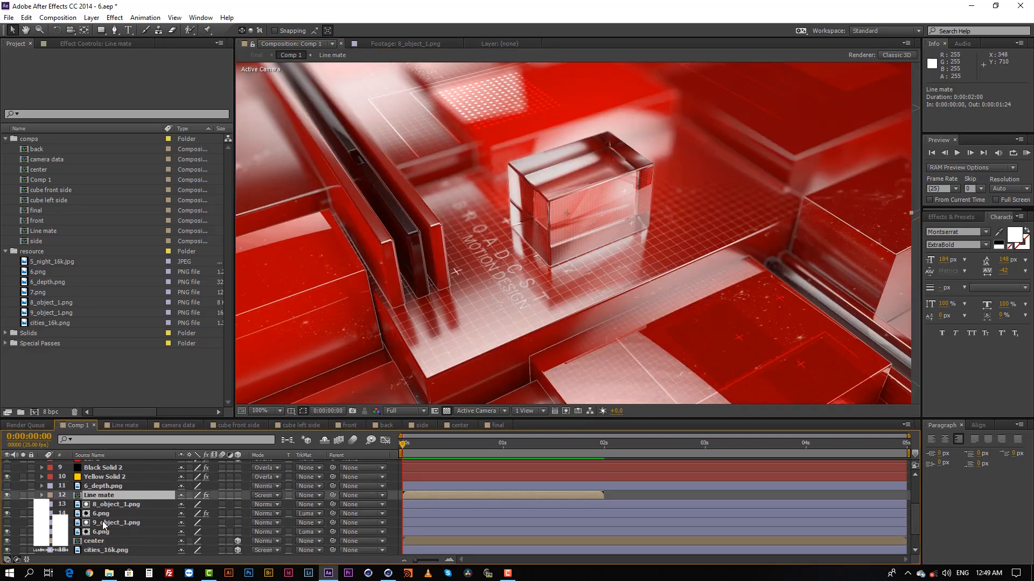
{"action": "left_click", "coordinate": [7, 495]}
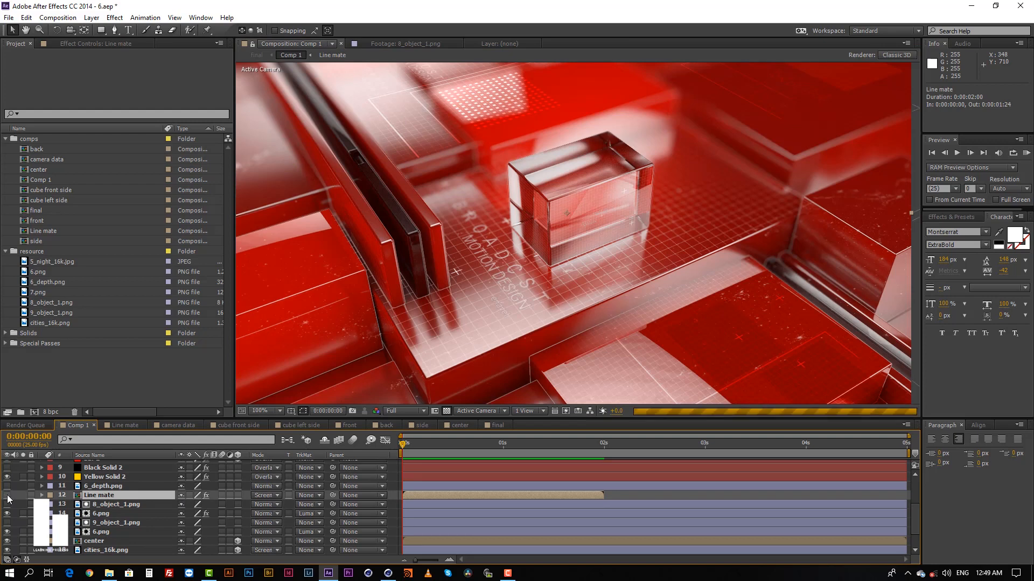
{"action": "left_click", "coordinate": [7, 495]}
{"action": "left_click", "coordinate": [7, 496]}
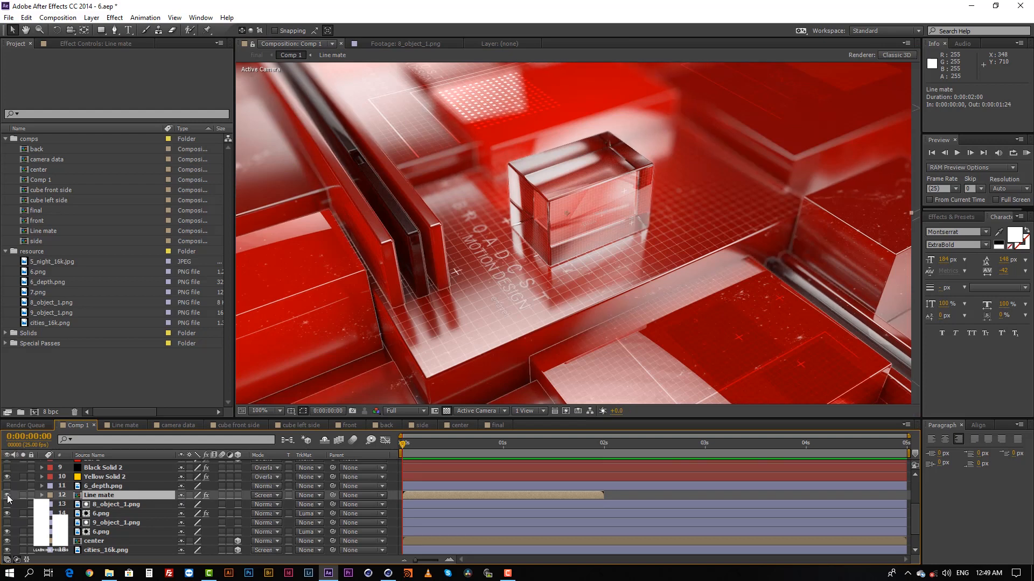
Open the Line mate composition and inspect its 7.png and Black Solid 1 layers.
{"action": "double_click", "coordinate": [101, 496]}
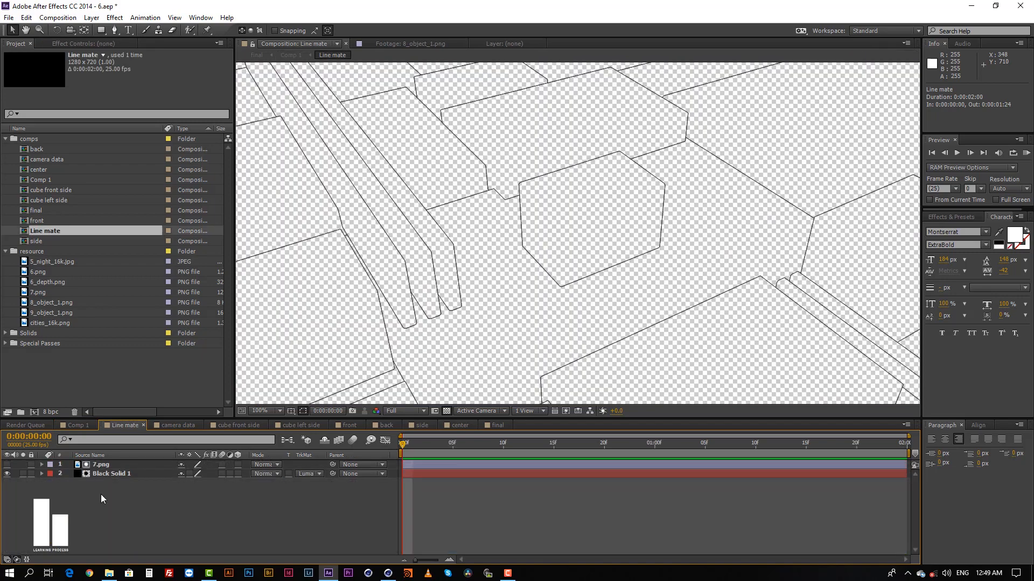
{"action": "left_click", "coordinate": [432, 446]}
{"action": "left_click", "coordinate": [454, 466]}
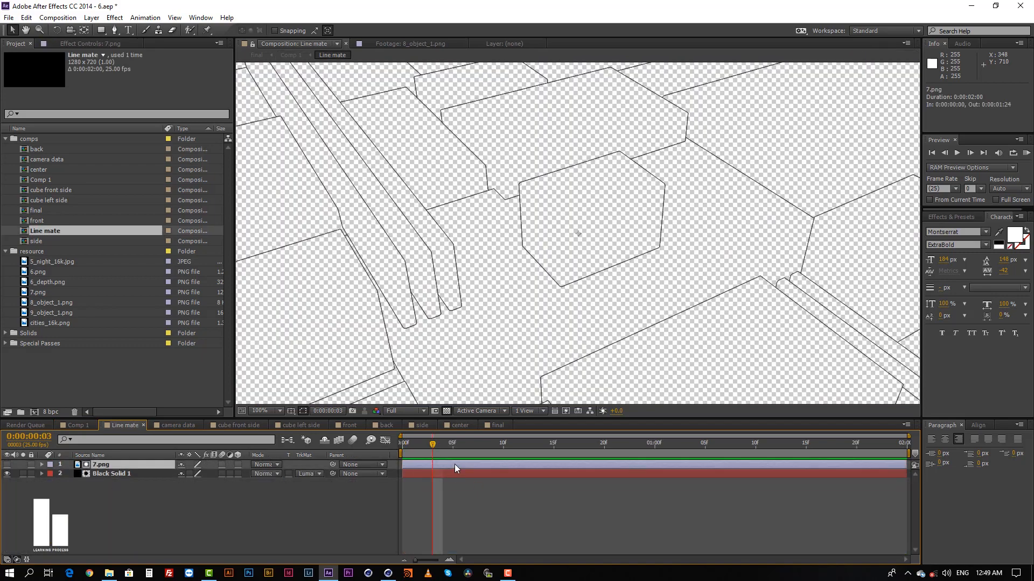
{"action": "left_click", "coordinate": [464, 500]}
{"action": "left_click", "coordinate": [439, 473]}
{"action": "left_click", "coordinate": [508, 509]}
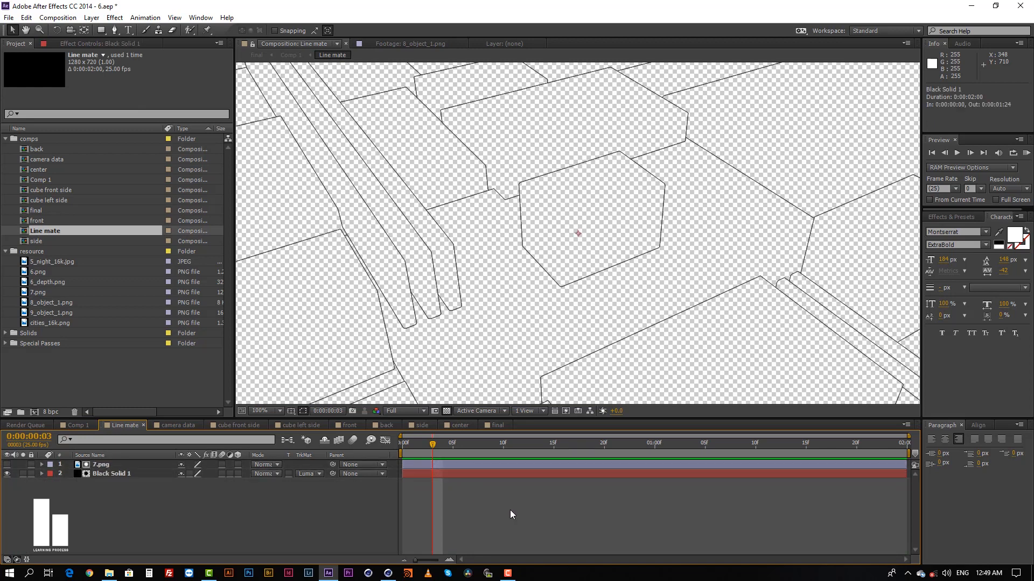
View the 7.png line pass footage, and return to the 7.png layer in the Line mate composition.
{"action": "left_click", "coordinate": [138, 381]}
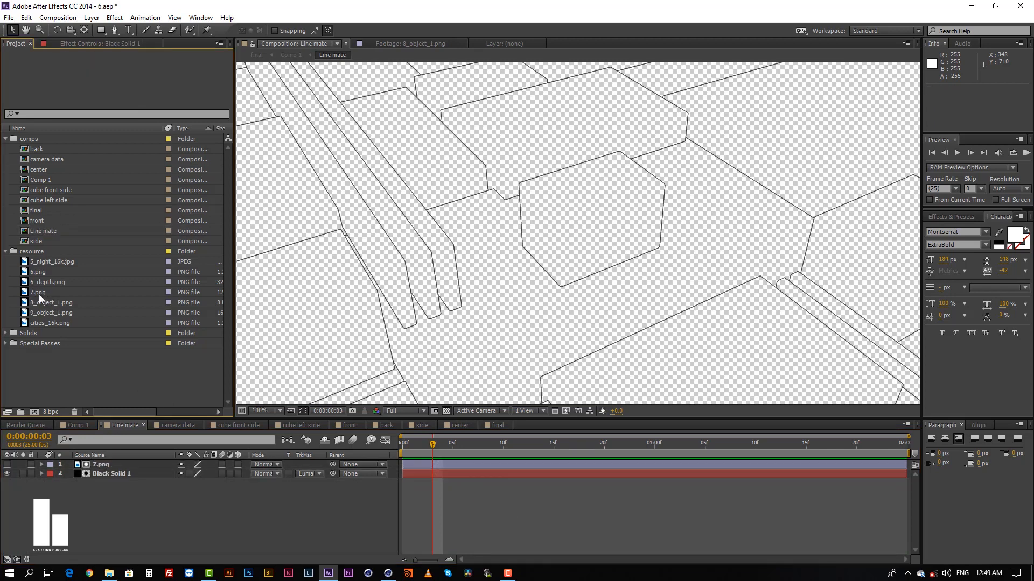
{"action": "double_click", "coordinate": [38, 292]}
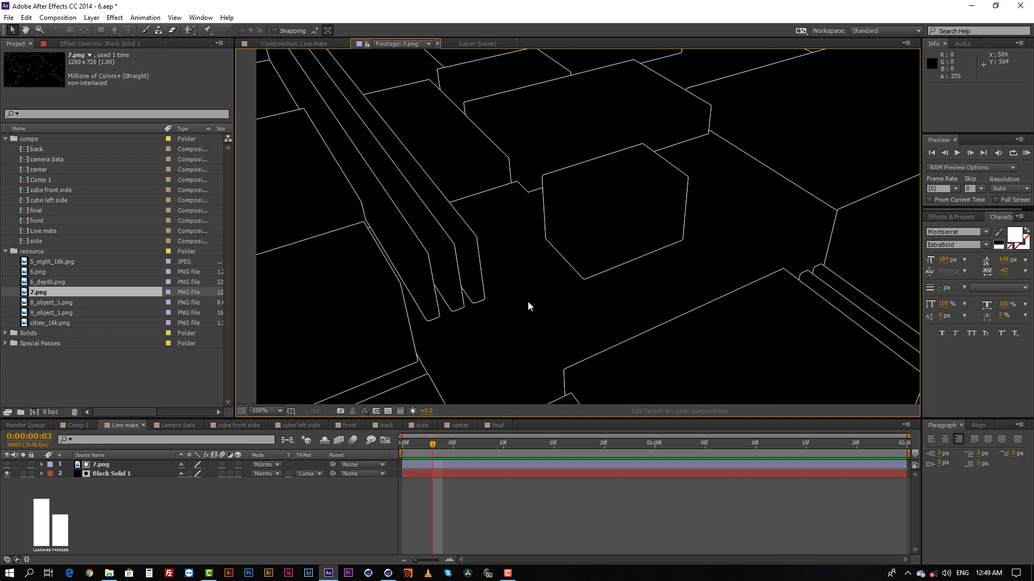
{"action": "left_click", "coordinate": [480, 492]}
{"action": "left_click", "coordinate": [452, 453]}
{"action": "left_click", "coordinate": [452, 464]}
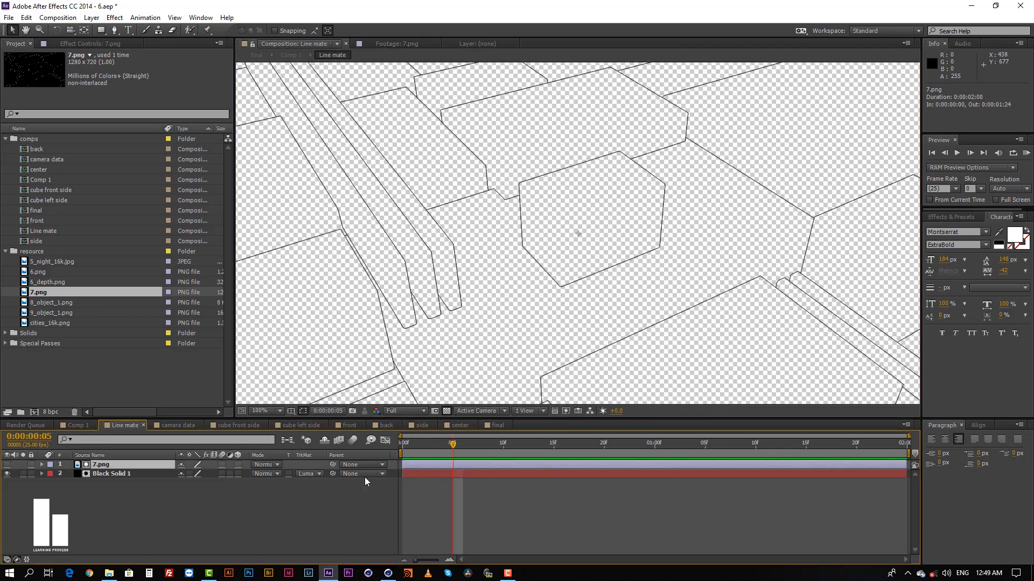
Review the track matte options of Black Solid 1 and the 7.png layer above it without changing them.
{"action": "left_click", "coordinate": [307, 476]}
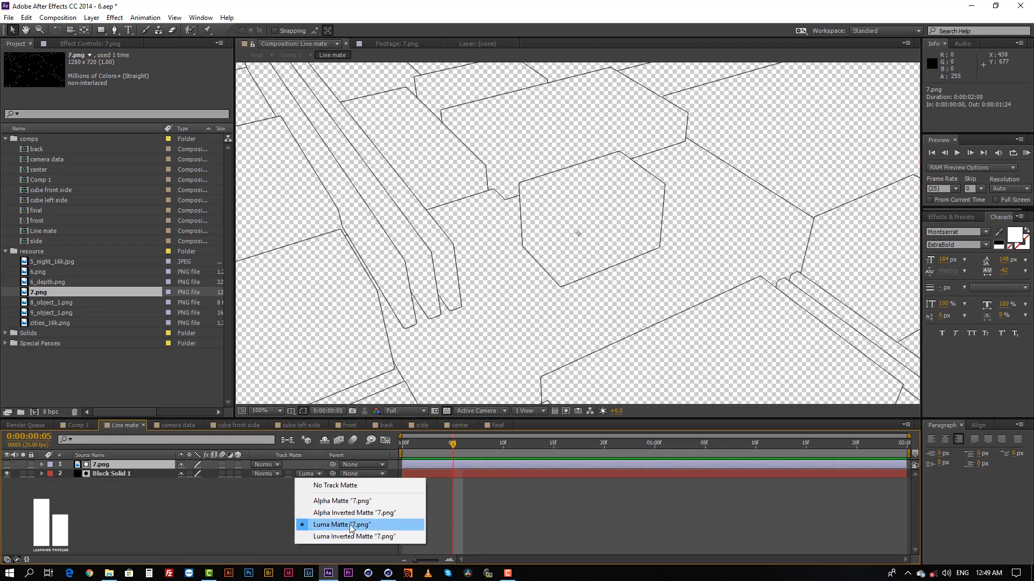
{"action": "left_click", "coordinate": [528, 518]}
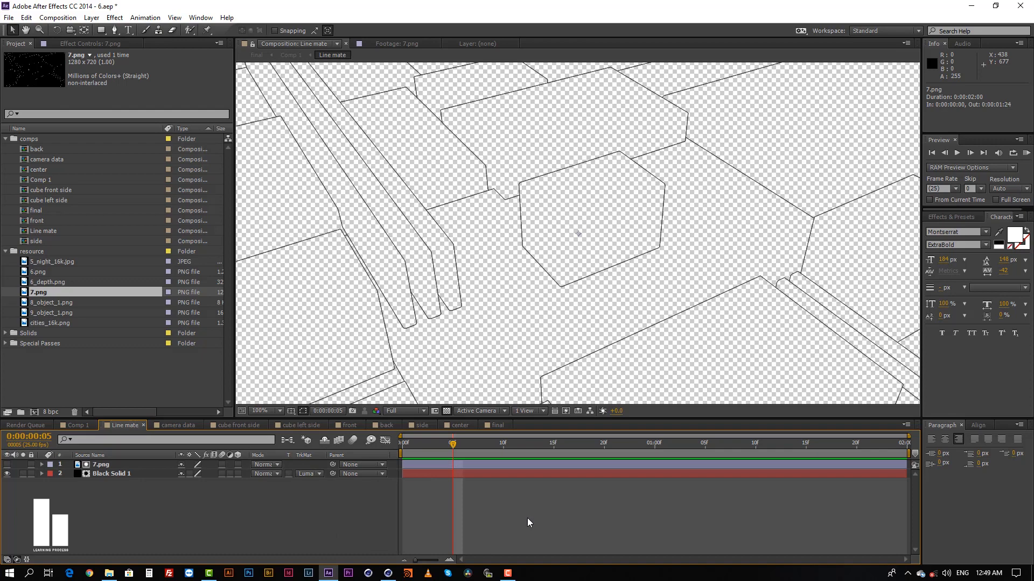
{"action": "left_click", "coordinate": [483, 466]}
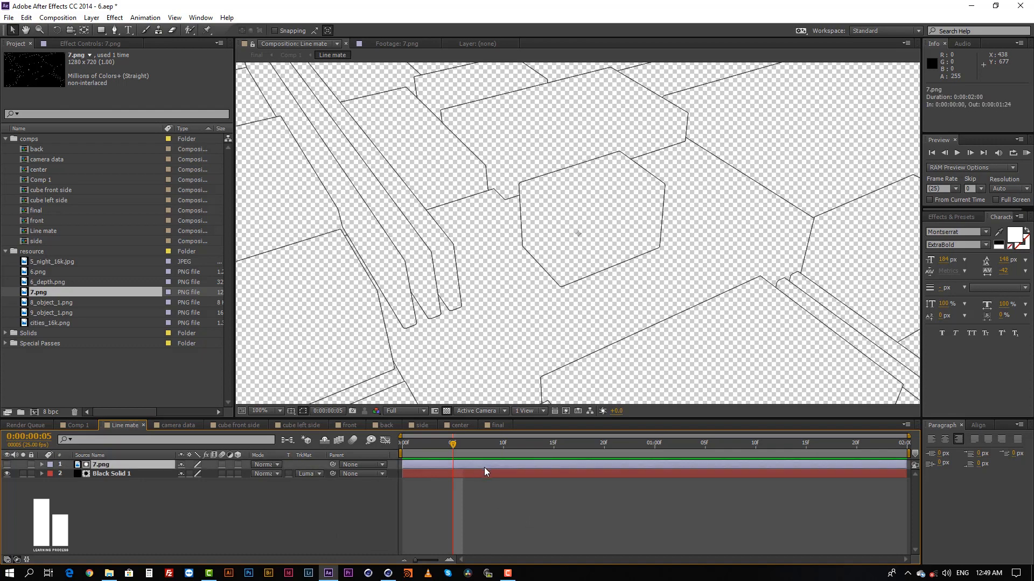
{"action": "left_click", "coordinate": [489, 472]}
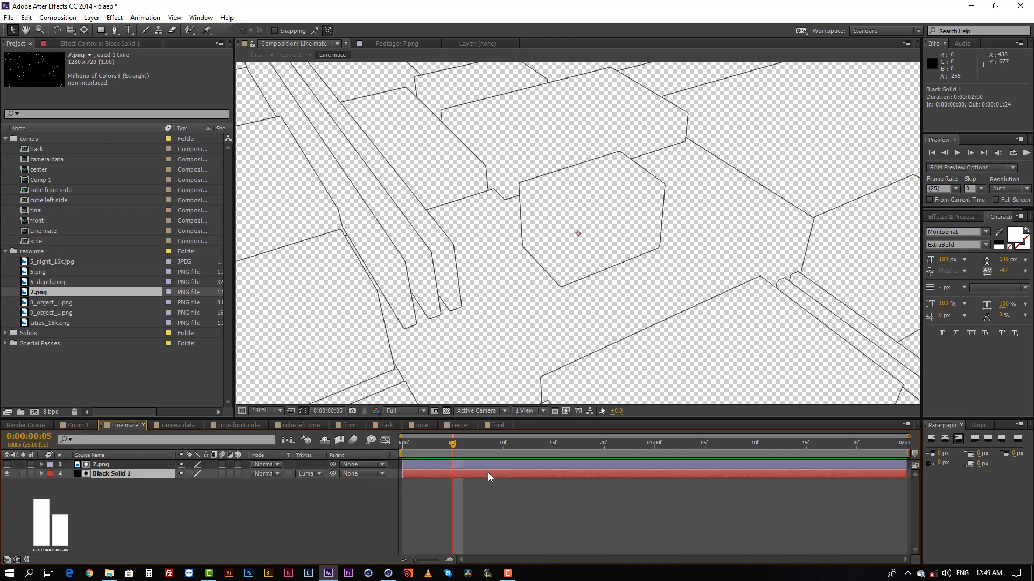
{"action": "left_click", "coordinate": [313, 475]}
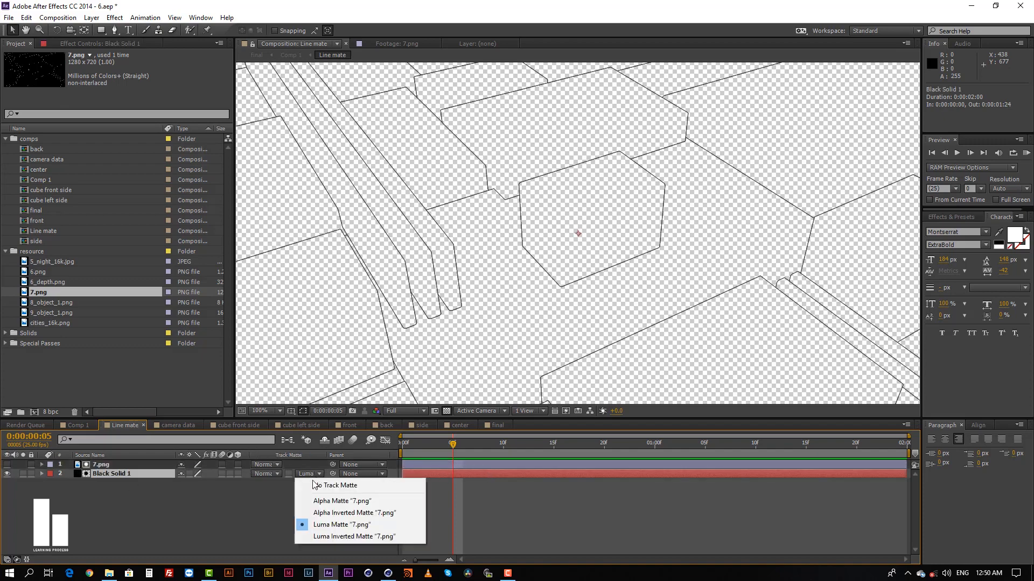
{"action": "left_click", "coordinate": [241, 513]}
Set Black Solid 1 to No Track Matte and toggle its visibility to examine the plain solid.
{"action": "left_click", "coordinate": [416, 474]}
{"action": "left_click", "coordinate": [308, 473]}
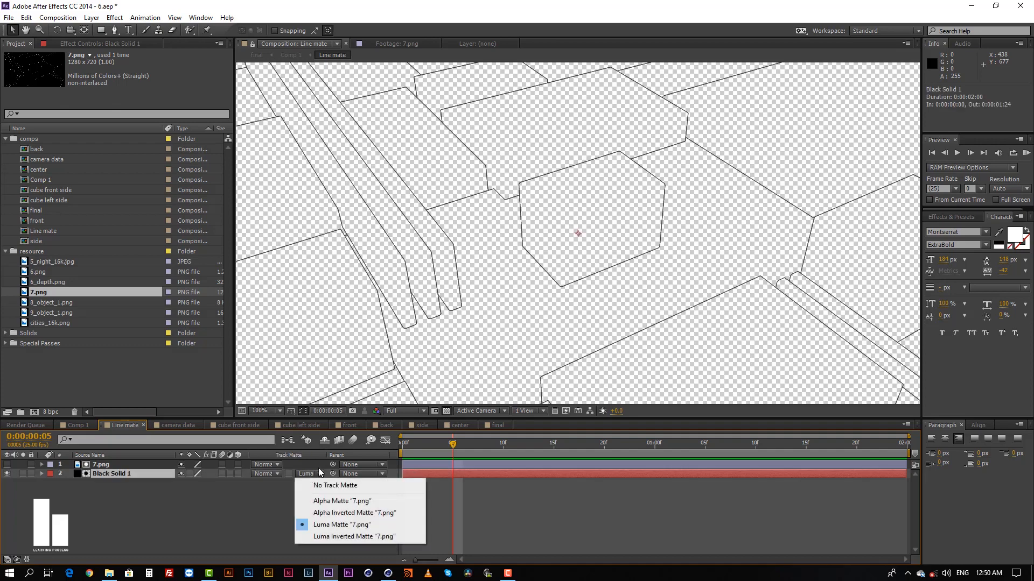
{"action": "left_click", "coordinate": [334, 481]}
{"action": "left_click", "coordinate": [500, 493]}
{"action": "left_click", "coordinate": [492, 474]}
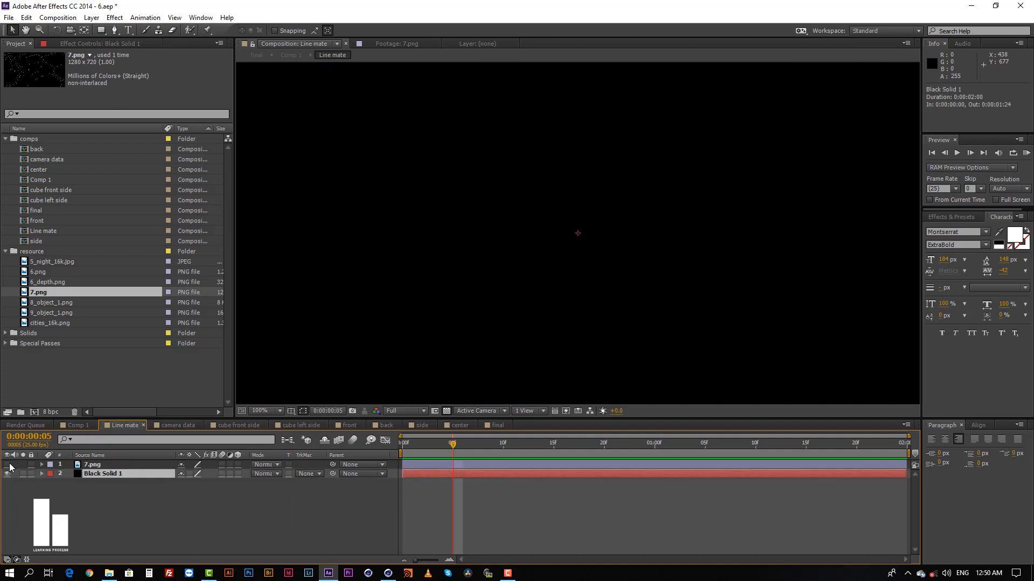
{"action": "left_click", "coordinate": [7, 474]}
{"action": "left_click", "coordinate": [7, 474]}
Show the 7.png layer and set the track matte of Black Solid 1 to Luma Matte "7.png".
{"action": "left_click", "coordinate": [483, 495]}
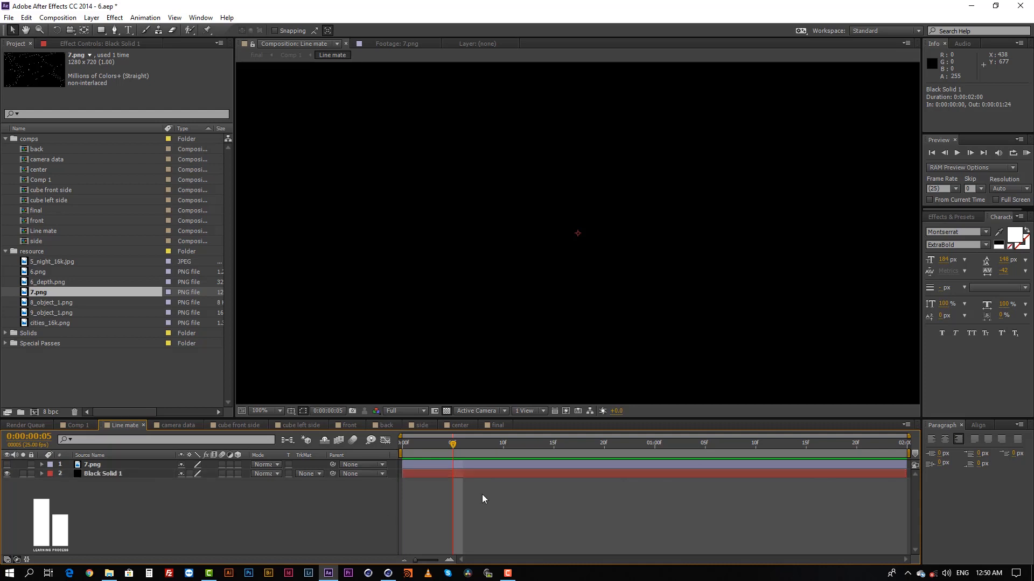
{"action": "left_click", "coordinate": [480, 474]}
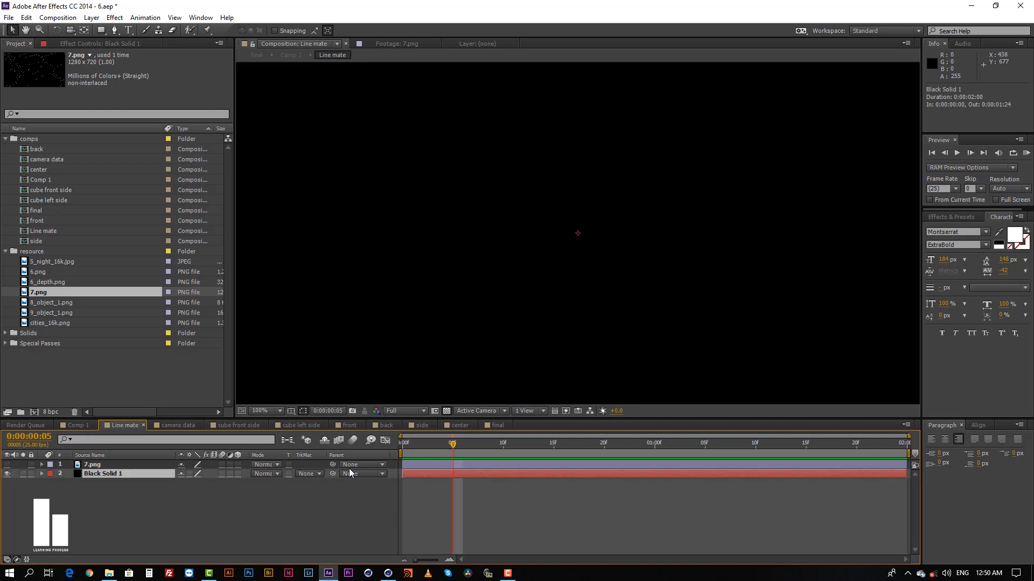
{"action": "left_click", "coordinate": [483, 464]}
{"action": "left_click", "coordinate": [7, 465]}
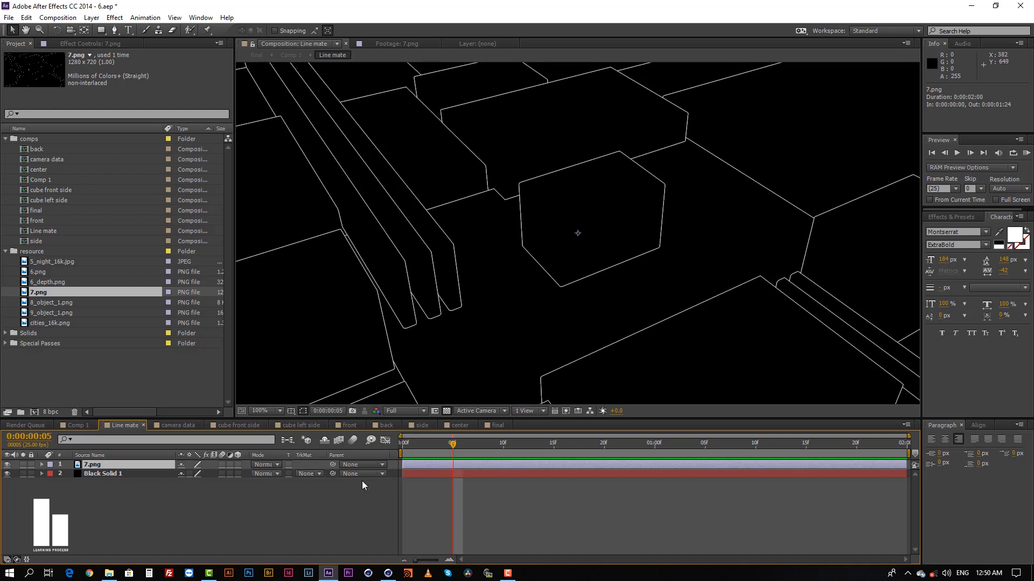
{"action": "left_click", "coordinate": [304, 474]}
{"action": "left_click", "coordinate": [333, 524]}
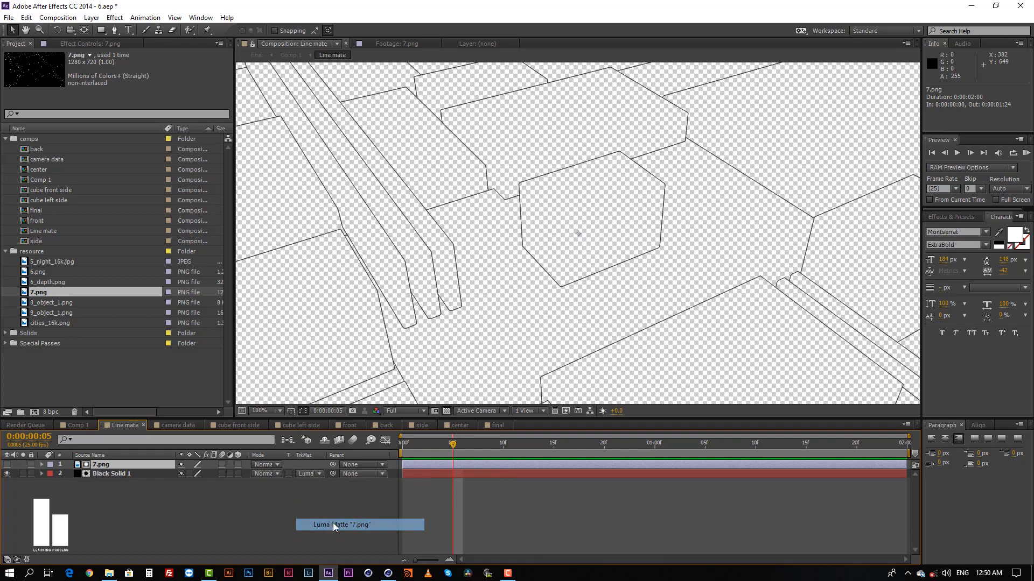
{"action": "left_click", "coordinate": [536, 524]}
{"action": "left_click", "coordinate": [500, 473]}
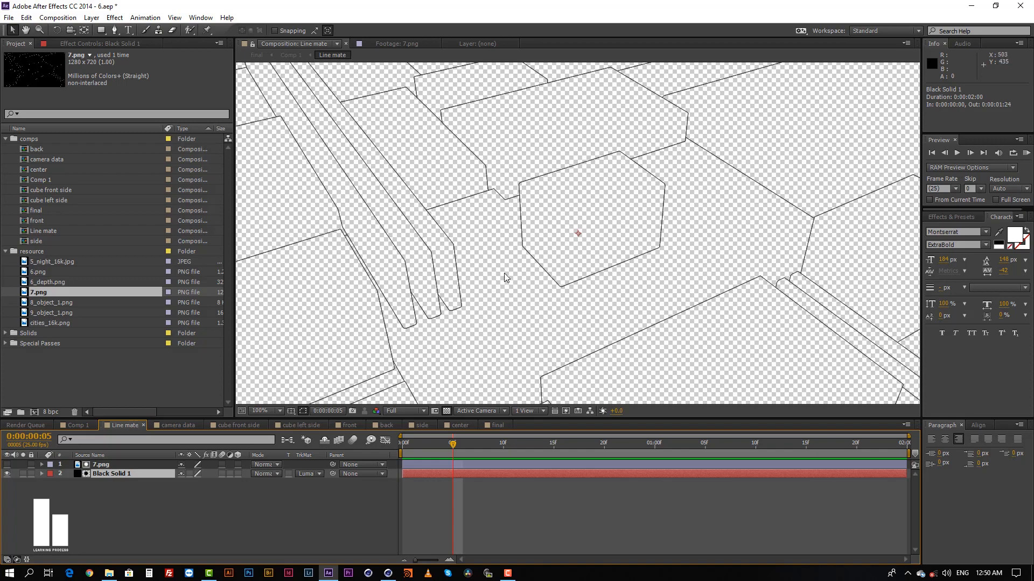
{"action": "left_click", "coordinate": [518, 514]}
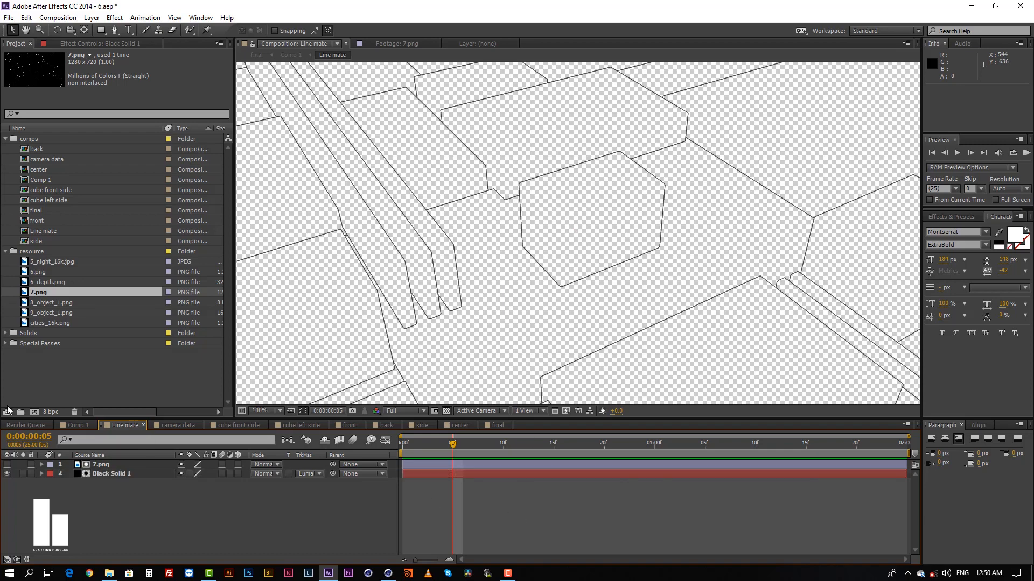
Return to Comp 1 and switch the Line mate layer off and on to check its effect on the block edges.
{"action": "left_click", "coordinate": [73, 426]}
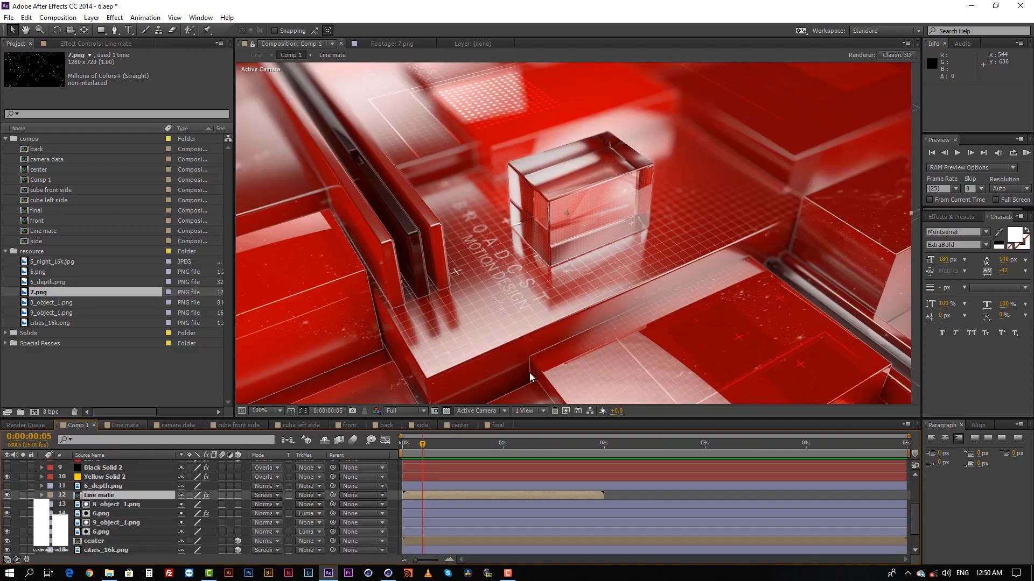
{"action": "left_click", "coordinate": [617, 497]}
{"action": "left_click", "coordinate": [557, 494]}
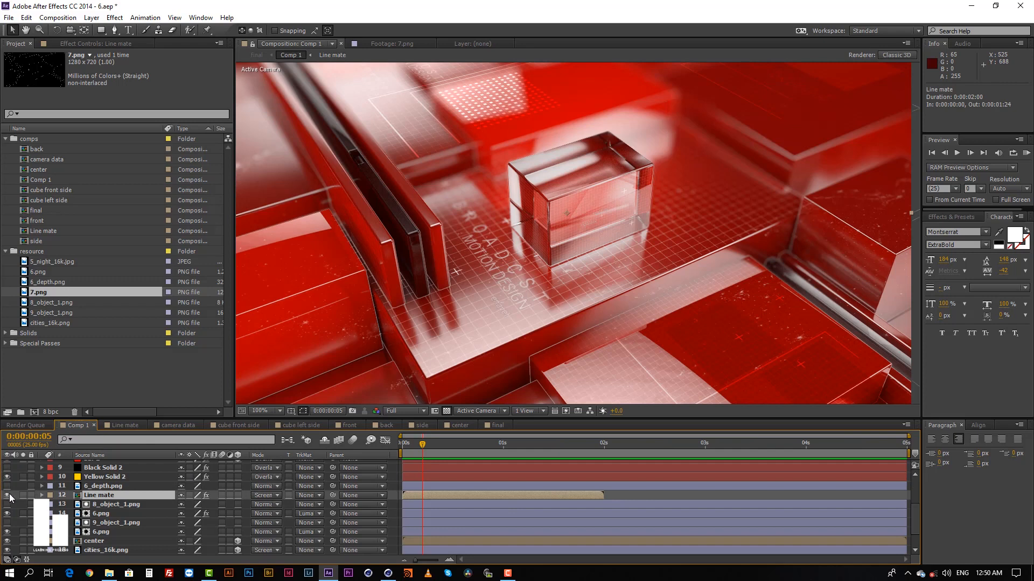
{"action": "left_click", "coordinate": [7, 495]}
{"action": "left_click", "coordinate": [7, 495]}
{"action": "left_click", "coordinate": [7, 495]}
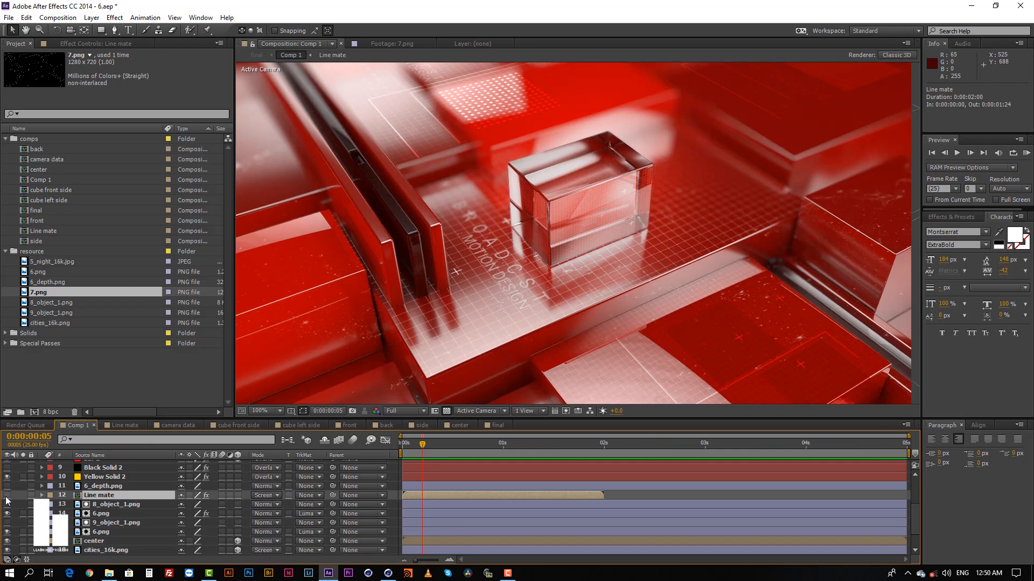
Turn the Line mate layer back on and examine the lines along the block edges in Comp 1.
{"action": "left_click", "coordinate": [7, 495]}
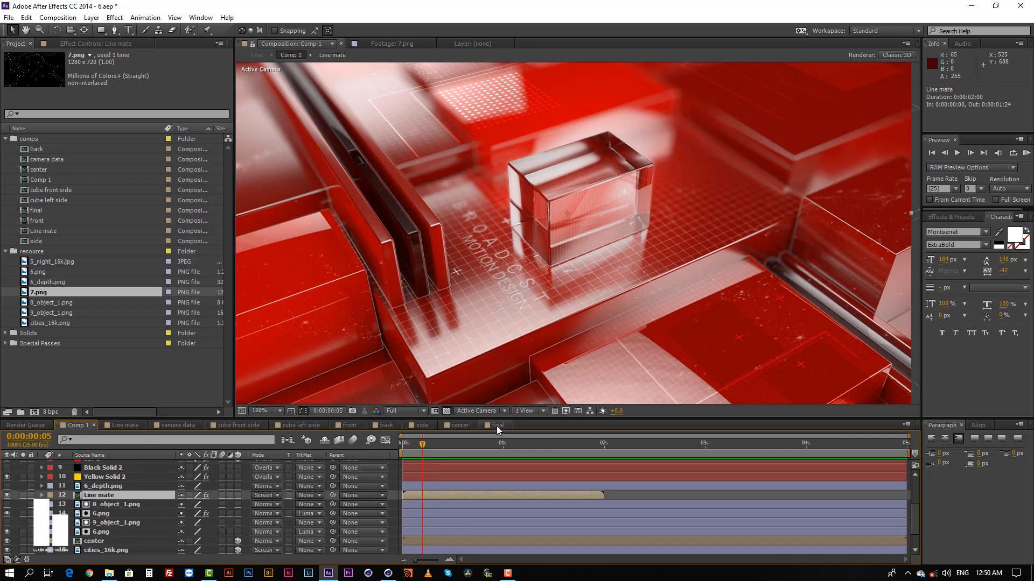
{"action": "left_click", "coordinate": [629, 497]}
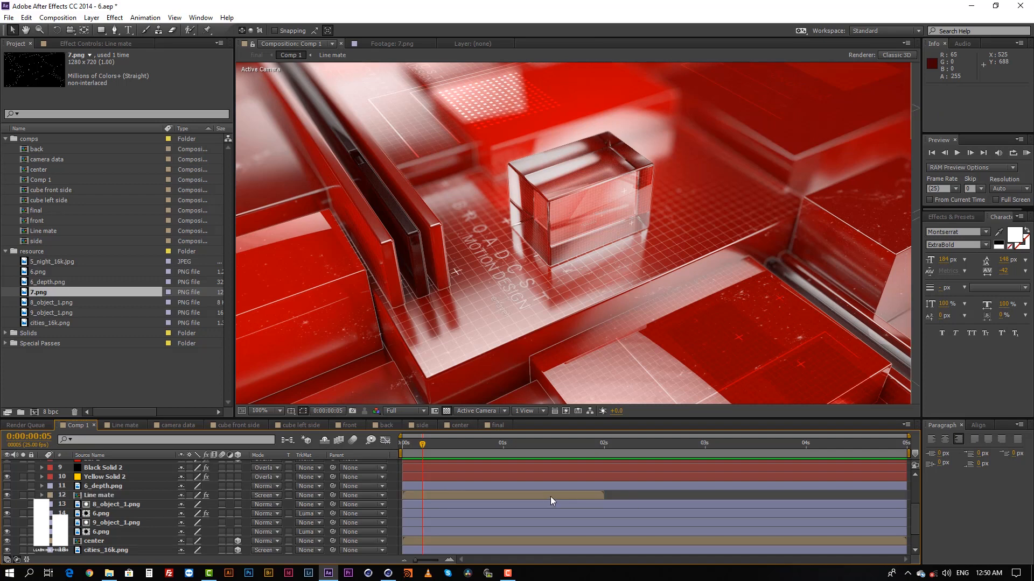
{"action": "left_click", "coordinate": [551, 497]}
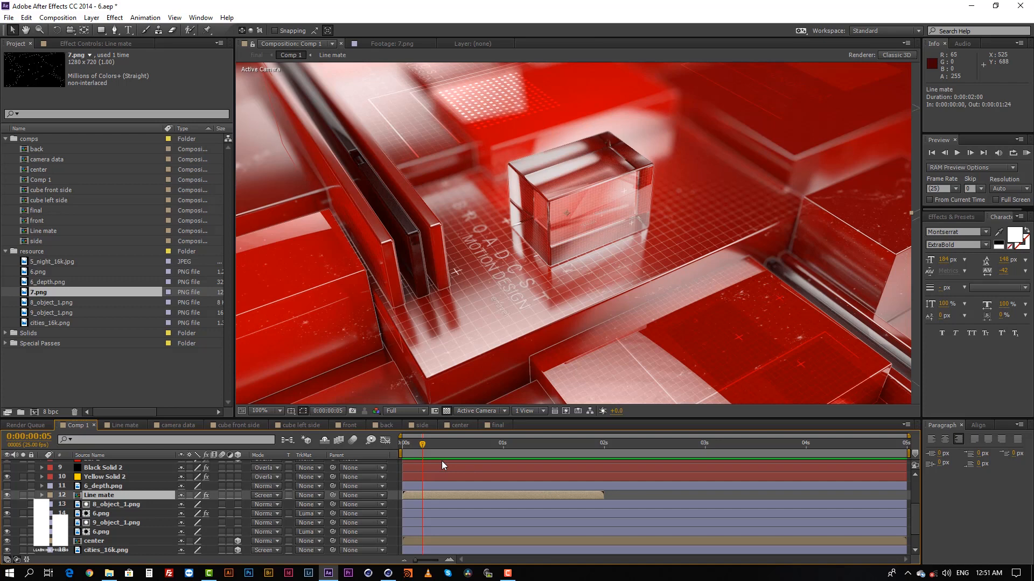
{"action": "left_click", "coordinate": [642, 496]}
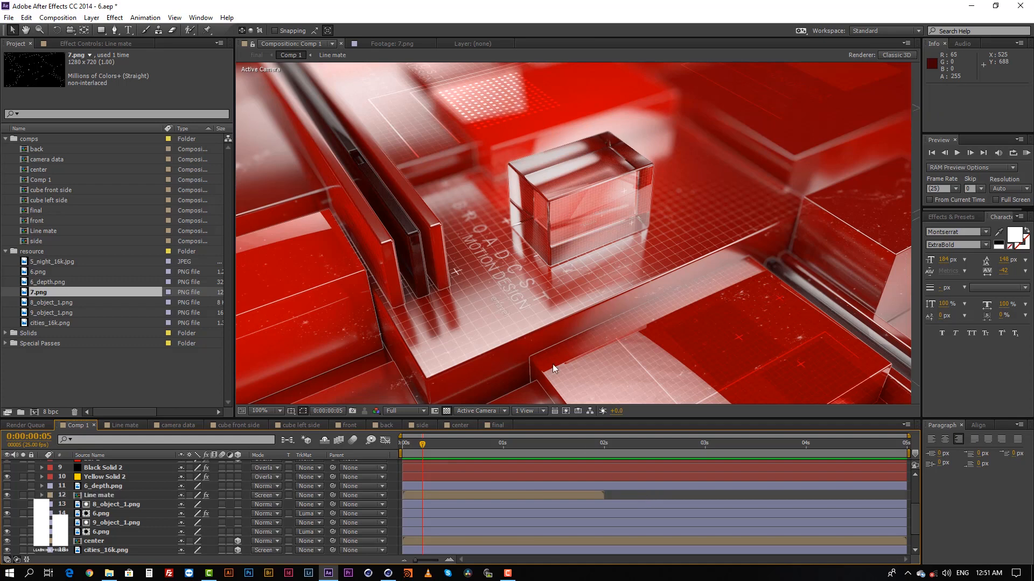
{"action": "scroll", "coordinate": [571, 276], "scroll_direction": "down", "scroll_amount": 1}
{"action": "scroll", "coordinate": [572, 272], "scroll_direction": "up", "scroll_amount": 1}
{"action": "middle_click_drag", "start_coordinate": [573, 265], "coordinate": [579, 248]}
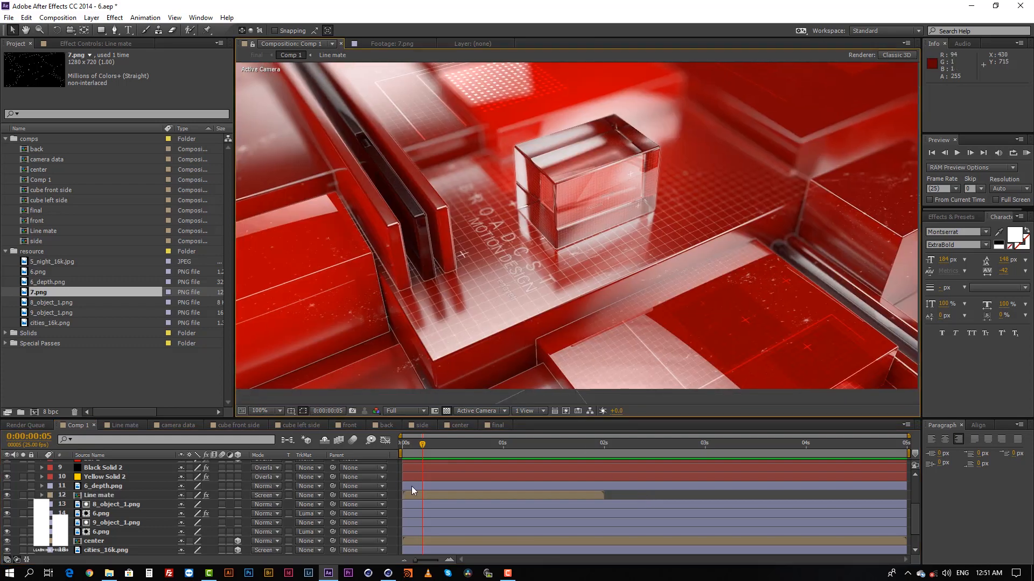
Locate the 6_depth.png layer in Comp 1 and open the effect controls of Adjustment Layer 1.
{"action": "scroll", "coordinate": [447, 515], "scroll_direction": "up", "scroll_amount": 3}
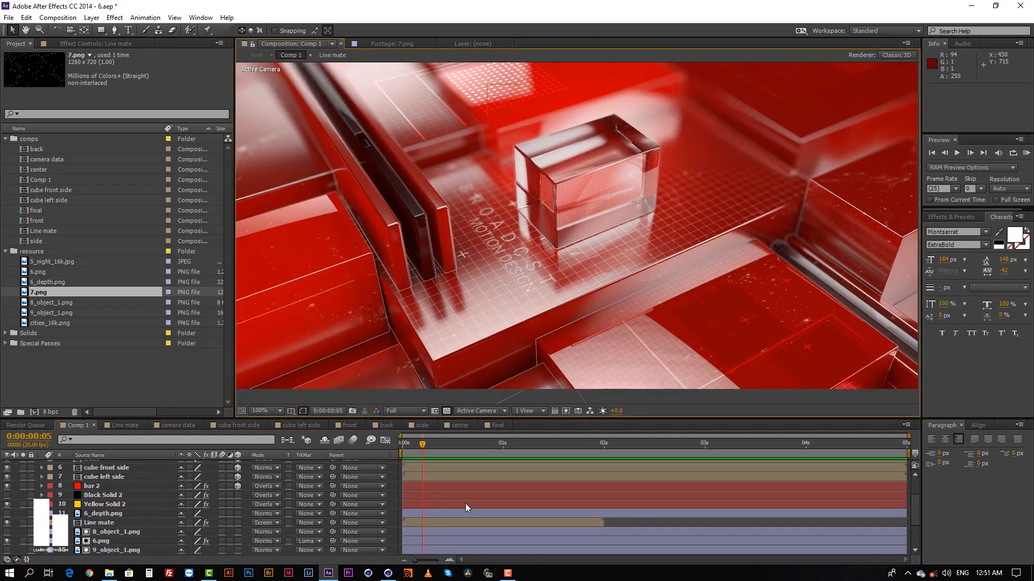
{"action": "left_click", "coordinate": [460, 512]}
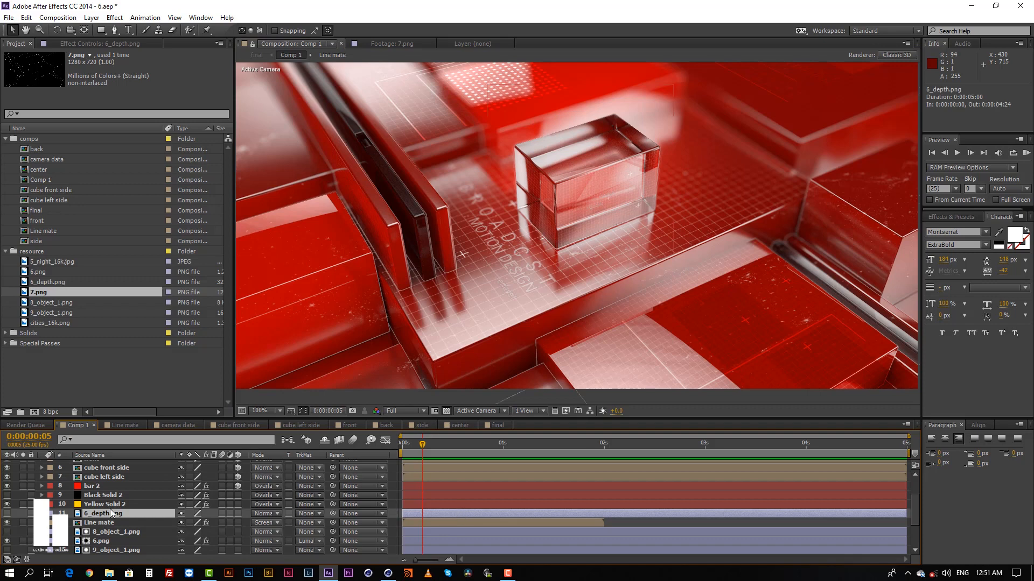
{"action": "scroll", "coordinate": [112, 513], "scroll_direction": "up", "scroll_amount": 5}
{"action": "left_click", "coordinate": [116, 483]}
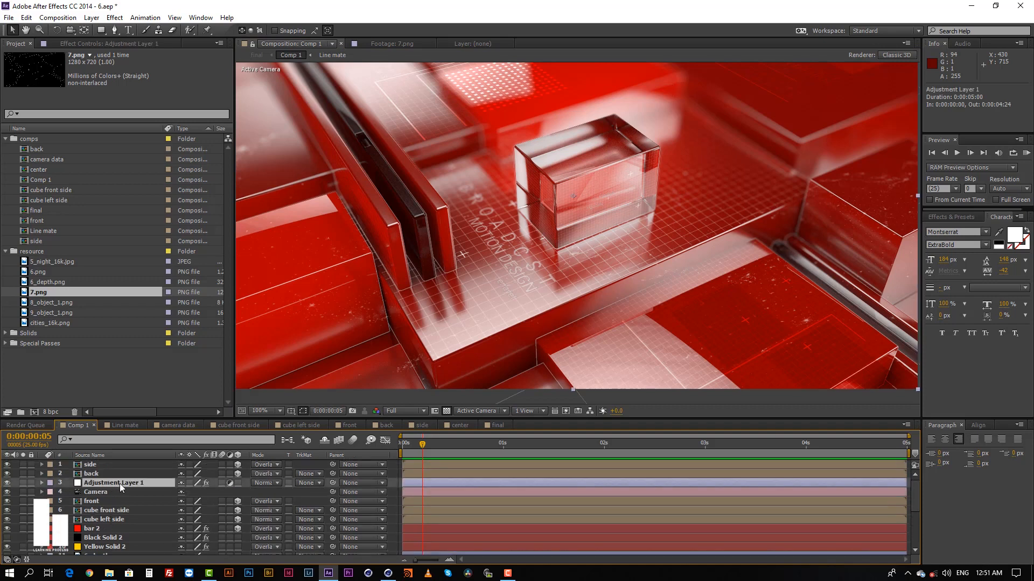
{"action": "left_click", "coordinate": [81, 42]}
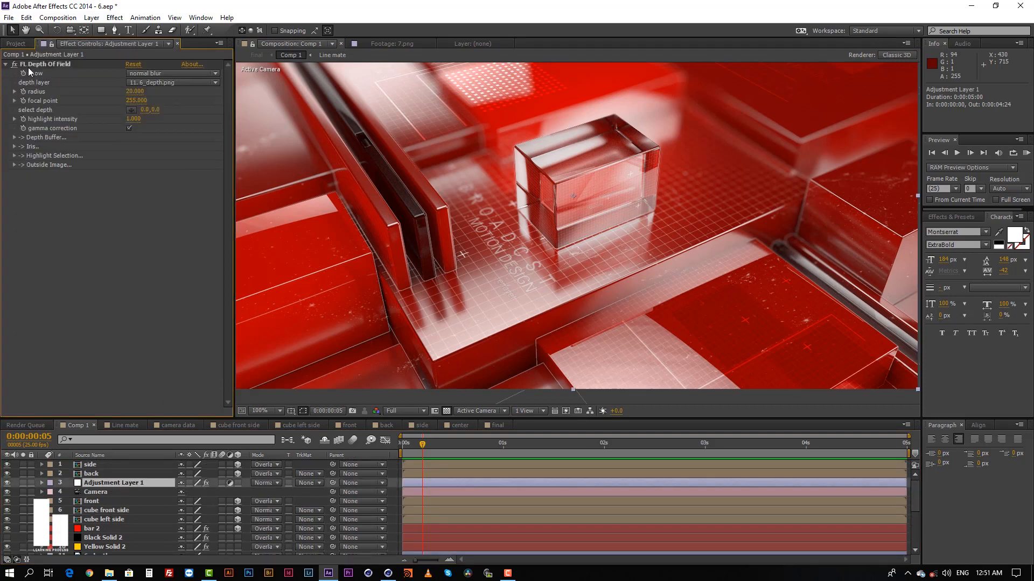
Look up the available Frischluft effects without adding one, and highlight FL Depth Of Field on Adjustment Layer 1.
{"action": "right_click", "coordinate": [76, 276]}
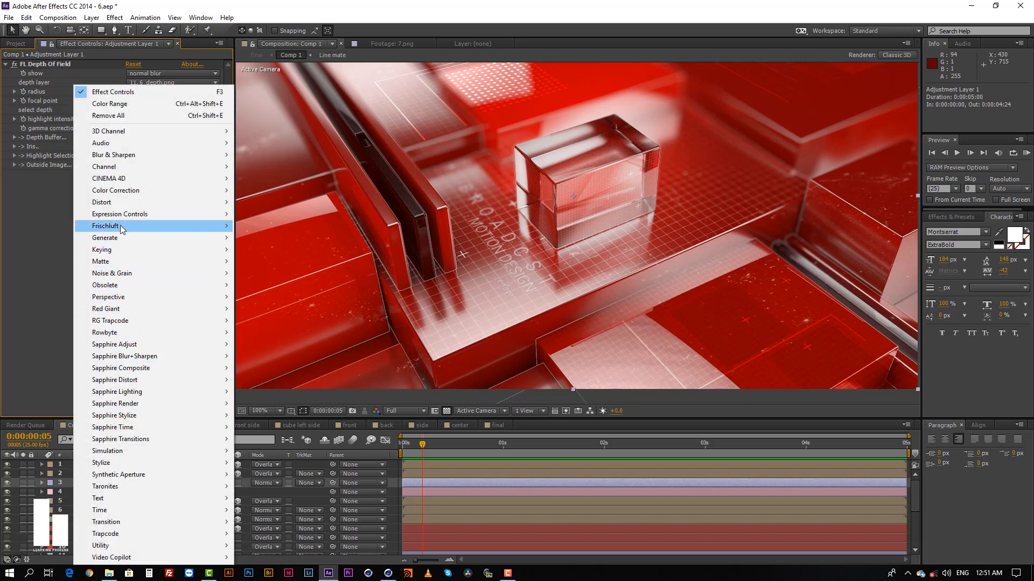
{"action": "mouse_move", "coordinate": [122, 230]}
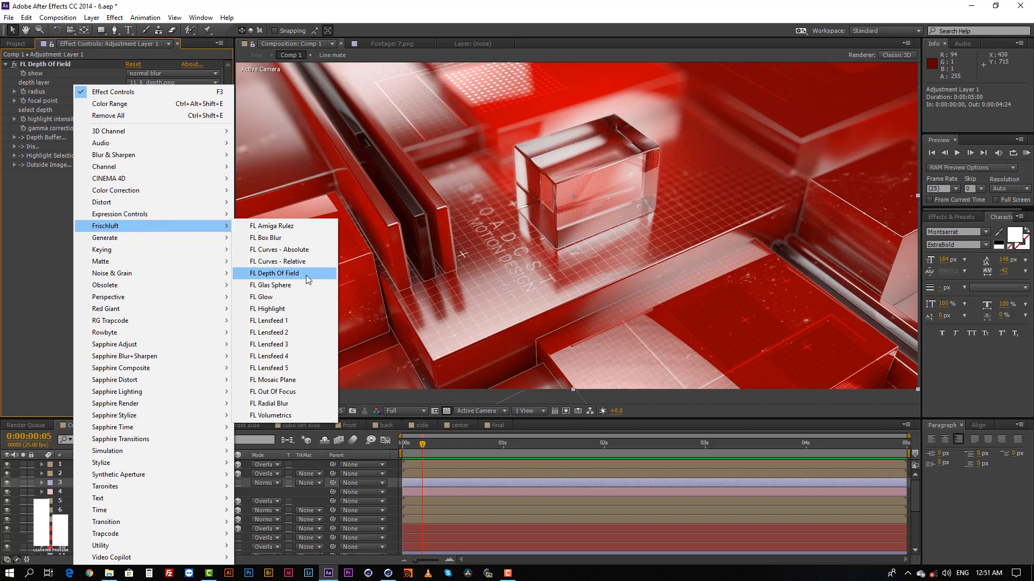
{"action": "left_click", "coordinate": [10, 231]}
{"action": "left_click", "coordinate": [46, 64]}
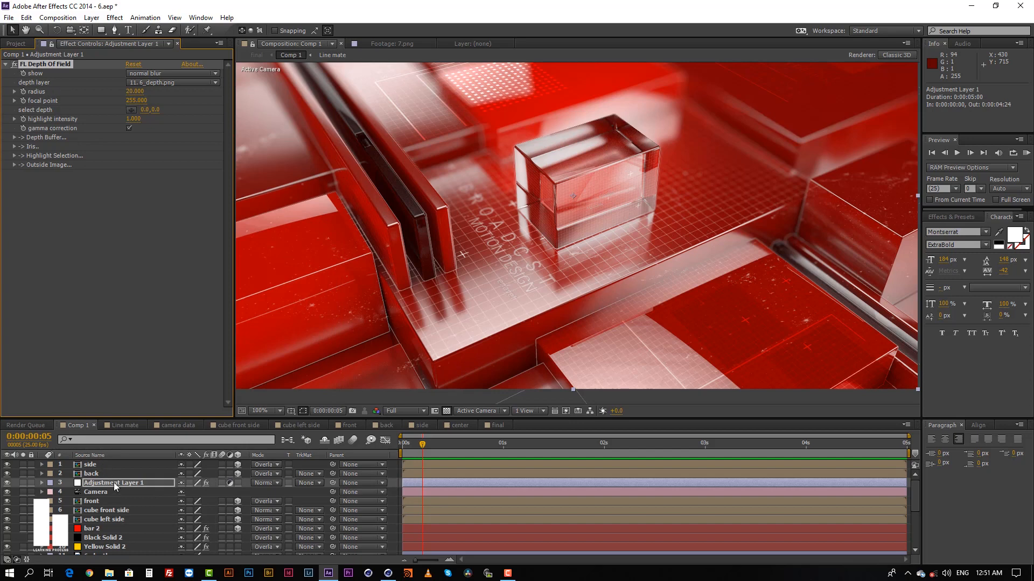
{"action": "left_click", "coordinate": [423, 494]}
{"action": "left_click", "coordinate": [427, 483]}
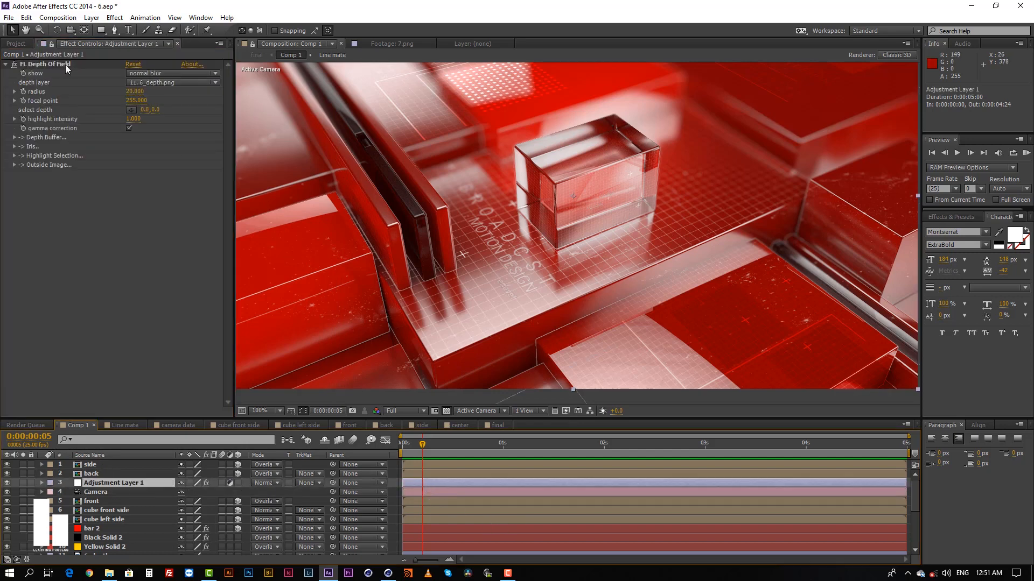
Review the depth layer and radius of FL Depth Of Field, keeping 11. 6_depth.png and 20.
{"action": "left_click", "coordinate": [146, 84]}
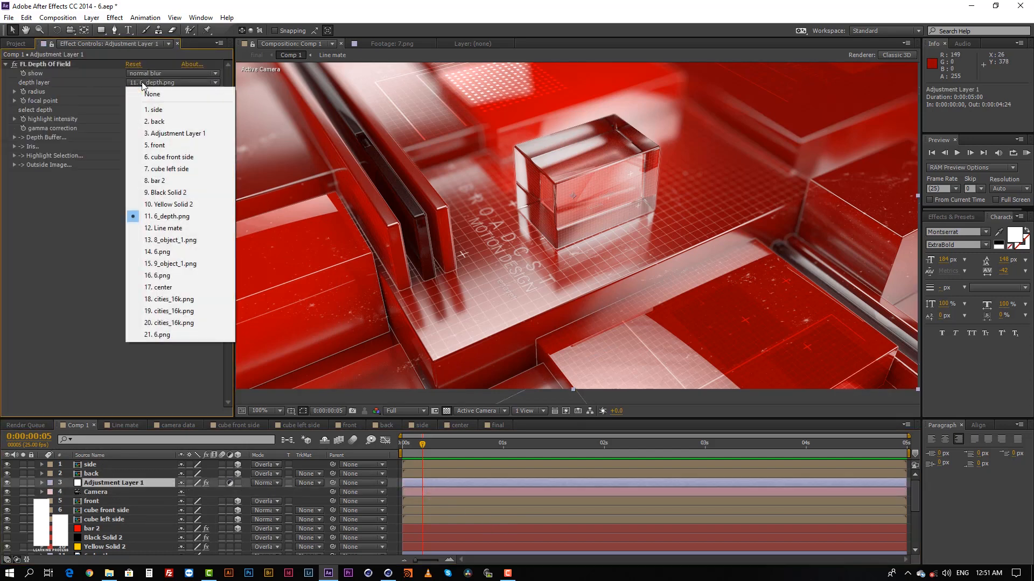
{"action": "left_click", "coordinate": [181, 217]}
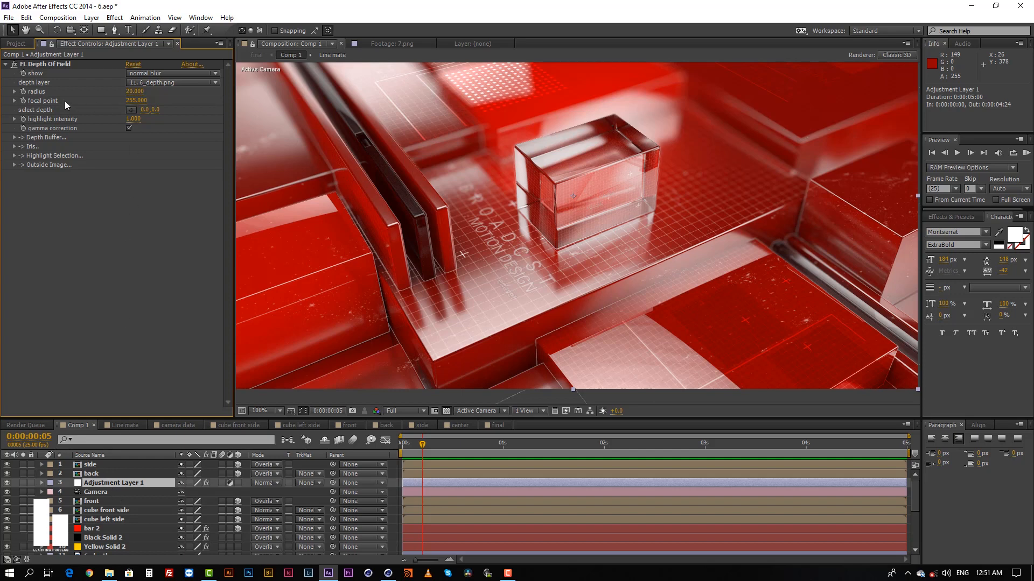
{"action": "left_click", "coordinate": [131, 93]}
{"action": "key", "text": "Return"}
Switch FL Depth Of Field off and on to compare the background blur behind the glass cube.
{"action": "scroll", "coordinate": [584, 212], "scroll_direction": "down", "scroll_amount": 2}
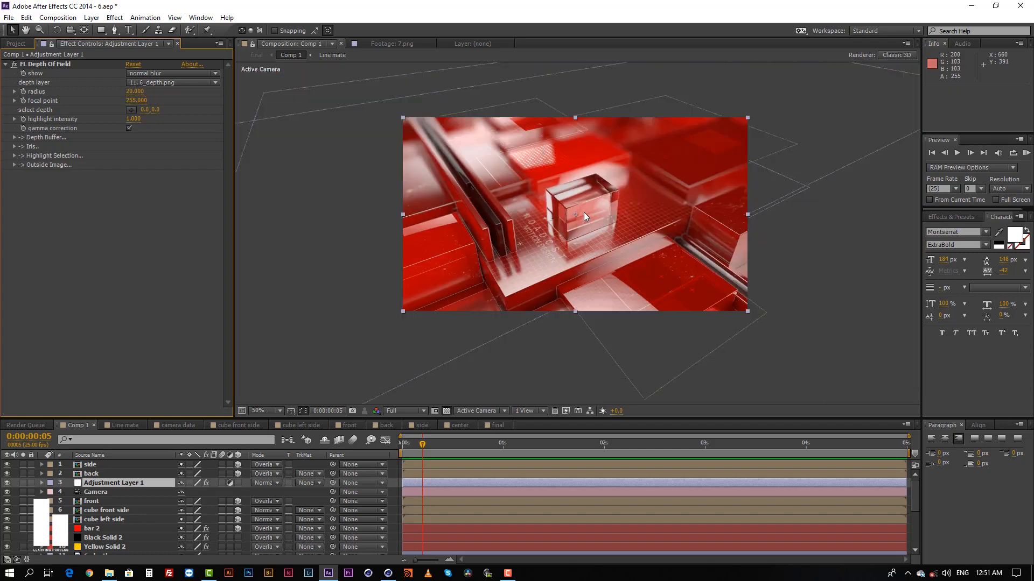
{"action": "left_click", "coordinate": [15, 64]}
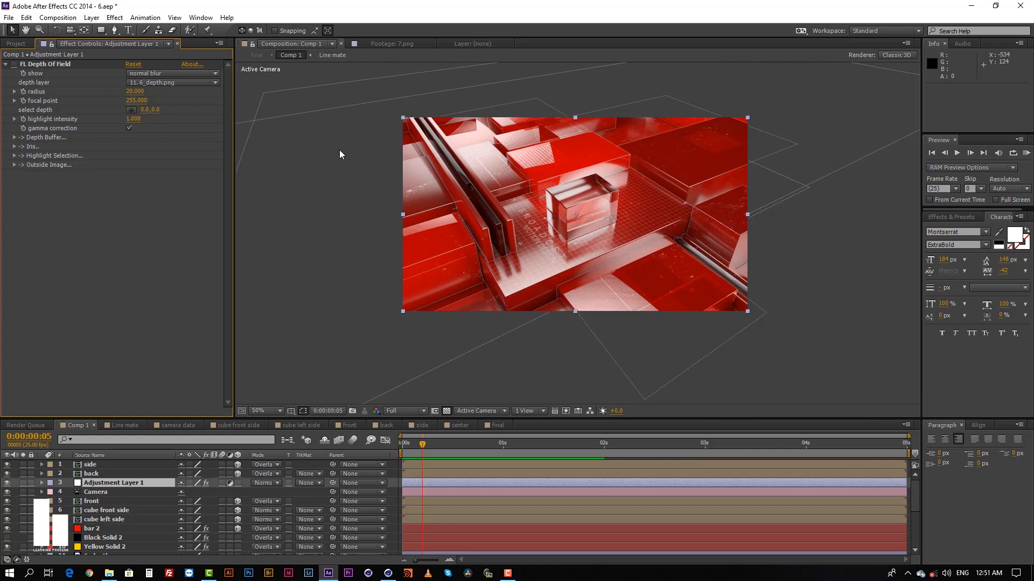
{"action": "scroll", "coordinate": [563, 166], "scroll_direction": "up", "scroll_amount": 1}
{"action": "middle_click_drag", "start_coordinate": [587, 160], "coordinate": [607, 261]}
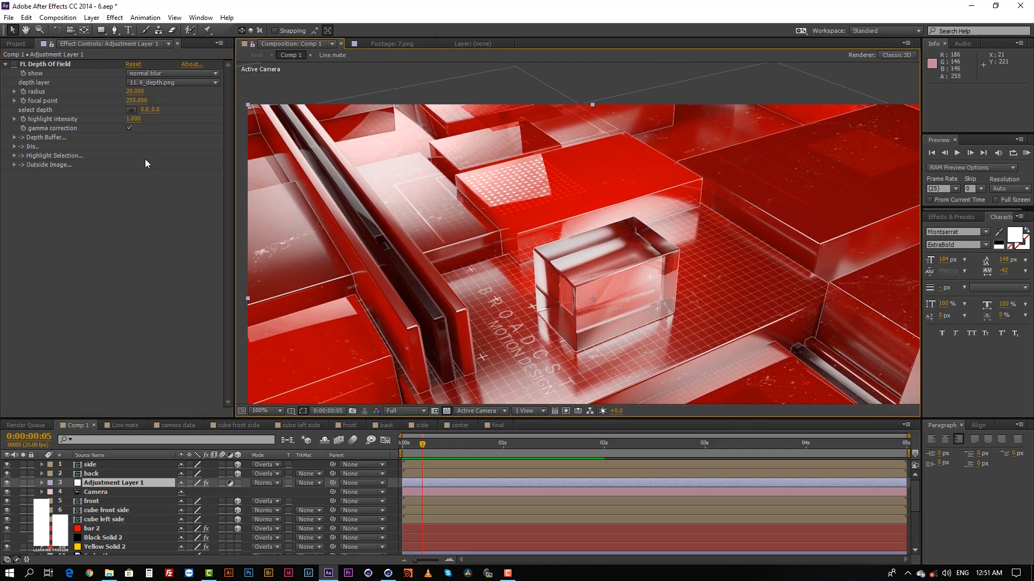
{"action": "left_click", "coordinate": [15, 64]}
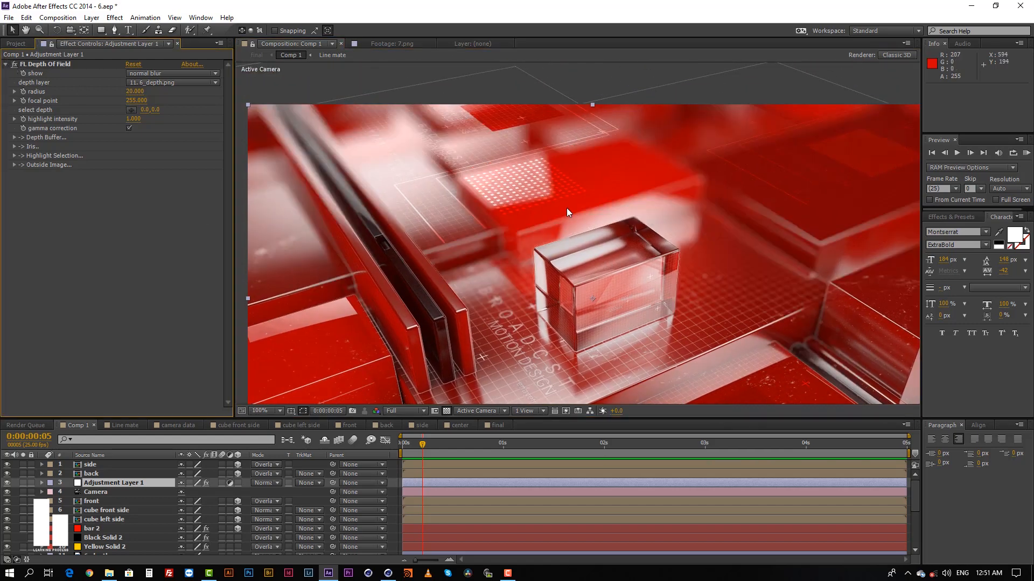
{"action": "scroll", "coordinate": [566, 208], "scroll_direction": "down", "scroll_amount": 2}
{"action": "middle_click_drag", "start_coordinate": [566, 207], "coordinate": [553, 173]}
{"action": "scroll", "coordinate": [583, 202], "scroll_direction": "up", "scroll_amount": 1}
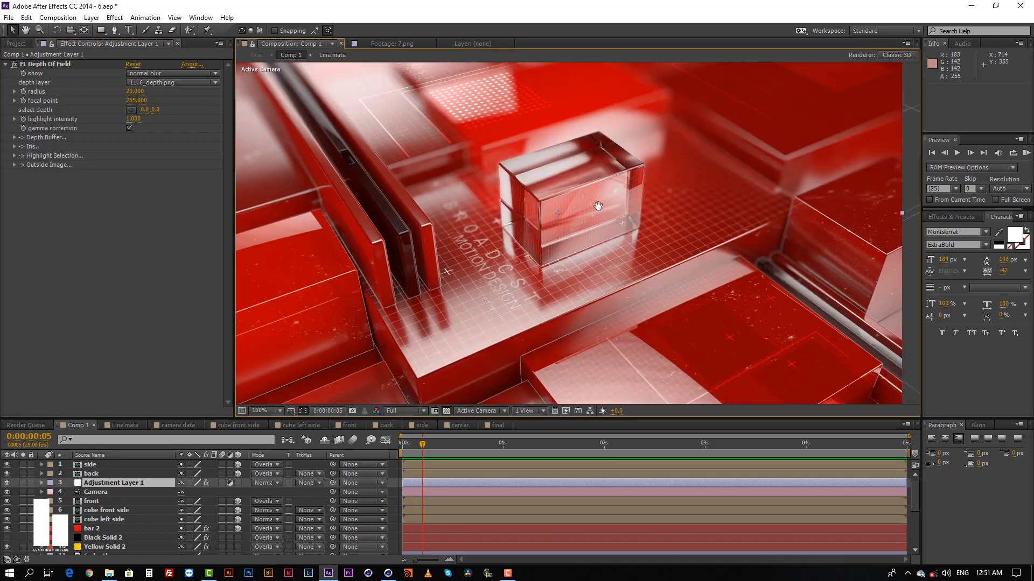
{"action": "mouse_move", "coordinate": [595, 205]}
{"action": "middle_mouse_down"}
{"action": "mouse_move", "coordinate": [597, 183]}
{"action": "mouse_move", "coordinate": [587, 222]}
{"action": "middle_mouse_up"}
{"action": "scroll", "coordinate": [583, 215], "scroll_direction": "down", "scroll_amount": 1}
{"action": "scroll", "coordinate": [583, 209], "scroll_direction": "up", "scroll_amount": 1}
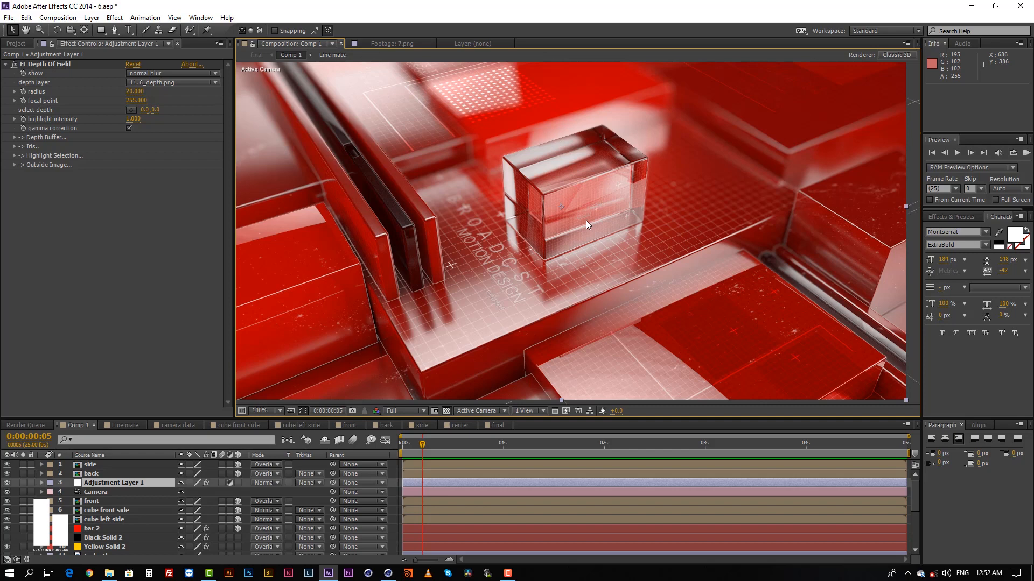
{"action": "middle_click_drag", "start_coordinate": [586, 221], "coordinate": [583, 210]}
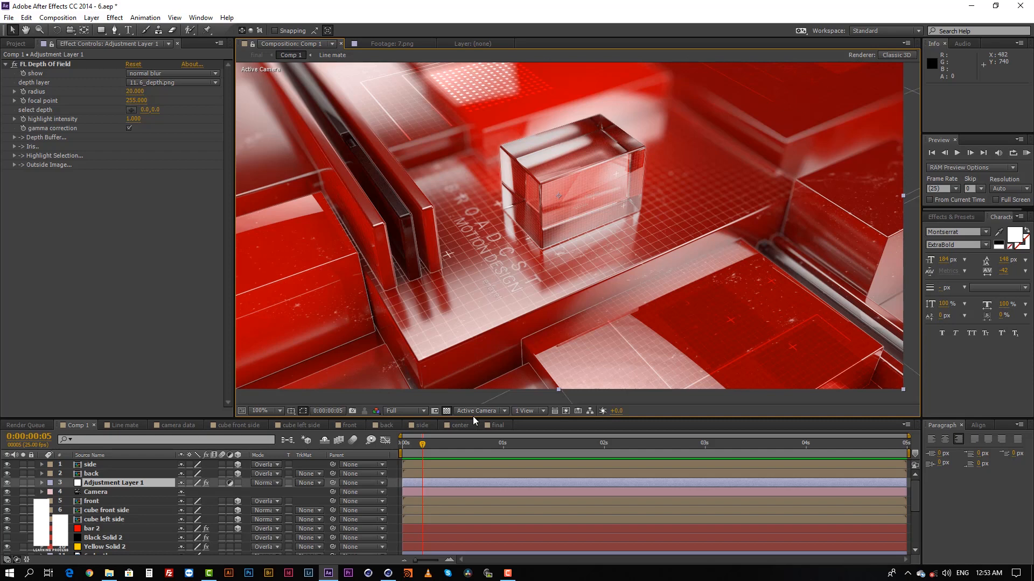
Switch to File Explorer and open C:\Program Files\MAXON\Cinema 4D R19\plugins.
{"action": "left_click", "coordinate": [16, 44]}
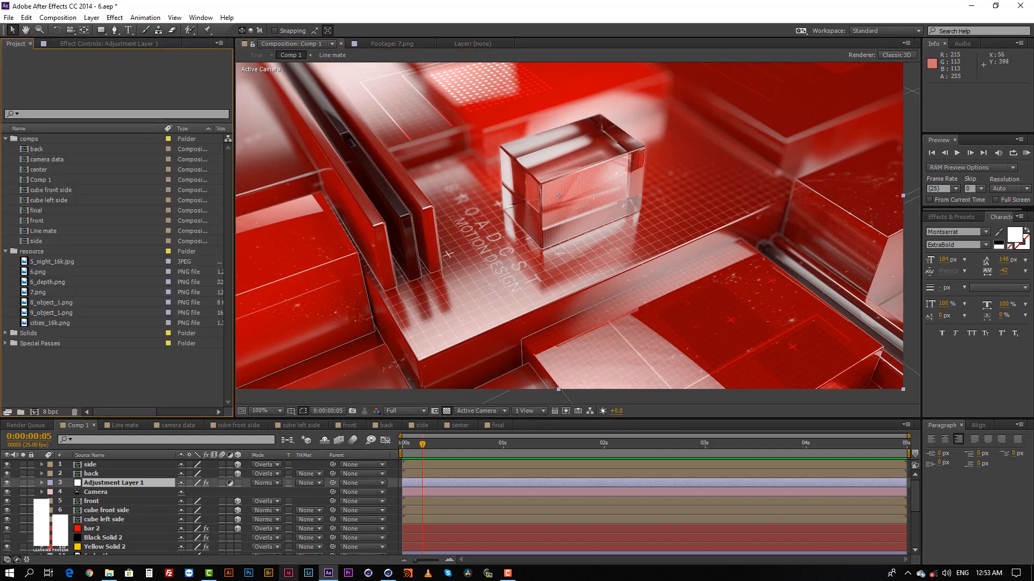
{"action": "left_click", "coordinate": [109, 574]}
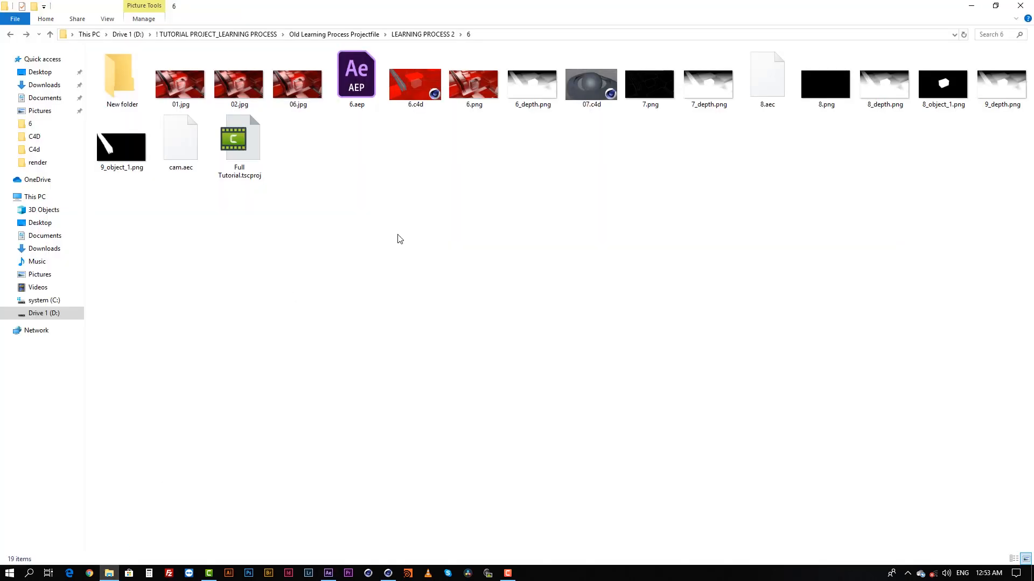
{"action": "left_click", "coordinate": [44, 300]}
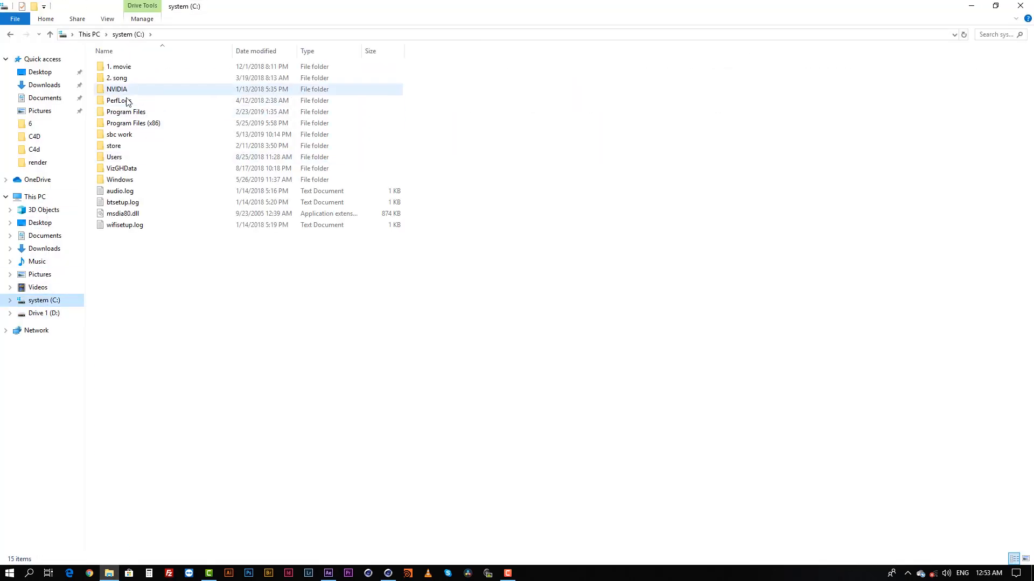
{"action": "double_click", "coordinate": [126, 112]}
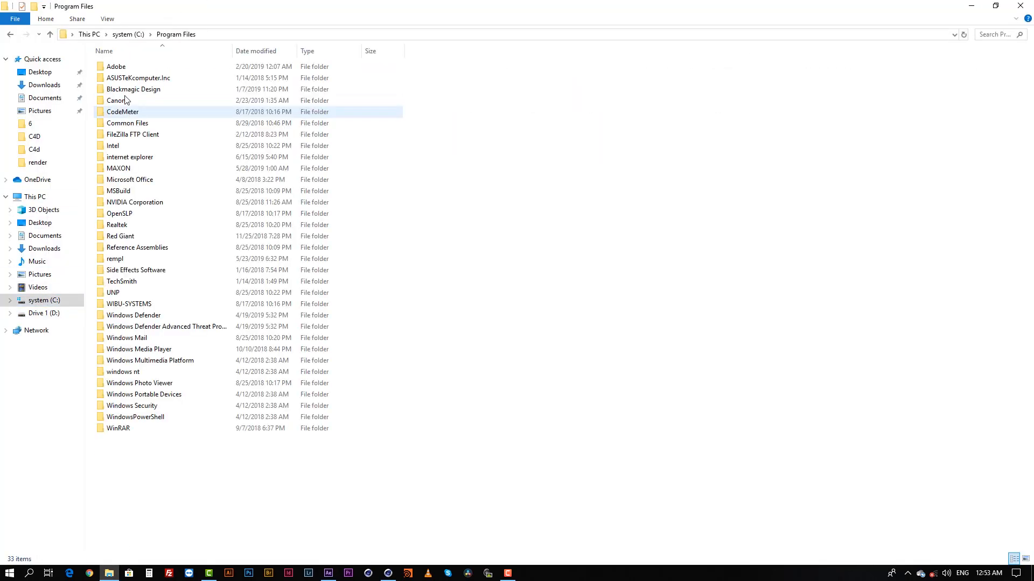
{"action": "double_click", "coordinate": [123, 170]}
{"action": "double_click", "coordinate": [134, 68]}
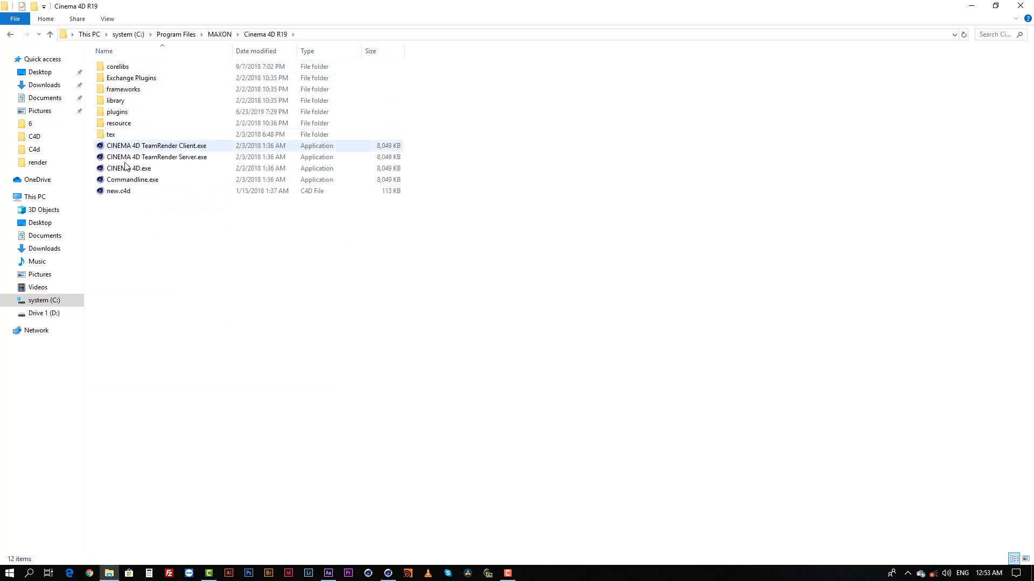
{"action": "double_click", "coordinate": [117, 112]}
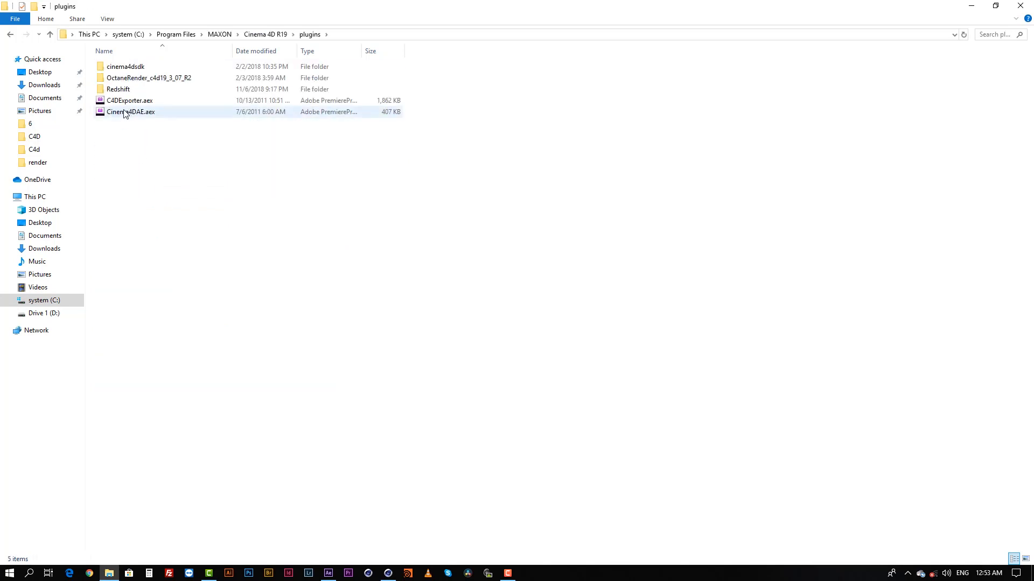
Point out the C4DExporter.aex and Cinema4DAE.aex plugin files, and return to After Effects.
{"action": "left_click", "coordinate": [125, 102]}
{"action": "left_click", "coordinate": [125, 113]}
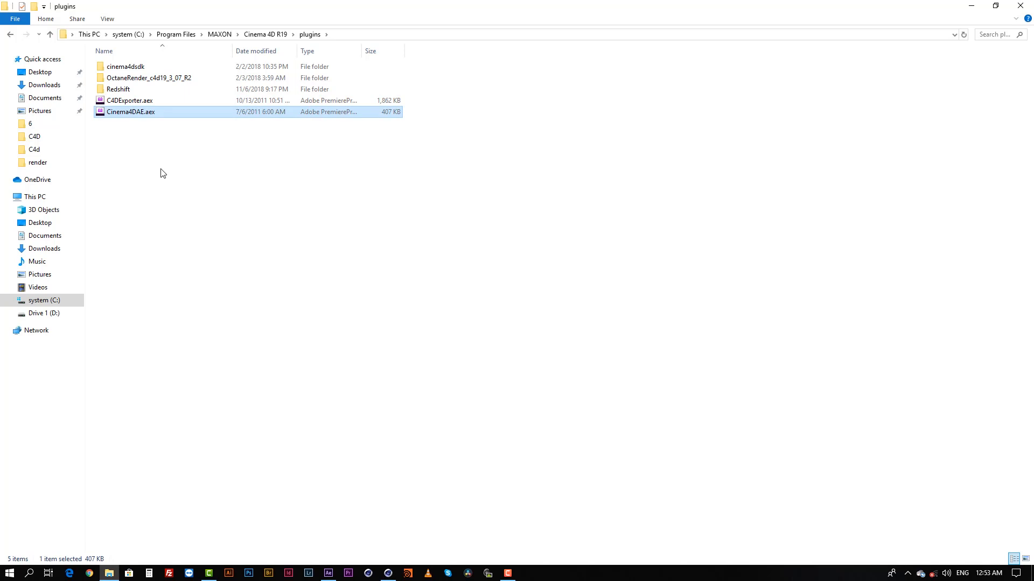
{"action": "left_click", "coordinate": [165, 196]}
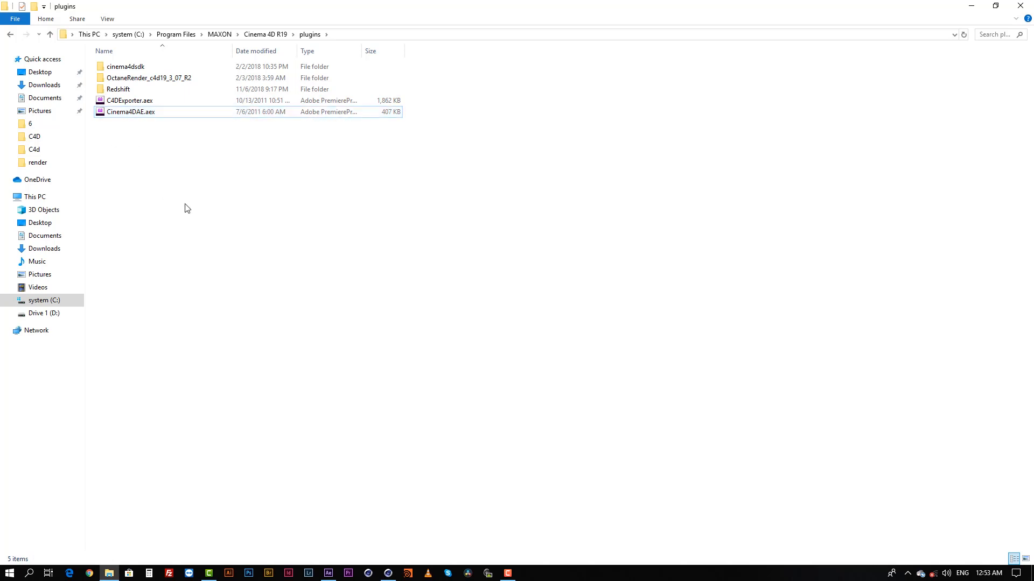
{"action": "left_click", "coordinate": [971, 5]}
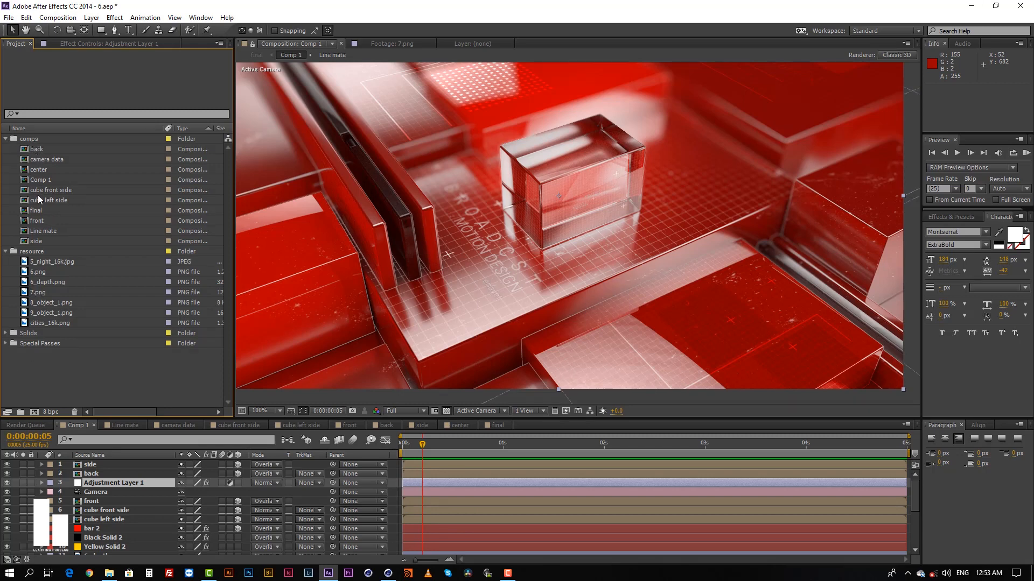
Open the camera data composition and examine its imported camera, lights and red solid planes.
{"action": "left_click", "coordinate": [48, 160]}
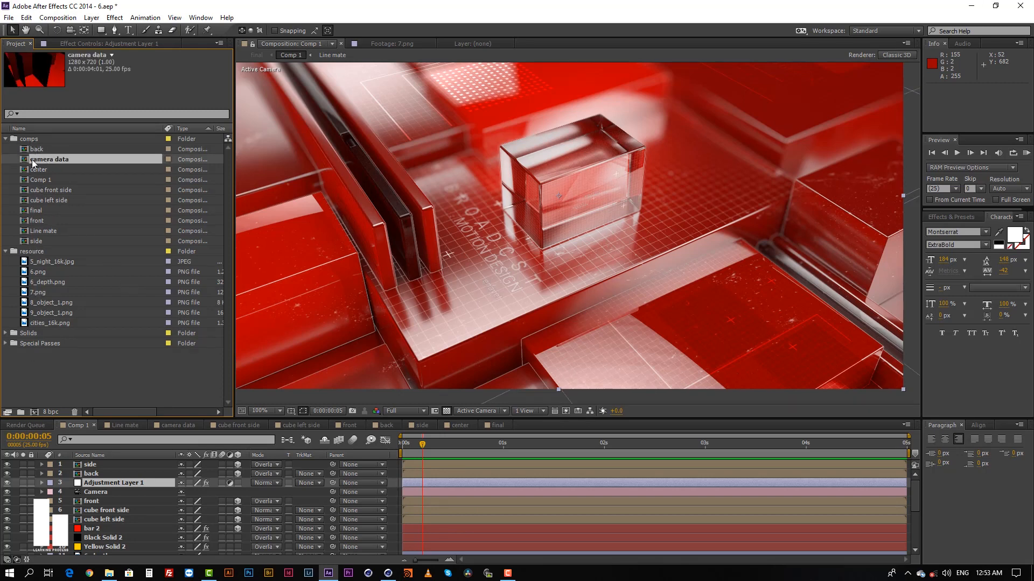
{"action": "double_click", "coordinate": [37, 161]}
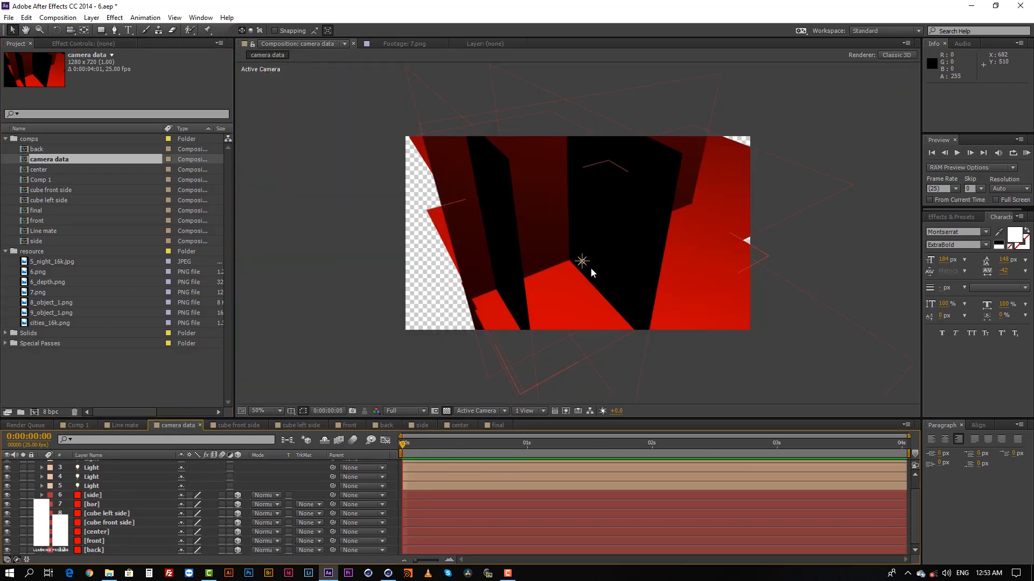
{"action": "scroll", "coordinate": [584, 265], "scroll_direction": "up", "scroll_amount": 2}
{"action": "middle_click_drag", "start_coordinate": [592, 269], "coordinate": [518, 282]}
{"action": "scroll", "coordinate": [519, 278], "scroll_direction": "down", "scroll_amount": 1}
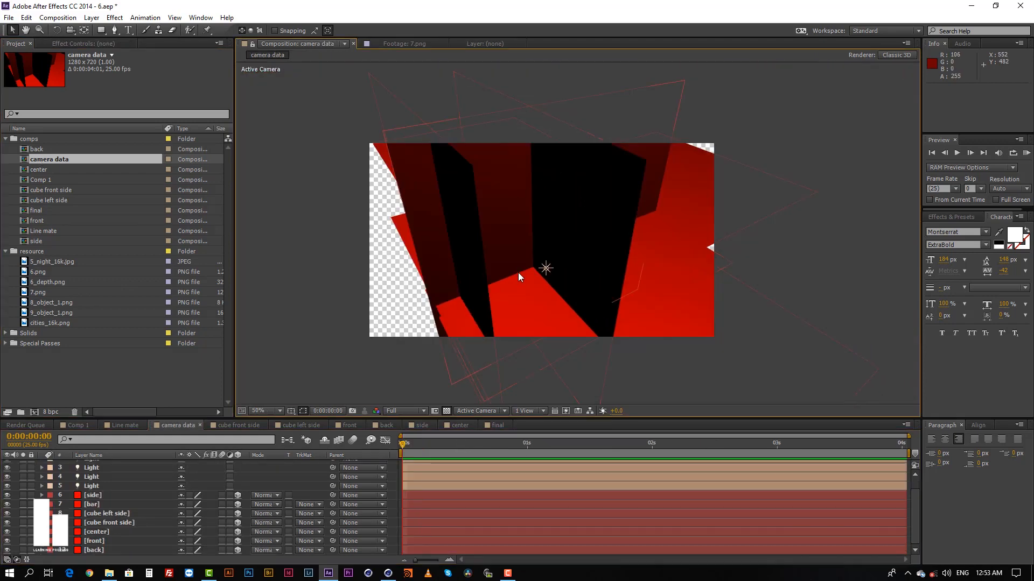
{"action": "scroll", "coordinate": [525, 271], "scroll_direction": "up", "scroll_amount": 1}
{"action": "middle_click_drag", "start_coordinate": [556, 252], "coordinate": [602, 265]}
{"action": "scroll", "coordinate": [426, 496], "scroll_direction": "up", "scroll_amount": 1}
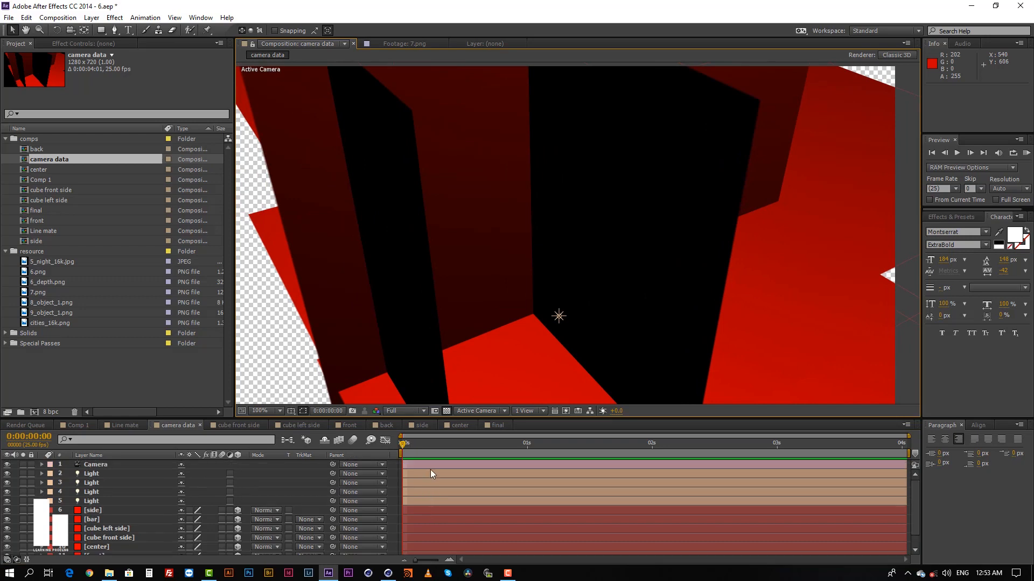
Inspect the Camera, a Light and the side solid in the camera data composition by selecting each one, and clear the selection.
{"action": "left_click", "coordinate": [432, 464]}
{"action": "scroll", "coordinate": [513, 242], "scroll_direction": "down", "scroll_amount": 1}
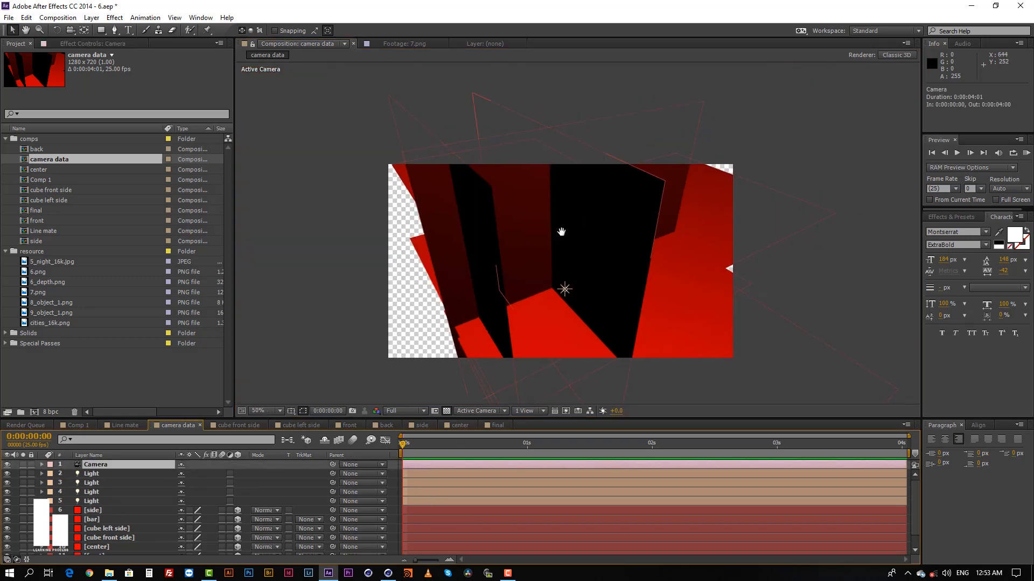
{"action": "scroll", "coordinate": [438, 480], "scroll_direction": "down", "scroll_amount": 1}
{"action": "scroll", "coordinate": [438, 481], "scroll_direction": "up", "scroll_amount": 1}
{"action": "scroll", "coordinate": [437, 481], "scroll_direction": "down", "scroll_amount": 1}
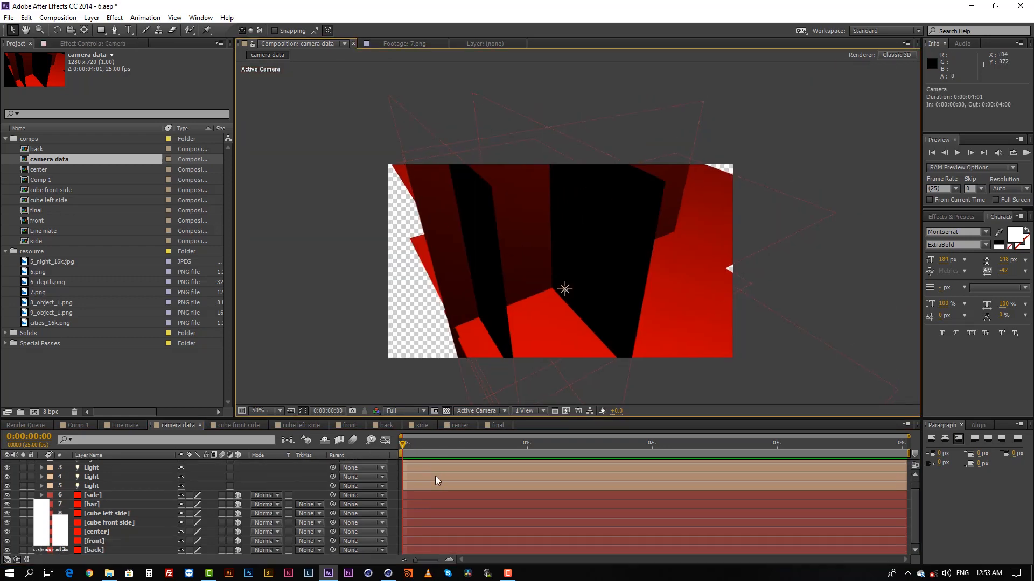
{"action": "scroll", "coordinate": [436, 480], "scroll_direction": "up", "scroll_amount": 1}
{"action": "left_click", "coordinate": [101, 477]}
{"action": "scroll", "coordinate": [103, 509], "scroll_direction": "down", "scroll_amount": 2}
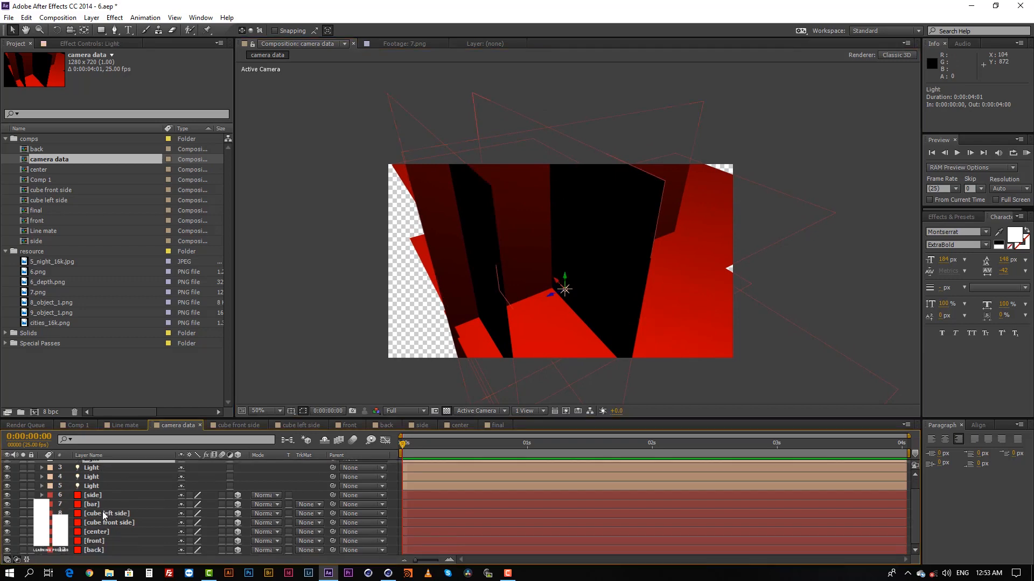
{"action": "left_click", "coordinate": [95, 496]}
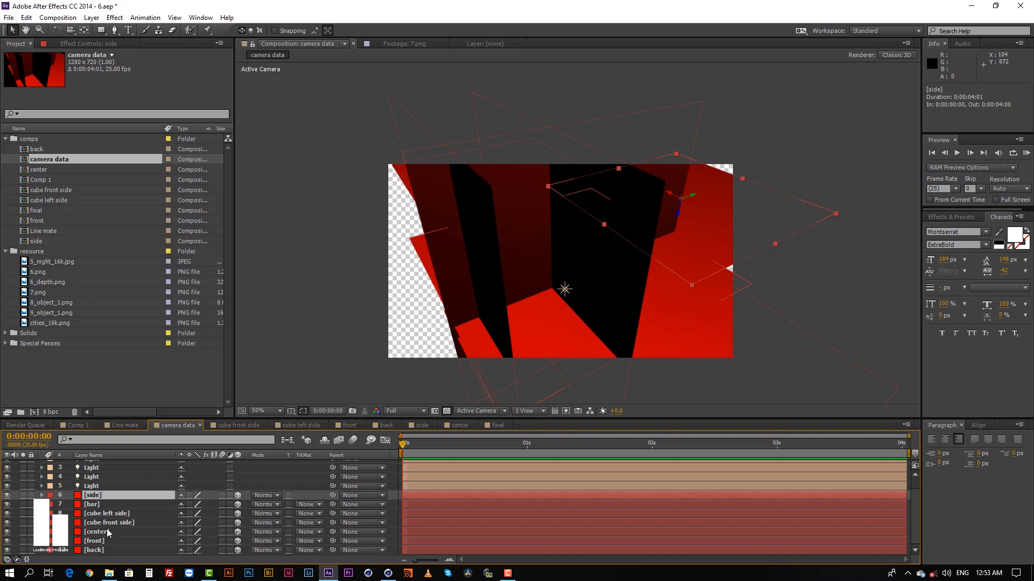
{"action": "key", "text": "F2"}
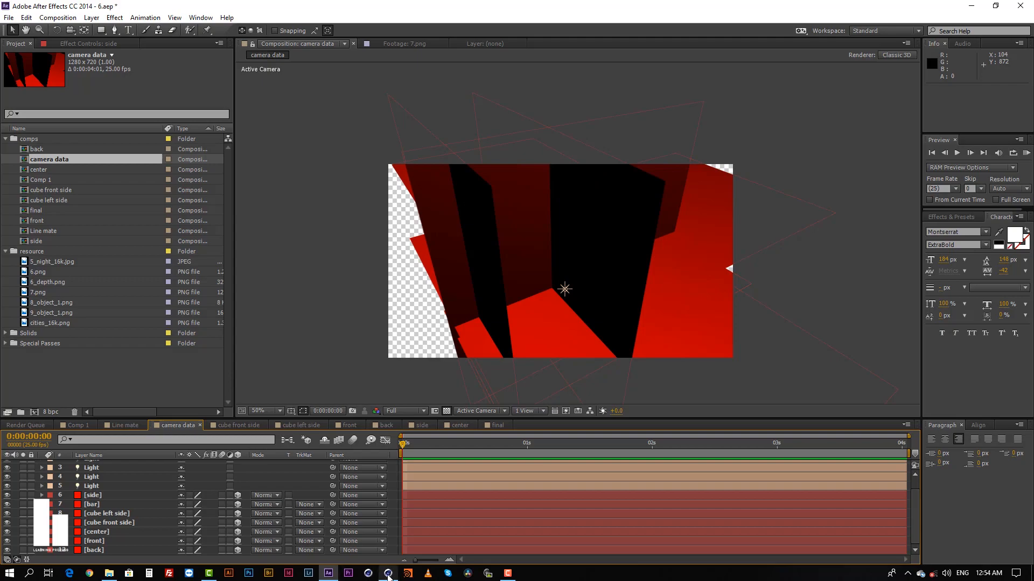
Switch to Cinema 4D and unhide the Null.4 group that holds the side, bar, cube, center, front and back planes.
{"action": "left_click", "coordinate": [388, 574]}
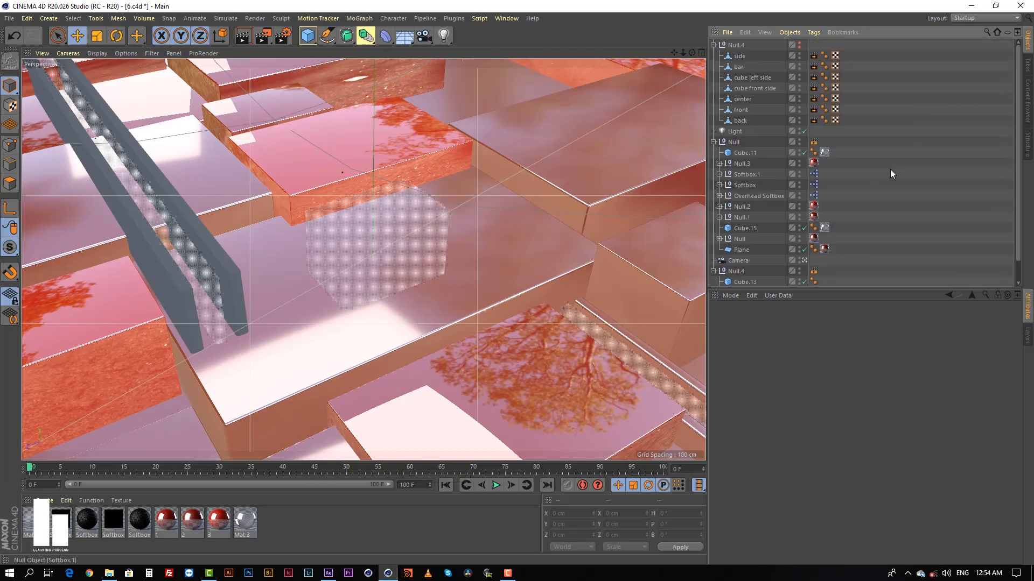
{"action": "left_click", "coordinate": [733, 45]}
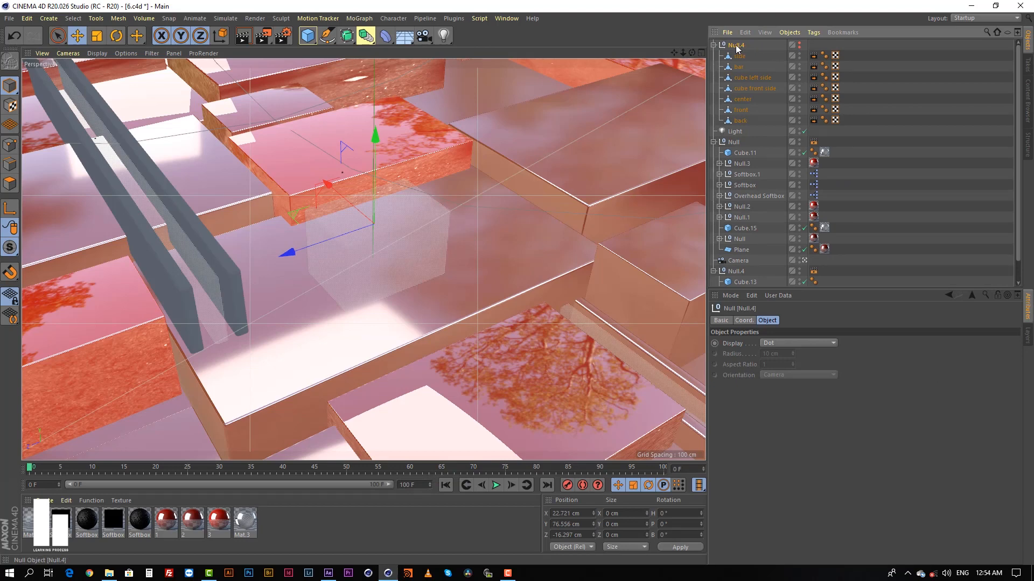
{"action": "left_click", "coordinate": [799, 43]}
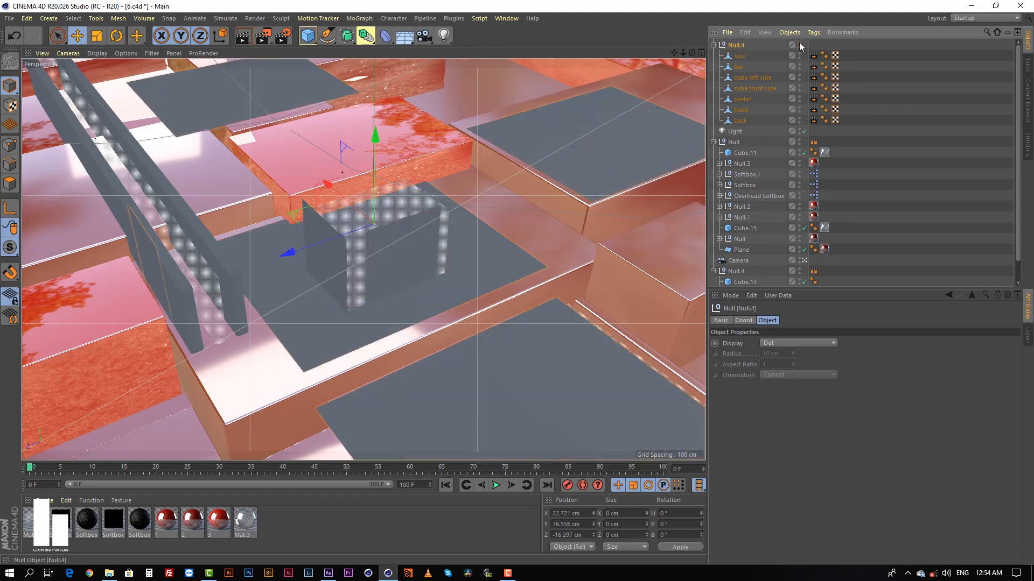
{"action": "left_click", "coordinate": [842, 61]}
Select each plane in the Null.4 group in turn, from side through back, to identify its location in the scene.
{"action": "left_click", "coordinate": [735, 45]}
{"action": "left_click", "coordinate": [739, 56]}
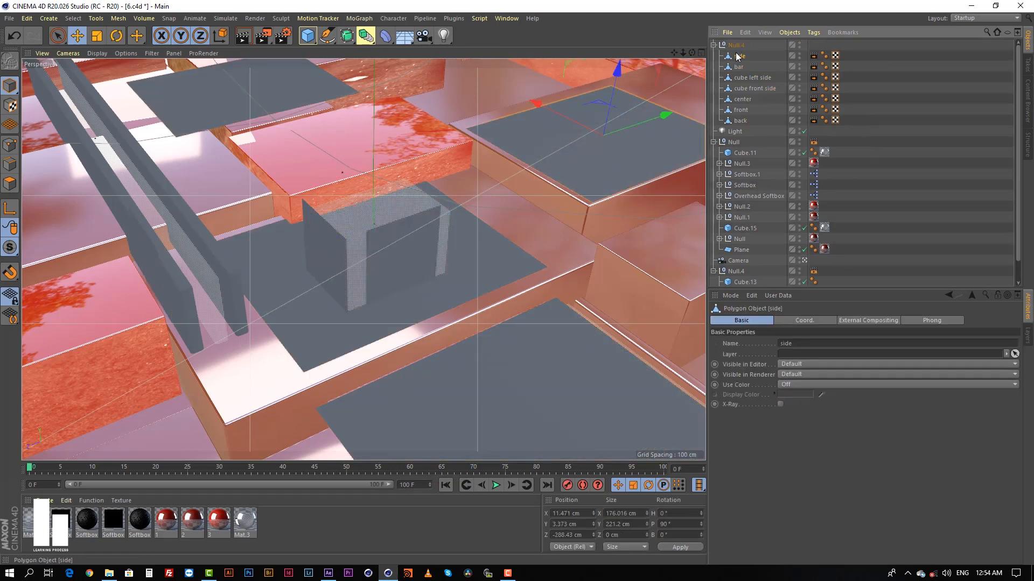
{"action": "left_click", "coordinate": [740, 67]}
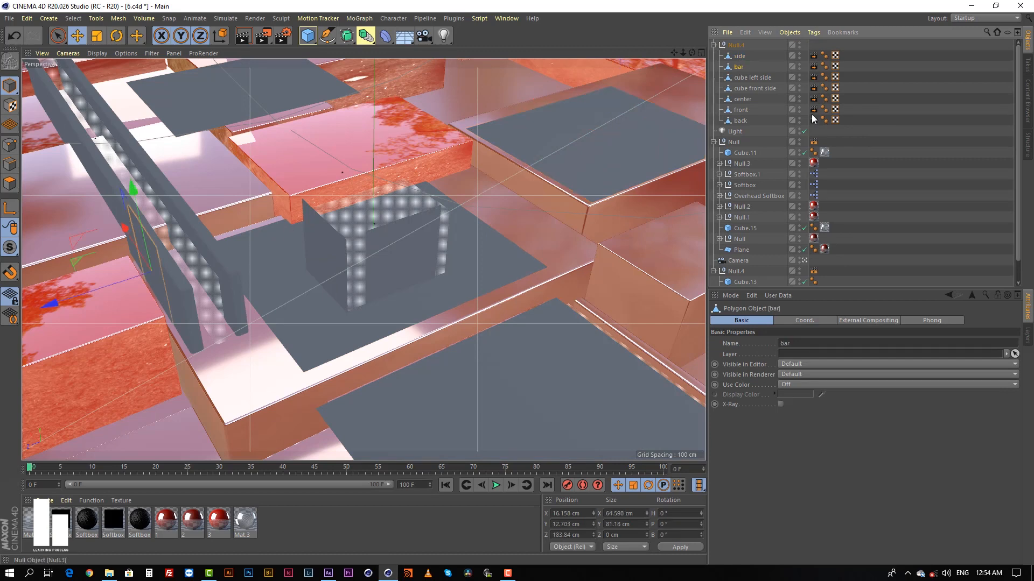
{"action": "left_click", "coordinate": [747, 79]}
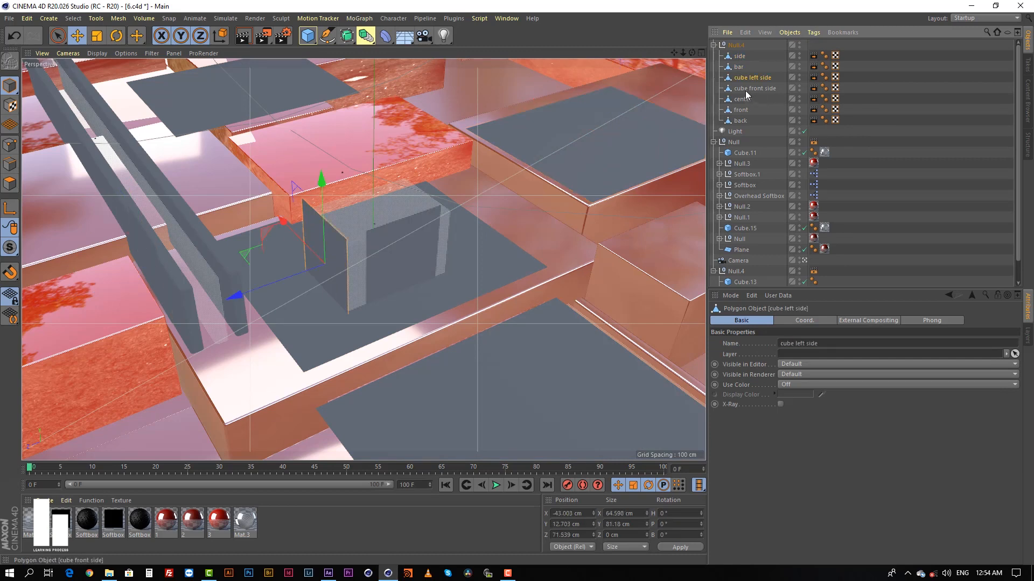
{"action": "left_click", "coordinate": [745, 89]}
{"action": "left_click", "coordinate": [741, 98]}
{"action": "left_click", "coordinate": [740, 110]}
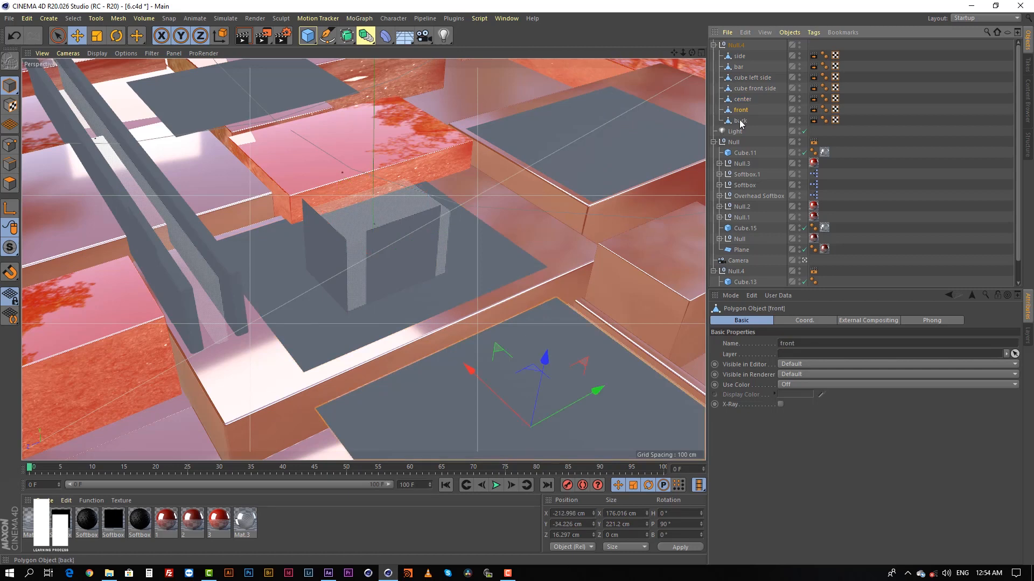
{"action": "left_click", "coordinate": [740, 121]}
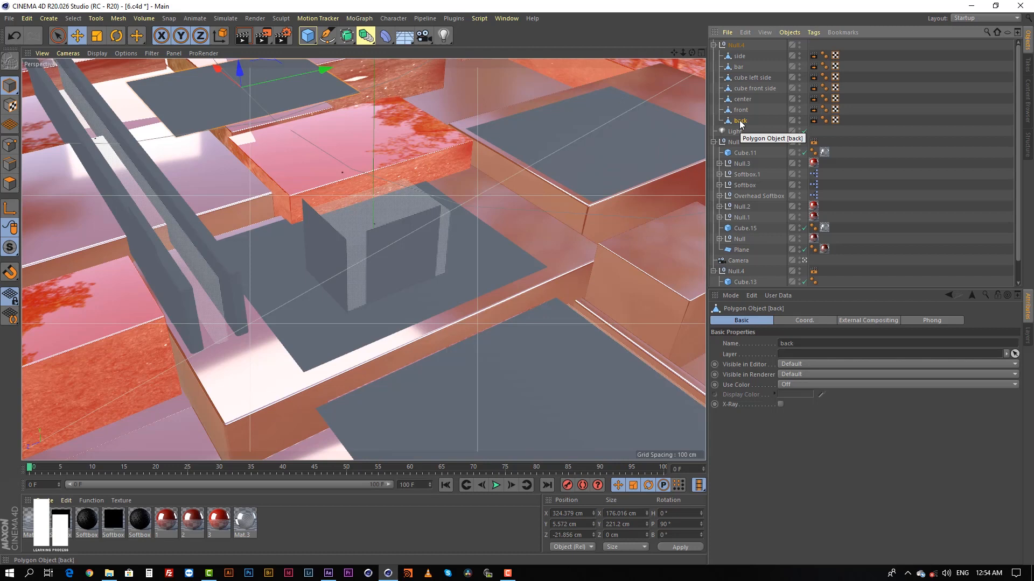
Point out the cube left side, side, back and front planes directly in the viewport, and clear the selection.
{"action": "left_click", "coordinate": [283, 288]}
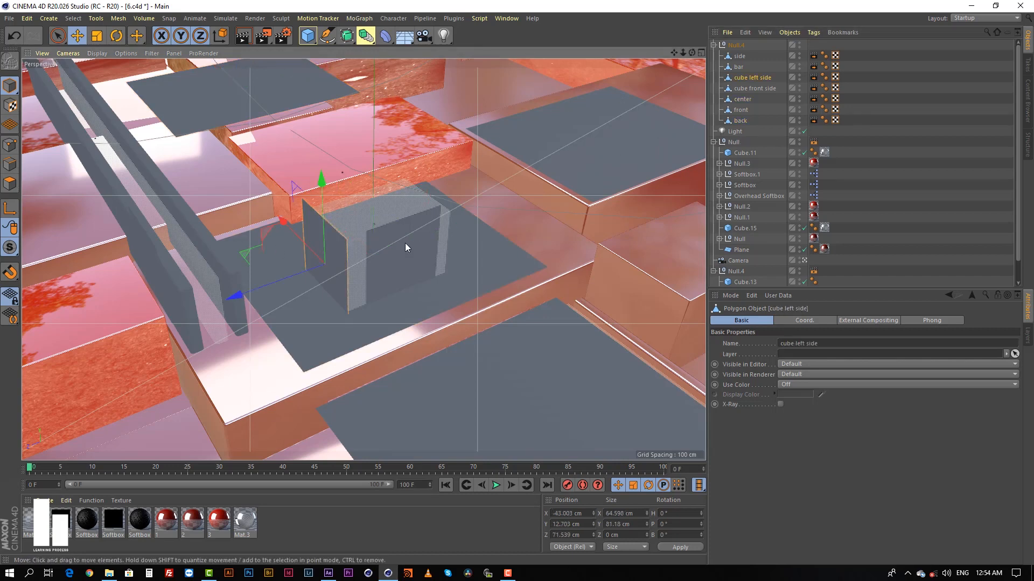
{"action": "left_click", "coordinate": [611, 155]}
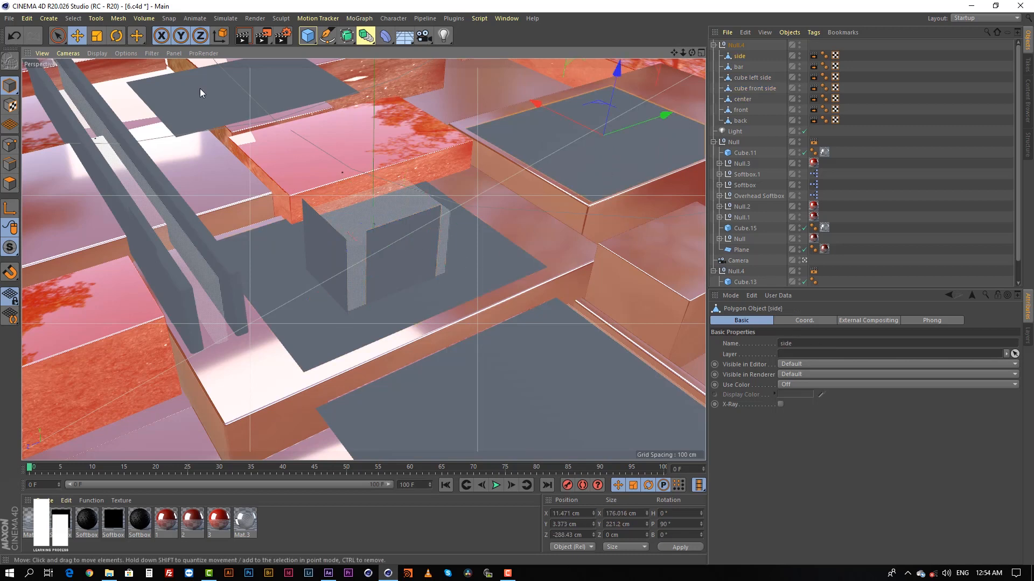
{"action": "left_click", "coordinate": [200, 93]}
{"action": "left_click", "coordinate": [499, 413]}
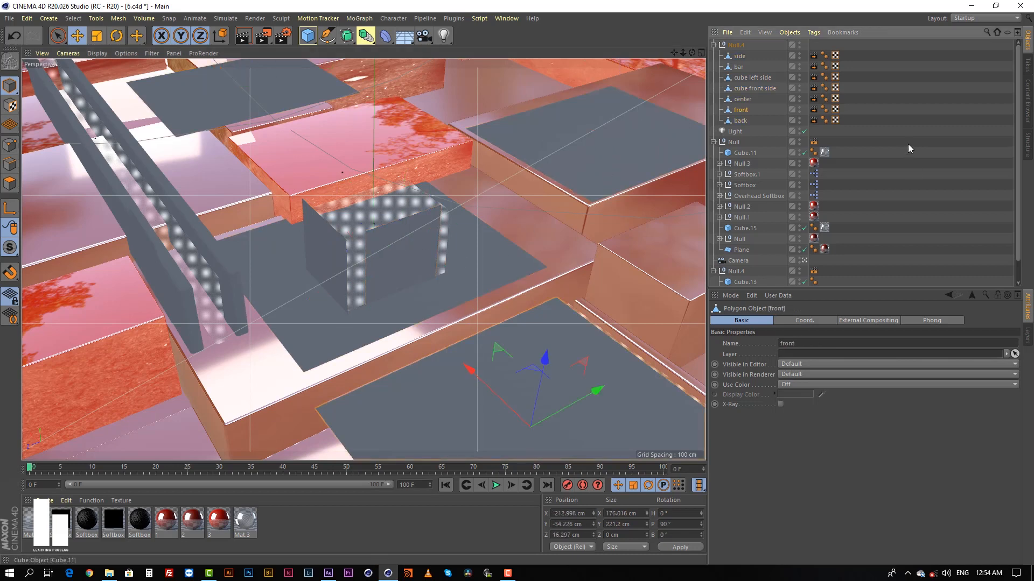
{"action": "left_click", "coordinate": [908, 144]}
Examine the side plane's External Compositing tag properties and show External Compositing among the available Cinema 4D tags.
{"action": "left_click", "coordinate": [739, 57]}
{"action": "left_click", "coordinate": [812, 55]}
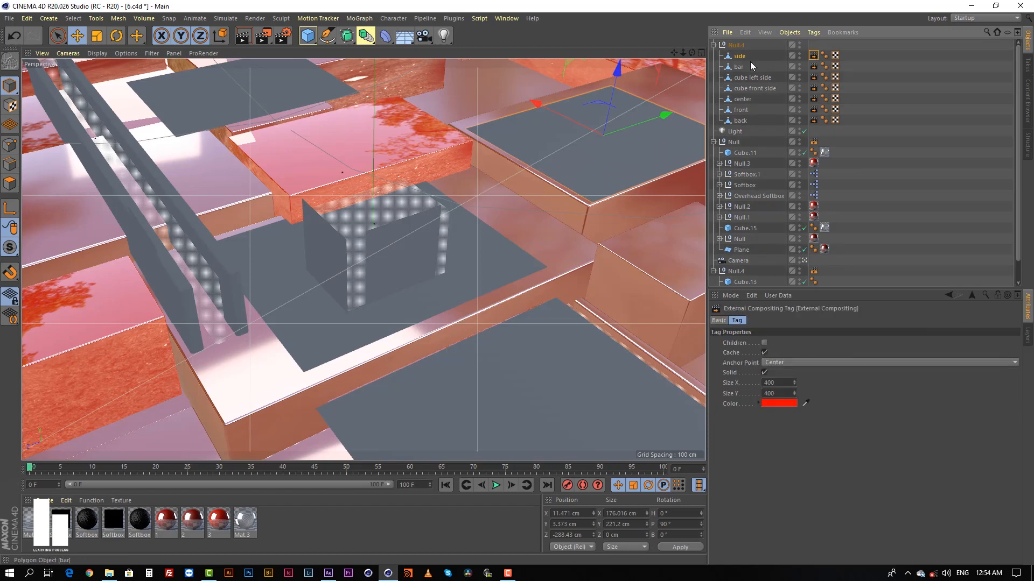
{"action": "right_click", "coordinate": [740, 58]}
{"action": "mouse_move", "coordinate": [813, 63]}
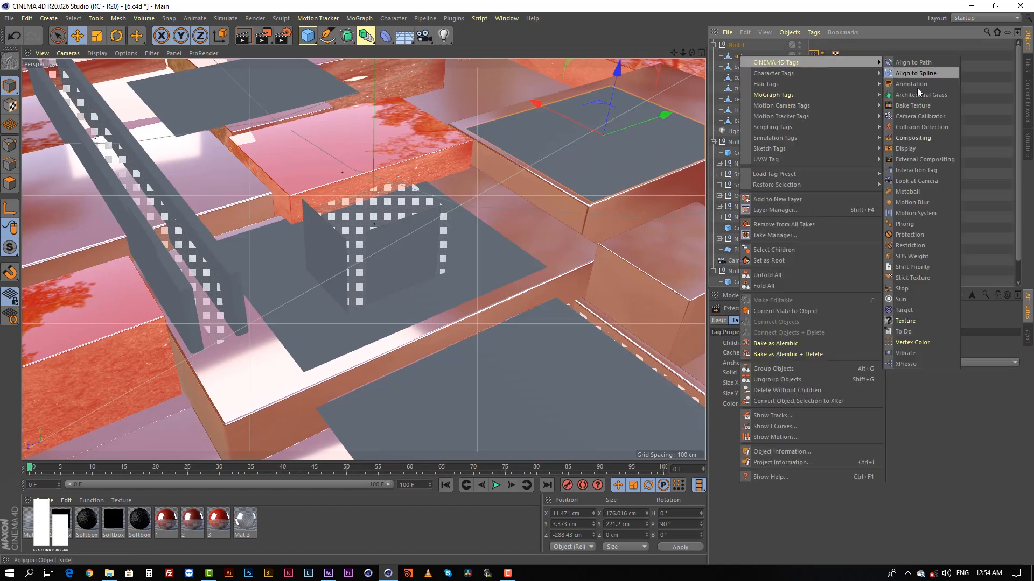
{"action": "left_click", "coordinate": [928, 159]}
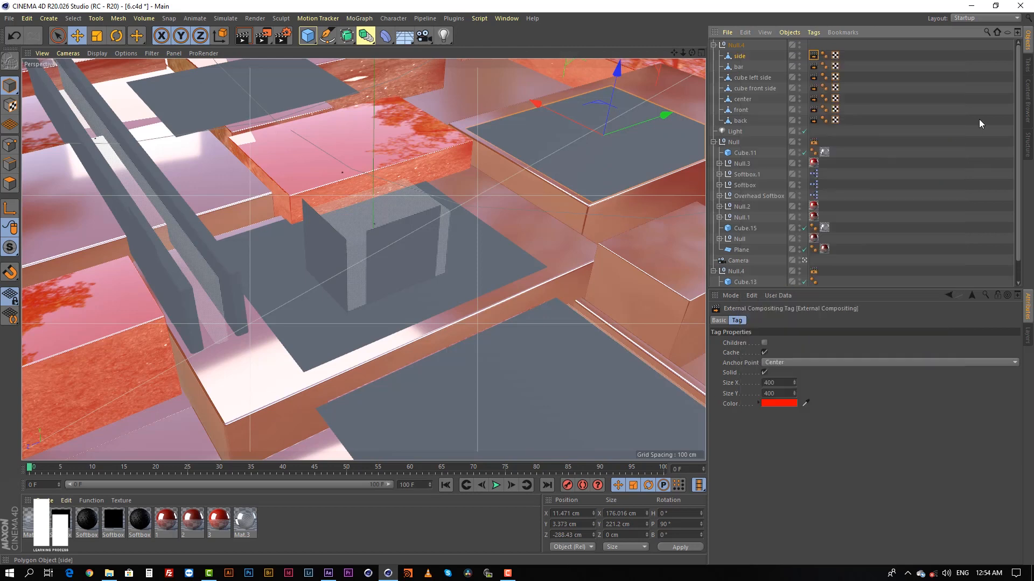
{"action": "left_click", "coordinate": [890, 91]}
Compare the External Compositing tags on the side, bar, center and back planes.
{"action": "left_click", "coordinate": [813, 56]}
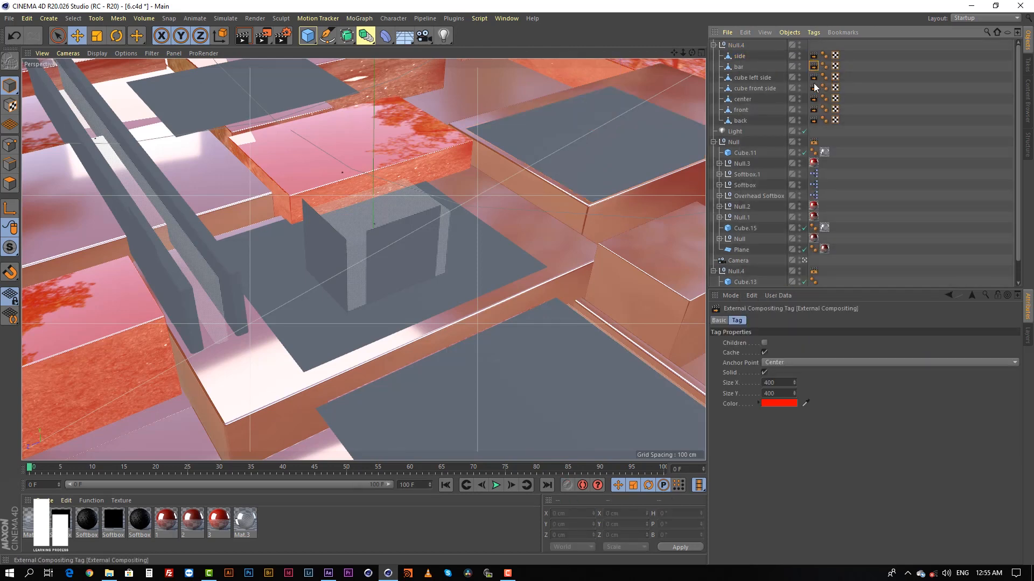
{"action": "left_click", "coordinate": [813, 98]}
{"action": "left_click", "coordinate": [814, 120]}
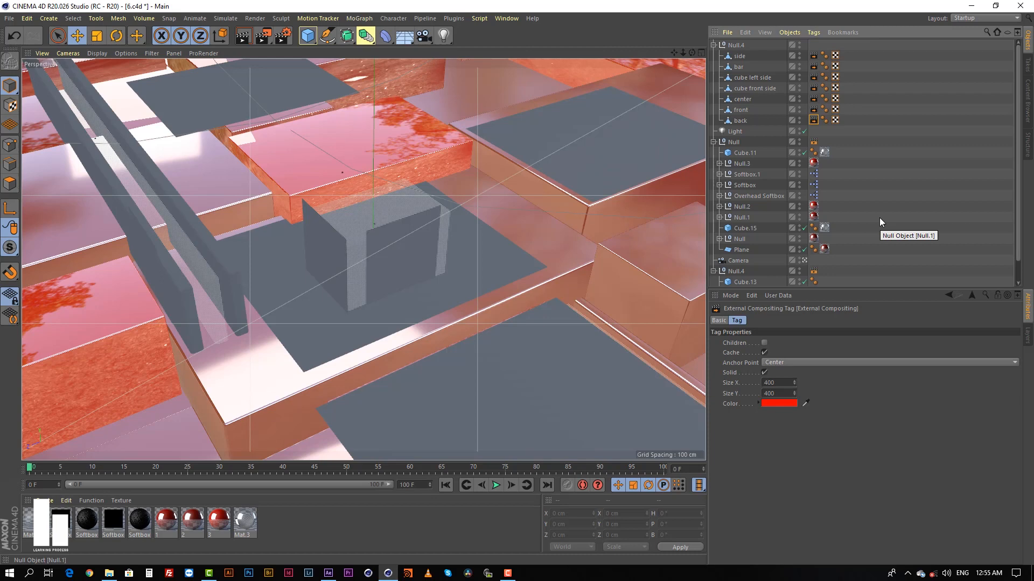
Open the render settings and review the Save options for the regular image, multi-pass image and compositing project file.
{"action": "left_click", "coordinate": [283, 35]}
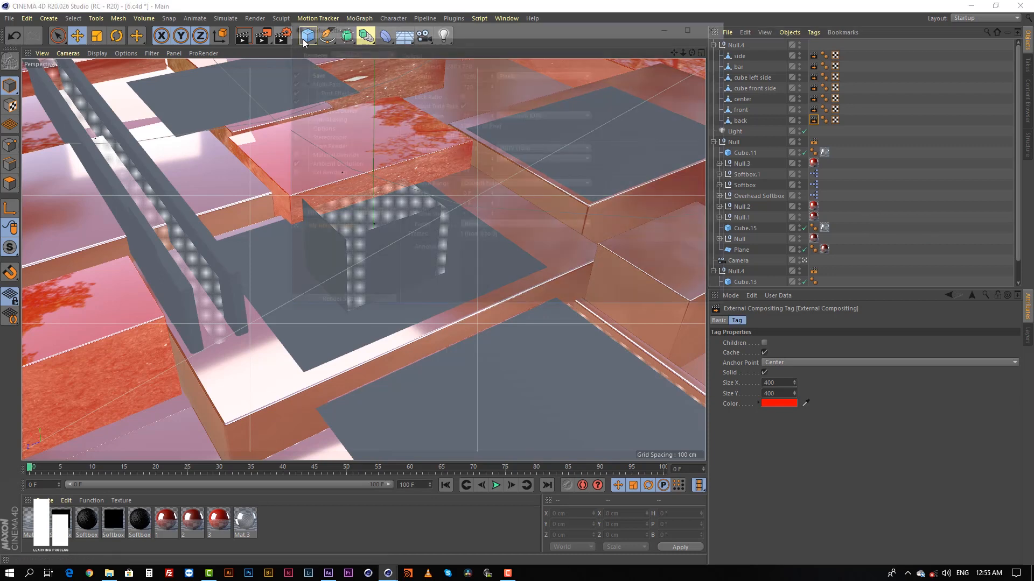
{"action": "left_click_drag", "start_coordinate": [395, 27], "coordinate": [373, 127]}
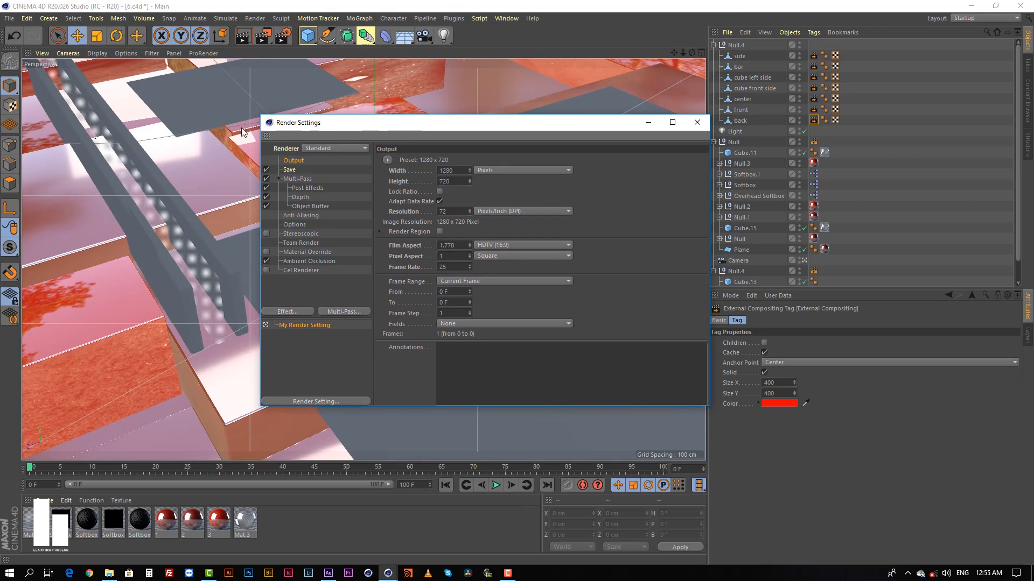
{"action": "left_click", "coordinate": [290, 170]}
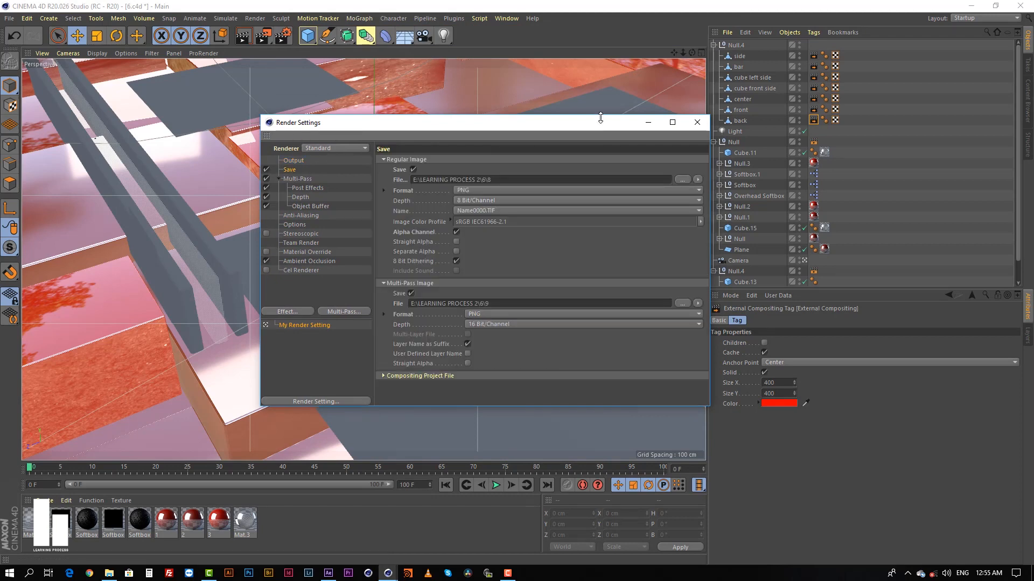
{"action": "left_click_drag", "start_coordinate": [579, 125], "coordinate": [532, 120]}
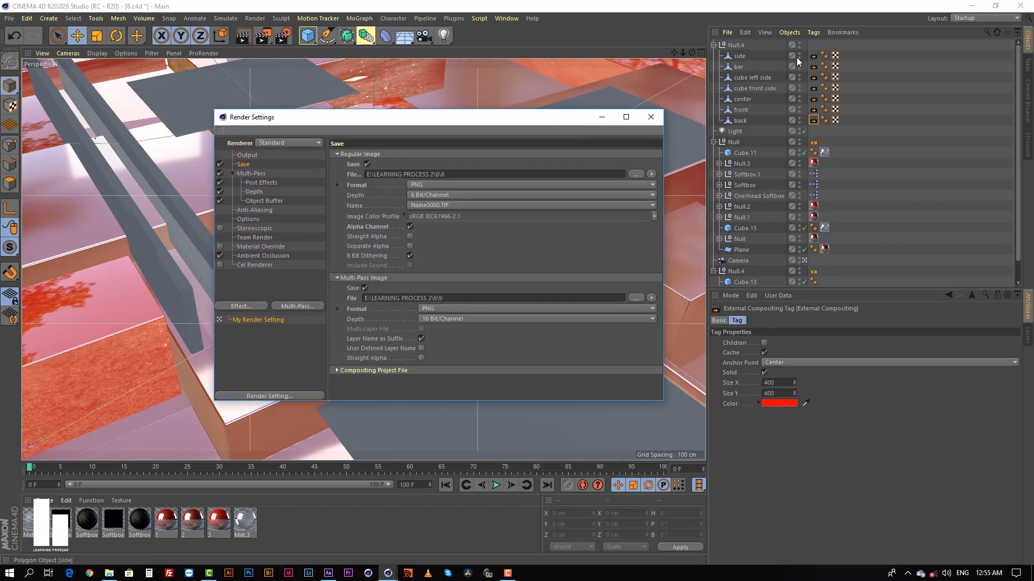
Point out the External Compositing tag type for the side plane again without adding one, keeping the render settings open.
{"action": "left_click", "coordinate": [738, 56]}
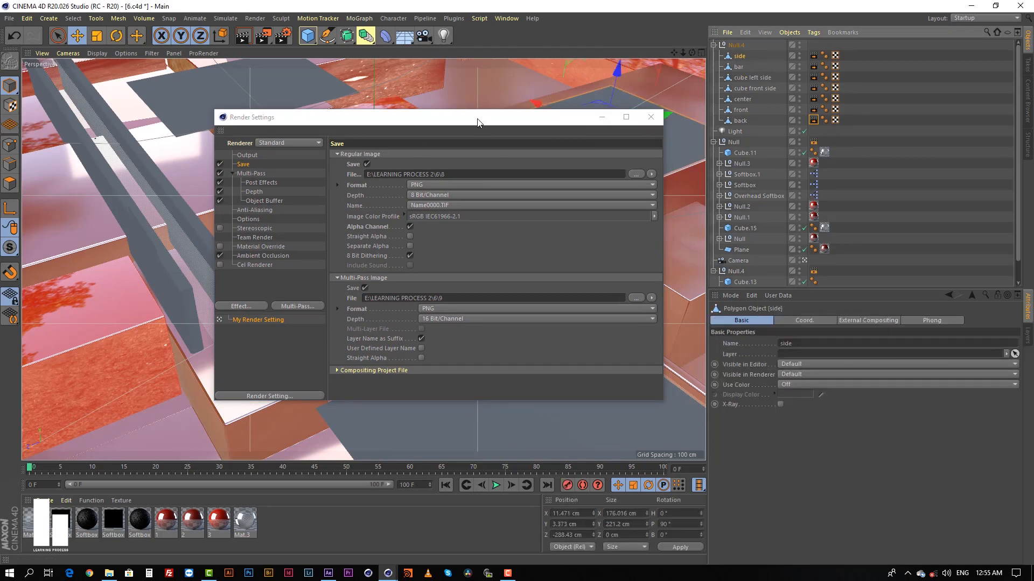
{"action": "left_click_drag", "start_coordinate": [475, 122], "coordinate": [453, 125]}
{"action": "right_click", "coordinate": [742, 55]}
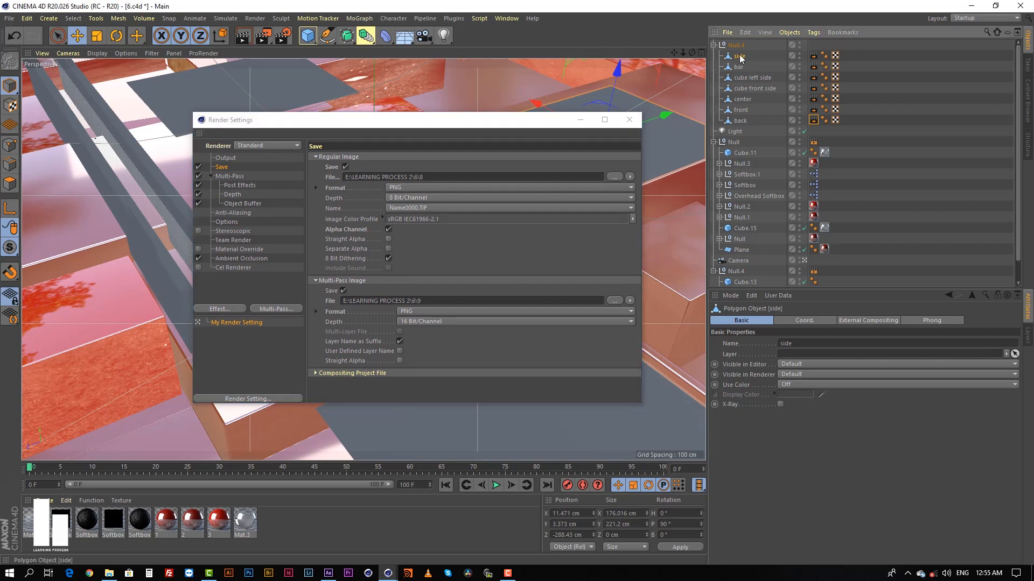
{"action": "mouse_move", "coordinate": [813, 62]}
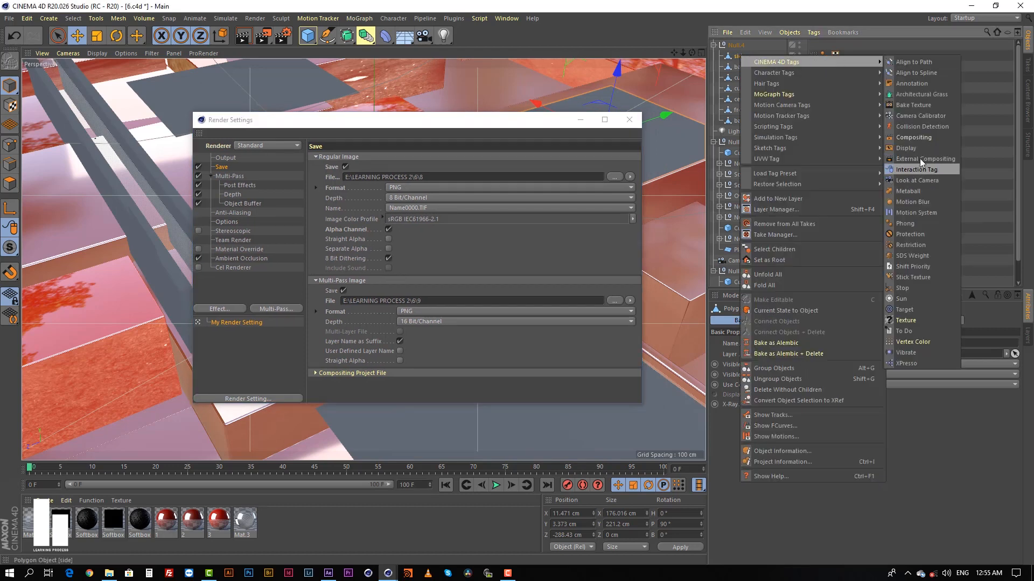
{"action": "left_click", "coordinate": [980, 115]}
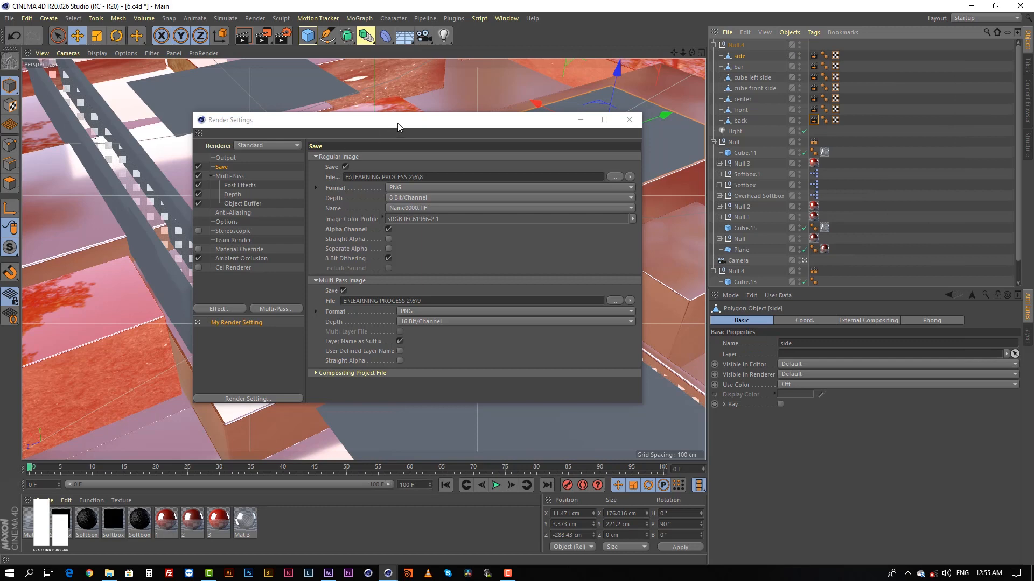
Review the Depth and Object Buffer passes in the render settings, and close the settings.
{"action": "left_click_drag", "start_coordinate": [396, 122], "coordinate": [452, 125]}
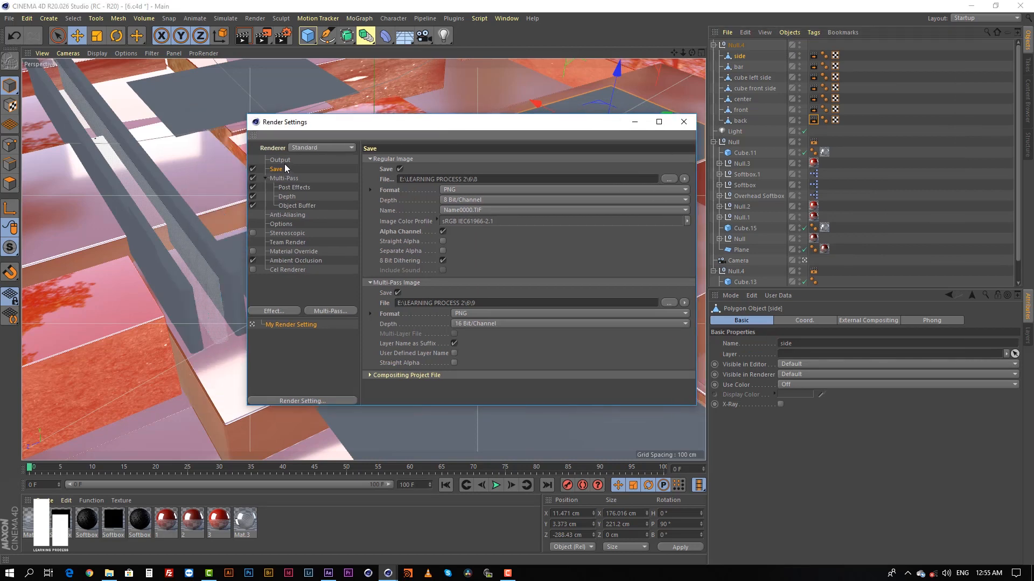
{"action": "left_click", "coordinate": [291, 197]}
{"action": "left_click", "coordinate": [297, 206]}
{"action": "left_click_drag", "start_coordinate": [542, 123], "coordinate": [360, 257]}
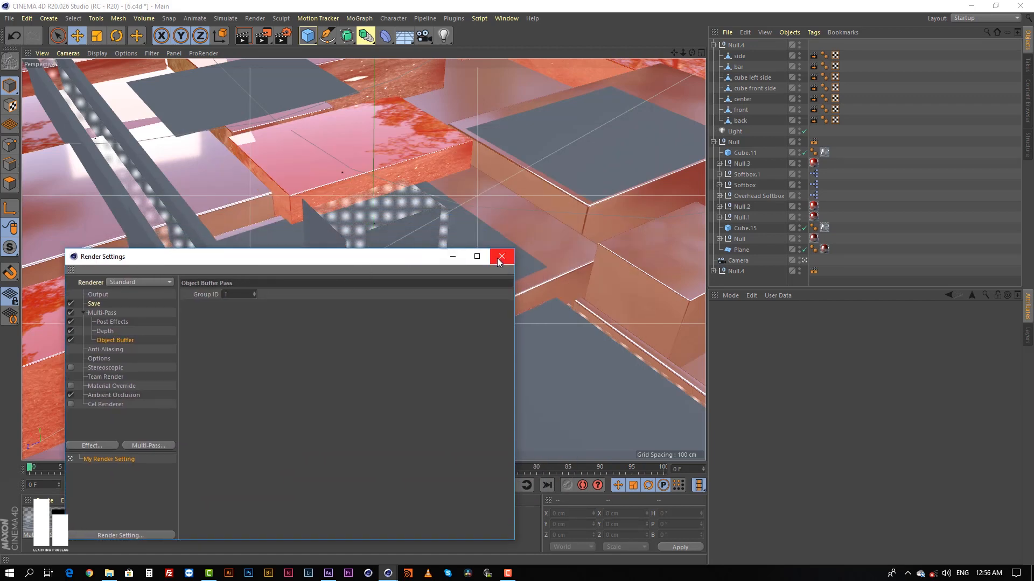
{"action": "left_click", "coordinate": [500, 258]}
Add a Compositing tag to the center cube, Cube.11, and enable object buffer 1 on it.
{"action": "left_click", "coordinate": [371, 207]}
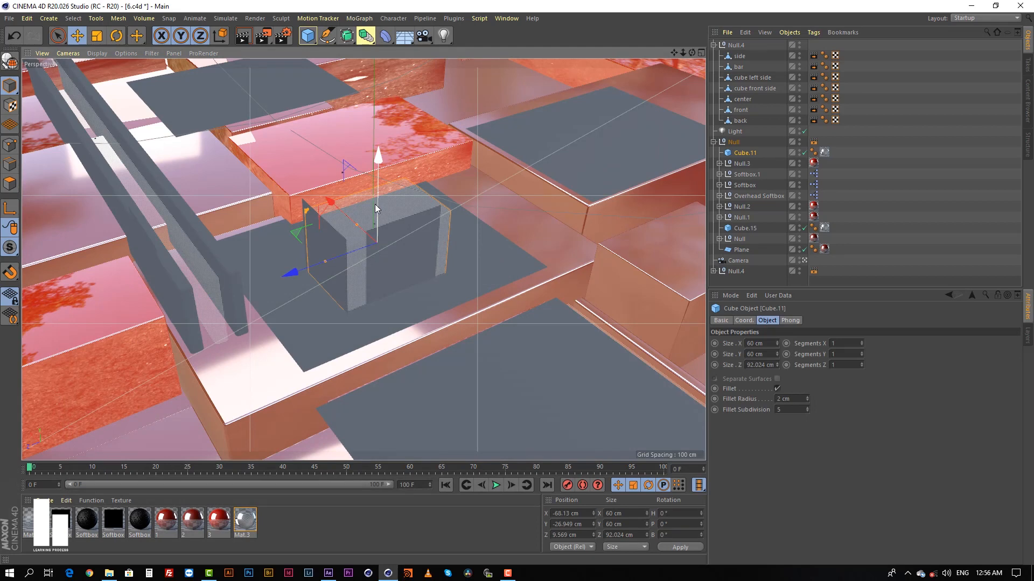
{"action": "right_click", "coordinate": [740, 154]}
{"action": "mouse_move", "coordinate": [808, 144]}
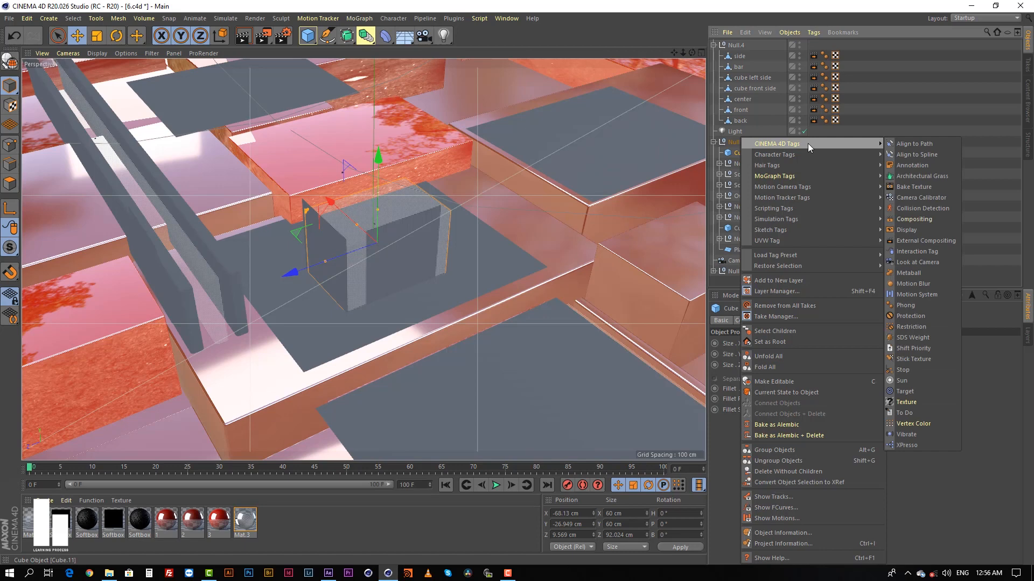
{"action": "left_click", "coordinate": [913, 220]}
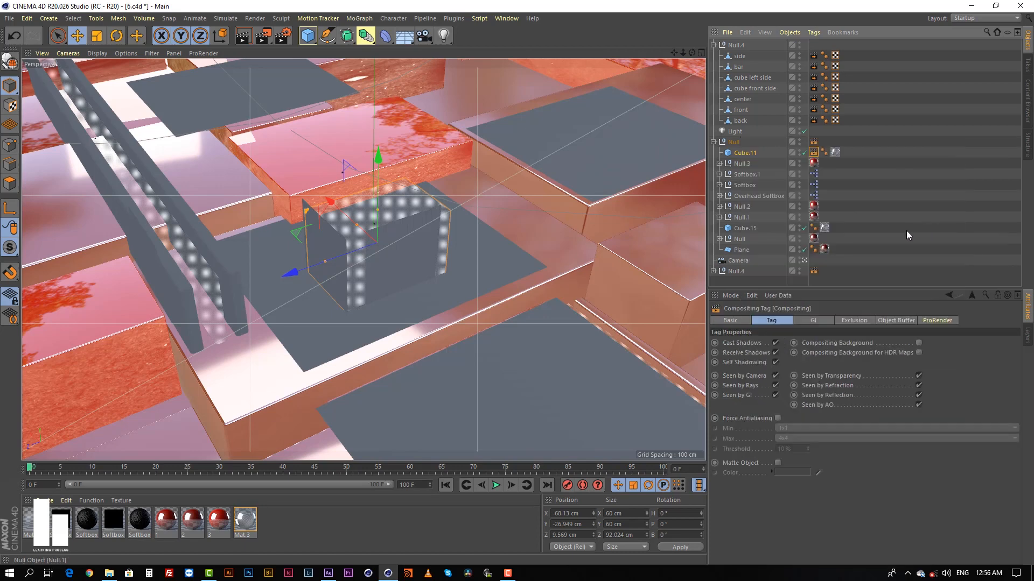
{"action": "left_click", "coordinate": [896, 320]}
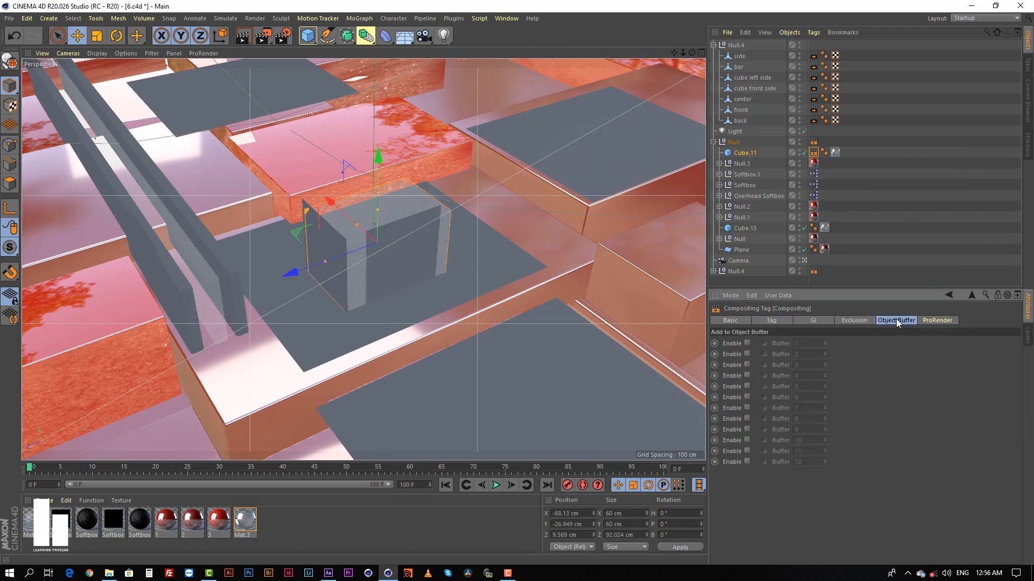
{"action": "left_click", "coordinate": [851, 196]}
{"action": "left_click", "coordinate": [813, 153]}
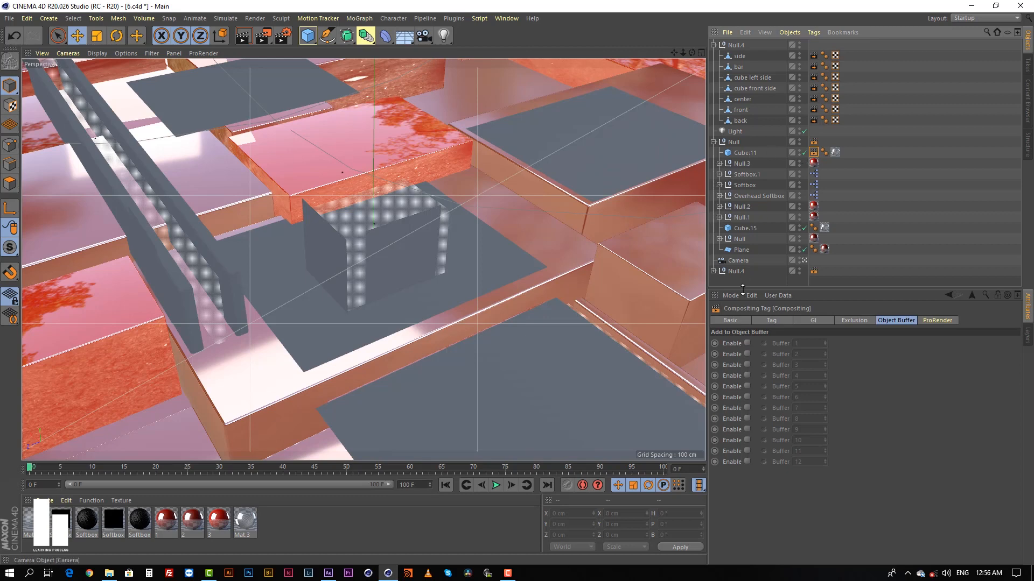
{"action": "left_click", "coordinate": [746, 343]}
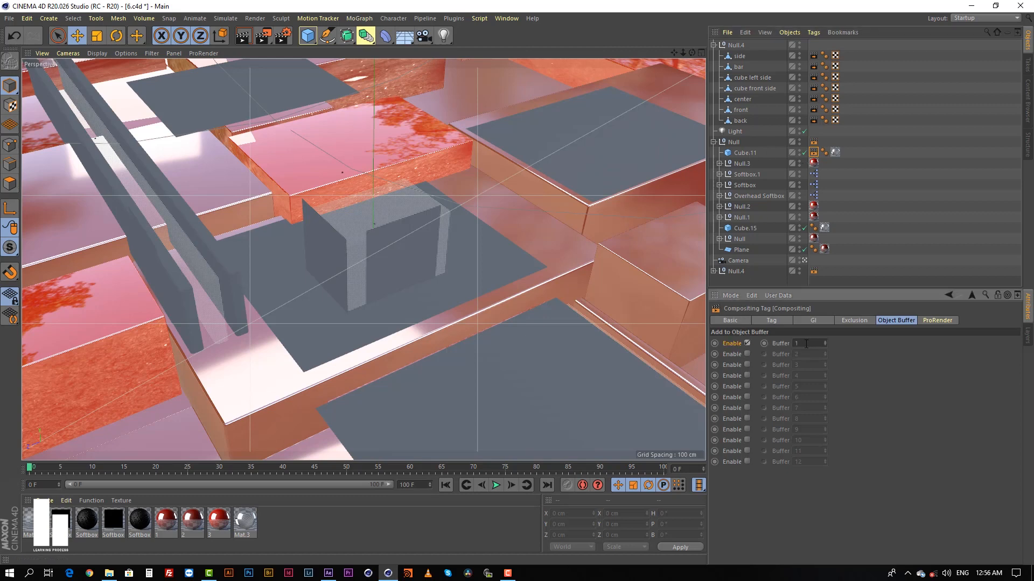
Compare the object buffer settings of the Compositing tags on the Null.4 bars group and on Cube.11.
{"action": "left_click", "coordinate": [374, 155]}
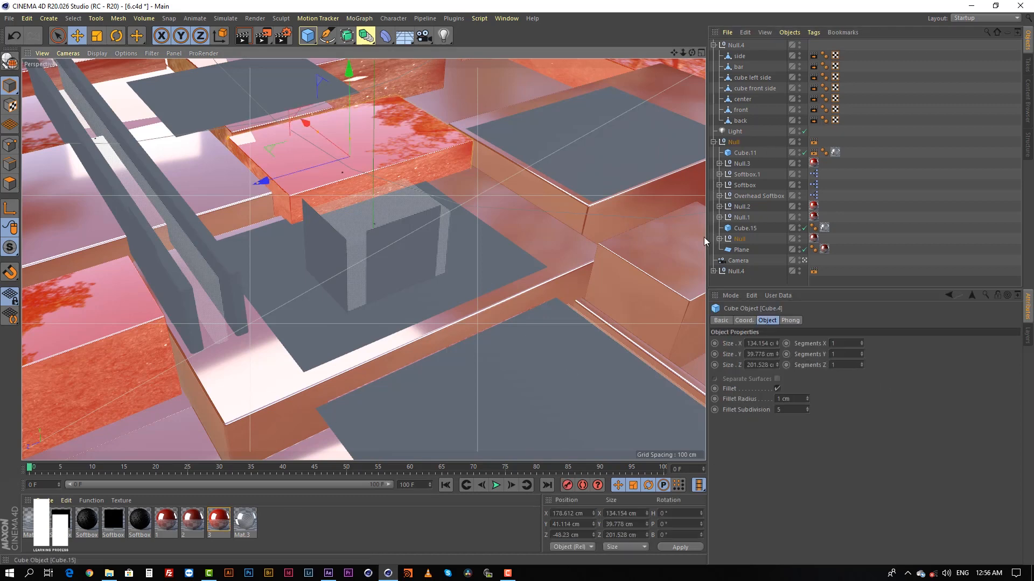
{"action": "left_click", "coordinate": [218, 253]}
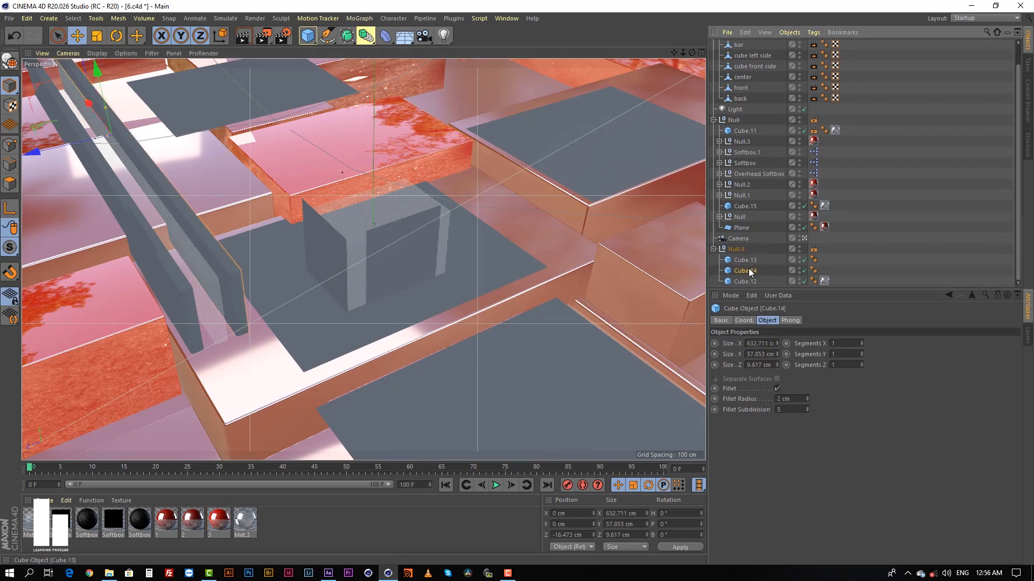
{"action": "right_click", "coordinate": [744, 270]}
{"action": "left_click", "coordinate": [964, 188]}
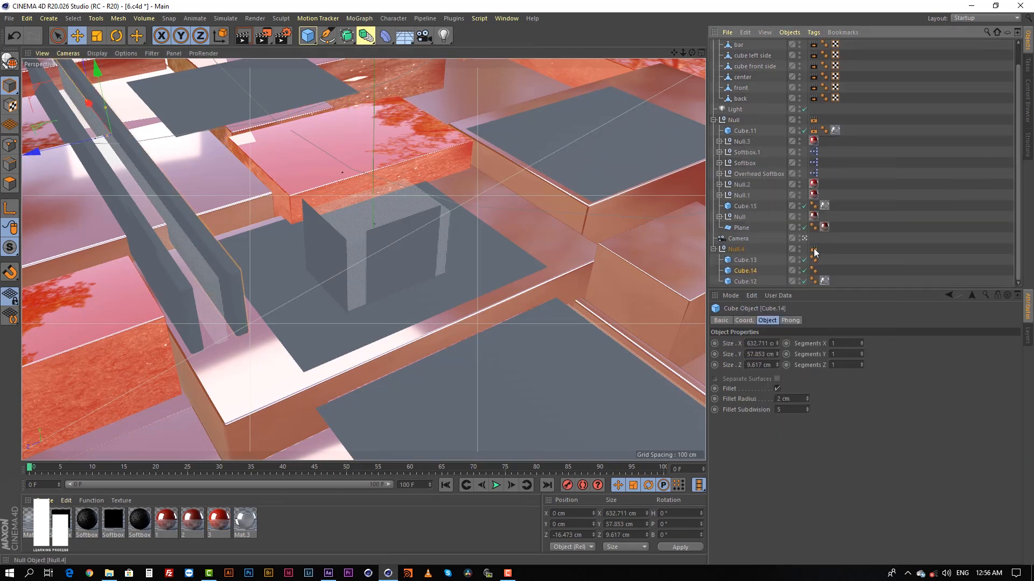
{"action": "left_click", "coordinate": [813, 249]}
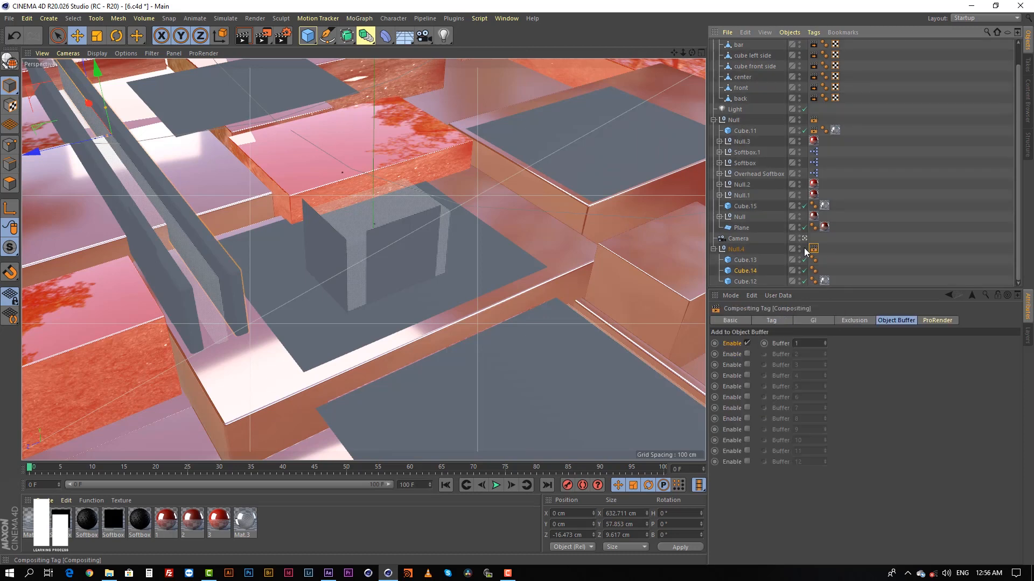
{"action": "left_click", "coordinate": [736, 250]}
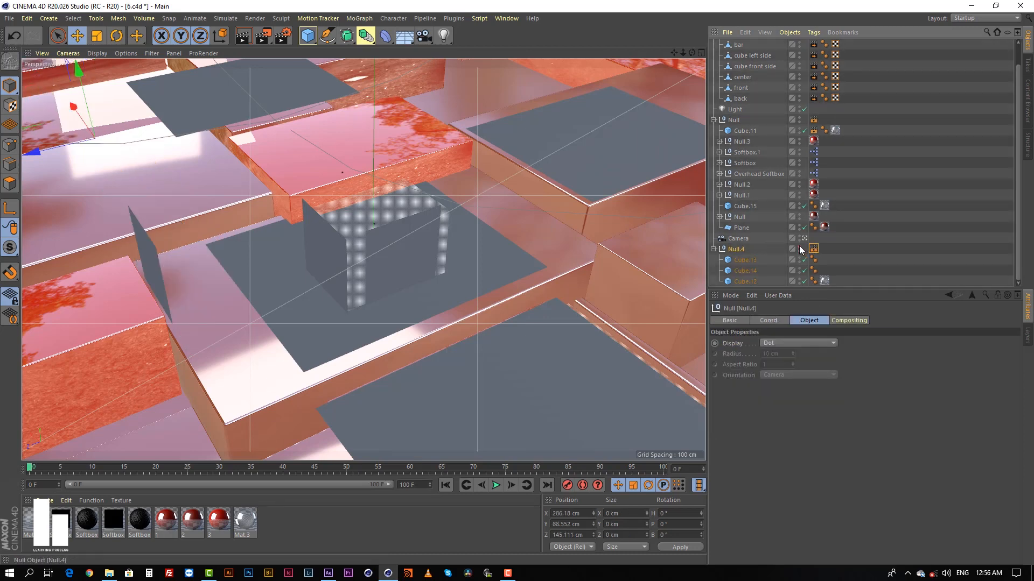
{"action": "left_click", "coordinate": [814, 249]}
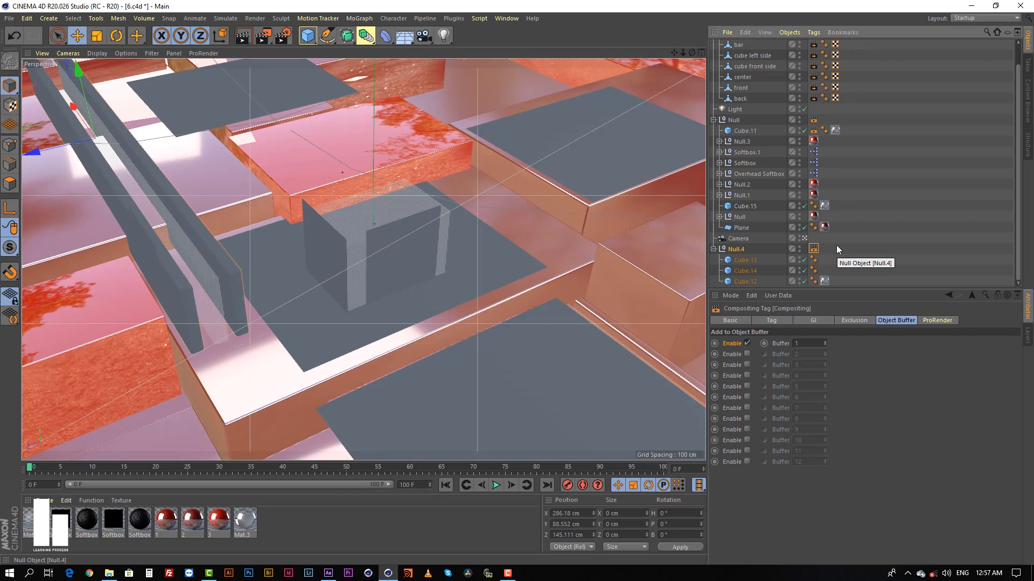
{"action": "left_click", "coordinate": [814, 250]}
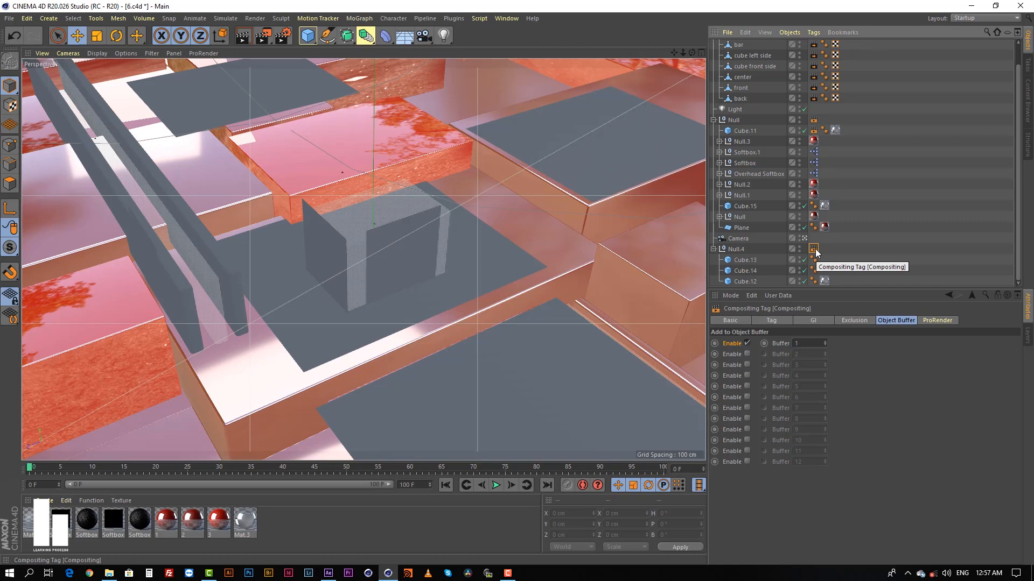
{"action": "left_click", "coordinate": [377, 209]}
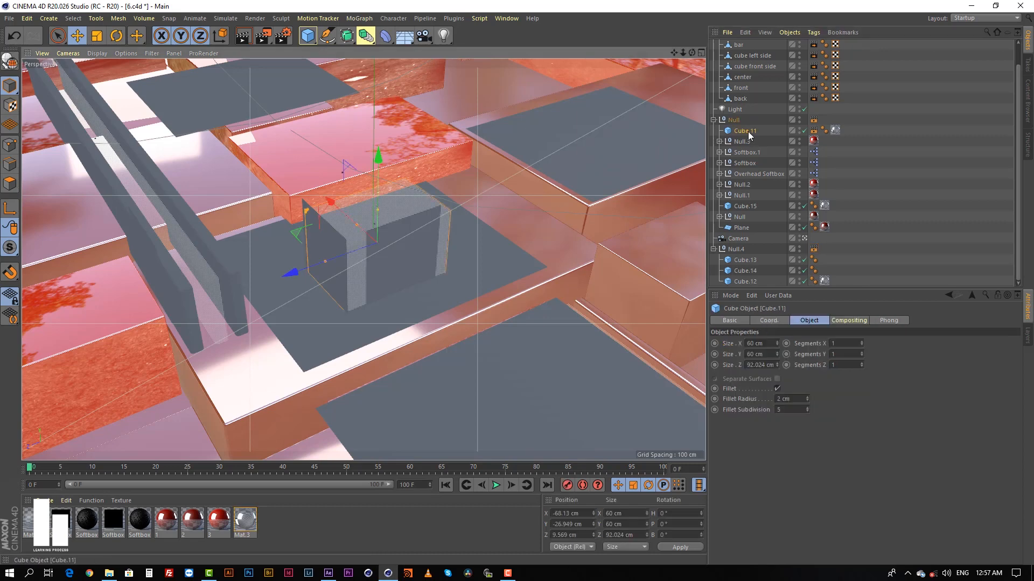
{"action": "left_click", "coordinate": [814, 131]}
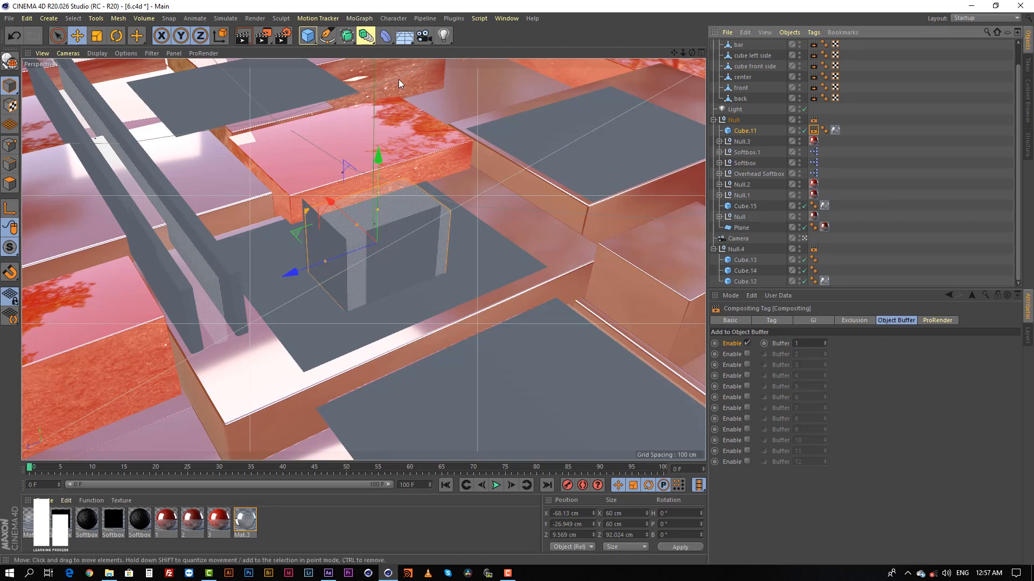
Add a second Object Buffer pass to the multi-pass render settings and set its Group ID to 2.
{"action": "left_click", "coordinate": [284, 39]}
{"action": "left_click_drag", "start_coordinate": [360, 34], "coordinate": [316, 148]}
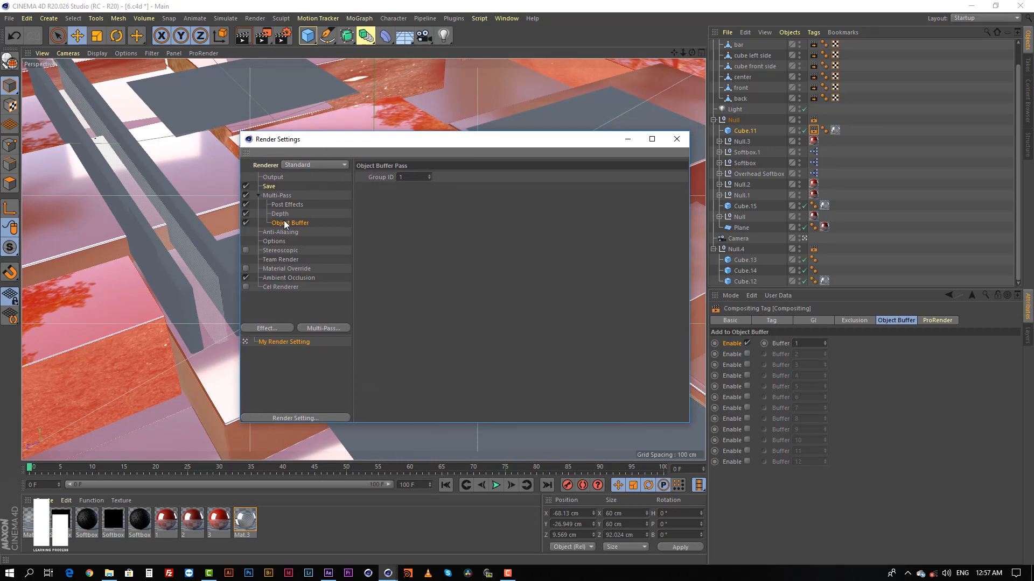
{"action": "left_click", "coordinate": [318, 328]}
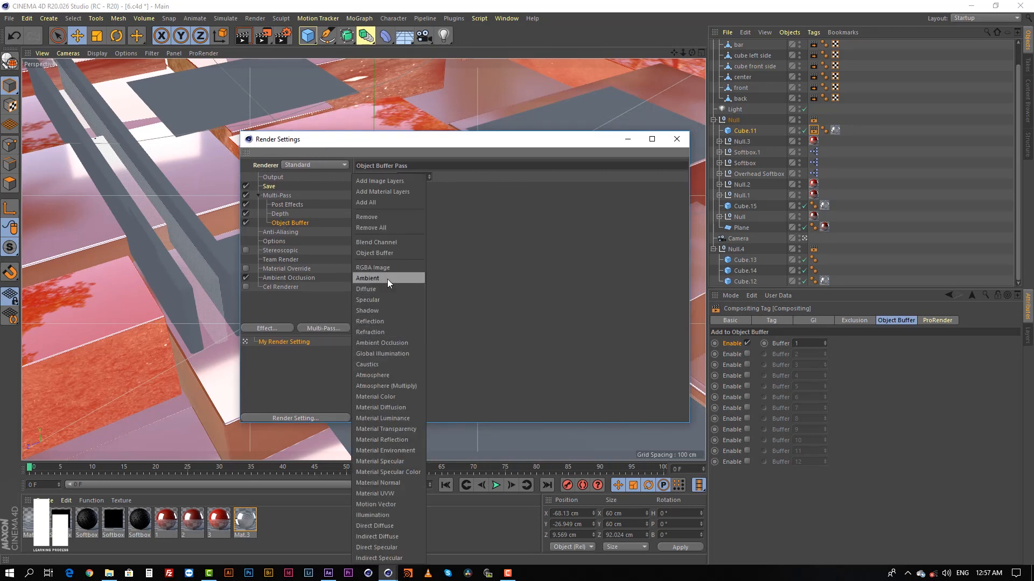
{"action": "left_click", "coordinate": [389, 254]}
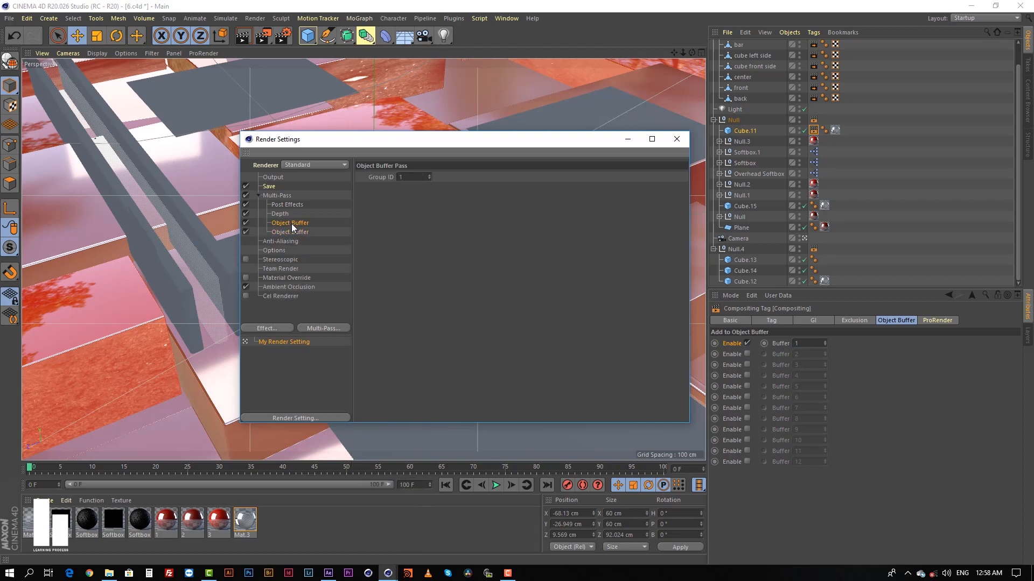
{"action": "left_click", "coordinate": [289, 232]}
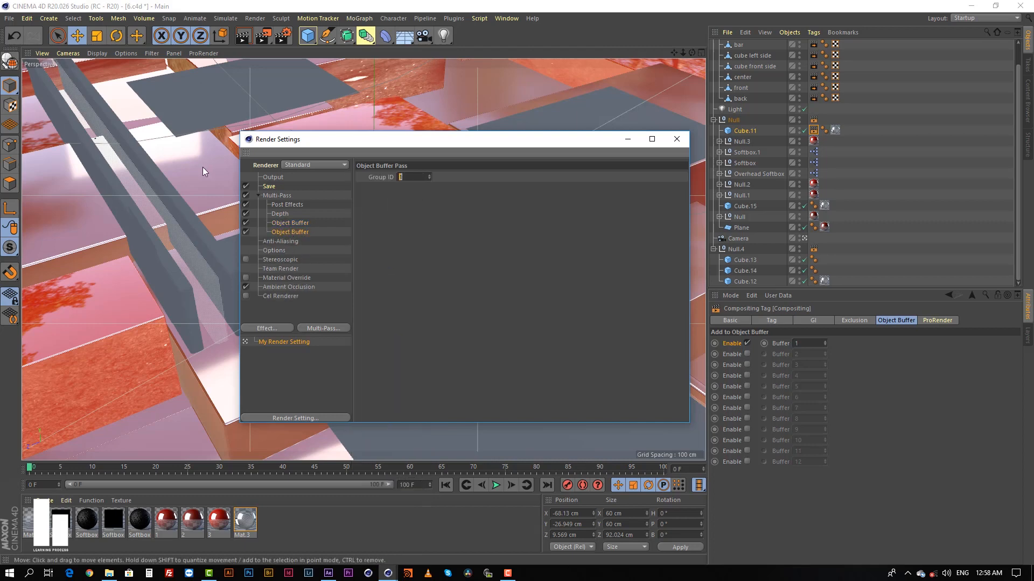
{"action": "type", "text": "2"}
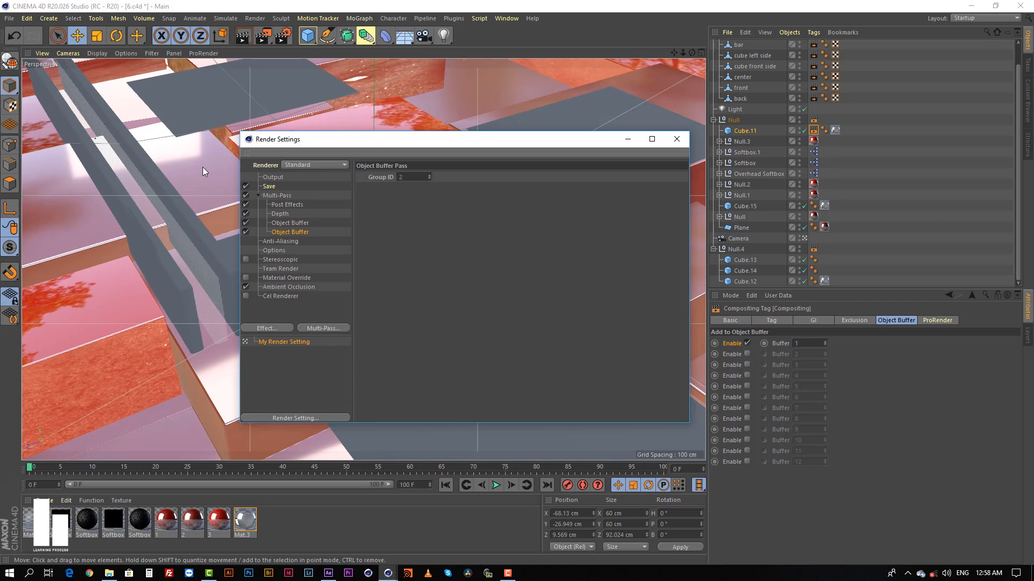
Compare the Group IDs of the two Object Buffer passes in the render settings.
{"action": "left_click", "coordinate": [299, 224]}
{"action": "left_click", "coordinate": [334, 328]}
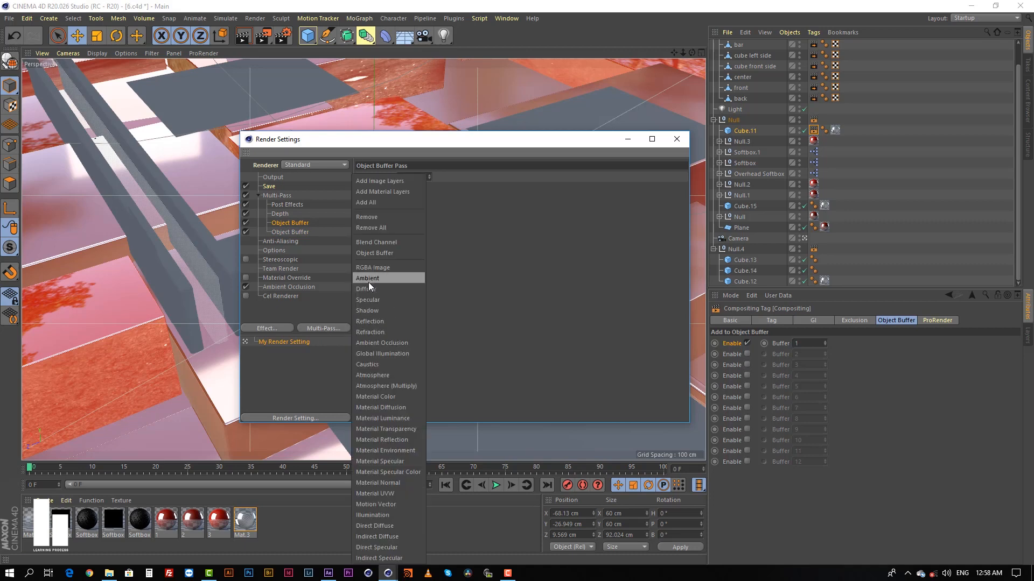
{"action": "left_click", "coordinate": [493, 261]}
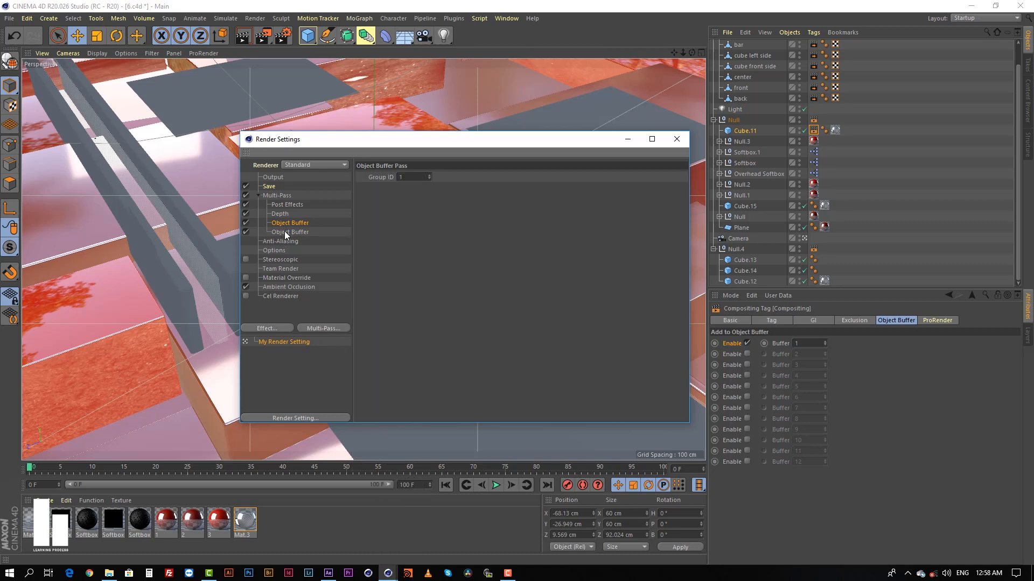
{"action": "left_click", "coordinate": [286, 232]}
{"action": "double_click", "coordinate": [412, 177]}
Disable object buffer 1 and enable buffer 2 on the Null.4 Compositing tag, and check it against the tag on Cube.11.
{"action": "left_click", "coordinate": [817, 132]}
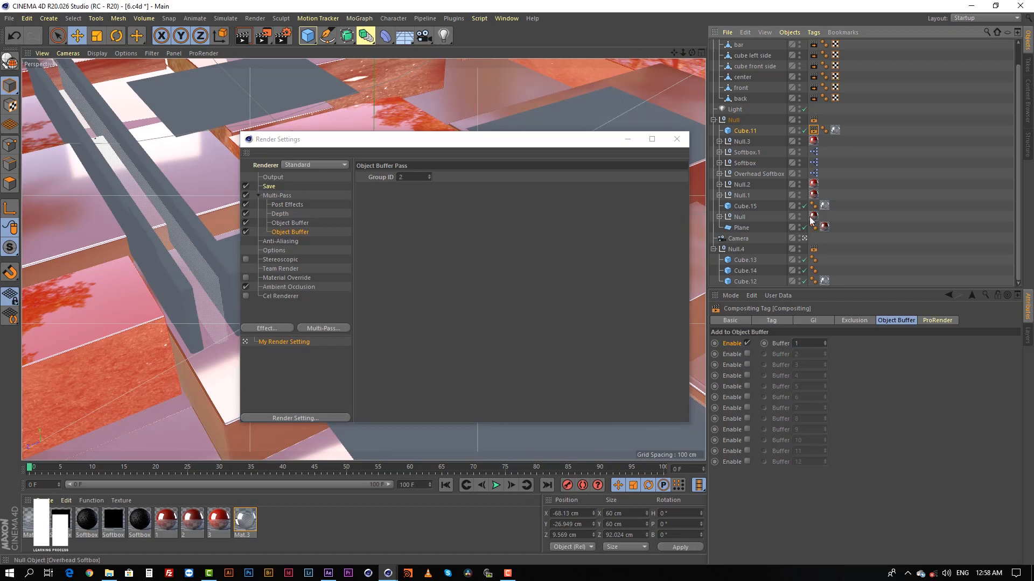
{"action": "left_click", "coordinate": [746, 344]}
{"action": "left_click", "coordinate": [747, 354]}
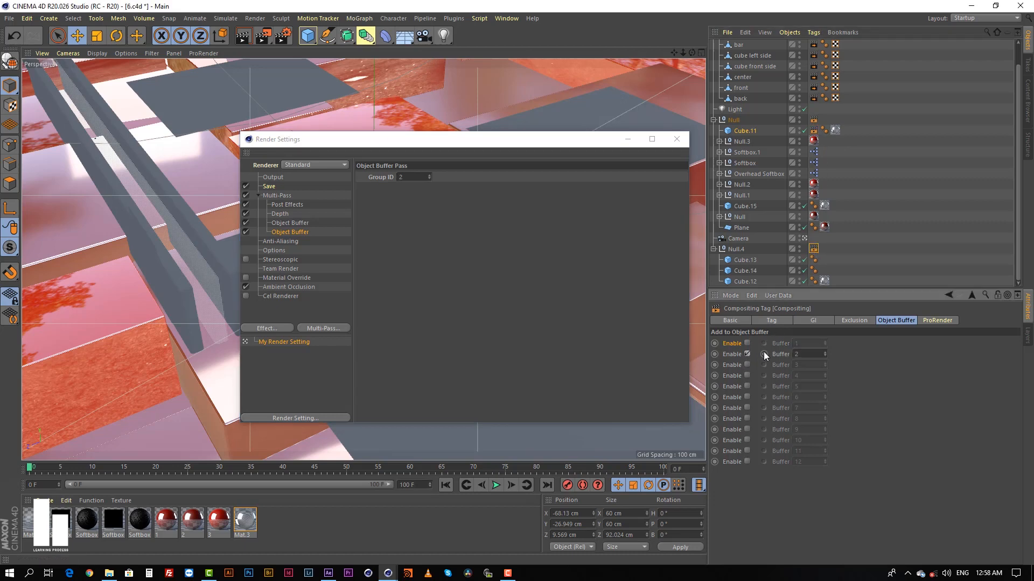
{"action": "left_click", "coordinate": [877, 224]}
{"action": "left_click", "coordinate": [814, 133]}
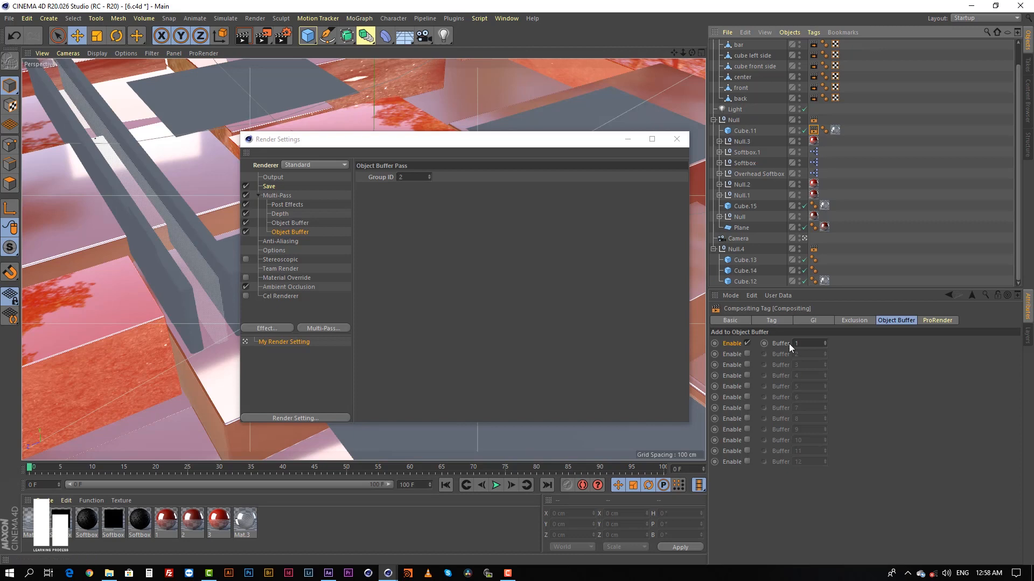
{"action": "left_click", "coordinate": [813, 249]}
Review the Save options for the regular image and the multi-pass image in the render settings.
{"action": "left_click", "coordinate": [269, 187]}
{"action": "left_click_drag", "start_coordinate": [487, 144], "coordinate": [488, 122]}
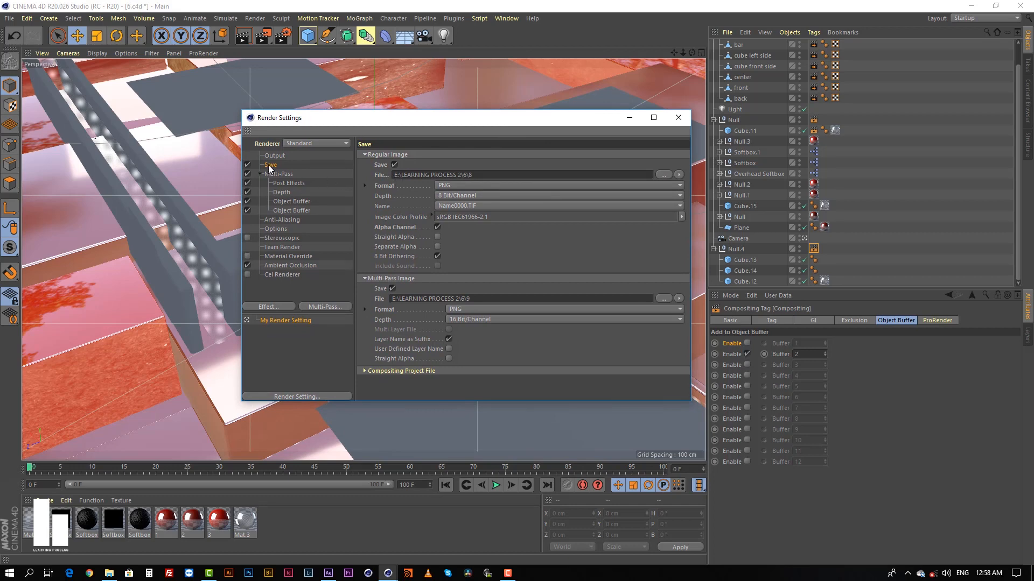
{"action": "left_click", "coordinate": [489, 174]}
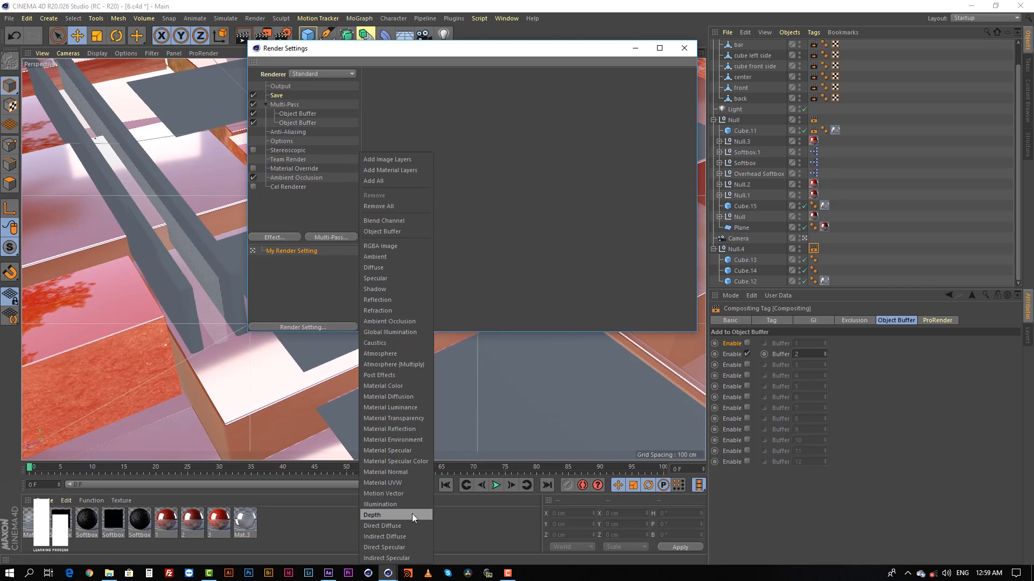
Add a Depth pass to the multi-pass render settings and bring up the available pass types.
{"action": "left_click", "coordinate": [384, 515]}
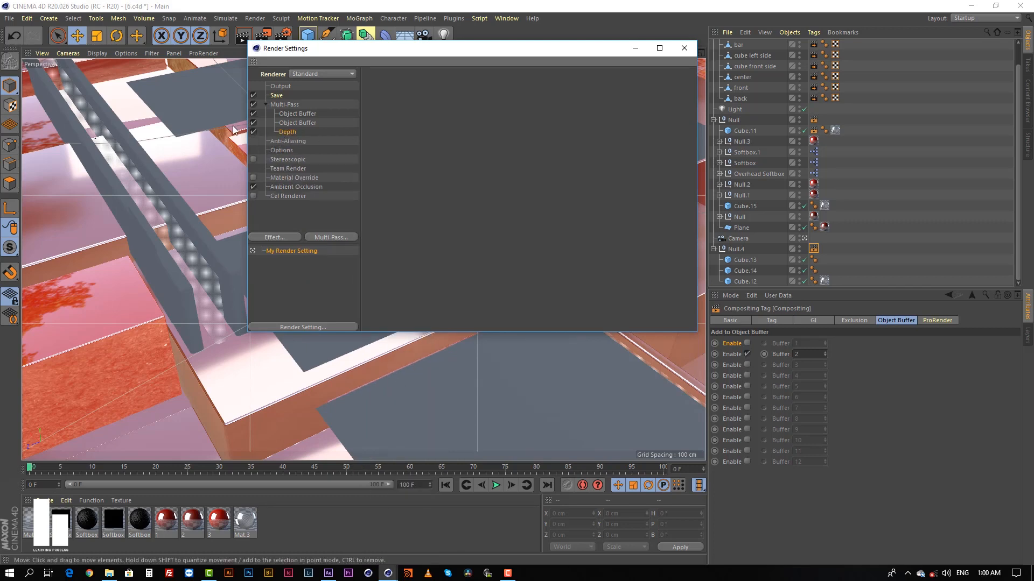
{"action": "left_click", "coordinate": [330, 237]}
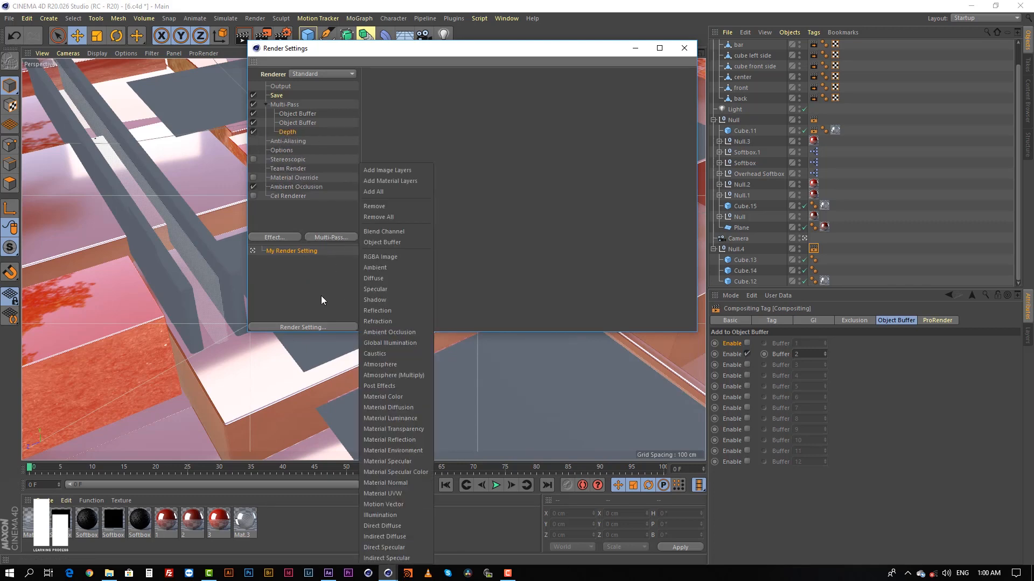
{"action": "left_click", "coordinate": [323, 296]}
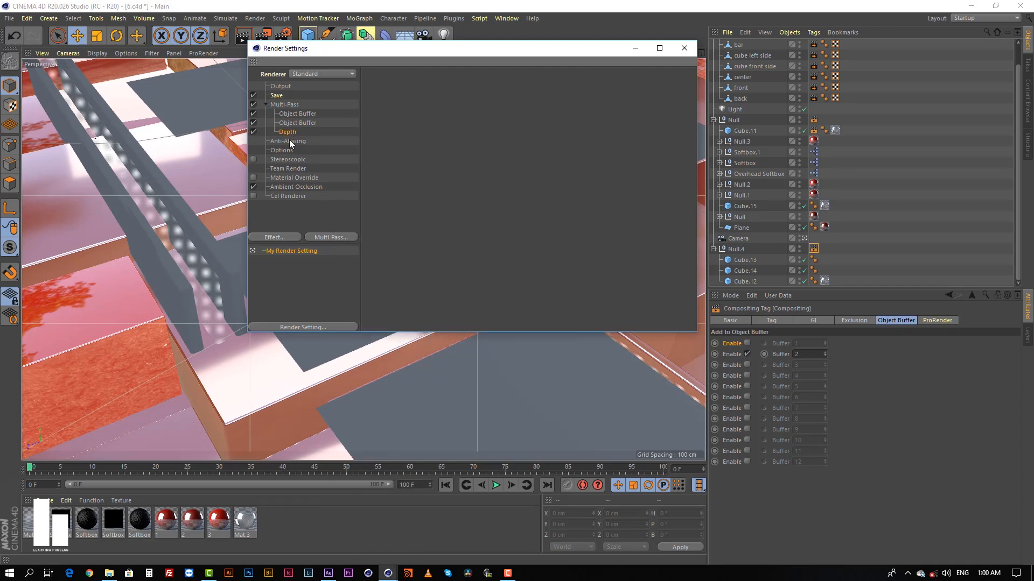
{"action": "left_click", "coordinate": [328, 238]}
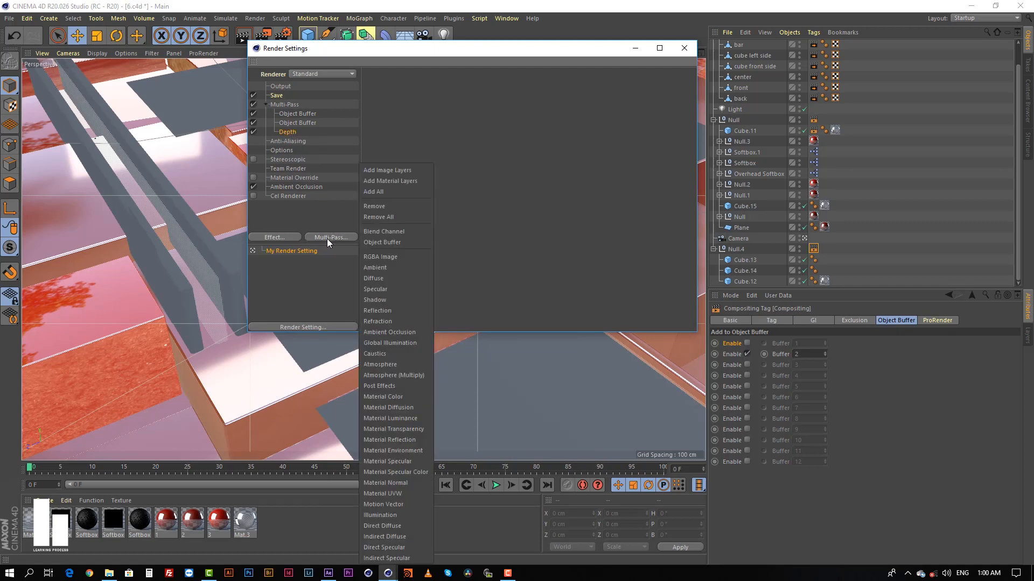
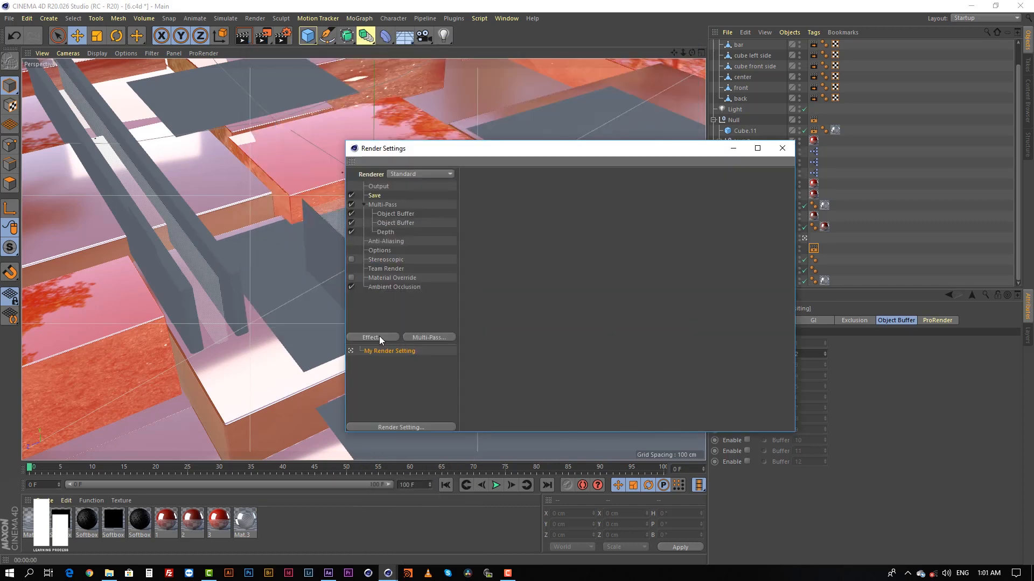
Add a Cel Renderer effect to the render settings with a white edge color and a black background color.
{"action": "left_click", "coordinate": [379, 338]}
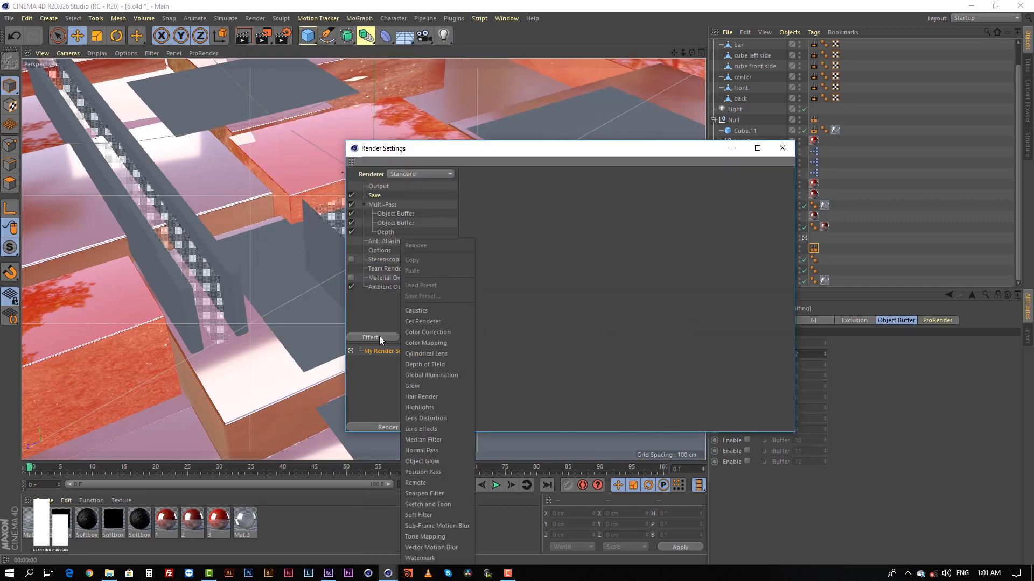
{"action": "left_click", "coordinate": [433, 321]}
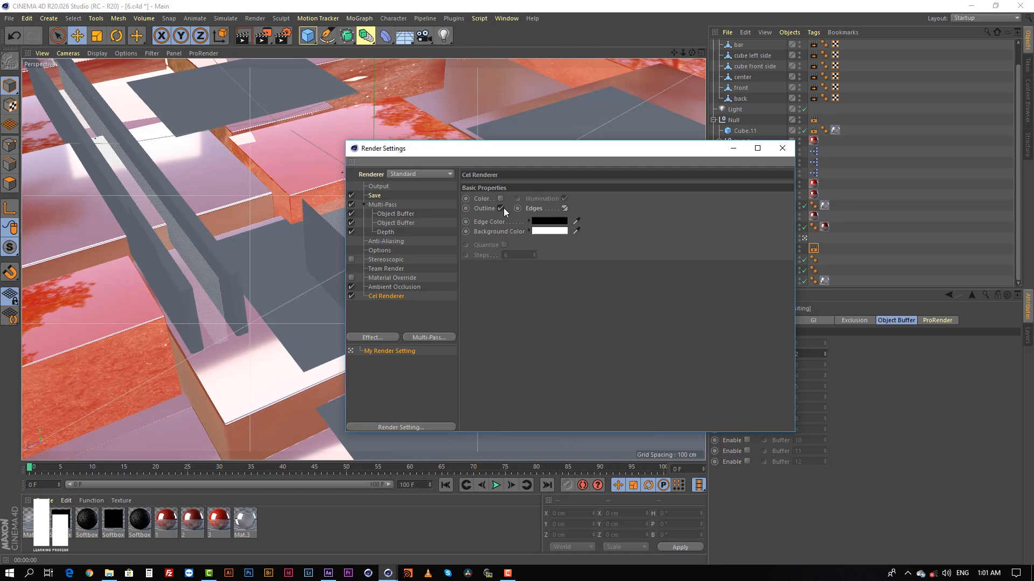
{"action": "left_click", "coordinate": [543, 230]}
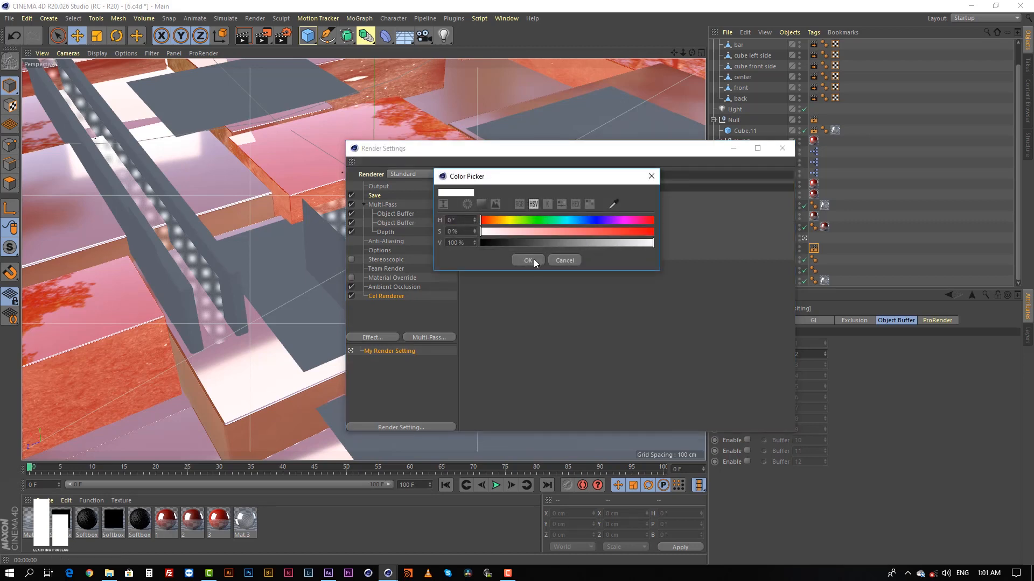
{"action": "left_click", "coordinate": [527, 260]}
{"action": "left_click", "coordinate": [545, 231]}
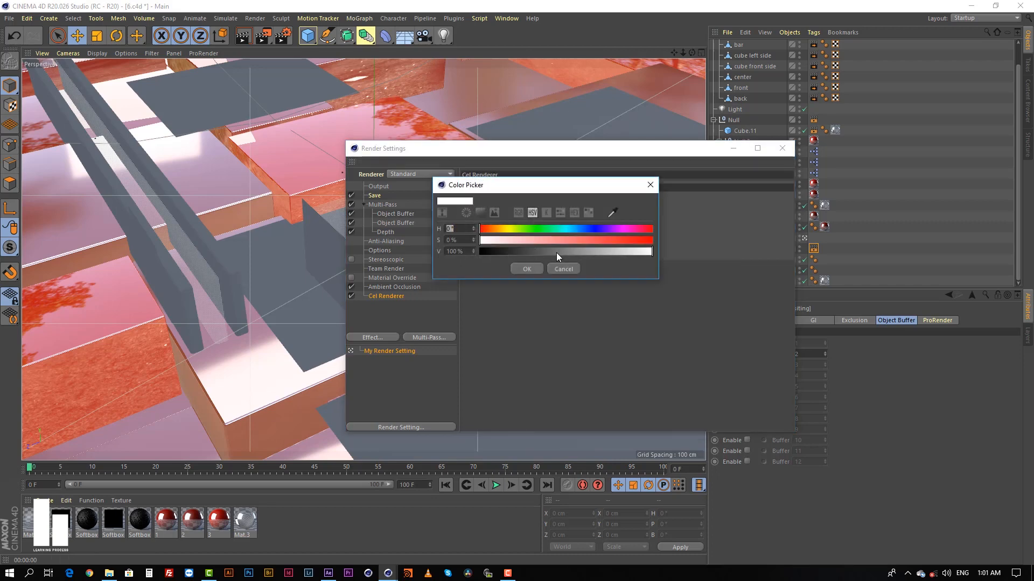
{"action": "left_click_drag", "start_coordinate": [556, 253], "coordinate": [482, 252]}
{"action": "left_click", "coordinate": [525, 269]}
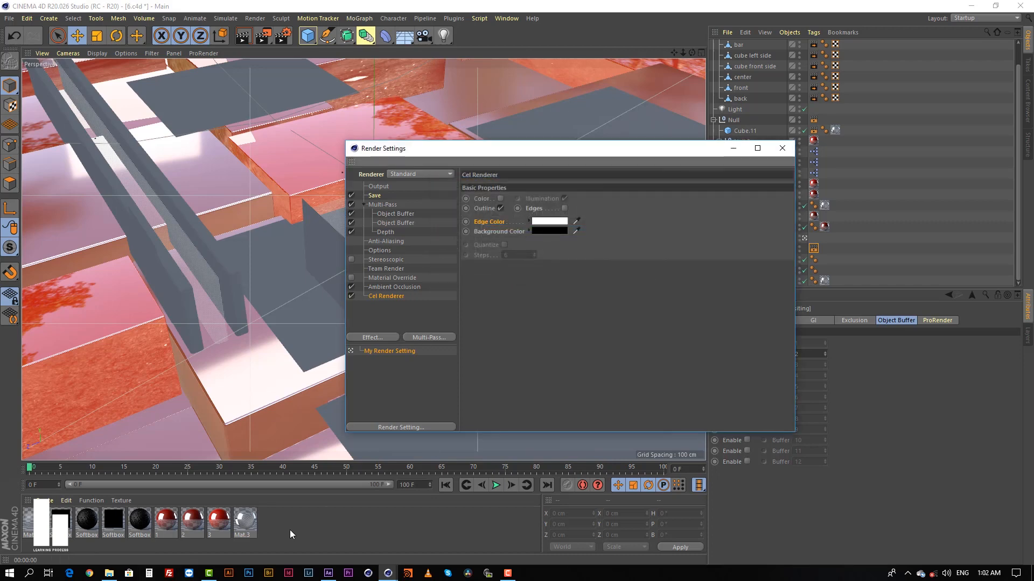
Switch to After Effects and view the outline render 7.png from the resource folder.
{"action": "left_click", "coordinate": [329, 574]}
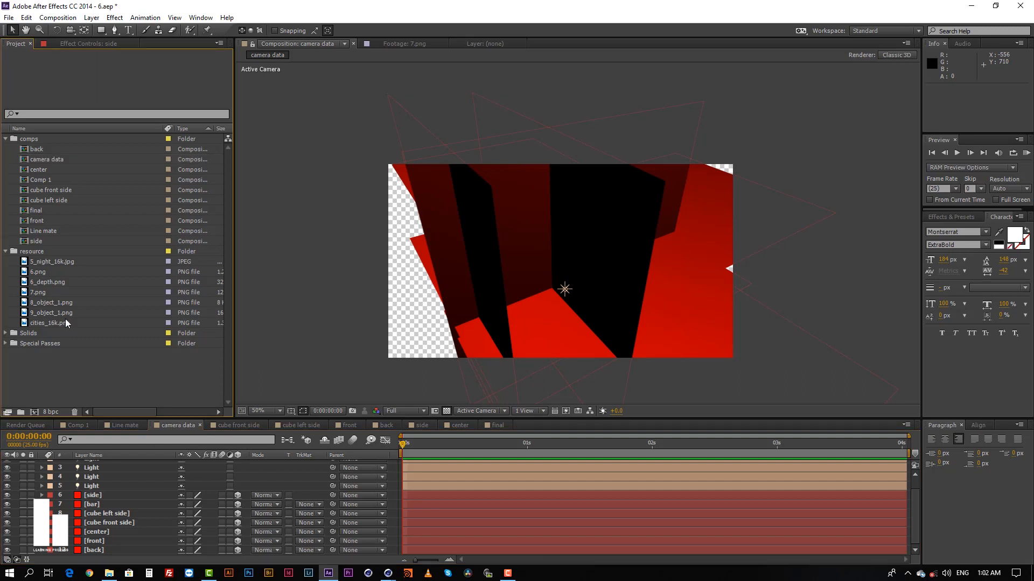
{"action": "double_click", "coordinate": [38, 293]}
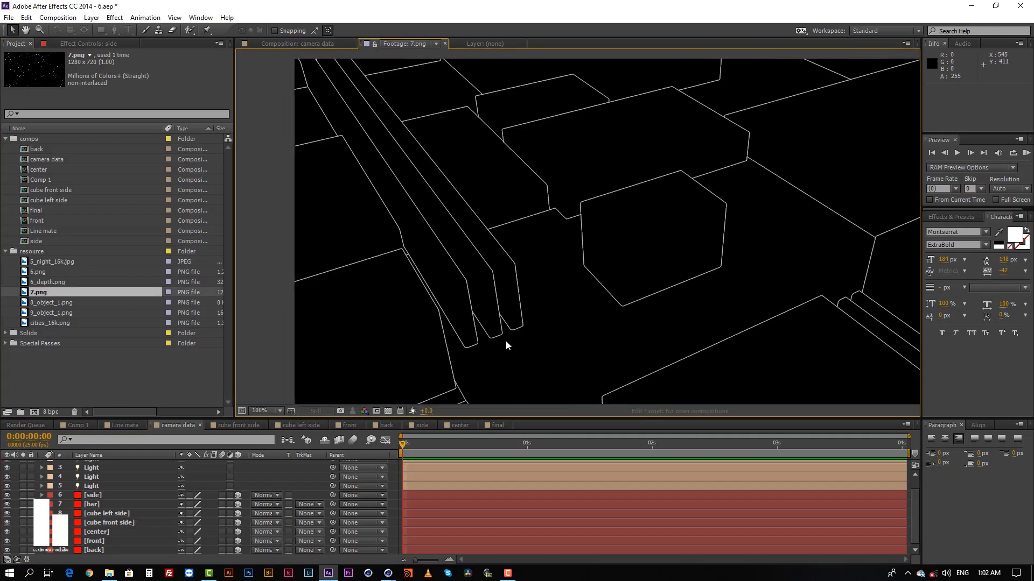
{"action": "left_click", "coordinate": [329, 574]}
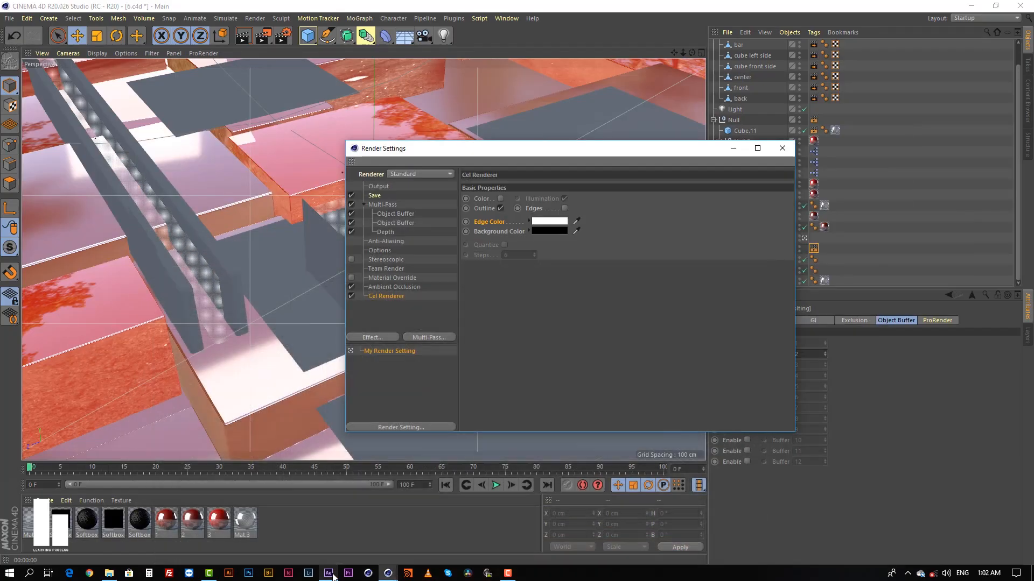
{"action": "left_click", "coordinate": [330, 574]}
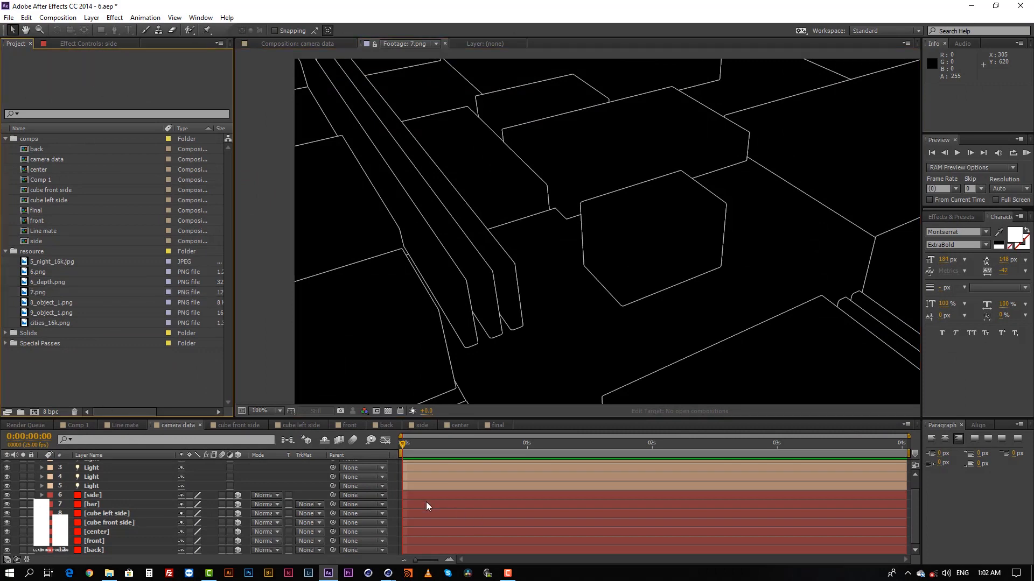
Show Comp 1 and check the 6.png, 8_object_1.png and 7.png resource files used for it.
{"action": "scroll", "coordinate": [440, 503], "scroll_direction": "up", "scroll_amount": 1}
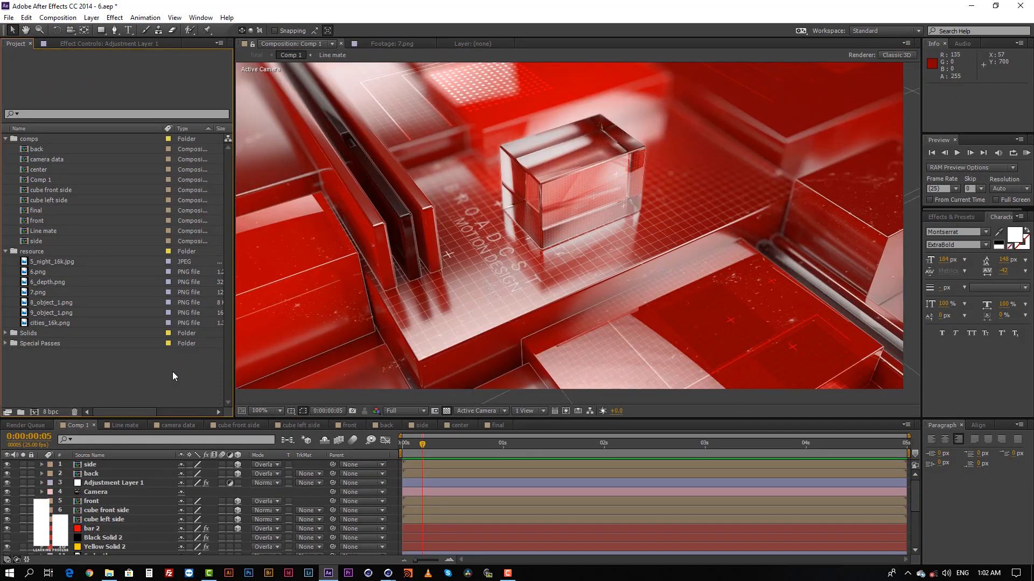
{"action": "left_click", "coordinate": [36, 272]}
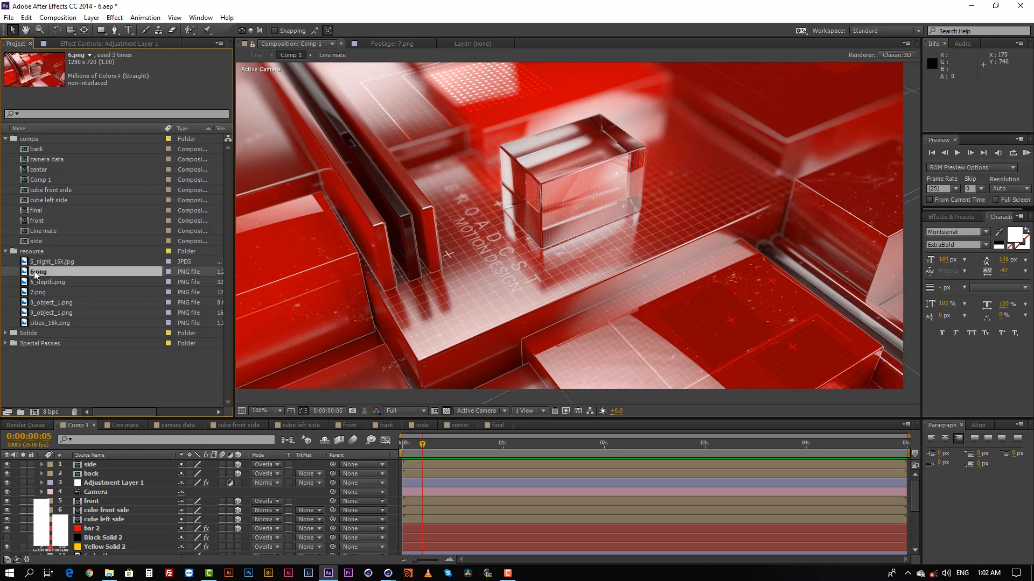
{"action": "left_click", "coordinate": [47, 304]}
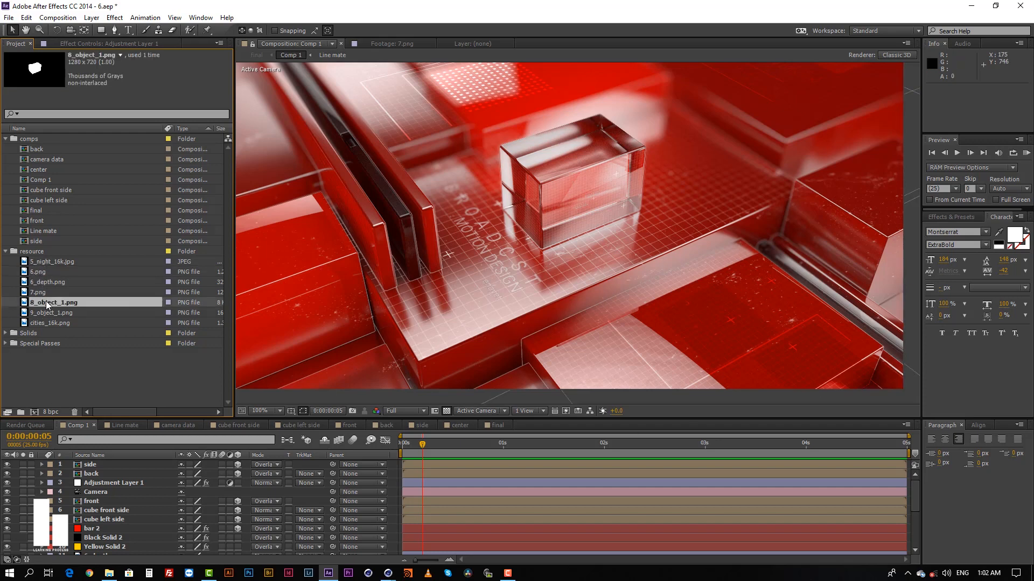
{"action": "left_click", "coordinate": [39, 294]}
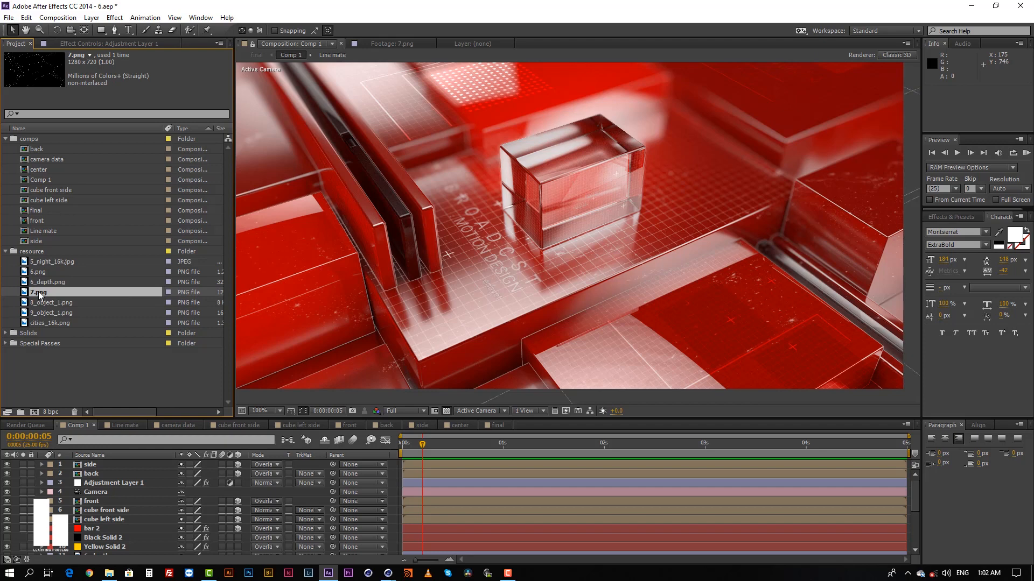
{"action": "left_click", "coordinate": [61, 360]}
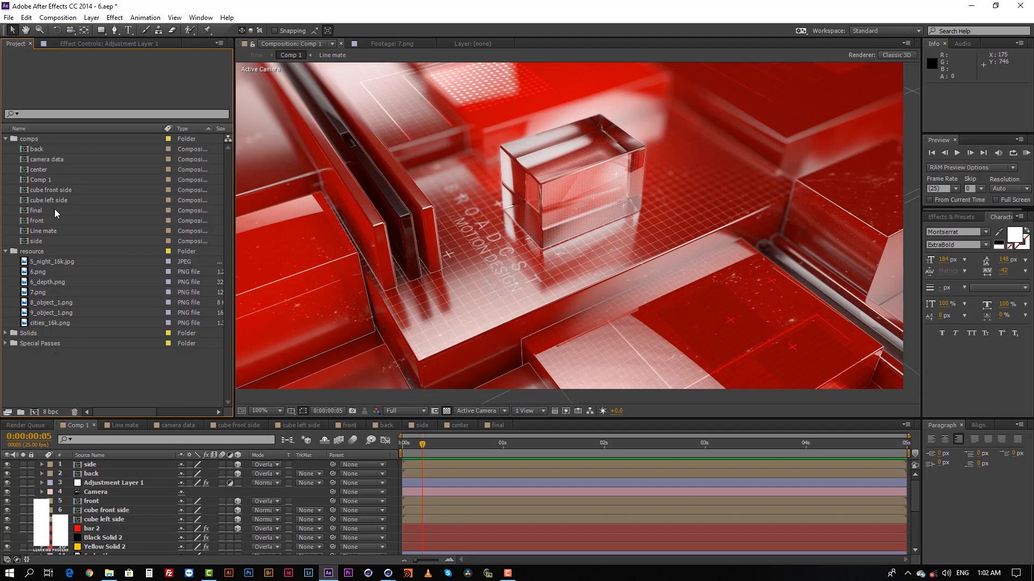
Back in Cinema 4D, keep After Effects as the compositing project file's target application and turn off Include Timeline Marker.
{"action": "left_click", "coordinate": [330, 573]}
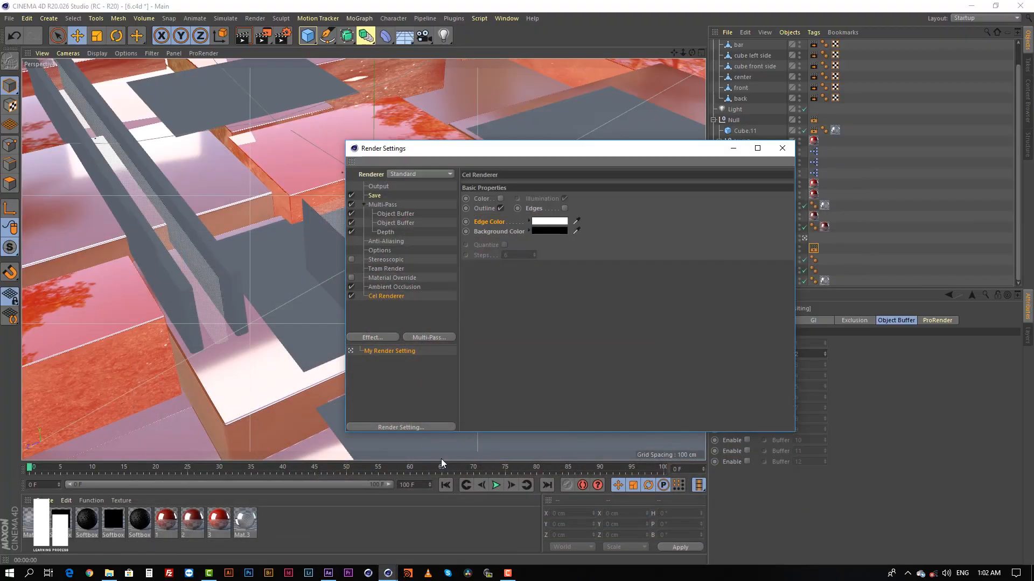
{"action": "left_click", "coordinate": [782, 148]}
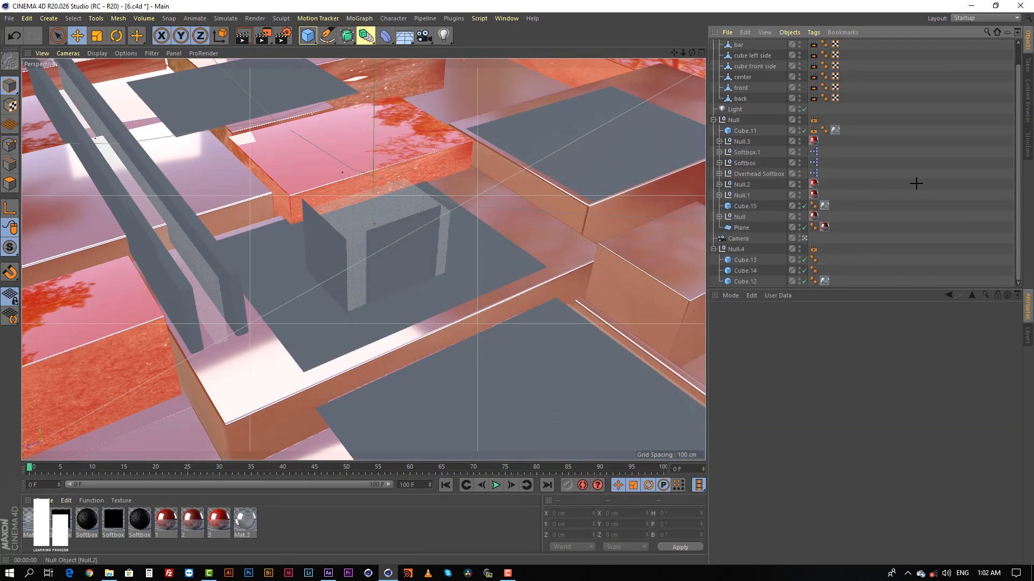
{"action": "left_click", "coordinate": [283, 35]}
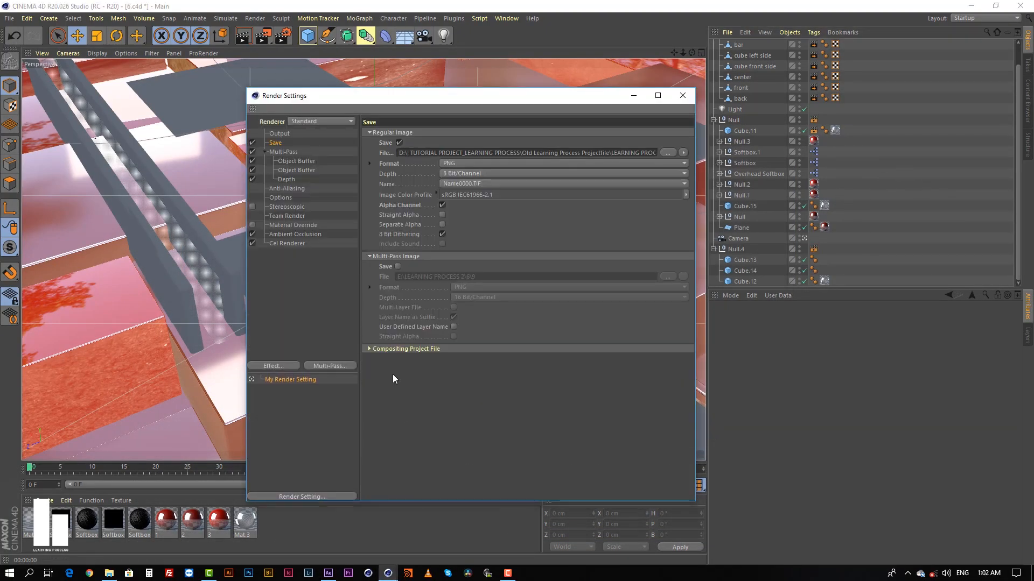
{"action": "left_click", "coordinate": [401, 349]}
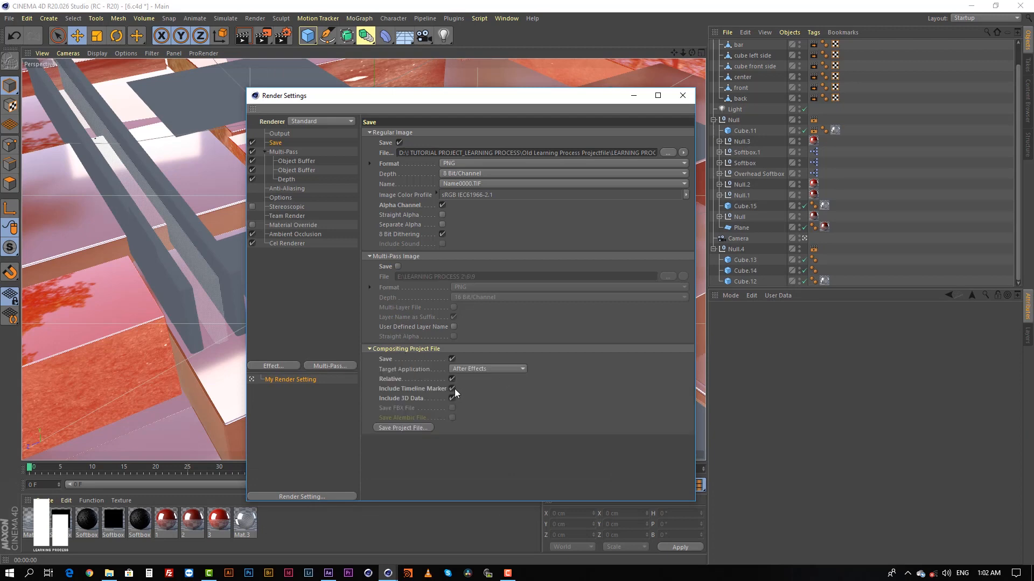
{"action": "left_click", "coordinate": [395, 349]}
{"action": "left_click", "coordinate": [395, 349]}
{"action": "left_click", "coordinate": [482, 369]}
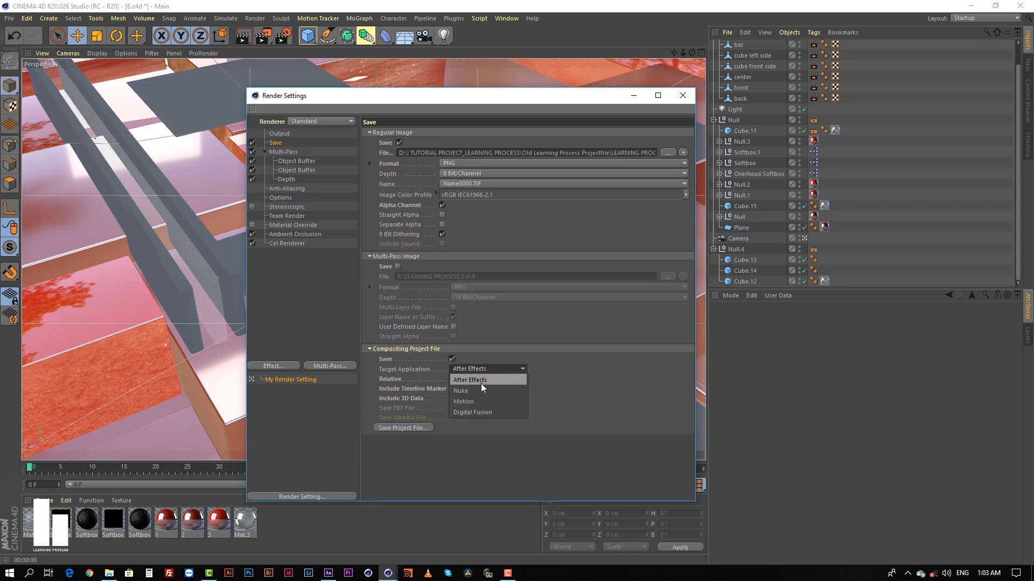
{"action": "left_click", "coordinate": [480, 381]}
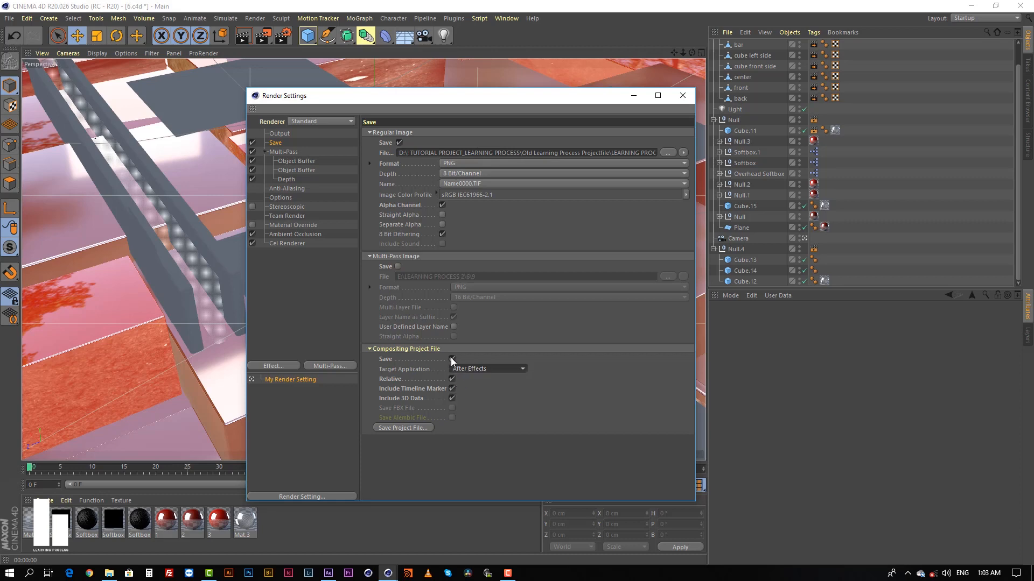
{"action": "left_click", "coordinate": [453, 388]}
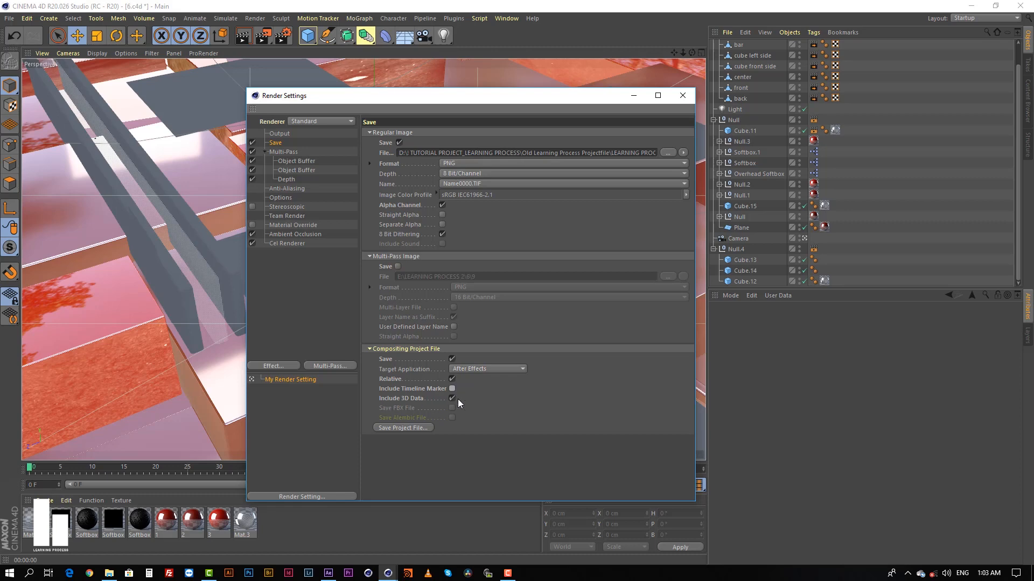
{"action": "left_click", "coordinate": [402, 428]}
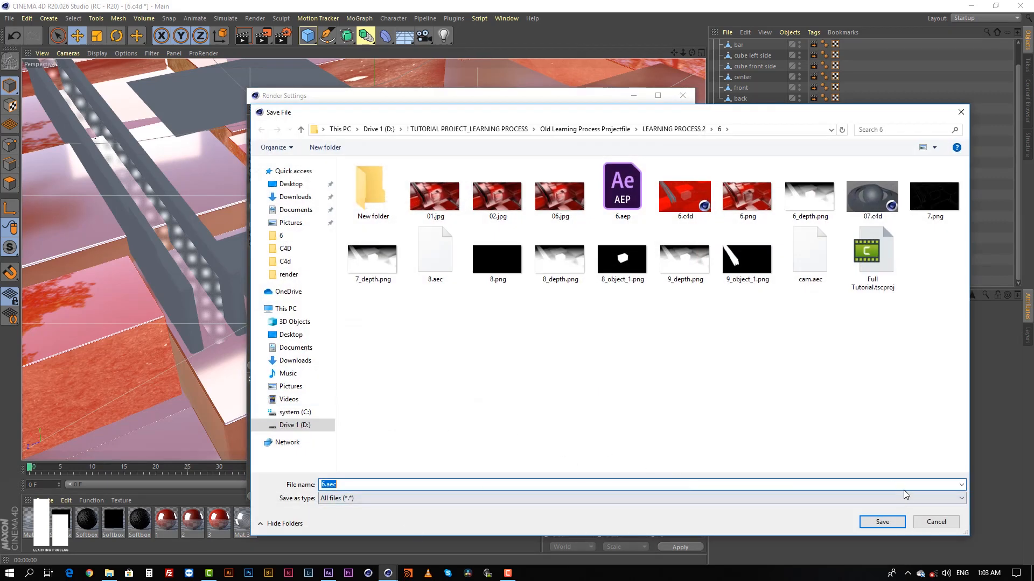
{"action": "type", "text": "you can type any name here"}
{"action": "left_click", "coordinate": [937, 523]}
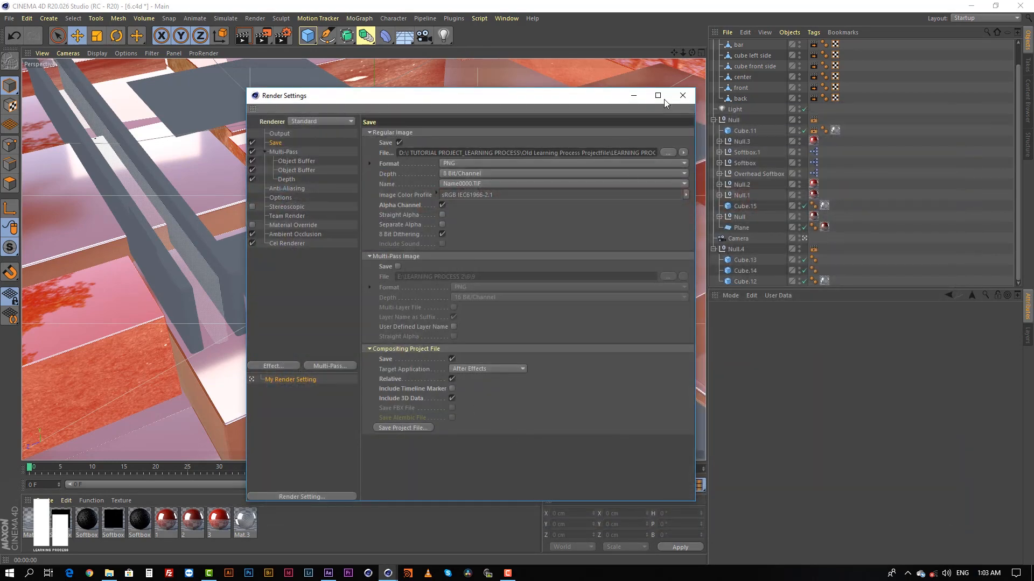
{"action": "left_click", "coordinate": [682, 95]}
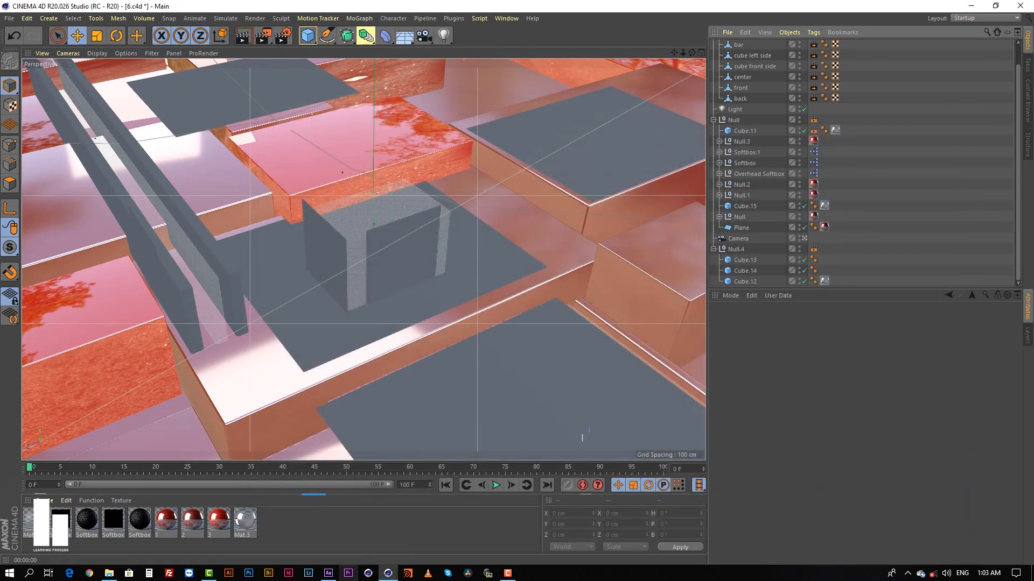
Switch to After Effects, open the camera data composition and inspect its imported solids, selecting the cube left side.
{"action": "left_click", "coordinate": [328, 574]}
{"action": "left_click", "coordinate": [54, 158]}
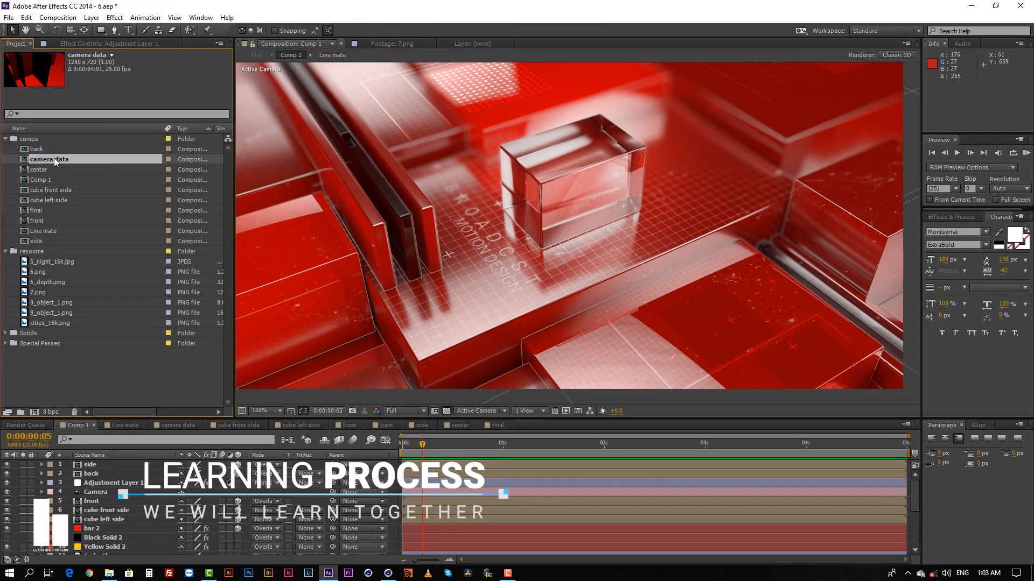
{"action": "double_click", "coordinate": [54, 159]}
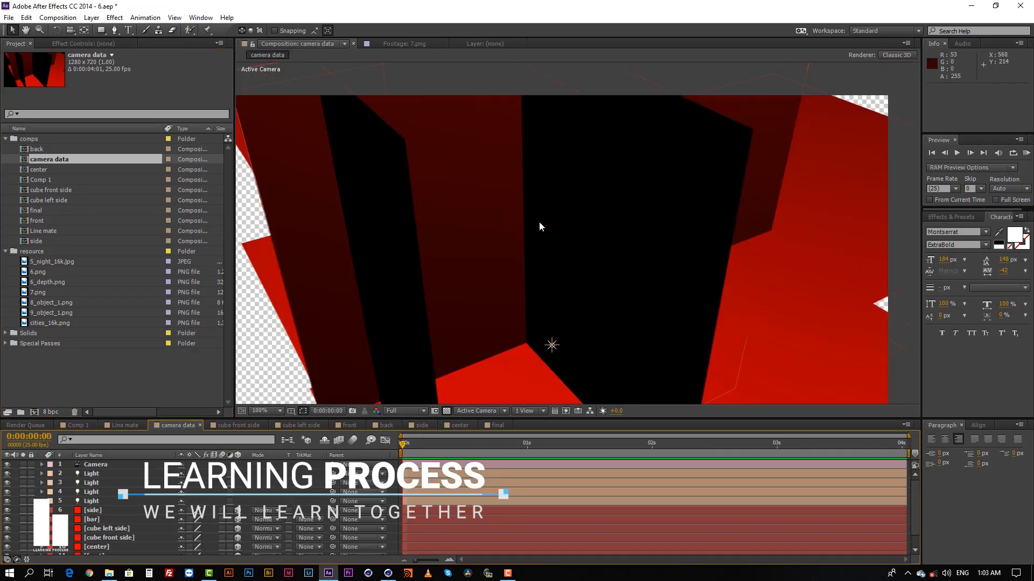
{"action": "middle_click_drag", "start_coordinate": [553, 234], "coordinate": [446, 240]}
{"action": "scroll", "coordinate": [541, 231], "scroll_direction": "down", "scroll_amount": 1}
{"action": "middle_click_drag", "start_coordinate": [540, 230], "coordinate": [583, 242]}
{"action": "scroll", "coordinate": [598, 202], "scroll_direction": "up", "scroll_amount": 2}
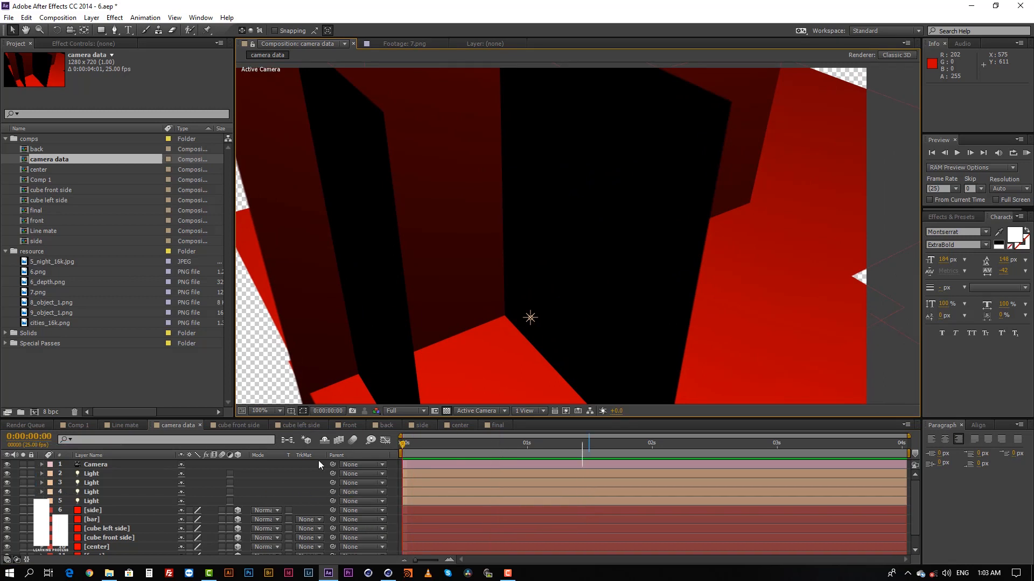
{"action": "left_click", "coordinate": [596, 235]}
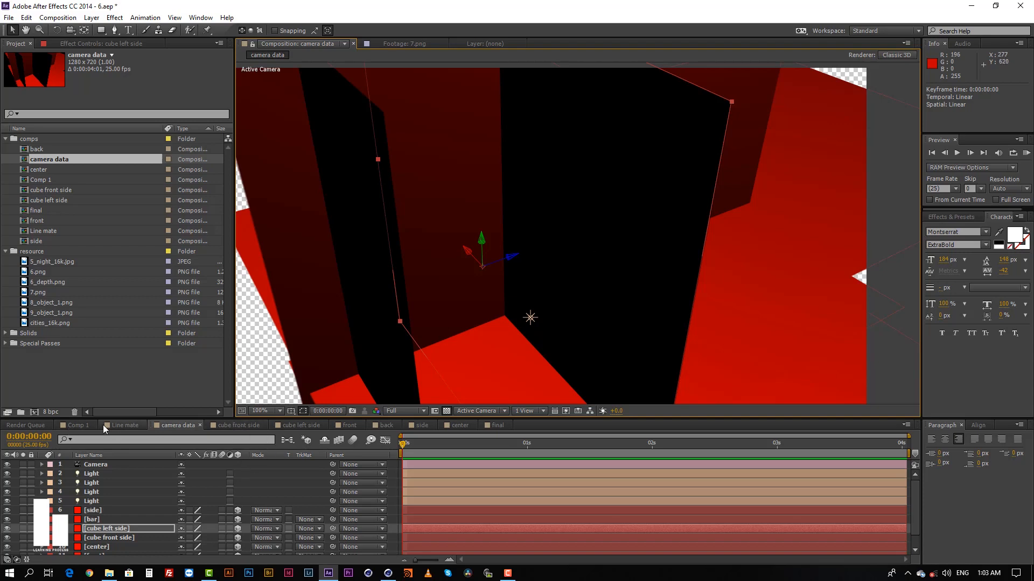
Examine the front layer in Comp 1 and the design inside the center composition.
{"action": "left_click", "coordinate": [80, 425]}
{"action": "left_click", "coordinate": [422, 501]}
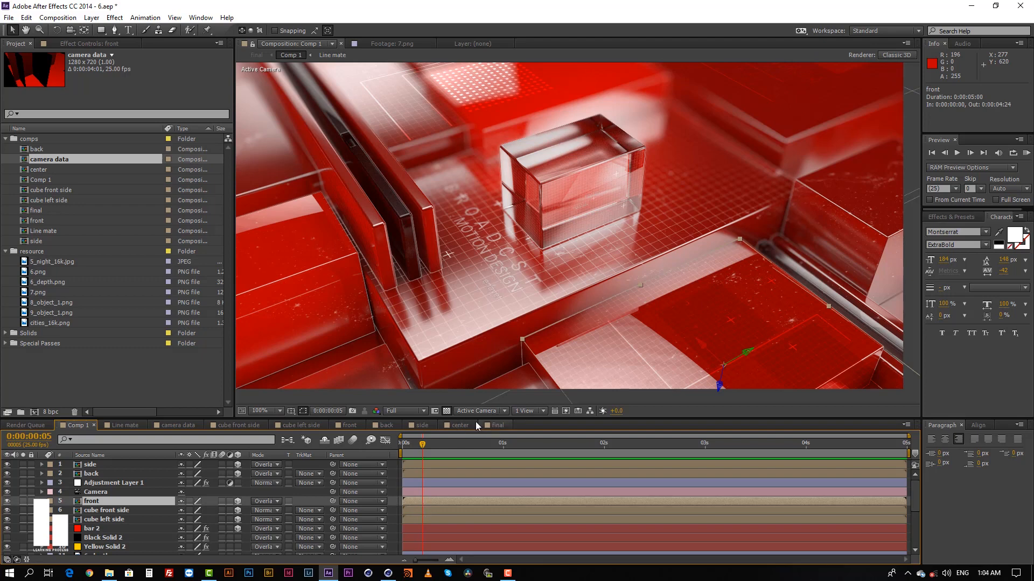
{"action": "left_click", "coordinate": [459, 425]}
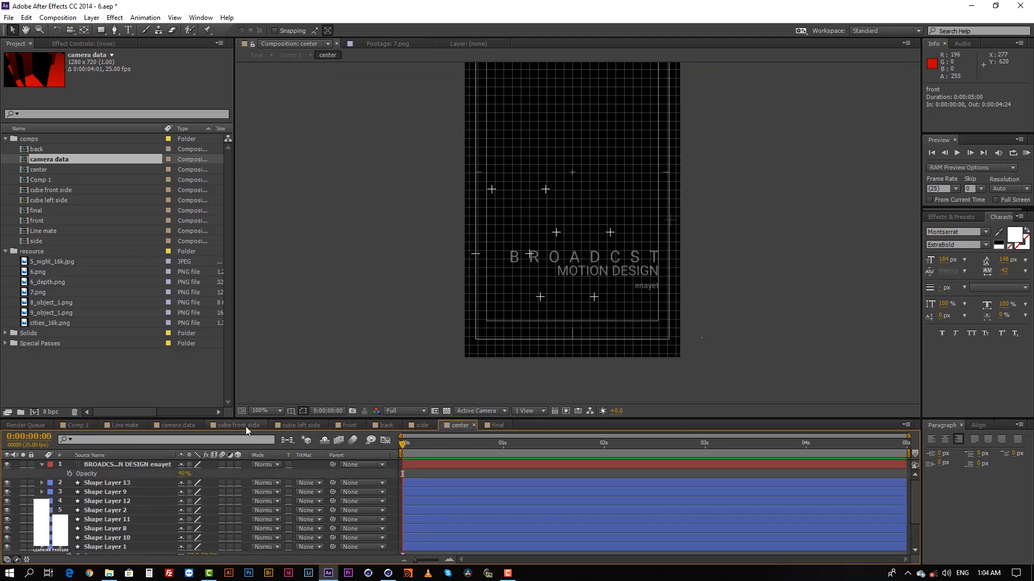
Return to the camera data composition and identify its side, bar, cube left side, cube front side and center solids one by one.
{"action": "left_click", "coordinate": [179, 425]}
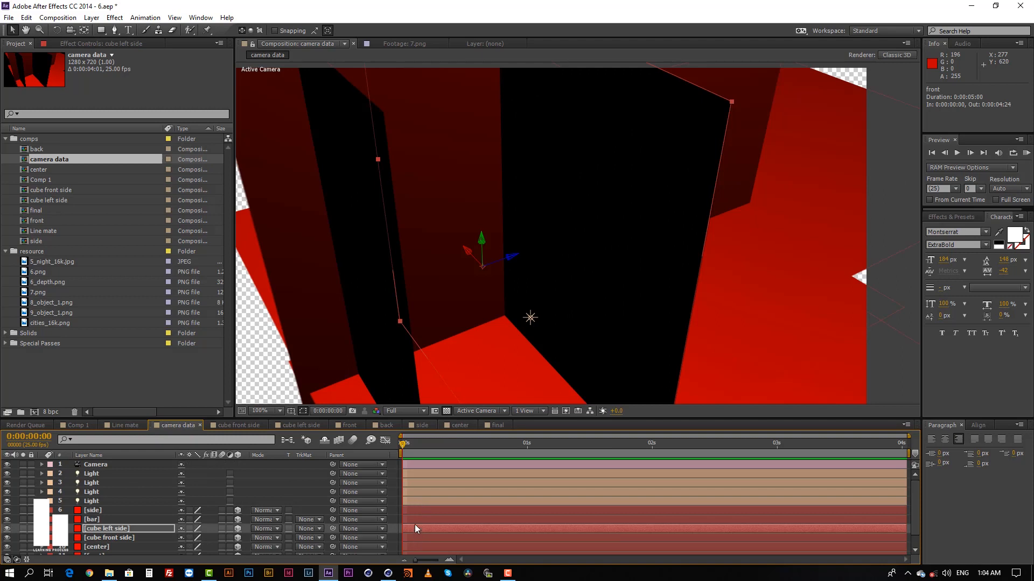
{"action": "left_click", "coordinate": [430, 513]}
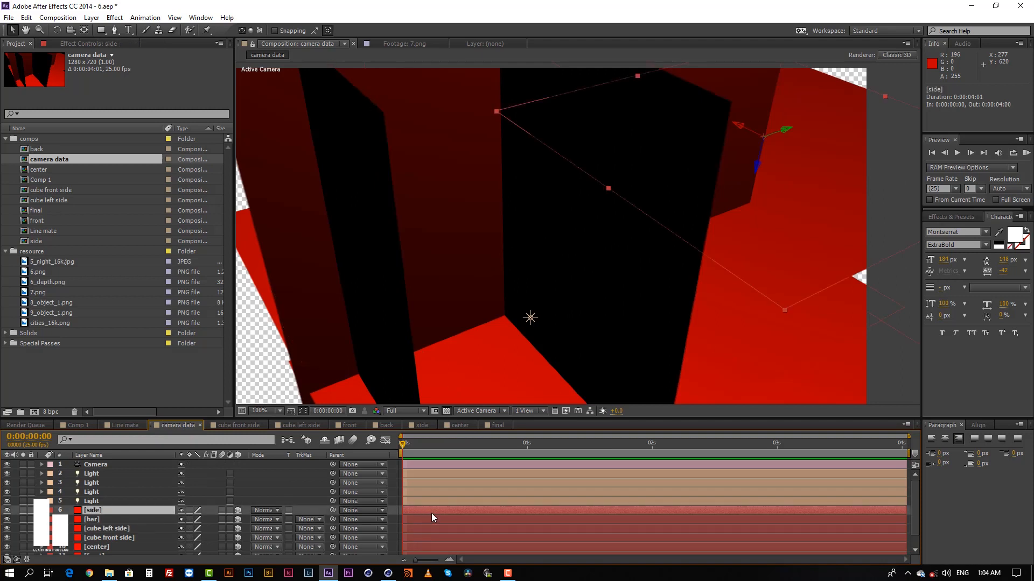
{"action": "scroll", "coordinate": [433, 514], "scroll_direction": "down", "scroll_amount": 2}
{"action": "left_click", "coordinate": [420, 504]}
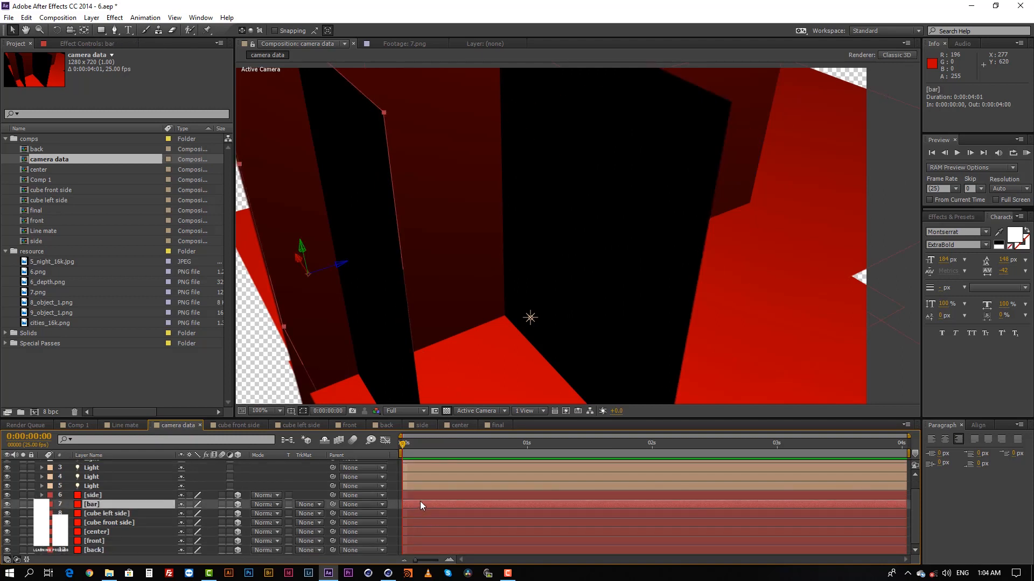
{"action": "left_click", "coordinate": [421, 498]}
{"action": "left_click", "coordinate": [421, 508]}
{"action": "left_click", "coordinate": [421, 514]}
{"action": "left_click", "coordinate": [422, 523]}
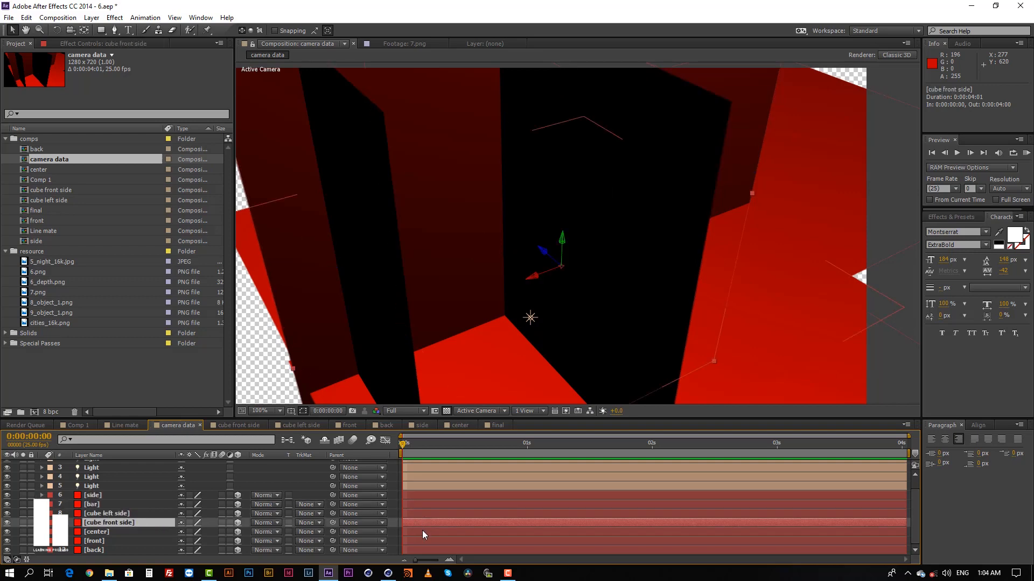
{"action": "left_click", "coordinate": [422, 532]}
{"action": "left_click", "coordinate": [96, 494]}
{"action": "left_click", "coordinate": [98, 503]}
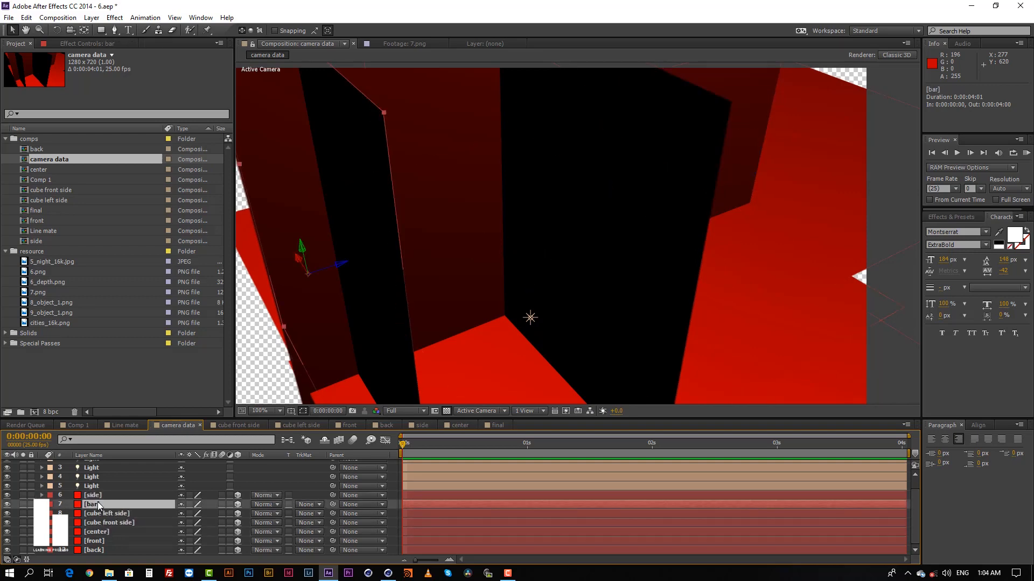
Identify the cube left side, cube front side, center, front and back solids in the camera data composition one by one.
{"action": "left_click", "coordinate": [106, 514]}
{"action": "left_click", "coordinate": [105, 522]}
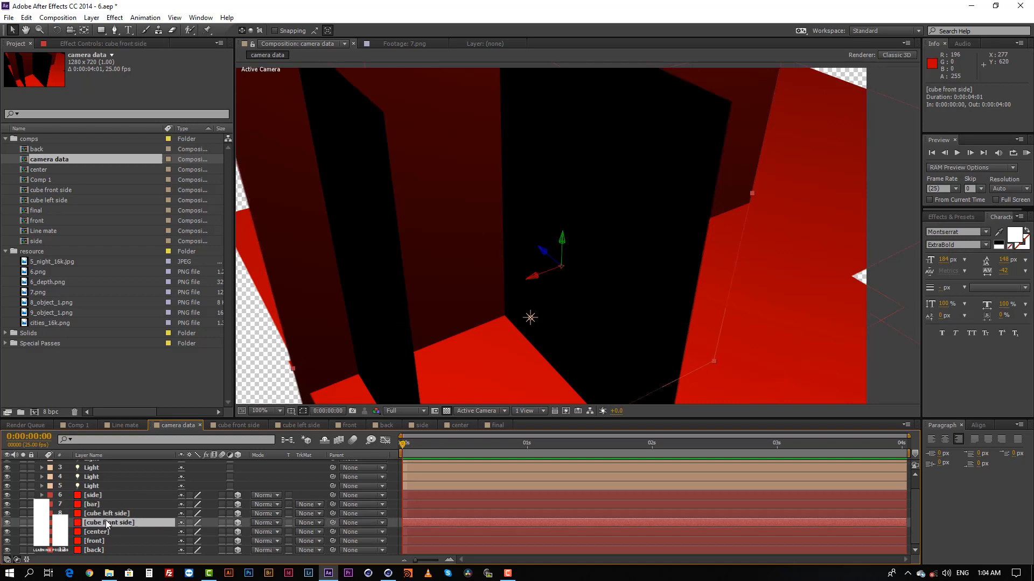
{"action": "left_click", "coordinate": [101, 534]}
{"action": "left_click", "coordinate": [97, 541]}
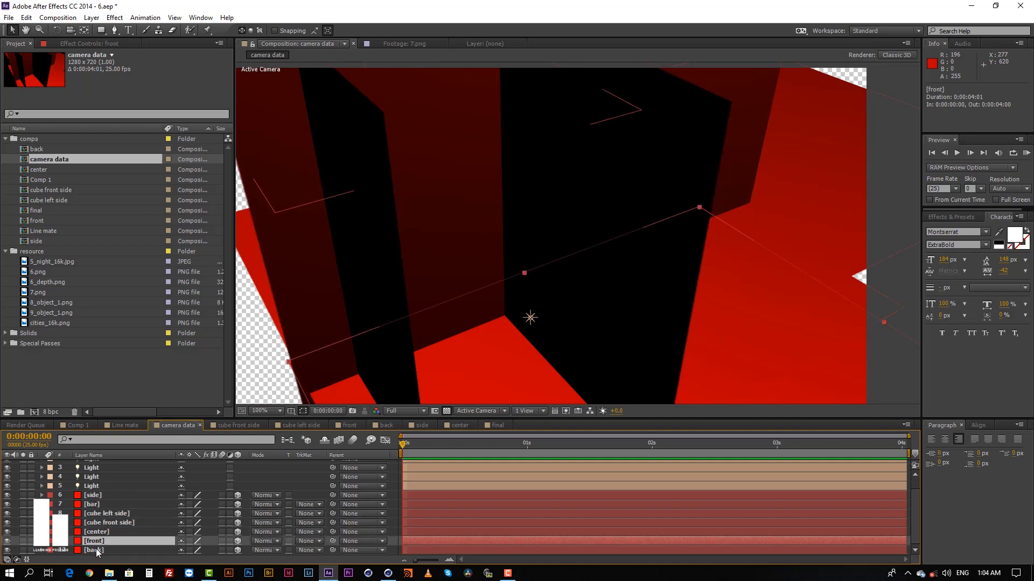
{"action": "left_click", "coordinate": [96, 550]}
In Comp 1, examine the side, back, front, cube front side and cube left side layers and where each sits on the render.
{"action": "left_click", "coordinate": [75, 426]}
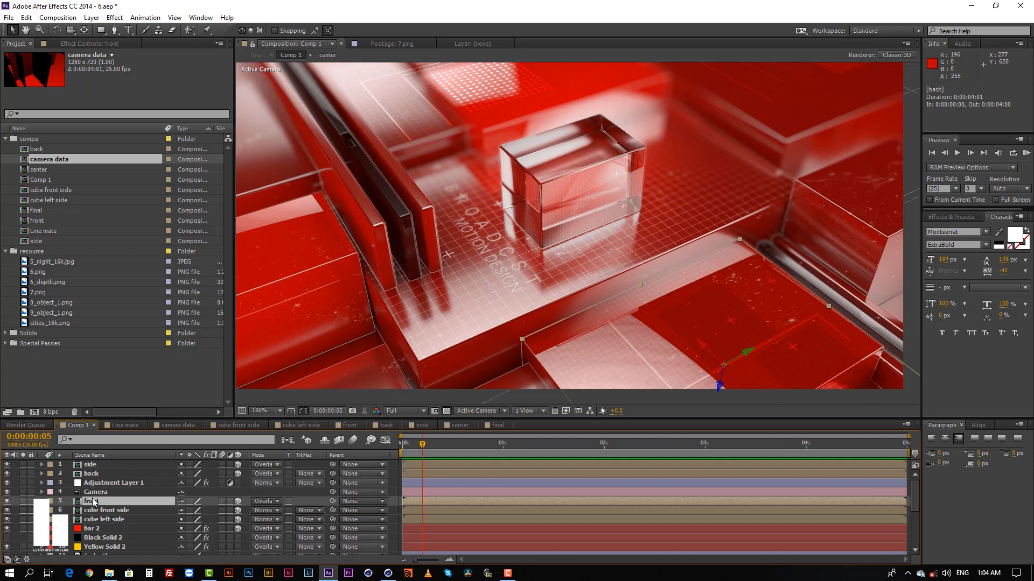
{"action": "left_click", "coordinate": [90, 465]}
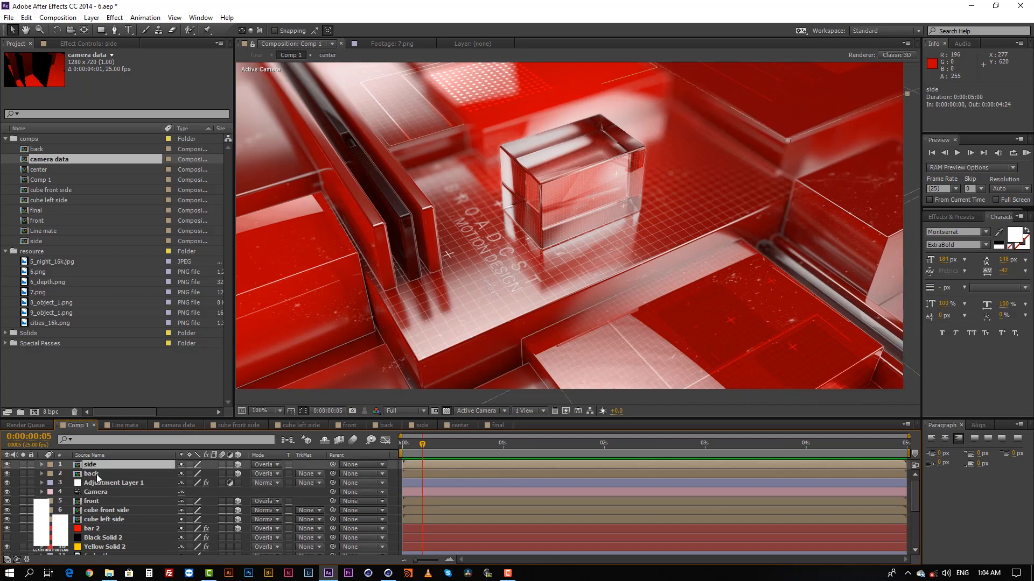
{"action": "left_click", "coordinate": [92, 474]}
{"action": "left_click", "coordinate": [99, 502]}
{"action": "left_click", "coordinate": [104, 512]}
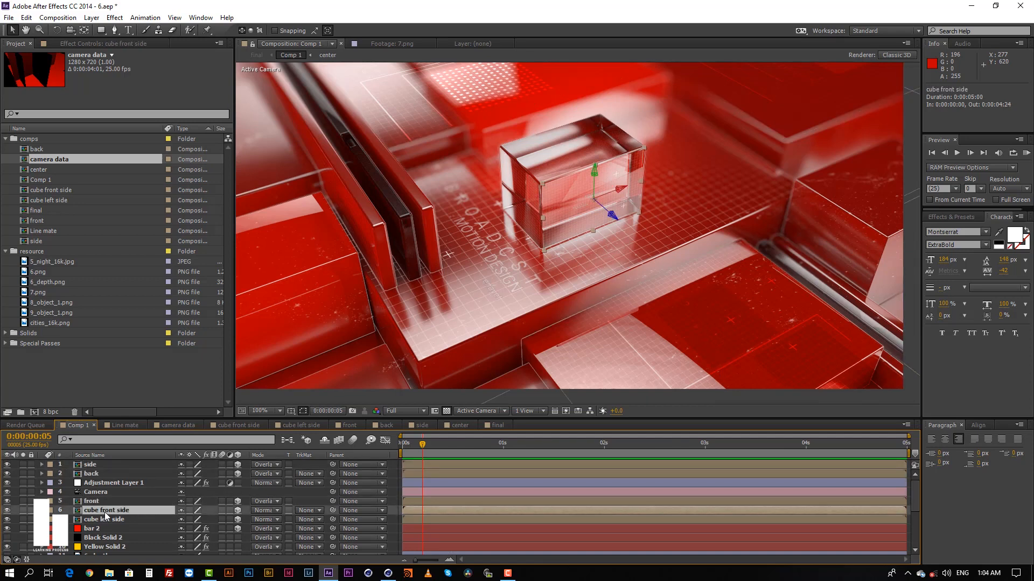
{"action": "left_click", "coordinate": [96, 520]}
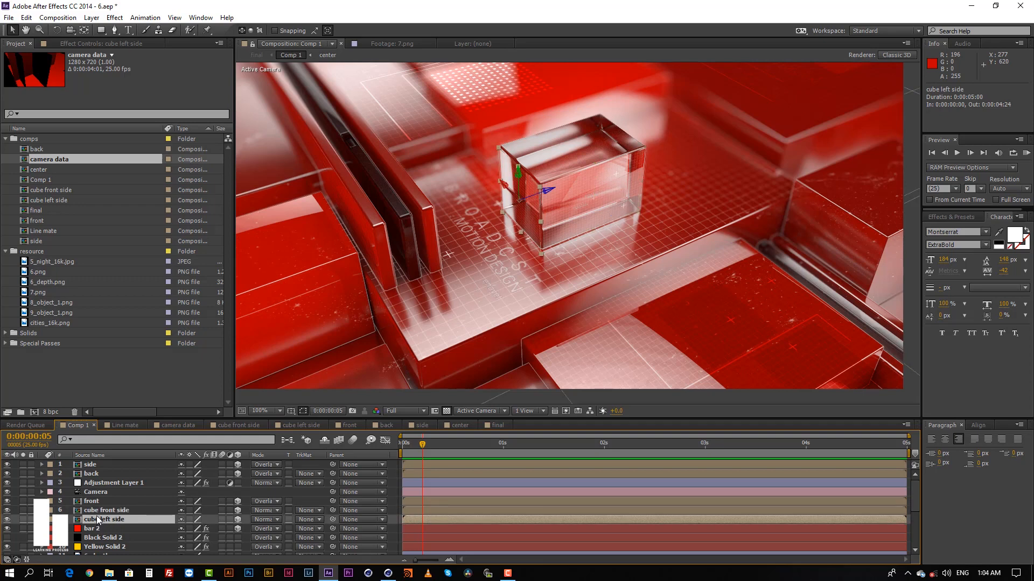
{"action": "left_click", "coordinate": [93, 474]}
{"action": "scroll", "coordinate": [547, 242], "scroll_direction": "down", "scroll_amount": 1}
{"action": "middle_click_drag", "start_coordinate": [547, 240], "coordinate": [538, 258]}
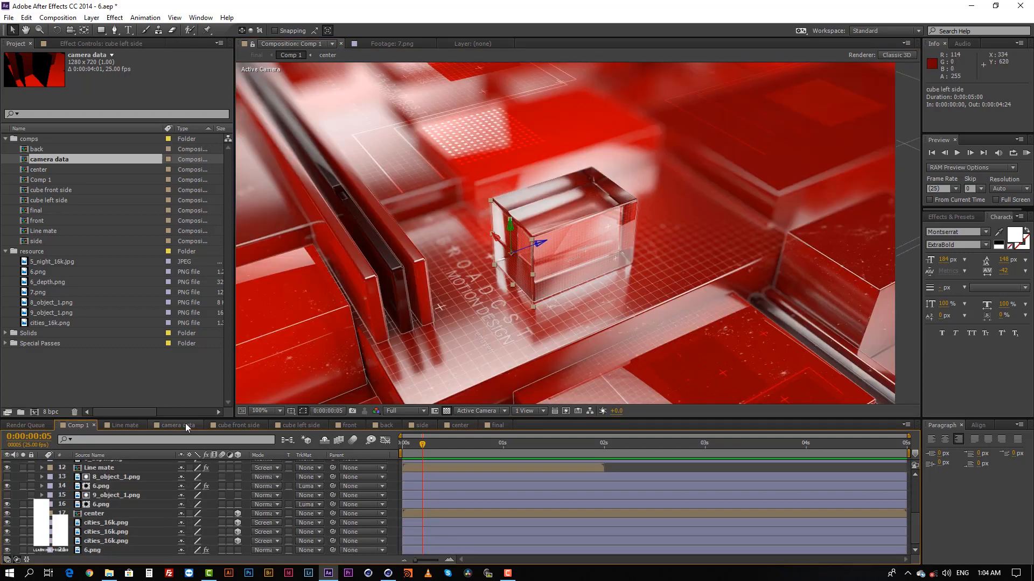
Add 6.png to the camera data composition as its lowest layer, beneath all the solids.
{"action": "left_click", "coordinate": [183, 426]}
{"action": "left_click_drag", "start_coordinate": [48, 273], "coordinate": [85, 546]}
{"action": "scroll", "coordinate": [487, 494], "scroll_direction": "down", "scroll_amount": 1}
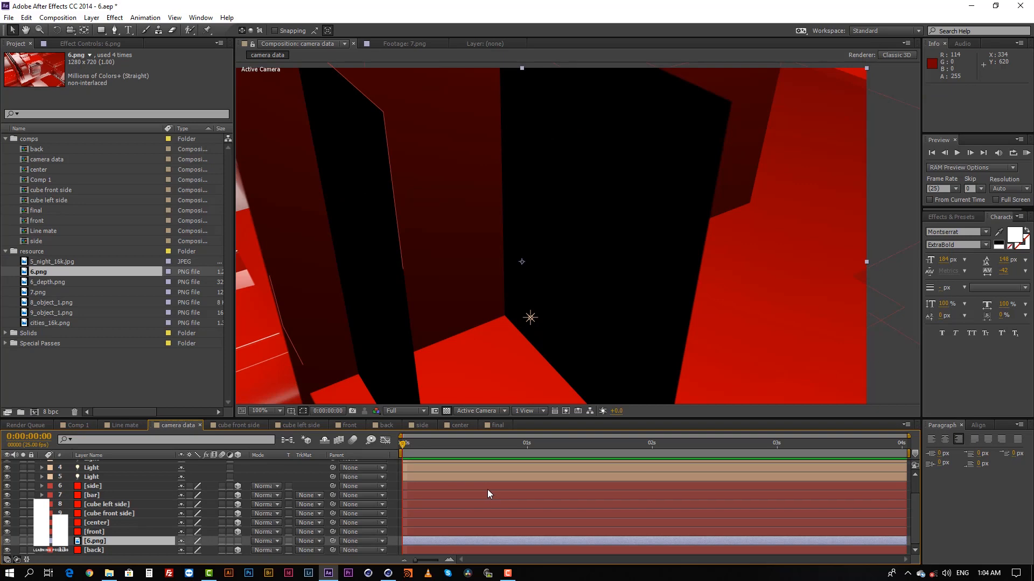
{"action": "scroll", "coordinate": [633, 244], "scroll_direction": "down", "scroll_amount": 4}
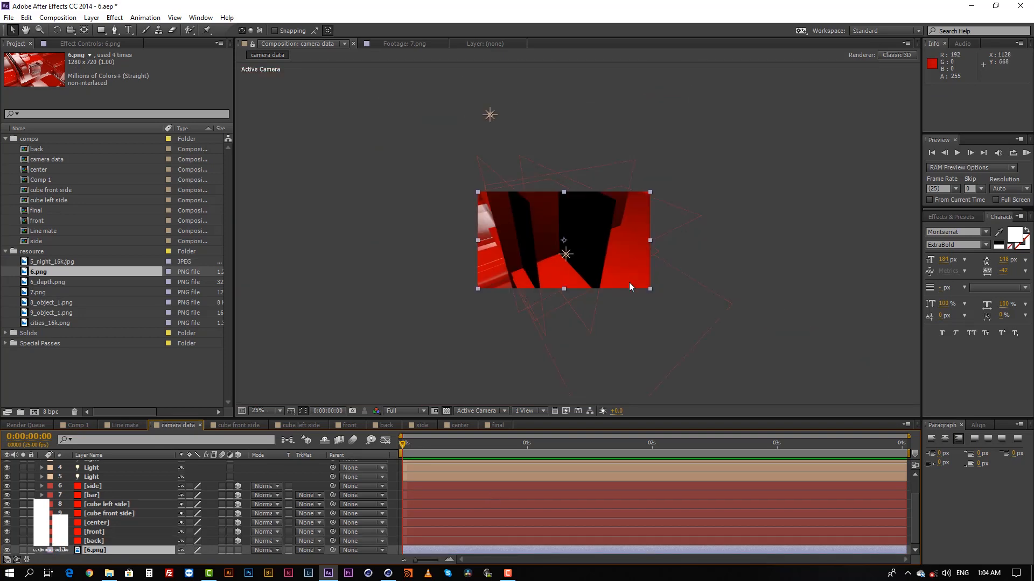
{"action": "scroll", "coordinate": [634, 265], "scroll_direction": "up", "scroll_amount": 2}
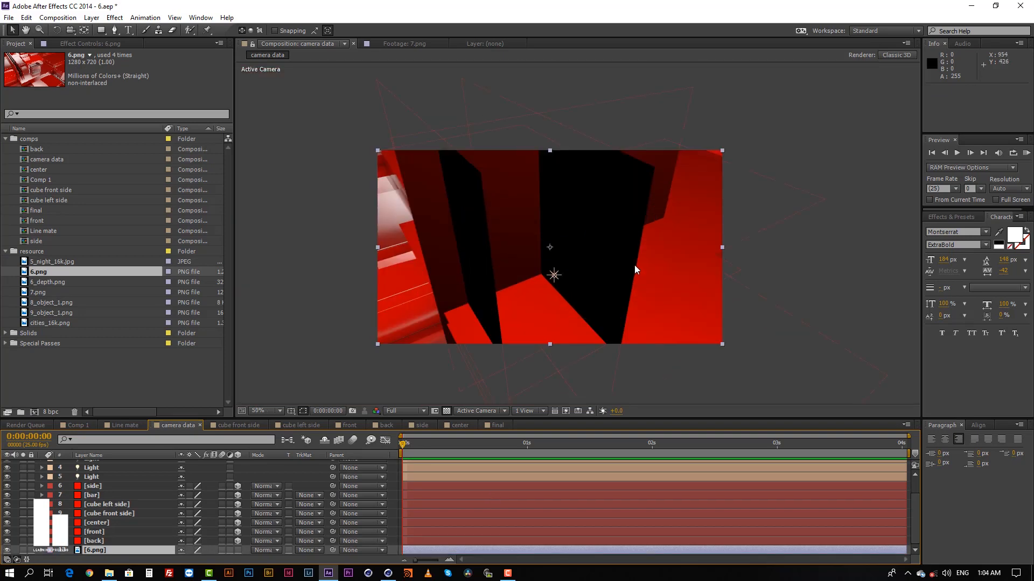
Lower the opacity of the seven solids from side to back to 19% over the render, and undo the change.
{"action": "left_click", "coordinate": [421, 541]}
{"action": "left_click", "coordinate": [433, 487], "text": "shift"}
{"action": "key", "text": "t"}
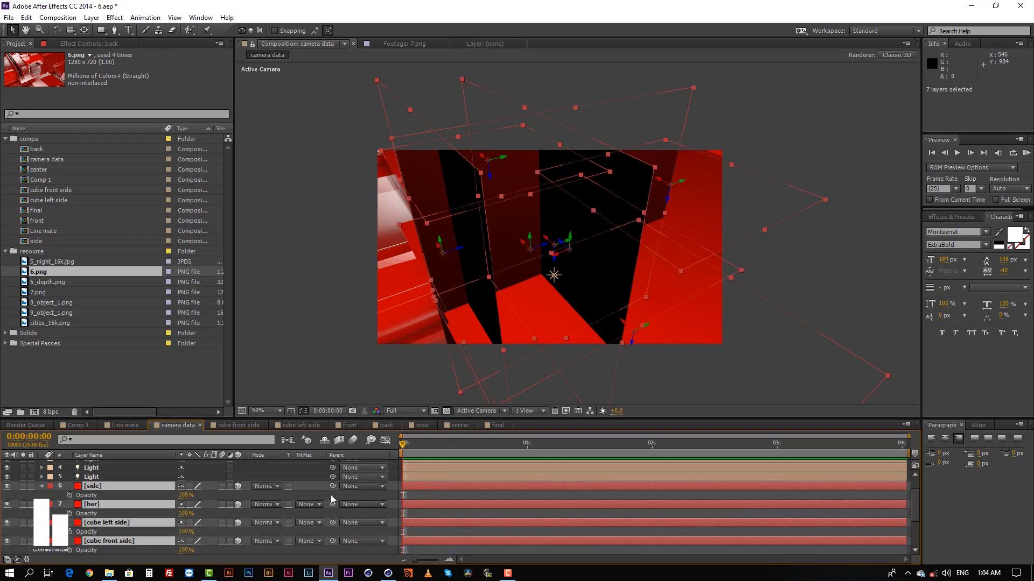
{"action": "scroll", "coordinate": [312, 493], "scroll_direction": "down", "scroll_amount": 2}
{"action": "left_click_drag", "start_coordinate": [188, 481], "coordinate": [134, 472]}
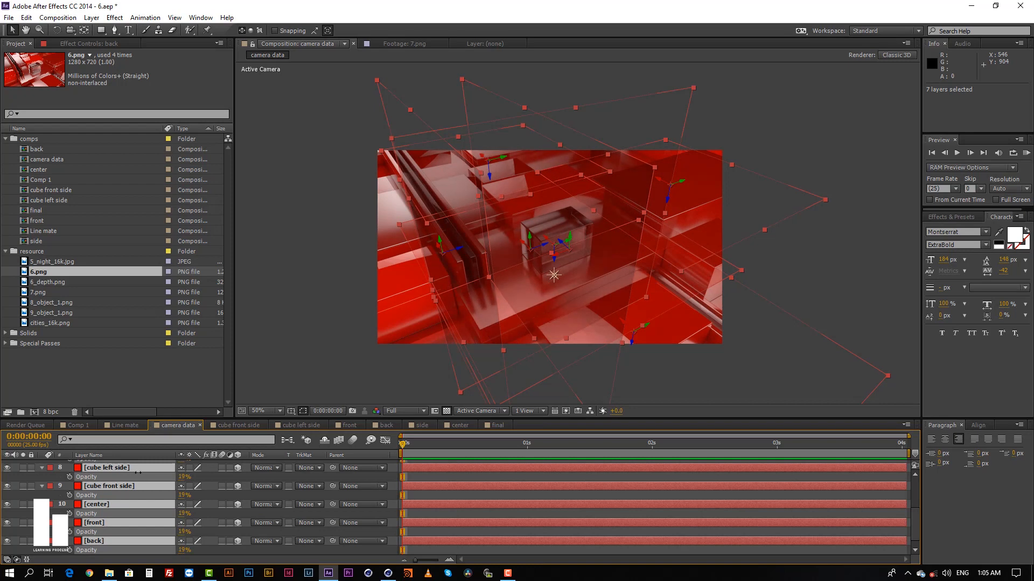
{"action": "key", "text": "ctrl+z"}
{"action": "left_click", "coordinate": [392, 493]}
Copy the cube left side solid from the camera data composition and paste it into Comp 1.
{"action": "left_click", "coordinate": [76, 425]}
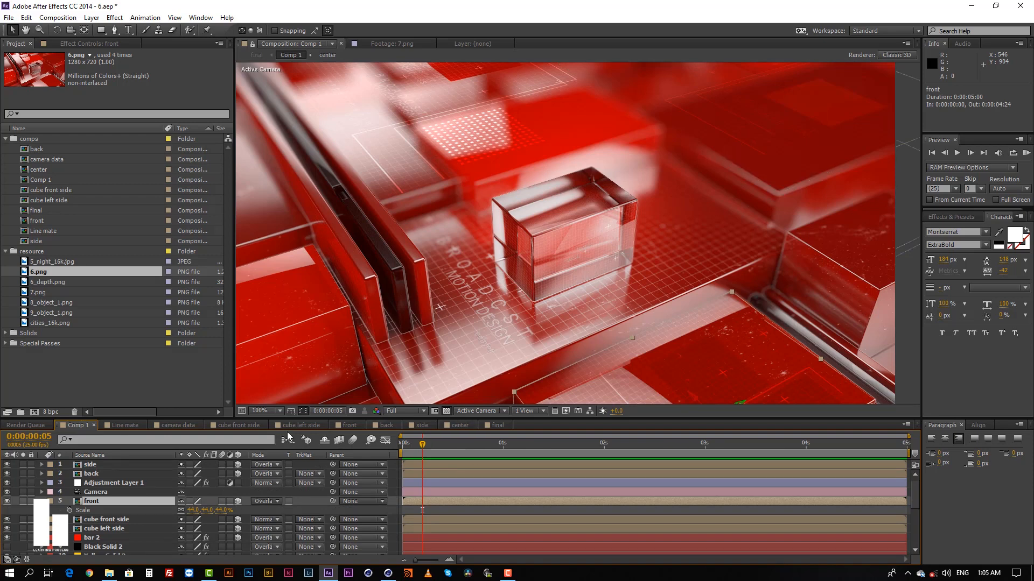
{"action": "left_click", "coordinate": [182, 425]}
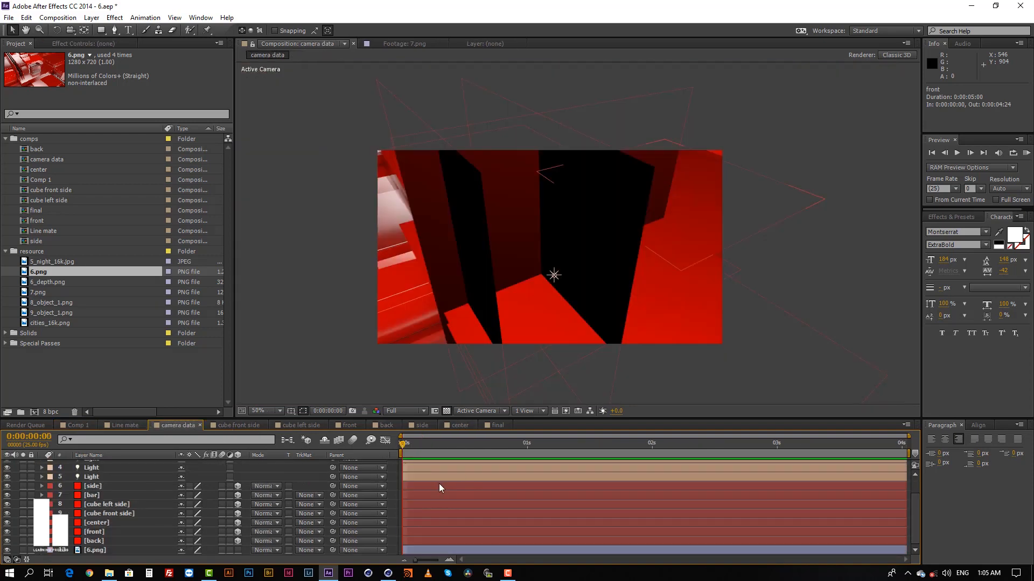
{"action": "left_click", "coordinate": [438, 485]}
{"action": "left_click", "coordinate": [614, 267]}
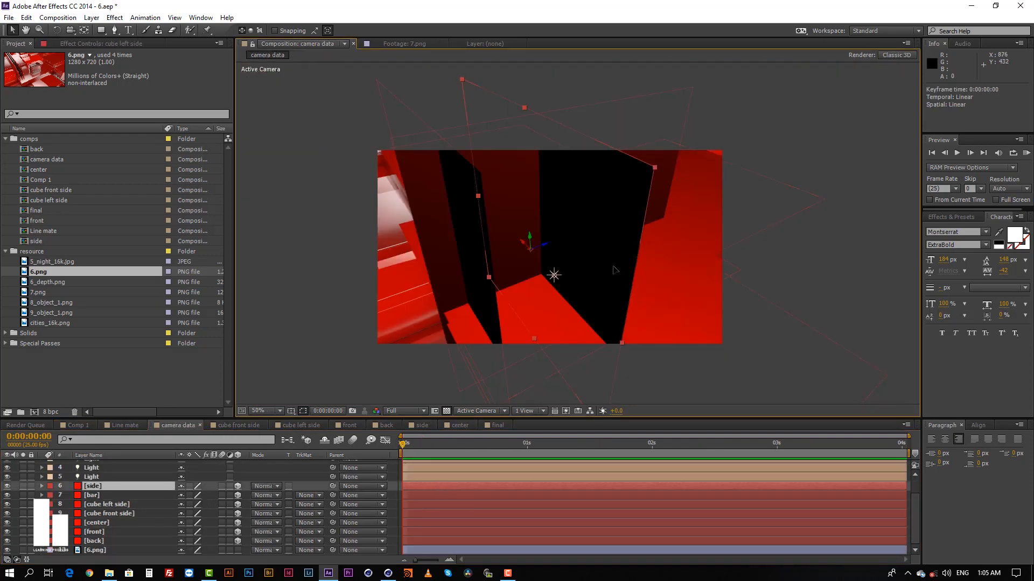
{"action": "key", "text": "ctrl+c"}
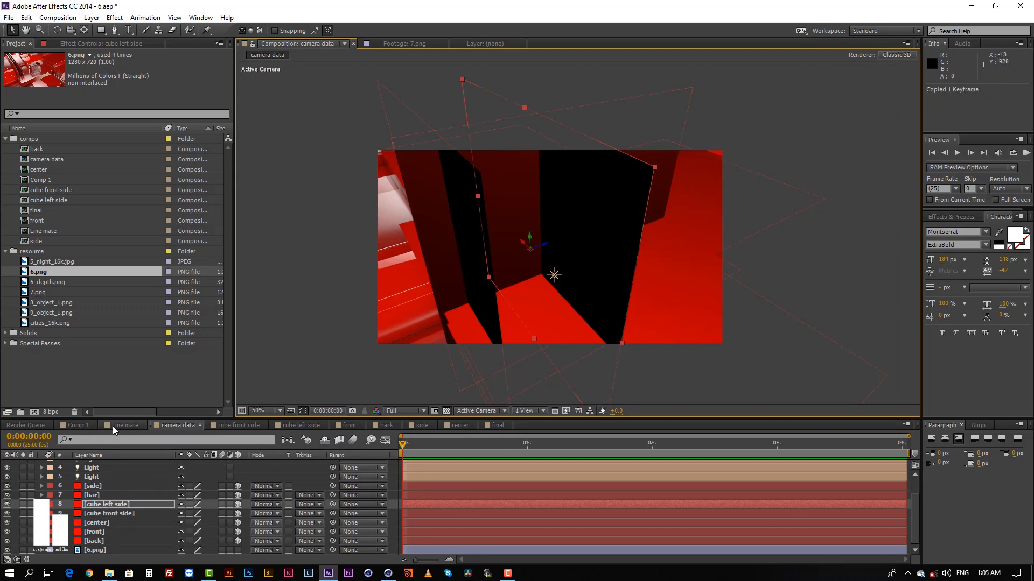
{"action": "left_click", "coordinate": [76, 425]}
{"action": "key", "text": "ctrl+v"}
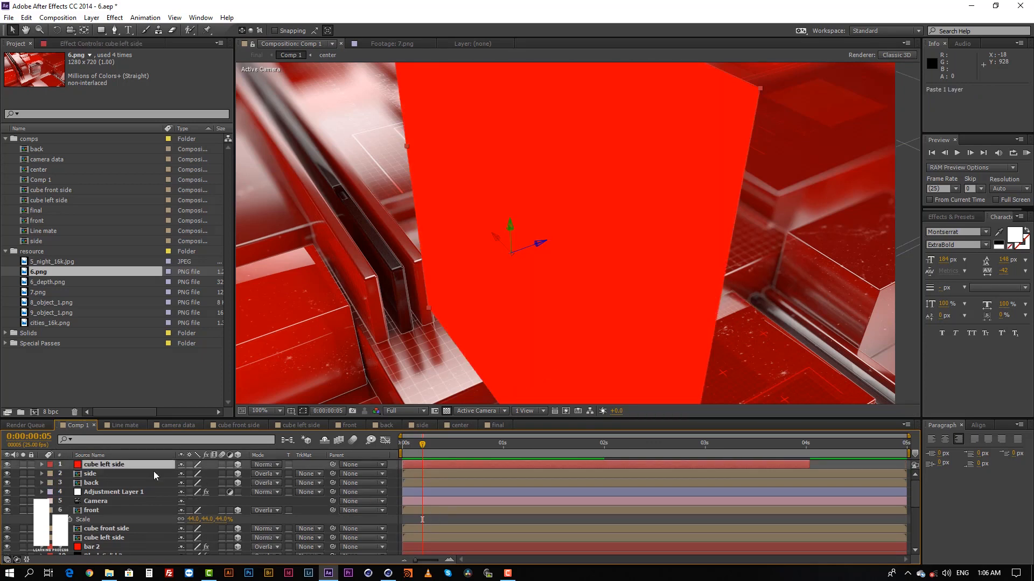
Show the scale of the pasted cube left side solid and of the existing cube left side composition layer for comparison.
{"action": "left_click", "coordinate": [106, 529]}
{"action": "left_click", "coordinate": [108, 538]}
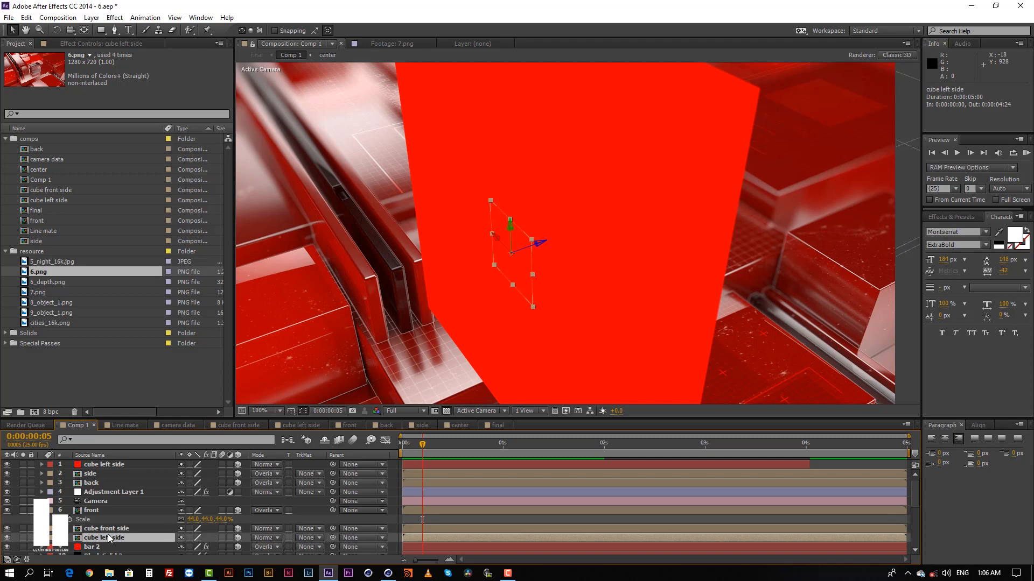
{"action": "scroll", "coordinate": [108, 539], "scroll_direction": "down", "scroll_amount": 2}
{"action": "scroll", "coordinate": [108, 538], "scroll_direction": "up", "scroll_amount": 1}
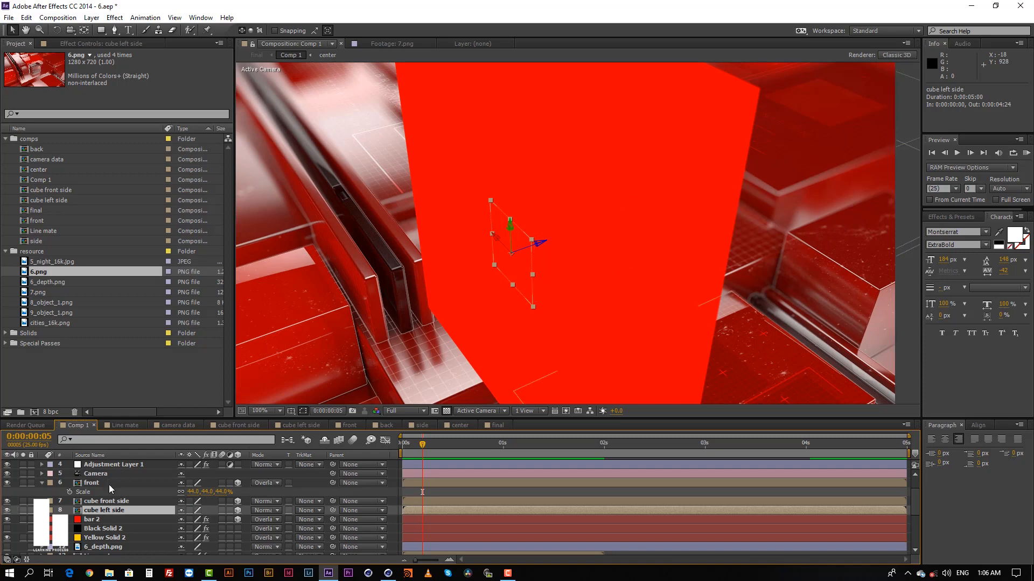
{"action": "scroll", "coordinate": [109, 485], "scroll_direction": "up", "scroll_amount": 1}
{"action": "left_click", "coordinate": [111, 467]}
{"action": "key", "text": "s"}
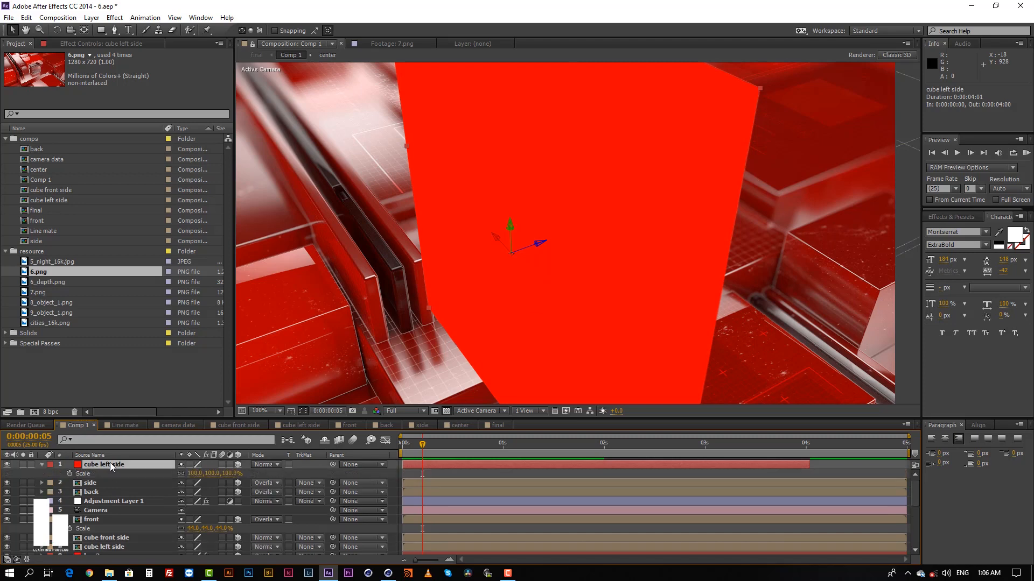
{"action": "scroll", "coordinate": [415, 533], "scroll_direction": "down", "scroll_amount": 1}
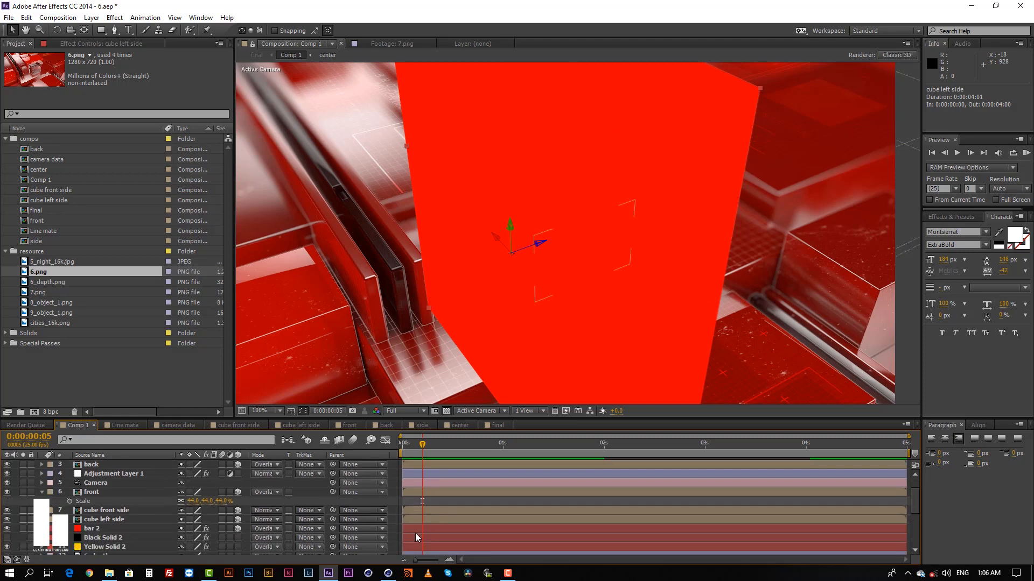
{"action": "left_click", "coordinate": [102, 519]}
{"action": "key", "text": "s"}
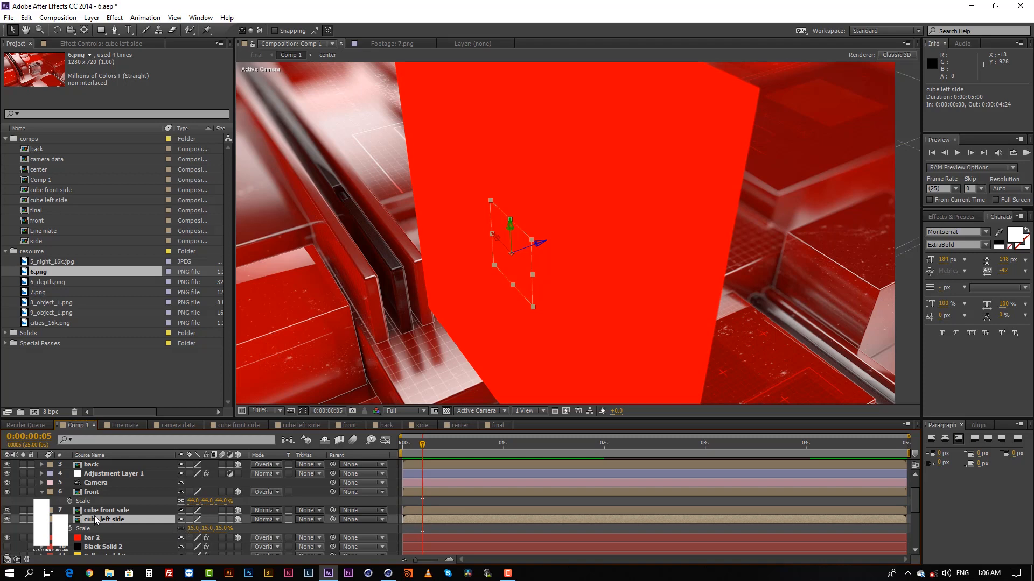
Set the pasted cube left side solid's scale to 15% on all axes.
{"action": "scroll", "coordinate": [108, 481], "scroll_direction": "up", "scroll_amount": 1}
{"action": "left_click", "coordinate": [195, 474]}
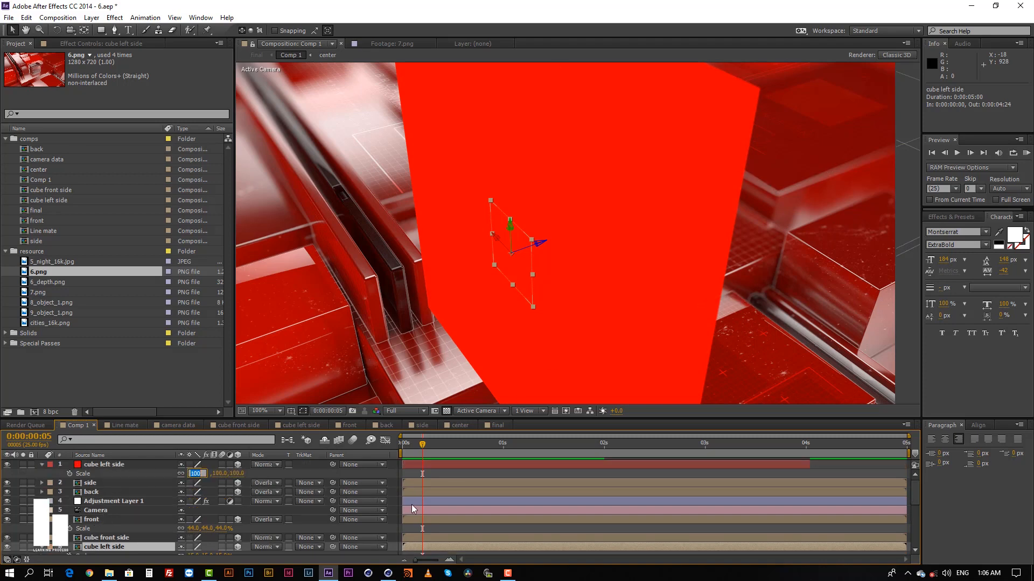
{"action": "type", "text": "15"}
{"action": "key", "text": "Return"}
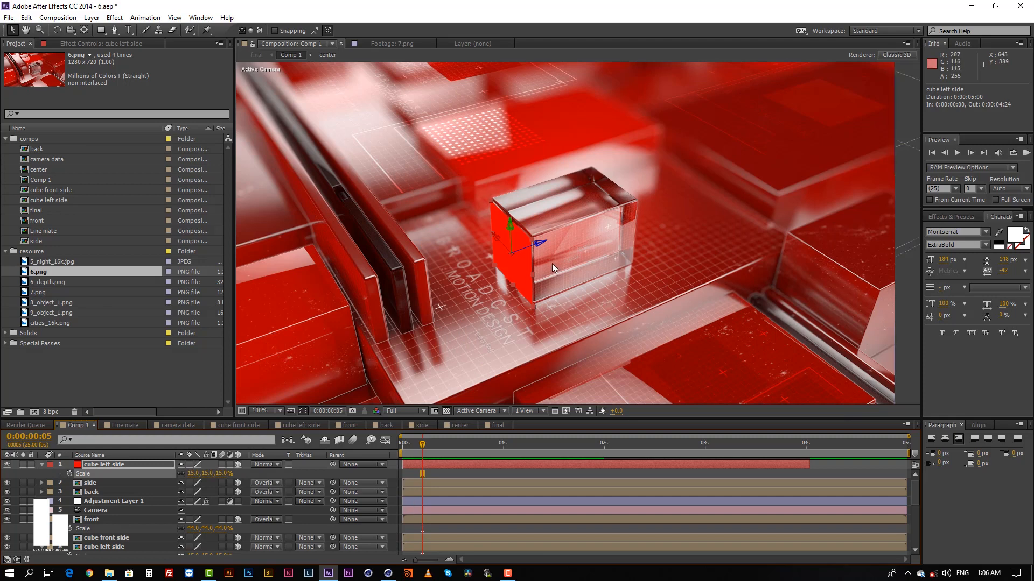
Pre-compose the pasted cube left side solid as "cube left side Comp 1", leaving all attributes in Comp 1.
{"action": "key", "text": "period"}
{"action": "middle_click_drag", "start_coordinate": [553, 259], "coordinate": [568, 218]}
{"action": "scroll", "coordinate": [603, 241], "scroll_direction": "down", "scroll_amount": 1}
{"action": "left_click", "coordinate": [482, 465]}
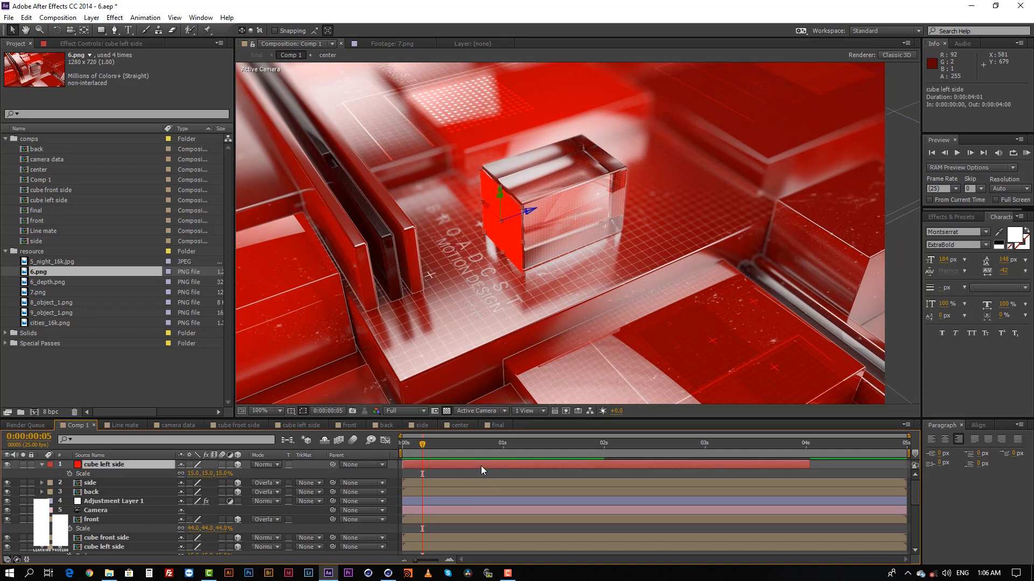
{"action": "key", "text": "ctrl+shift+c"}
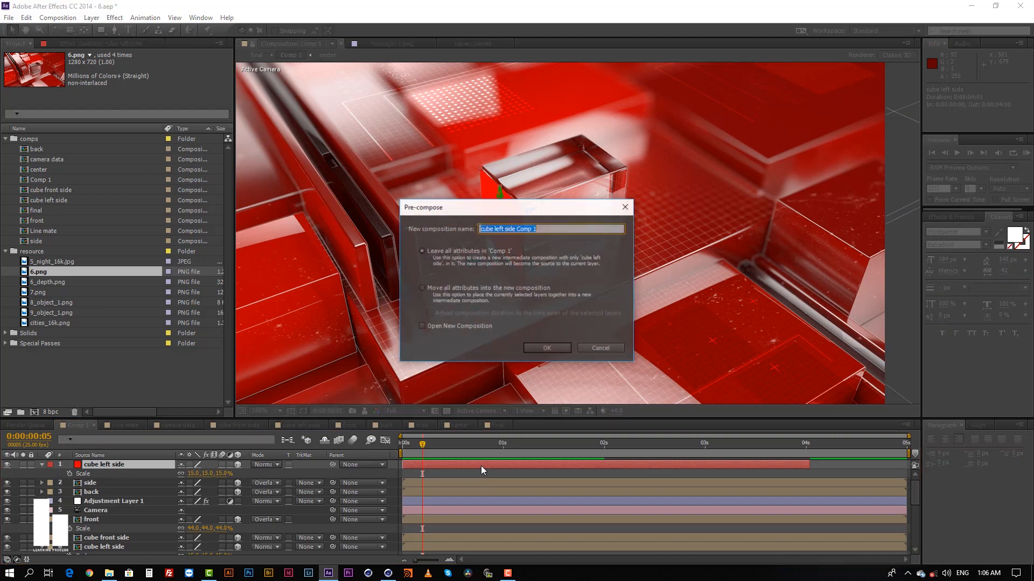
{"action": "left_click", "coordinate": [451, 288]}
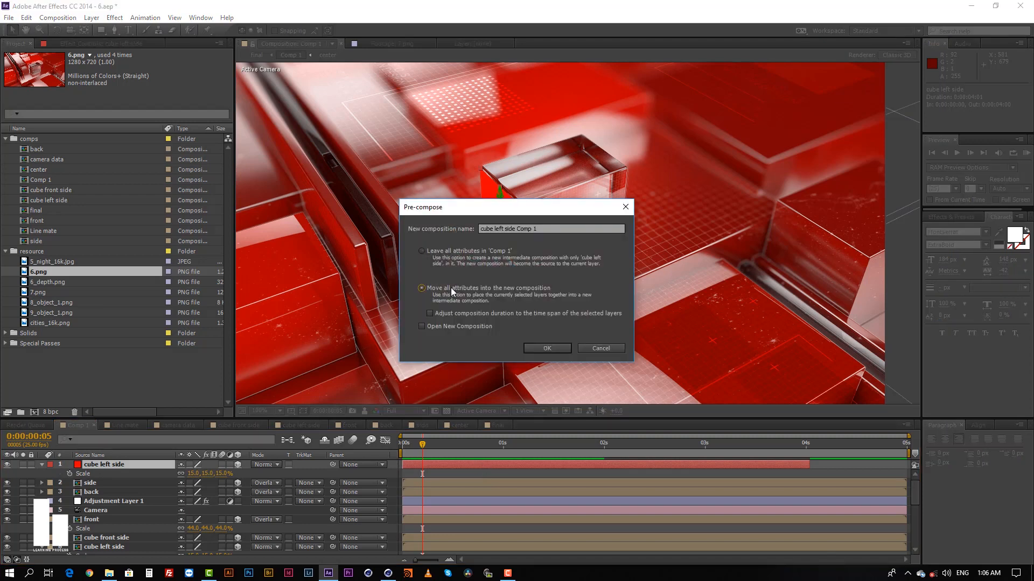
{"action": "left_click", "coordinate": [466, 250]}
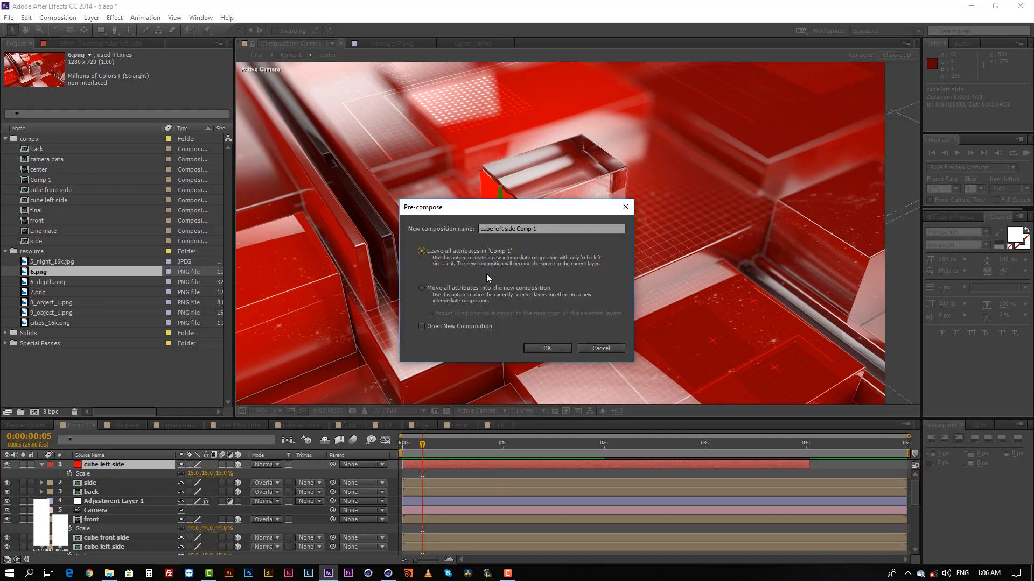
{"action": "left_click", "coordinate": [547, 349]}
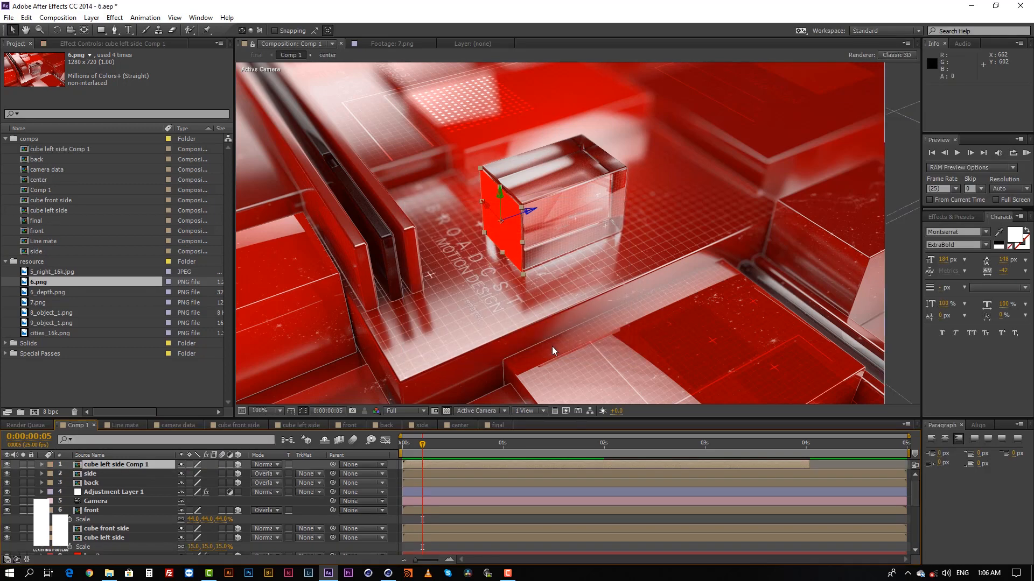
Open the cube left side Comp 1 composition and add the centered white text "put here anything" over the red solid.
{"action": "left_click", "coordinate": [472, 519]}
{"action": "double_click", "coordinate": [484, 470]}
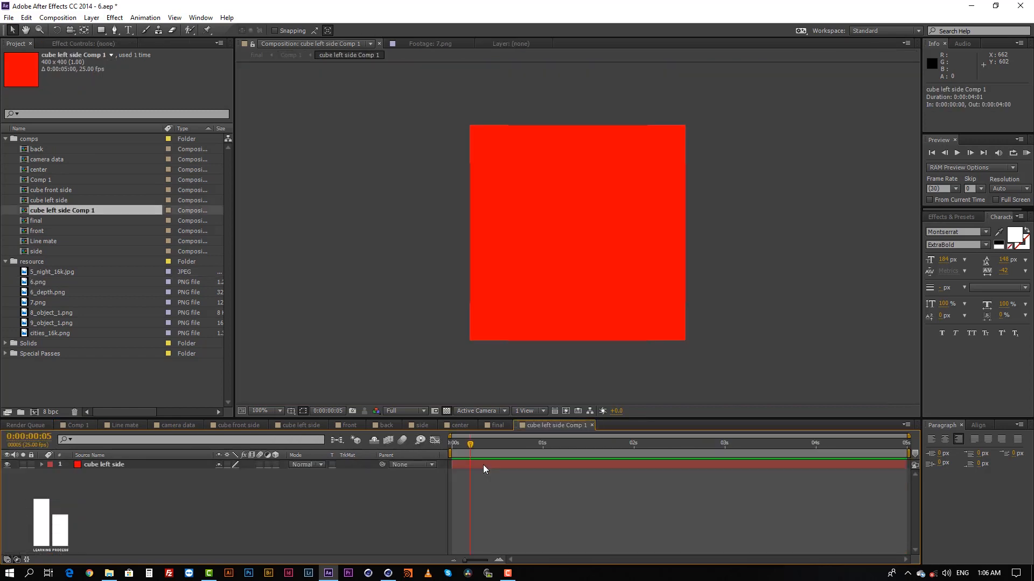
{"action": "left_click", "coordinate": [512, 468]}
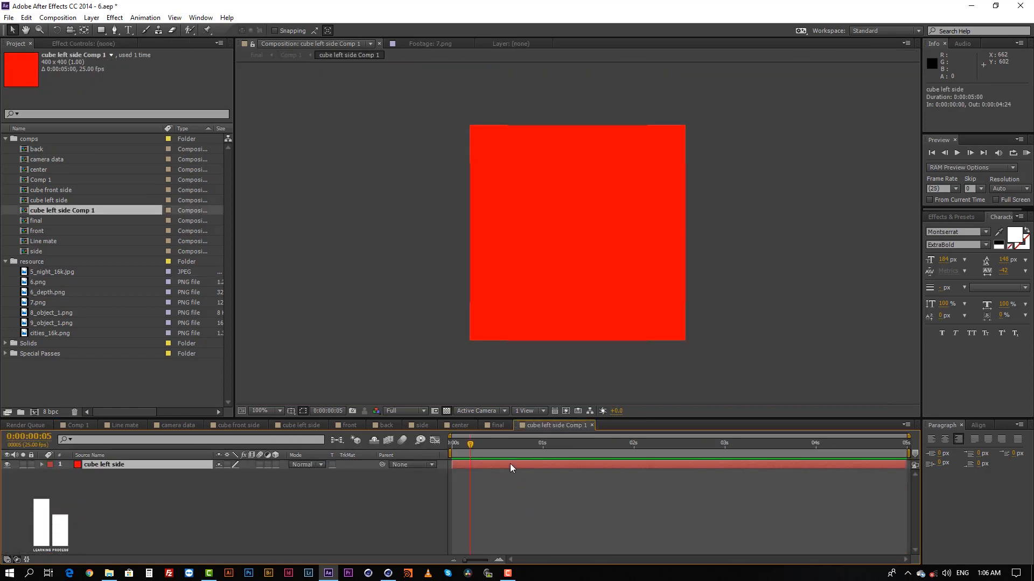
{"action": "left_click", "coordinate": [128, 29]}
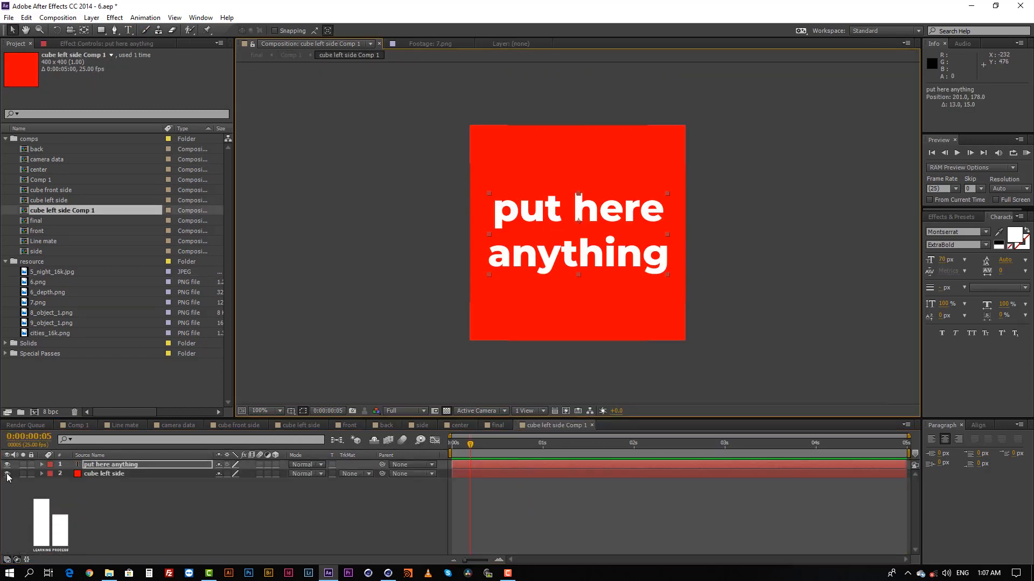
Hide the red cube left side solid and return to Comp 1 to check the text on the glass cube's left face.
{"action": "left_click", "coordinate": [8, 474]}
{"action": "left_click", "coordinate": [192, 517]}
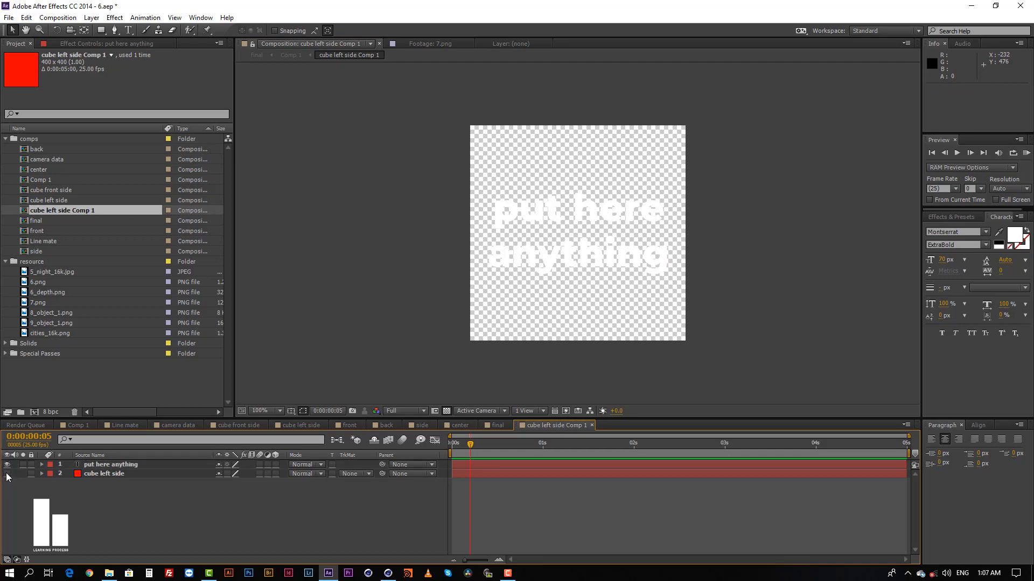
{"action": "left_click", "coordinate": [80, 426]}
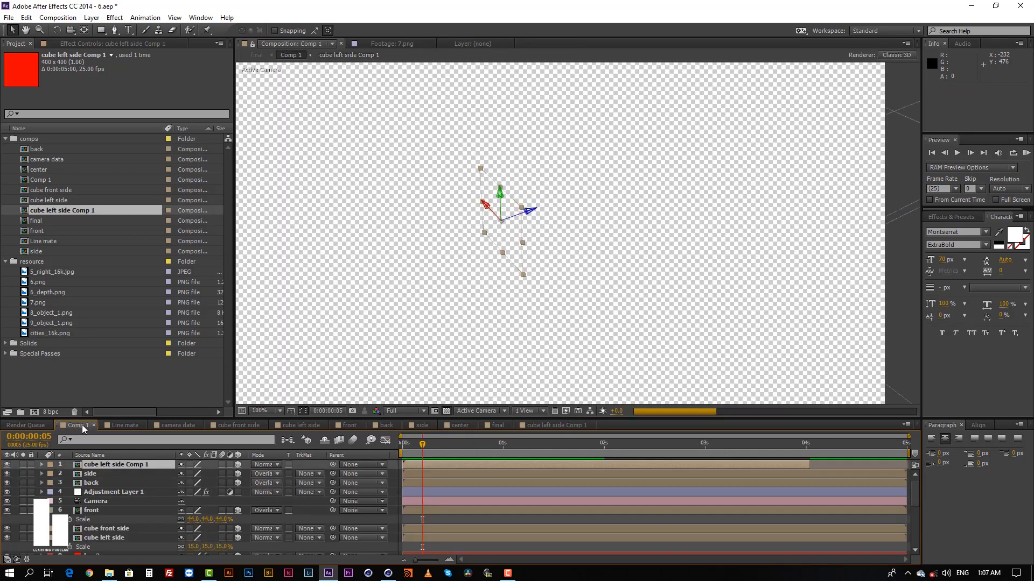
{"action": "left_click", "coordinate": [444, 517]}
{"action": "left_click", "coordinate": [448, 465]}
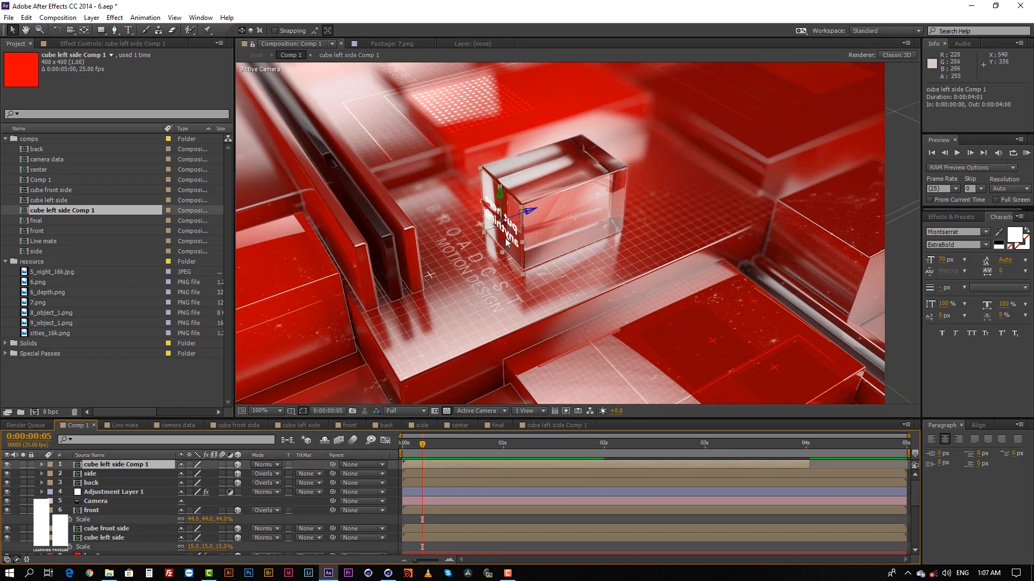
Remove the Orientation and X, Y and Z Rotation keyframes from the cube left side Comp 1 layer at frame 0.
{"action": "left_click", "coordinate": [482, 517]}
{"action": "left_click", "coordinate": [481, 464]}
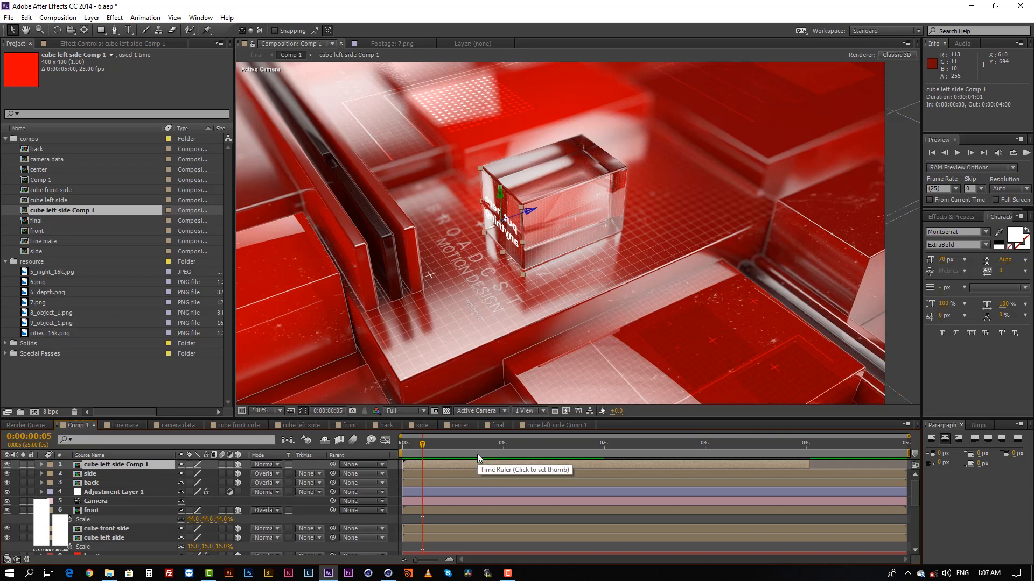
{"action": "key", "text": "r"}
{"action": "left_click_drag", "start_coordinate": [421, 444], "coordinate": [396, 448]}
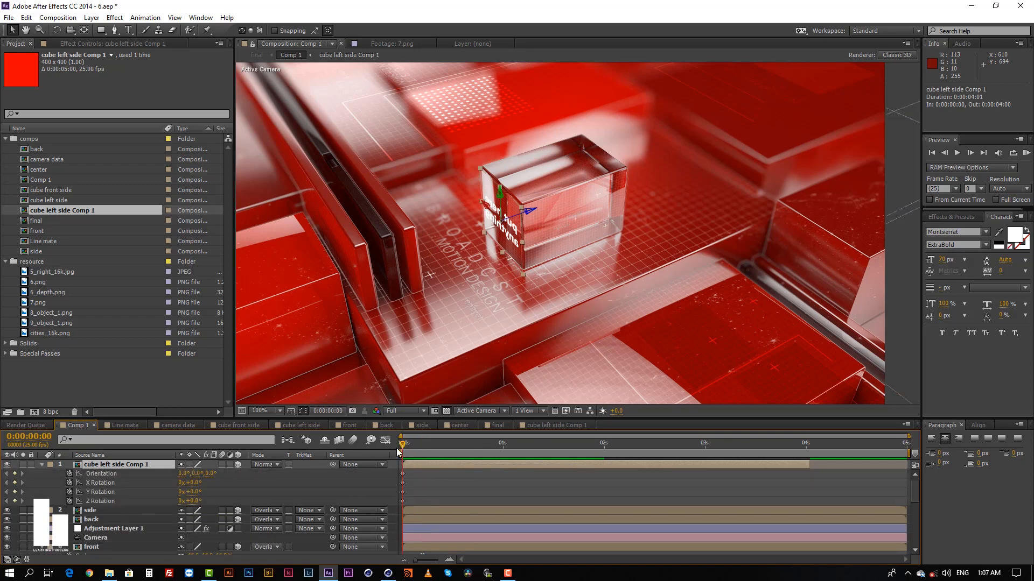
{"action": "left_click_drag", "start_coordinate": [70, 475], "coordinate": [69, 502]}
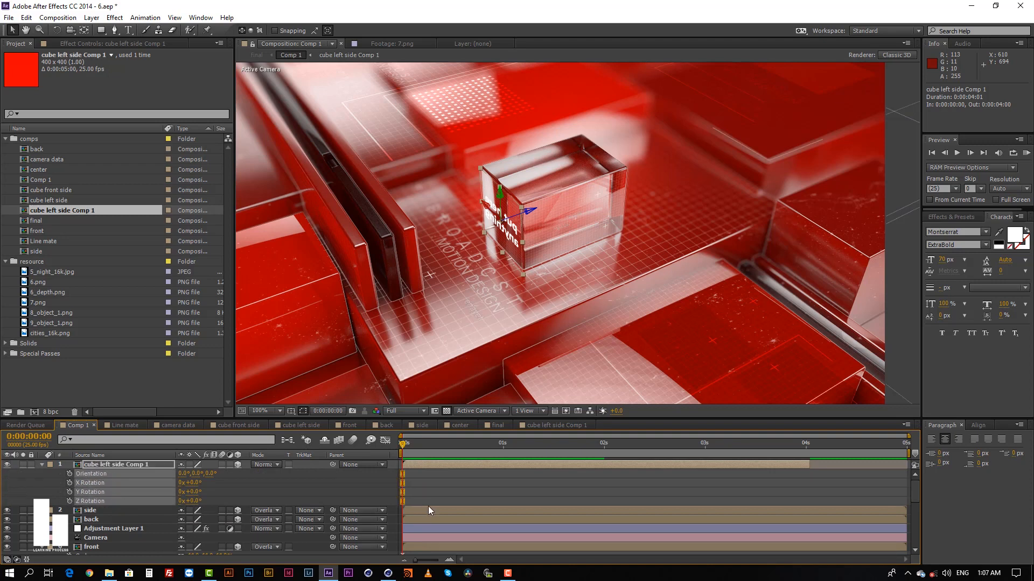
{"action": "left_click", "coordinate": [430, 500]}
{"action": "left_click", "coordinate": [438, 465]}
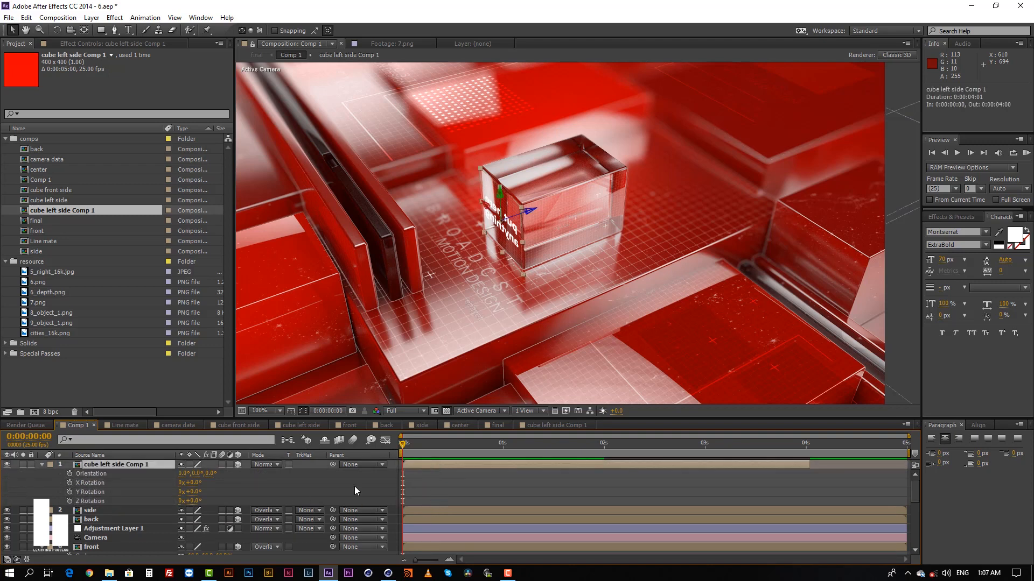
Set the Y Rotation of the cube left side Comp 1 layer to 180°.
{"action": "left_click", "coordinate": [489, 477]}
{"action": "left_click", "coordinate": [489, 466]}
{"action": "left_click_drag", "start_coordinate": [197, 493], "coordinate": [227, 487]}
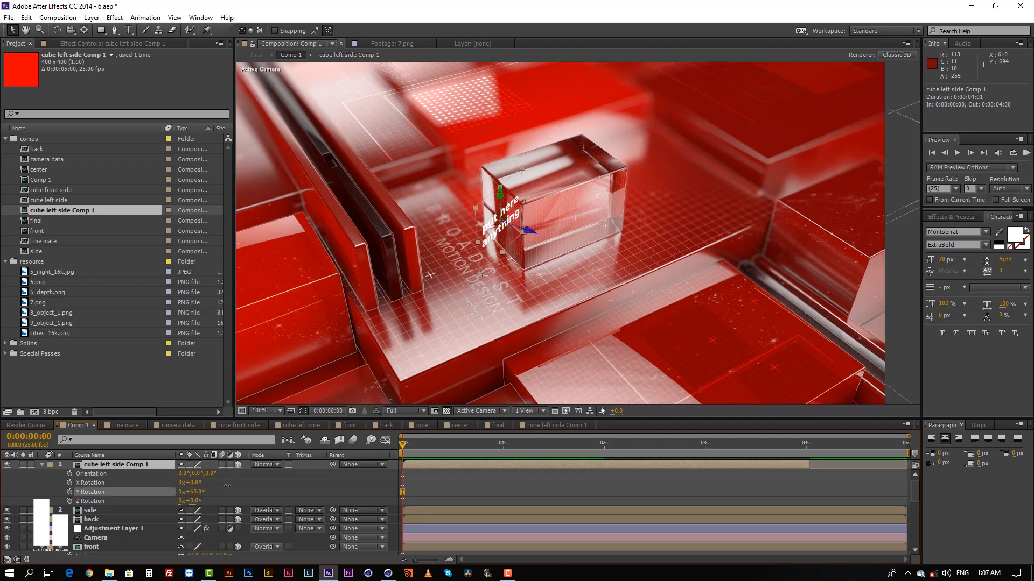
{"action": "left_click", "coordinate": [195, 492]}
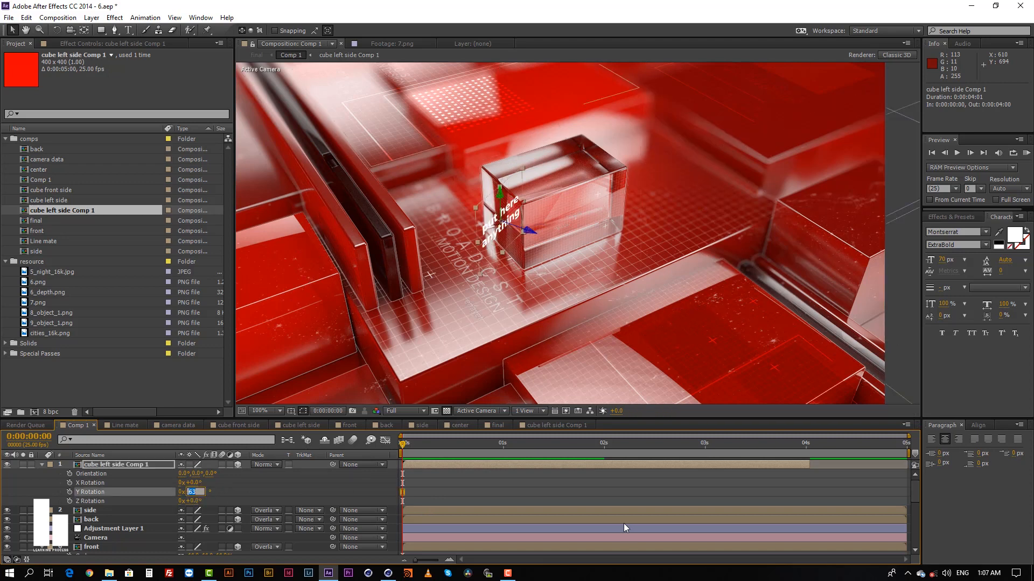
{"action": "type", "text": "180"}
{"action": "key", "text": "Return"}
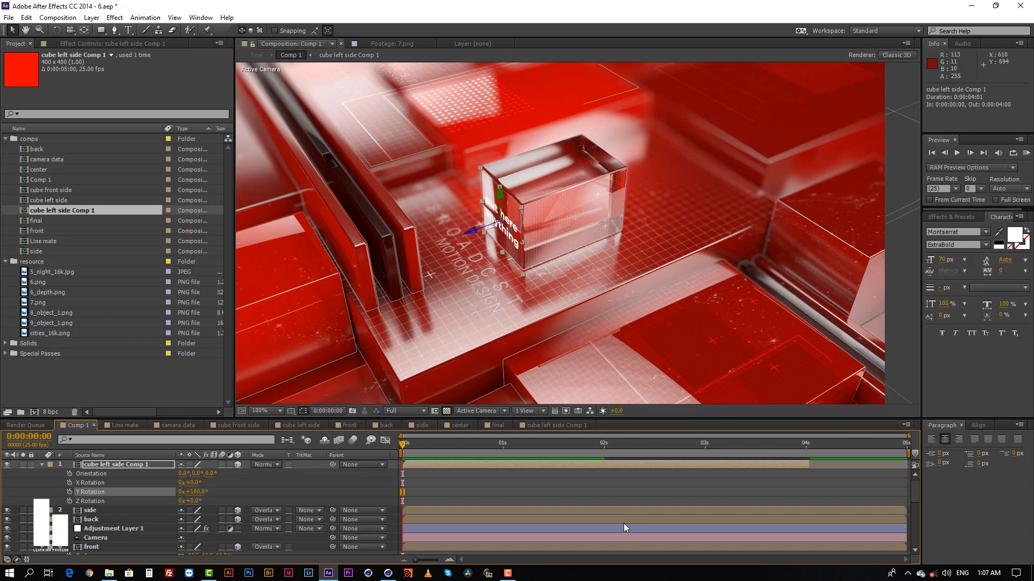
{"action": "left_click", "coordinate": [479, 490]}
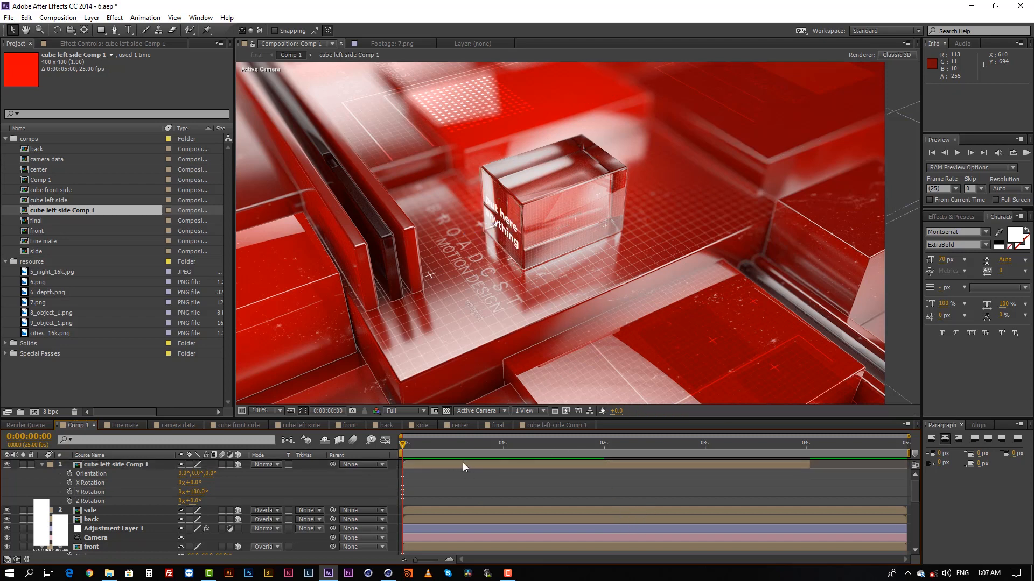
{"action": "left_click", "coordinate": [463, 464]}
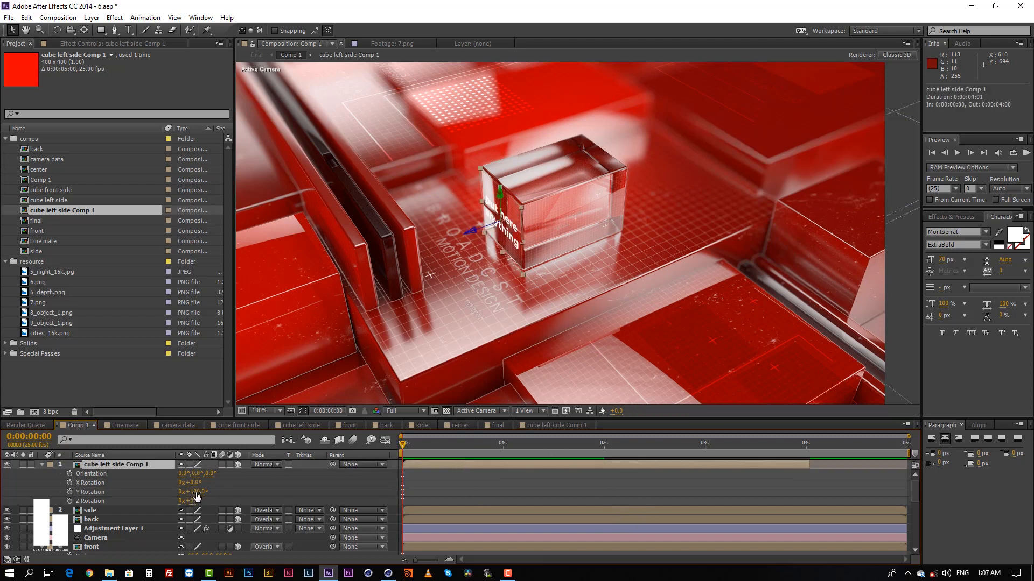
{"action": "left_click", "coordinate": [526, 491]}
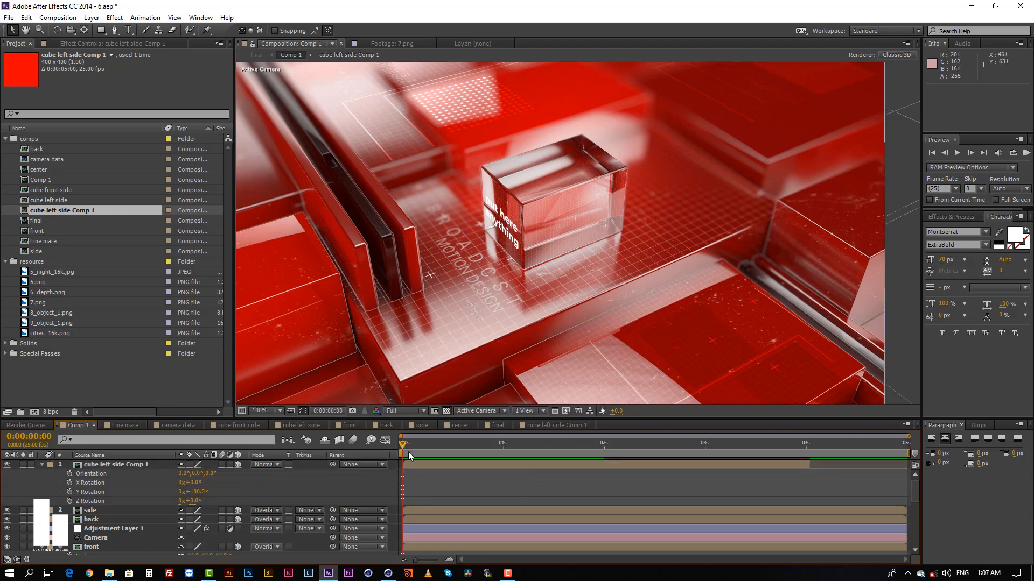
Set the opacity of the cube left side Comp 1 layer to 50%.
{"action": "left_click", "coordinate": [451, 465]}
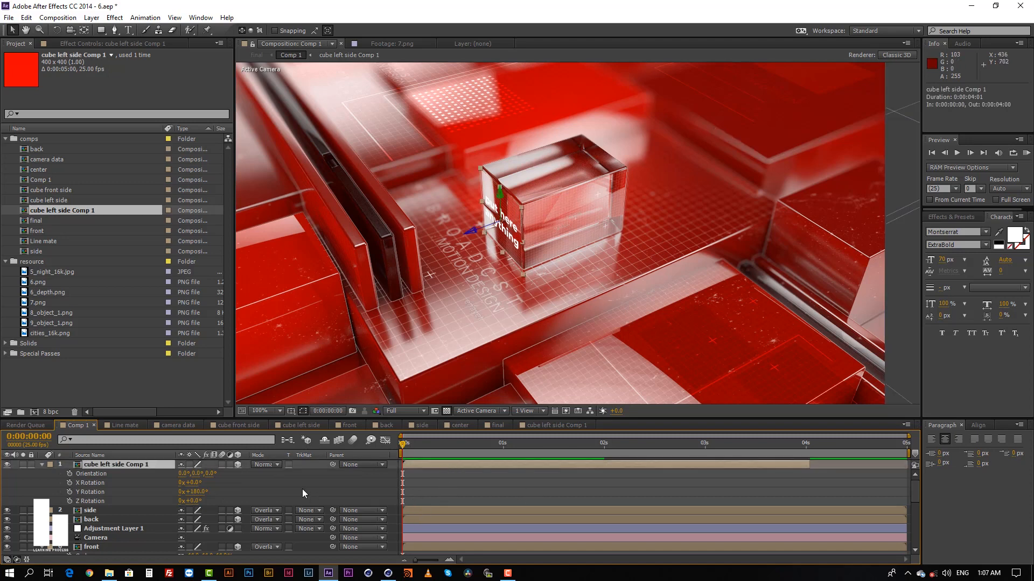
{"action": "key", "text": "t"}
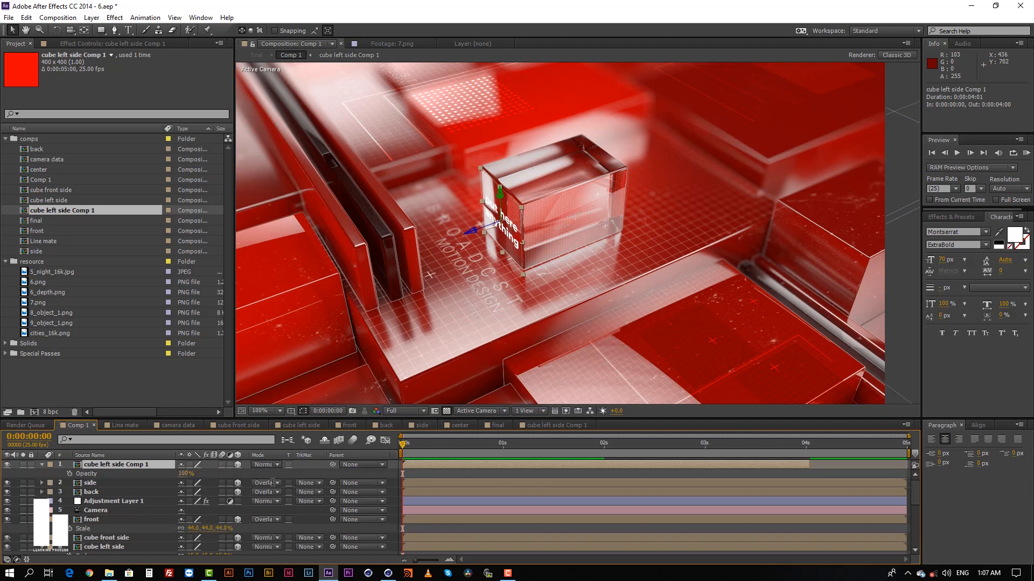
{"action": "left_click", "coordinate": [187, 473]}
{"action": "type", "text": "50"}
{"action": "key", "text": "Return"}
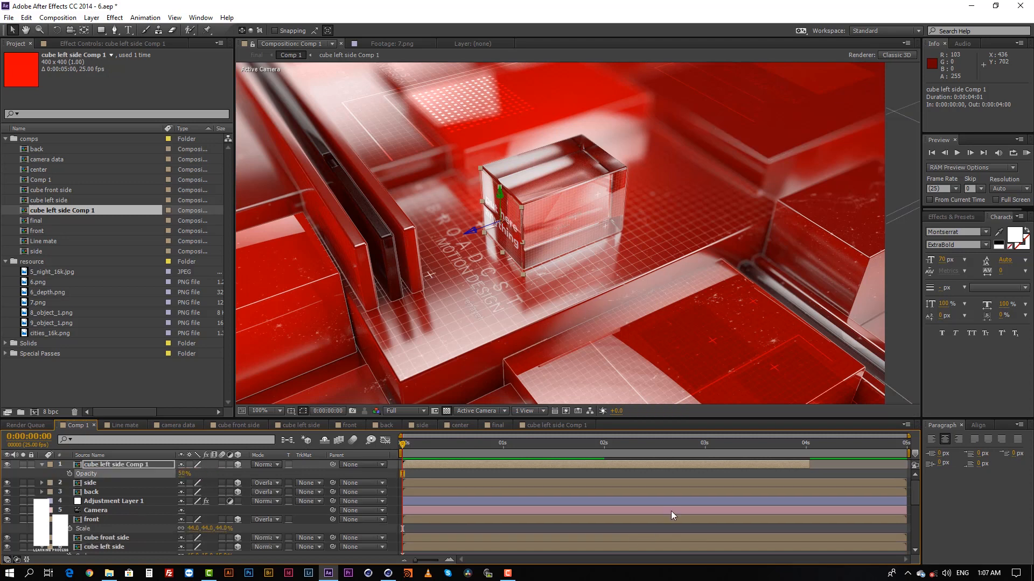
{"action": "left_click", "coordinate": [535, 473]}
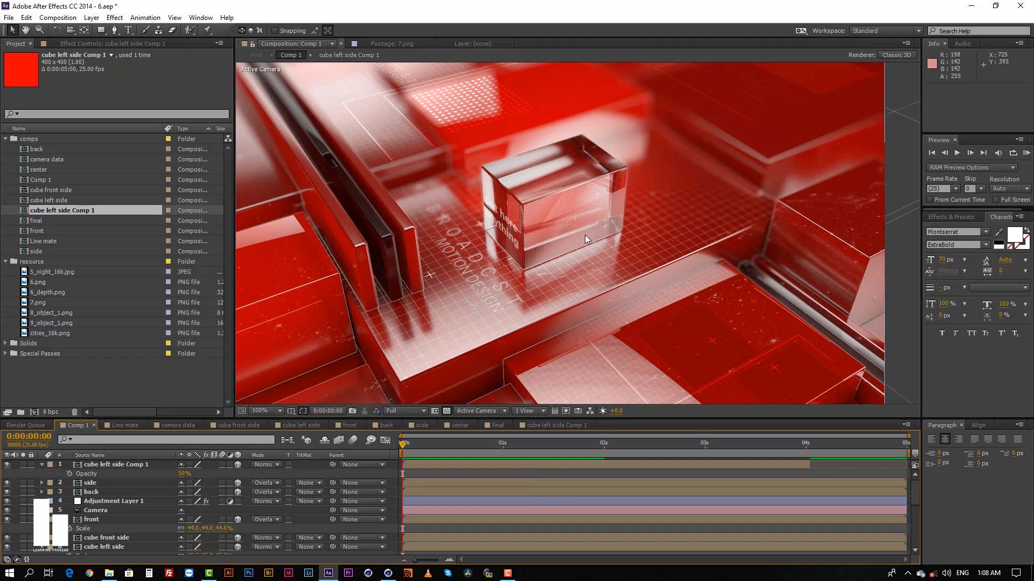
Open the center composition from its Comp 1 layer, examine its grid, crosses and text design, and return to Comp 1.
{"action": "scroll", "coordinate": [585, 234], "scroll_direction": "down", "scroll_amount": 2}
{"action": "scroll", "coordinate": [583, 232], "scroll_direction": "up", "scroll_amount": 2}
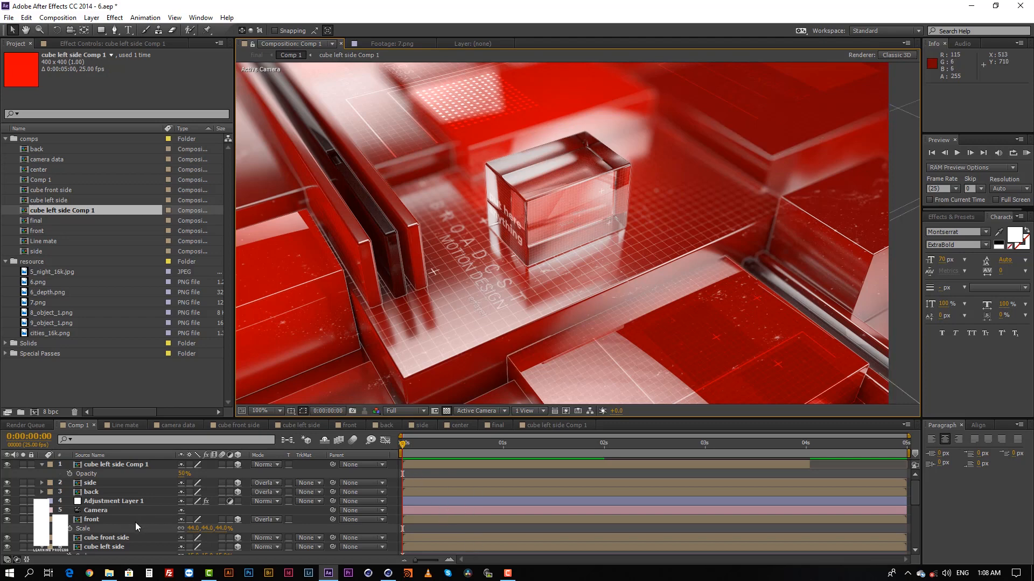
{"action": "scroll", "coordinate": [447, 504], "scroll_direction": "down", "scroll_amount": 5}
{"action": "left_click", "coordinate": [456, 507]}
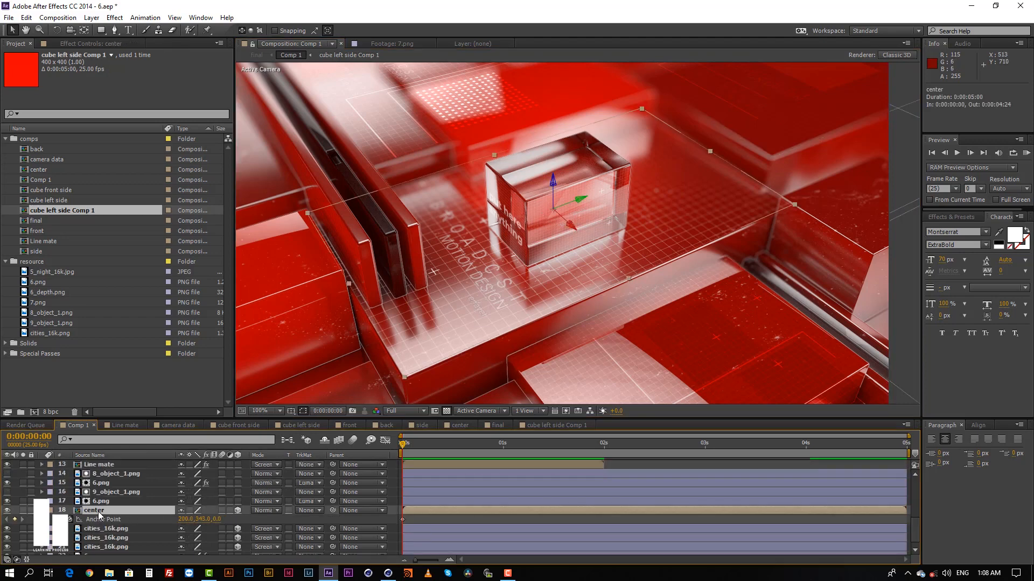
{"action": "double_click", "coordinate": [441, 509]}
{"action": "middle_click_drag", "start_coordinate": [637, 210], "coordinate": [625, 231]}
{"action": "scroll", "coordinate": [618, 205], "scroll_direction": "up", "scroll_amount": 1}
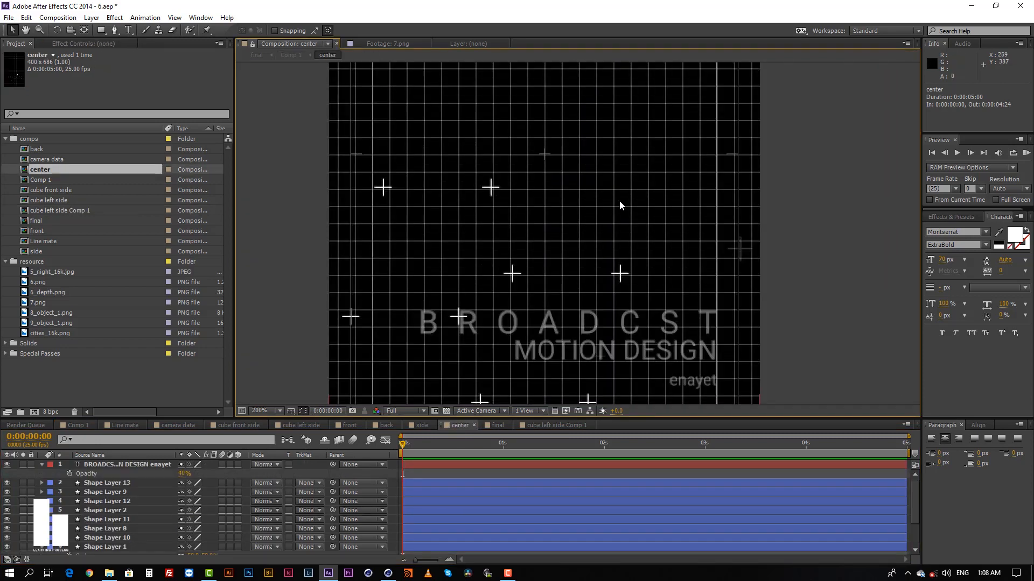
{"action": "scroll", "coordinate": [618, 205], "scroll_direction": "down", "scroll_amount": 1}
{"action": "scroll", "coordinate": [625, 191], "scroll_direction": "up", "scroll_amount": 1}
{"action": "middle_click_drag", "start_coordinate": [625, 191], "coordinate": [621, 293]}
{"action": "scroll", "coordinate": [621, 294], "scroll_direction": "down", "scroll_amount": 1}
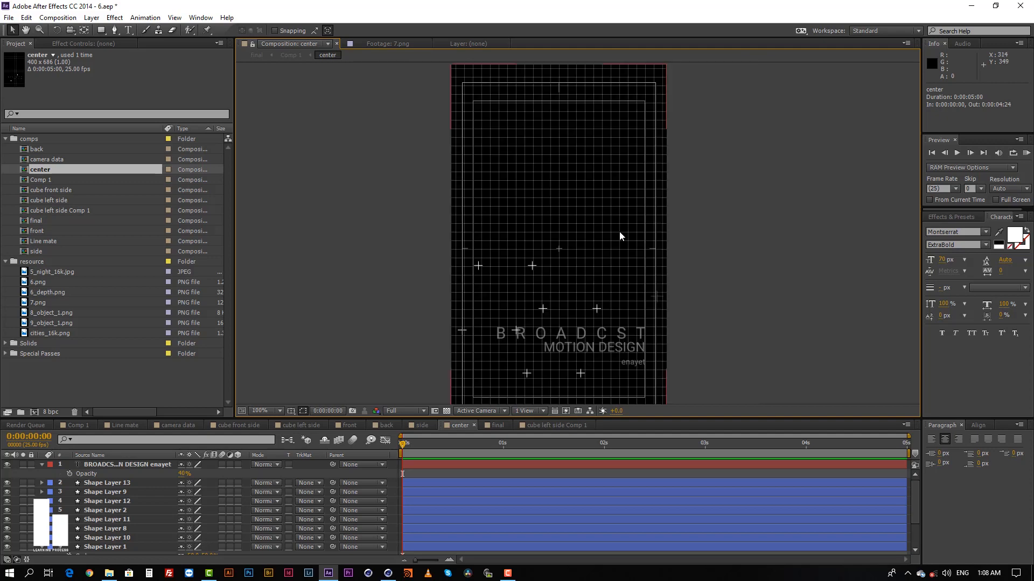
{"action": "middle_click_drag", "start_coordinate": [619, 233], "coordinate": [614, 286]}
{"action": "scroll", "coordinate": [614, 286], "scroll_direction": "up", "scroll_amount": 1}
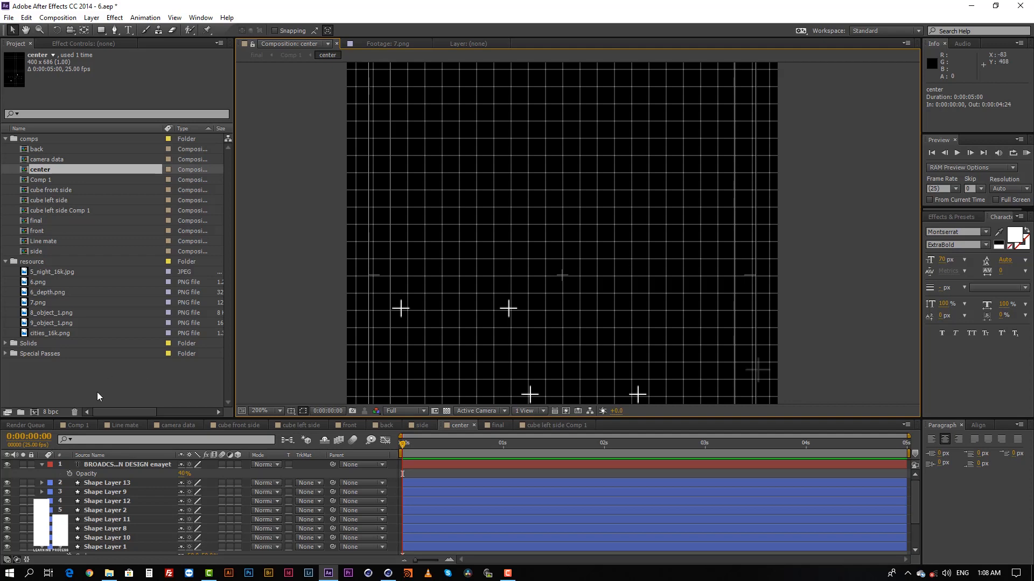
{"action": "left_click", "coordinate": [79, 425]}
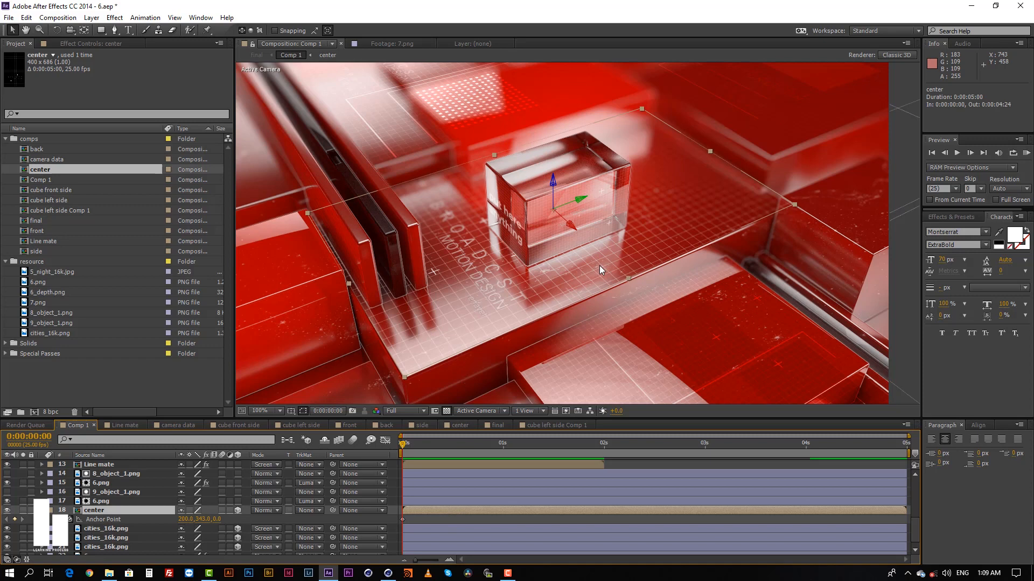
{"action": "left_click", "coordinate": [657, 294]}
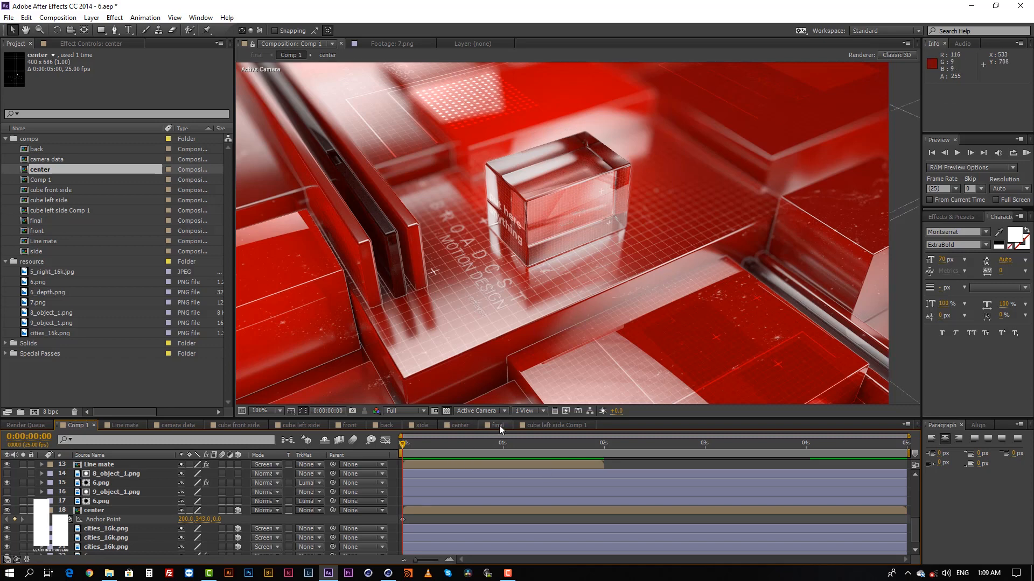
Open the final composition and compare the image with the cc adjustment layer hidden and shown, leaving it visible.
{"action": "scroll", "coordinate": [480, 501], "scroll_direction": "up", "scroll_amount": 5}
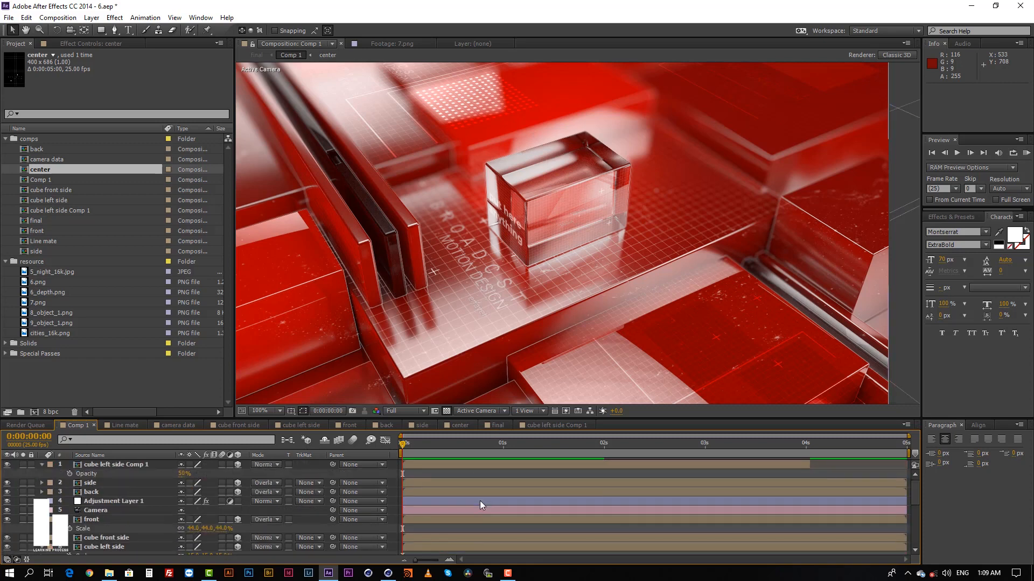
{"action": "left_click", "coordinate": [498, 426]}
{"action": "left_click", "coordinate": [489, 465]}
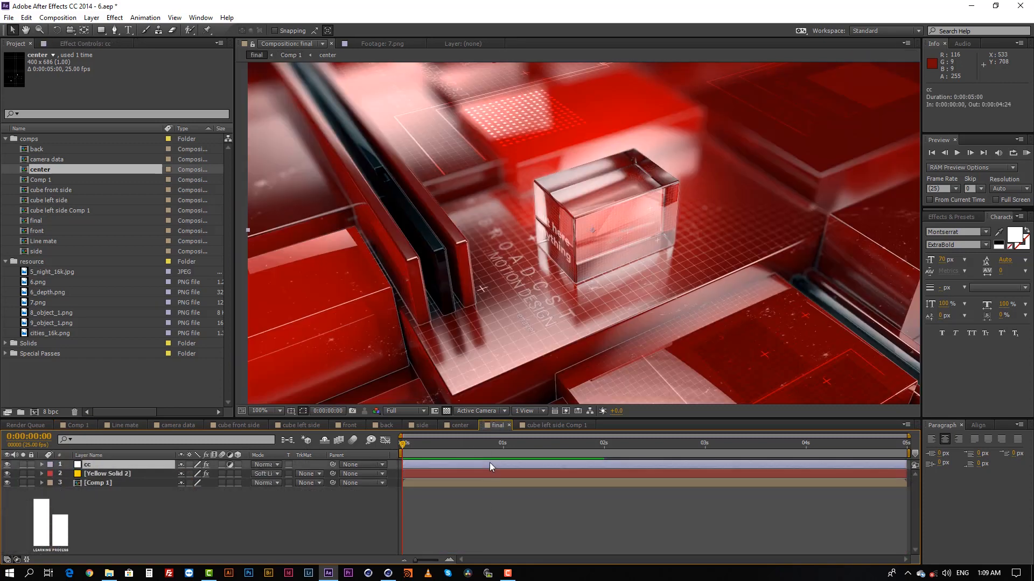
{"action": "left_click", "coordinate": [7, 465]}
{"action": "left_click", "coordinate": [8, 465]}
{"action": "left_click", "coordinate": [7, 466]}
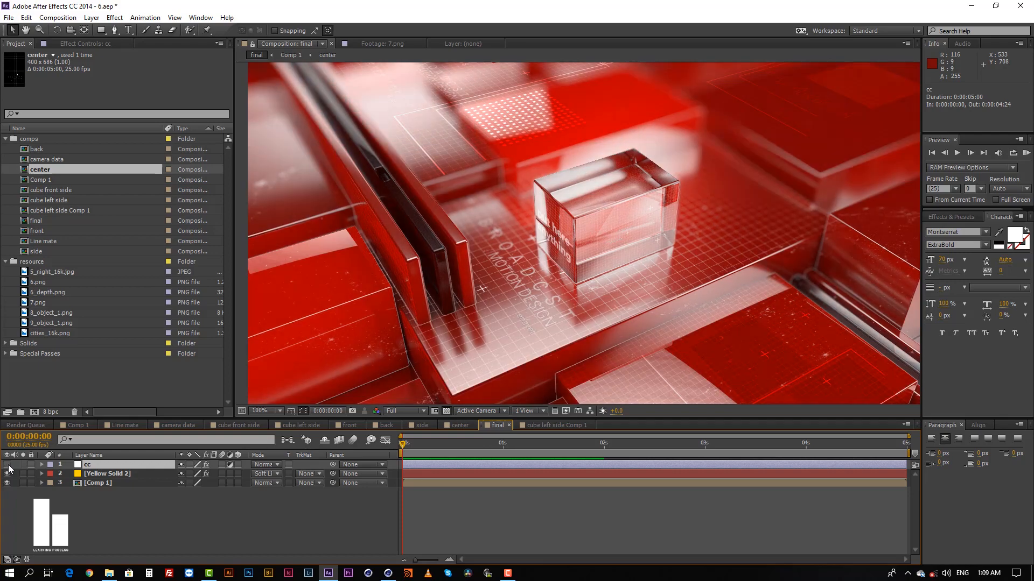
{"action": "left_click", "coordinate": [8, 466]}
{"action": "left_click", "coordinate": [8, 466]}
{"action": "left_click", "coordinate": [8, 465]}
{"action": "scroll", "coordinate": [538, 292], "scroll_direction": "down", "scroll_amount": 1}
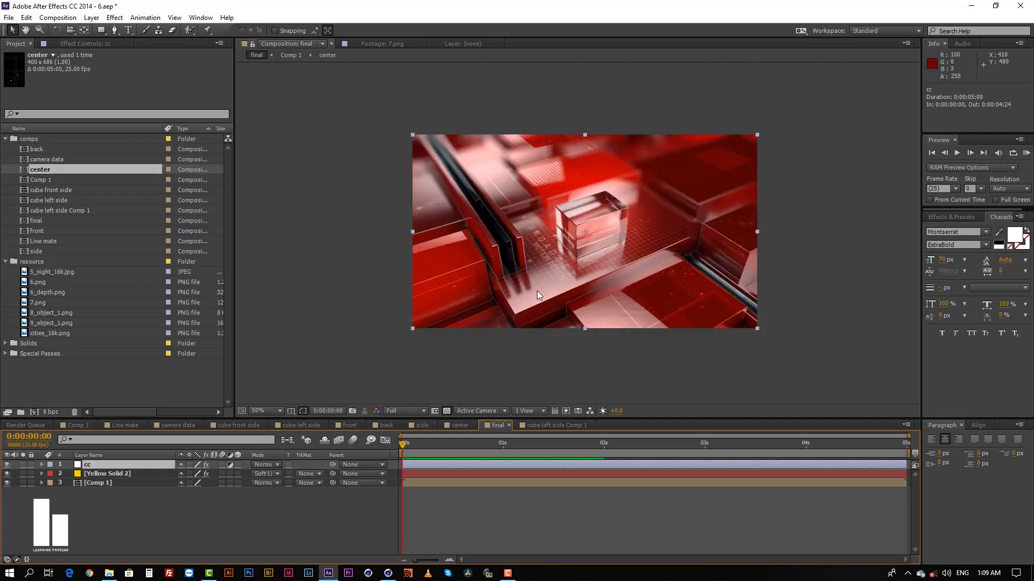
Review the Color Balance and Brightness & Contrast effect settings on the cc adjustment layer.
{"action": "left_click", "coordinate": [534, 528]}
{"action": "left_click", "coordinate": [522, 466]}
{"action": "scroll", "coordinate": [628, 257], "scroll_direction": "up", "scroll_amount": 1}
{"action": "left_click", "coordinate": [83, 44]}
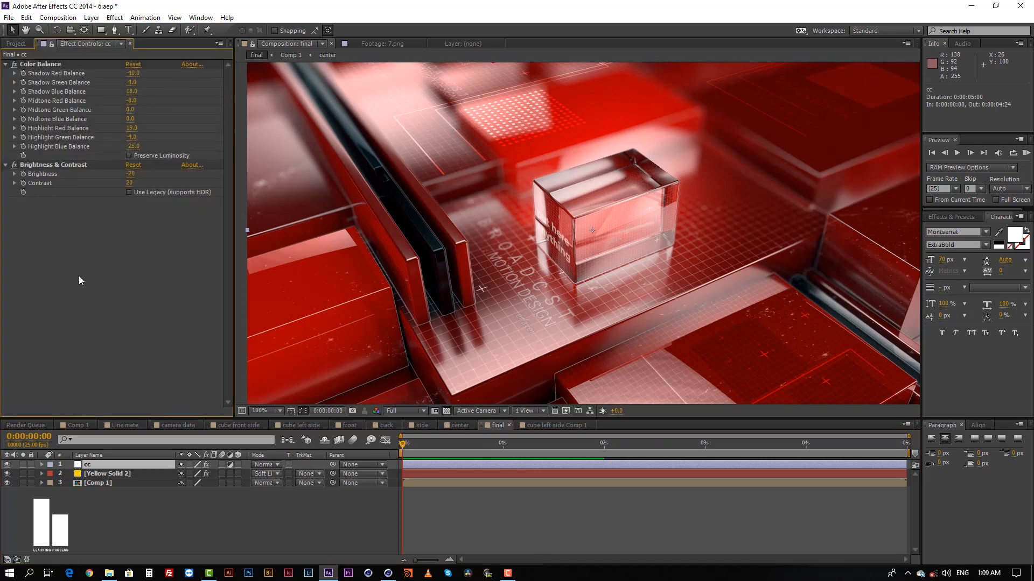
{"action": "left_click", "coordinate": [41, 62]}
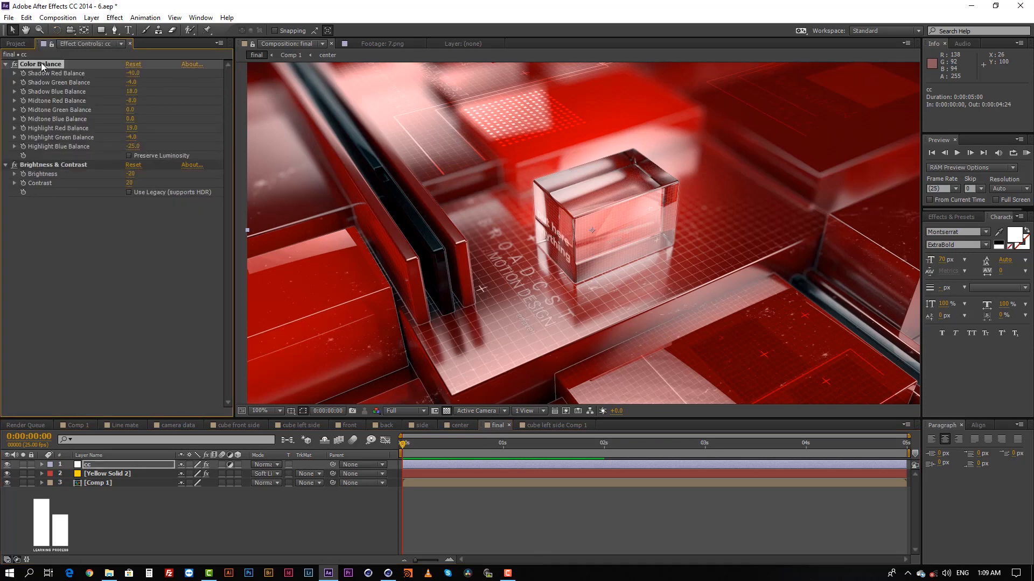
{"action": "left_click", "coordinate": [36, 166]}
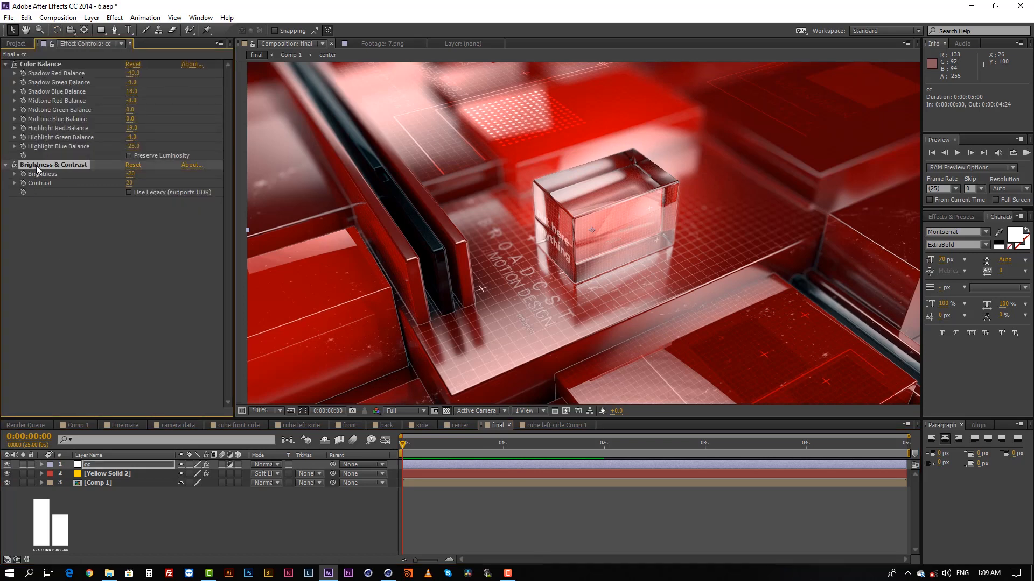
{"action": "left_click", "coordinate": [513, 520]}
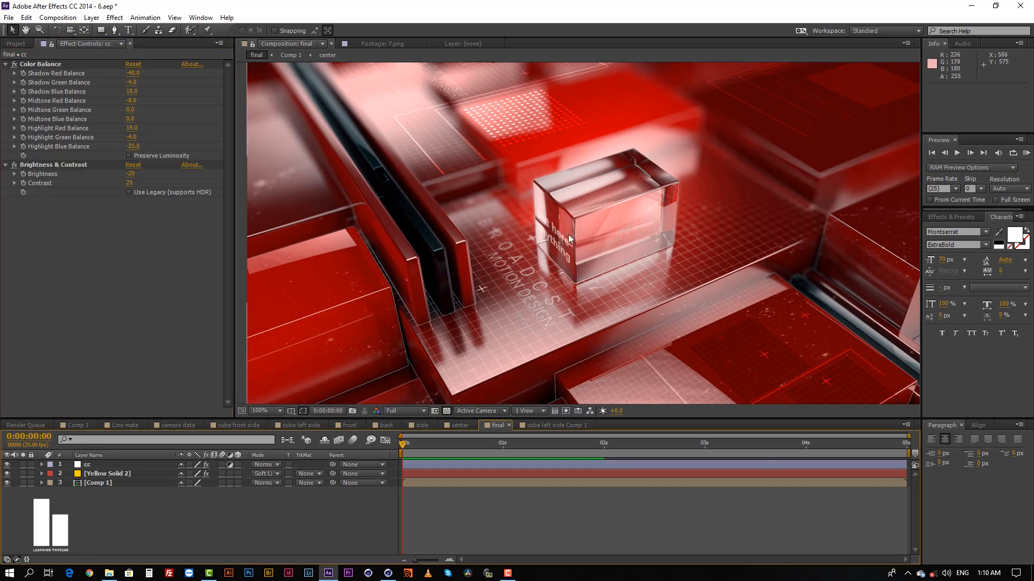